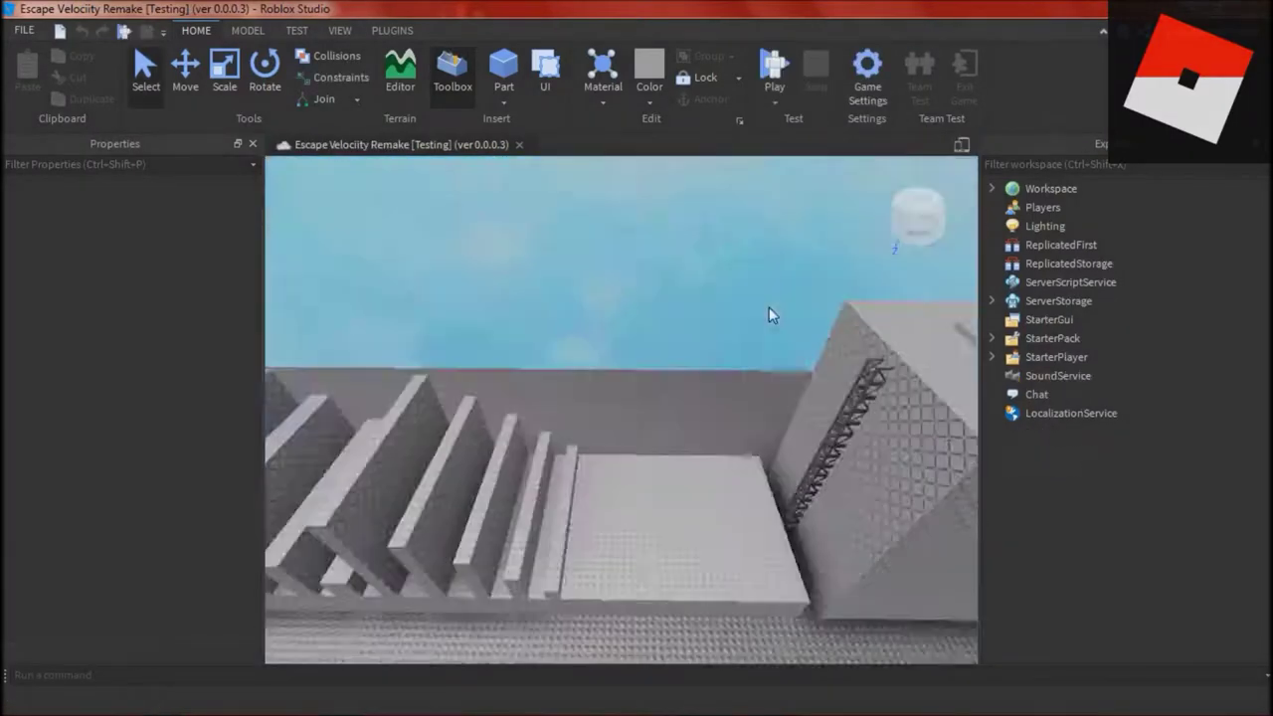
# - Expand the seated character model down to its Head and delete the selected content there
pyautogui.moveTo(769, 306); pyautogui.dragTo(764, 320, button='right')
pyautogui.click(602, 369)
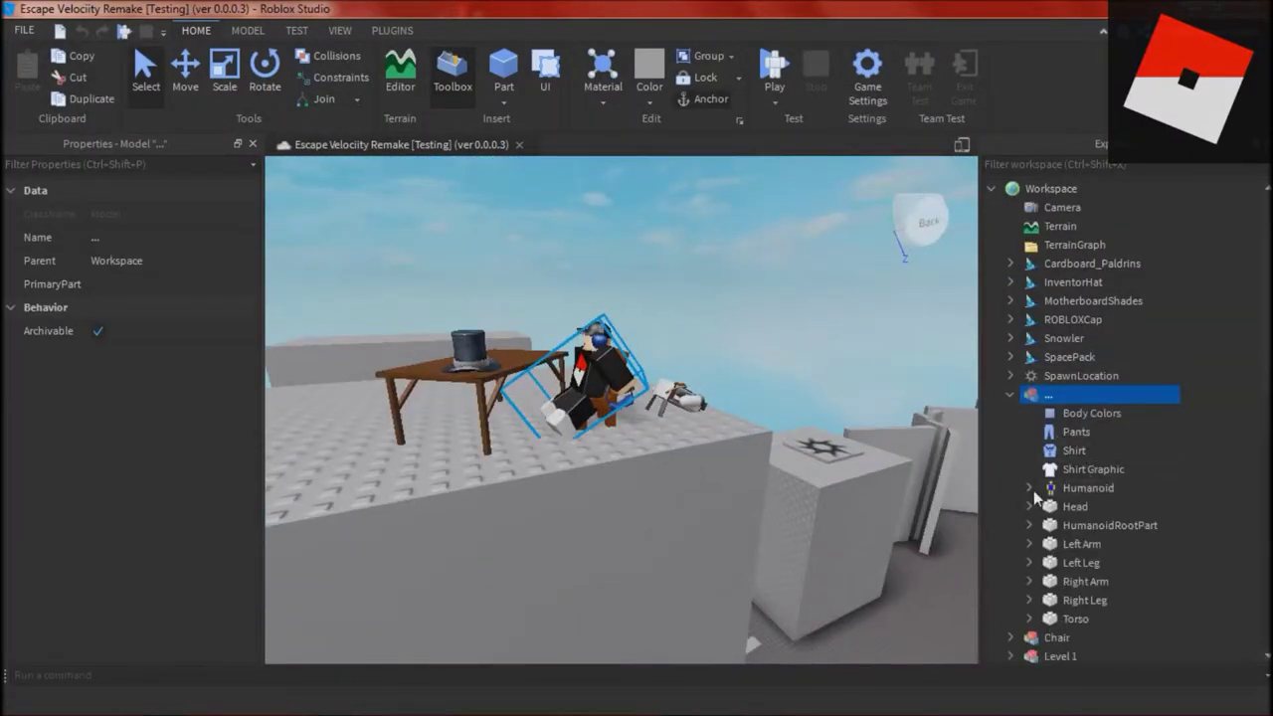
pyautogui.click(1112, 512)
pyautogui.moveTo(252, 295); pyautogui.dragTo(252, 370)
pyautogui.moveTo(259, 510); pyautogui.dragTo(263, 288)
pyautogui.click(1028, 507)
pyautogui.scroll(-5, 1123, 517)
pyautogui.moveTo(849, 445); pyautogui.dragTo(816, 290, button='right')
pyautogui.scroll(3, 816, 290)
pyautogui.moveTo(1241, 243); pyautogui.dragTo(1136, 403)
pyautogui.press('Delete')
# - Examine the contents of the seated character's body parts, including the arms and legs, for leftover objects
pyautogui.click(1029, 227)
pyautogui.click(1029, 244)
pyautogui.click(1029, 245)
pyautogui.click(1029, 264)
pyautogui.click(1031, 283)
pyautogui.click(1029, 263)
pyautogui.click(1029, 283)
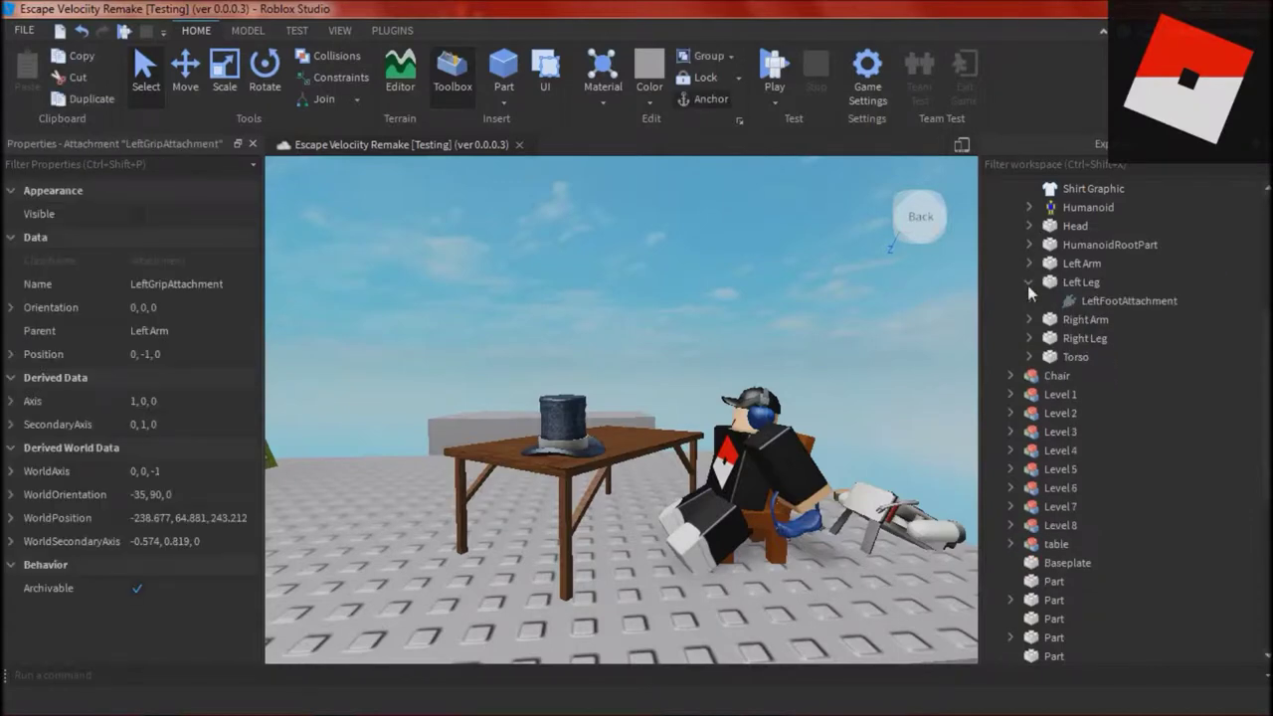
pyautogui.click(1029, 282)
pyautogui.click(1029, 338)
pyautogui.click(1029, 338)
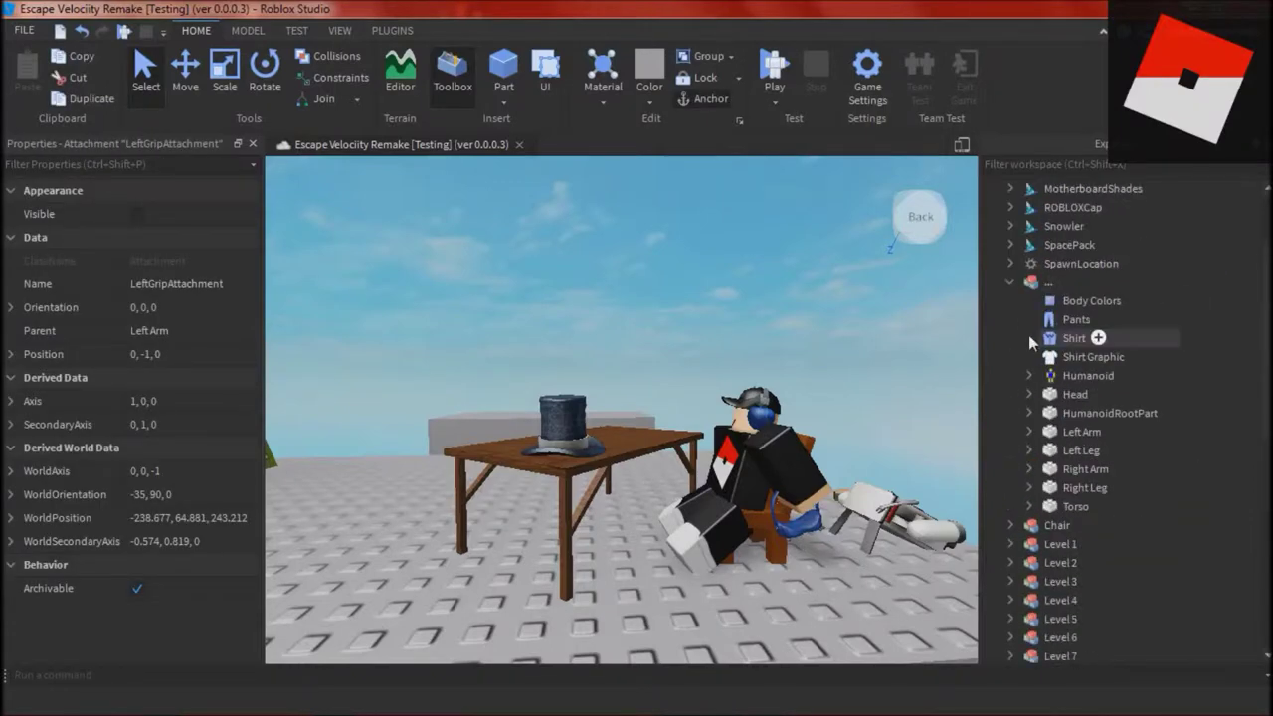
pyautogui.scroll(2, 1044, 321)
pyautogui.click(1036, 373)
# - Group the two trusses and the four parts of the twin towers into a model named Two Towers
pyautogui.moveTo(961, 312); pyautogui.dragTo(969, 340, button='right')
pyautogui.click(1225, 280)
pyautogui.scroll(-1, 1037, 423)
pyautogui.scroll(-4, 1037, 426)
pyautogui.click(1037, 507)
pyautogui.scroll(-5, 716, 319)
pyautogui.moveTo(716, 319); pyautogui.dragTo(795, 298, button='right')
pyautogui.click(855, 348)
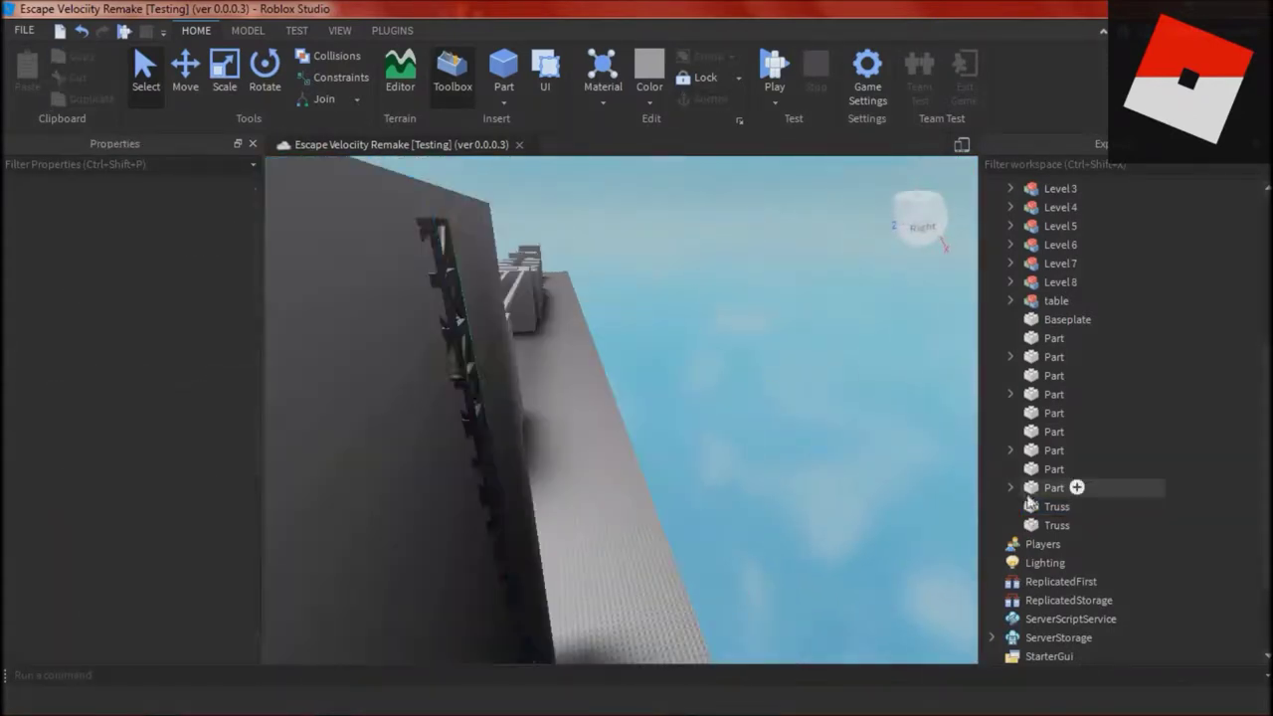
pyautogui.click(1037, 506)
pyautogui.click(1037, 522)
pyautogui.keyDown('ctrl'); pyautogui.click(1036, 508); pyautogui.keyUp('ctrl')
pyautogui.scroll(-8, 812, 415)
pyautogui.keyDown('ctrl'); pyautogui.click(812, 402); pyautogui.keyUp('ctrl')
pyautogui.keyDown('ctrl'); pyautogui.click(686, 374); pyautogui.keyUp('ctrl')
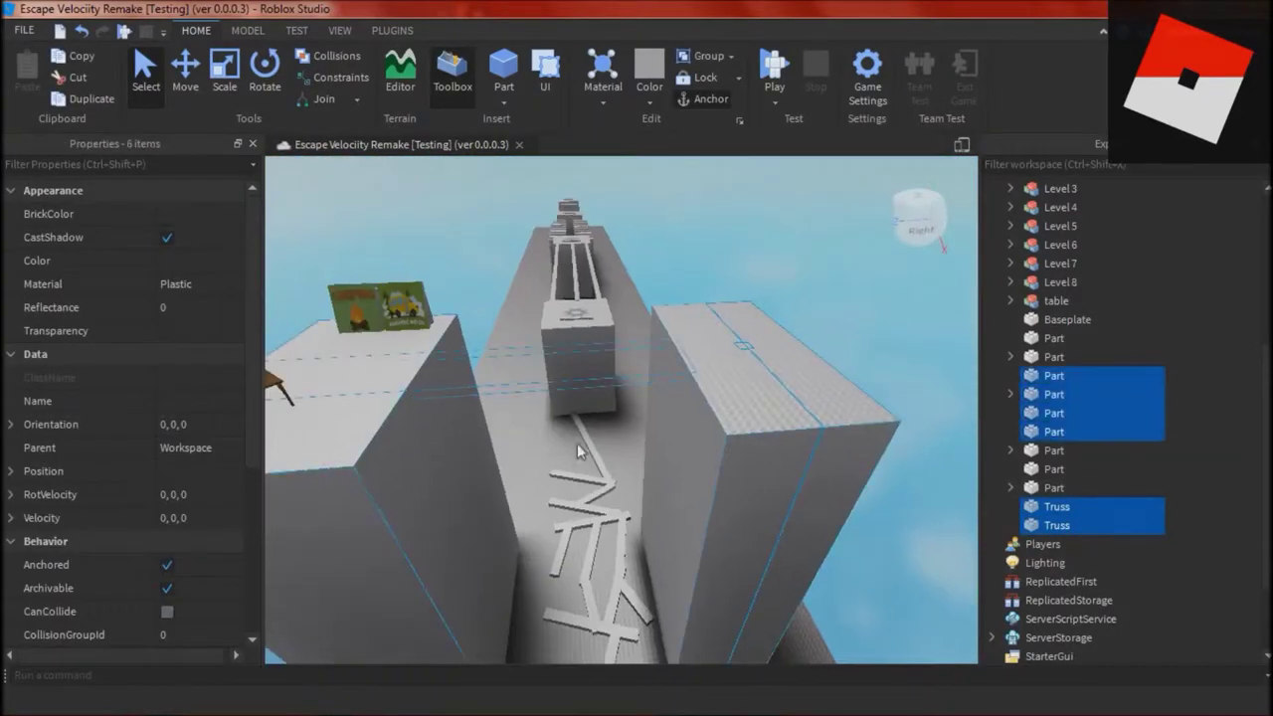
pyautogui.hotkey('ctrl', 'g')
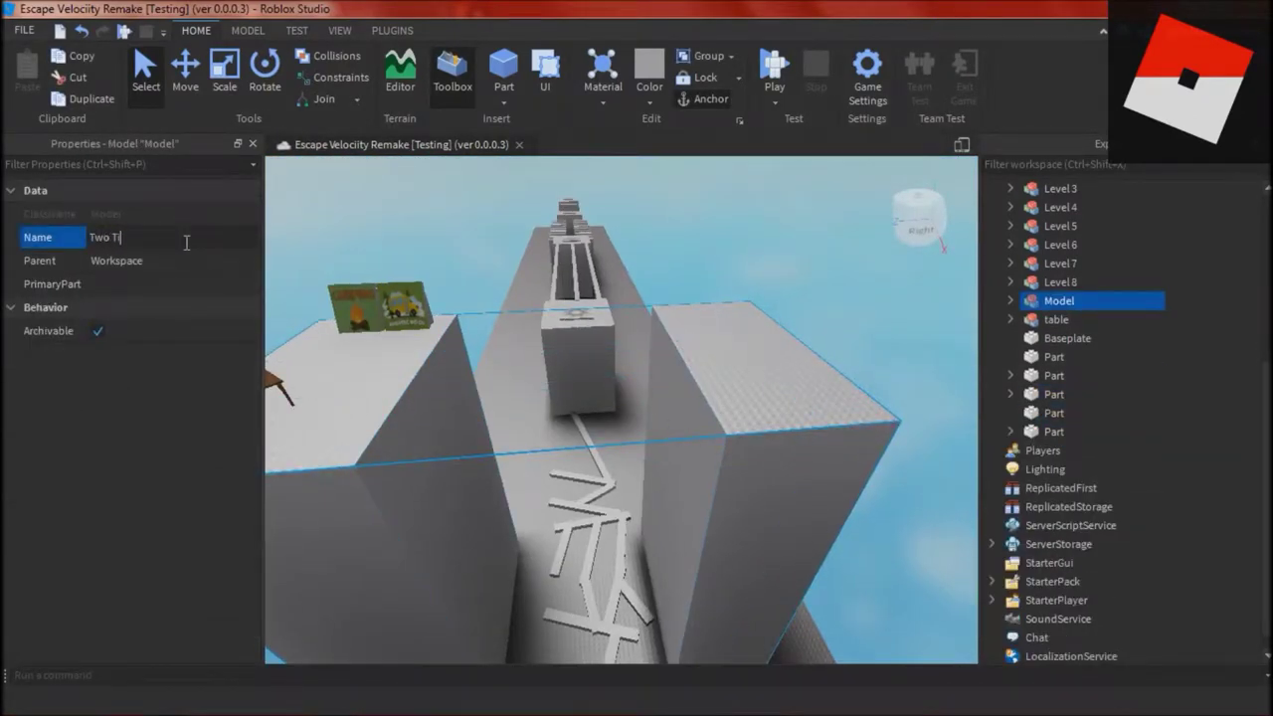
pyautogui.moveTo(863, 265); pyautogui.dragTo(863, 264, button='right')
# - Delete the SpawnLocation from the Workspace
pyautogui.click(437, 249)
pyautogui.moveTo(438, 250); pyautogui.dragTo(438, 249, button='right')
pyautogui.scroll(5, 1063, 299)
pyautogui.click(1061, 376)
pyautogui.press('Delete')
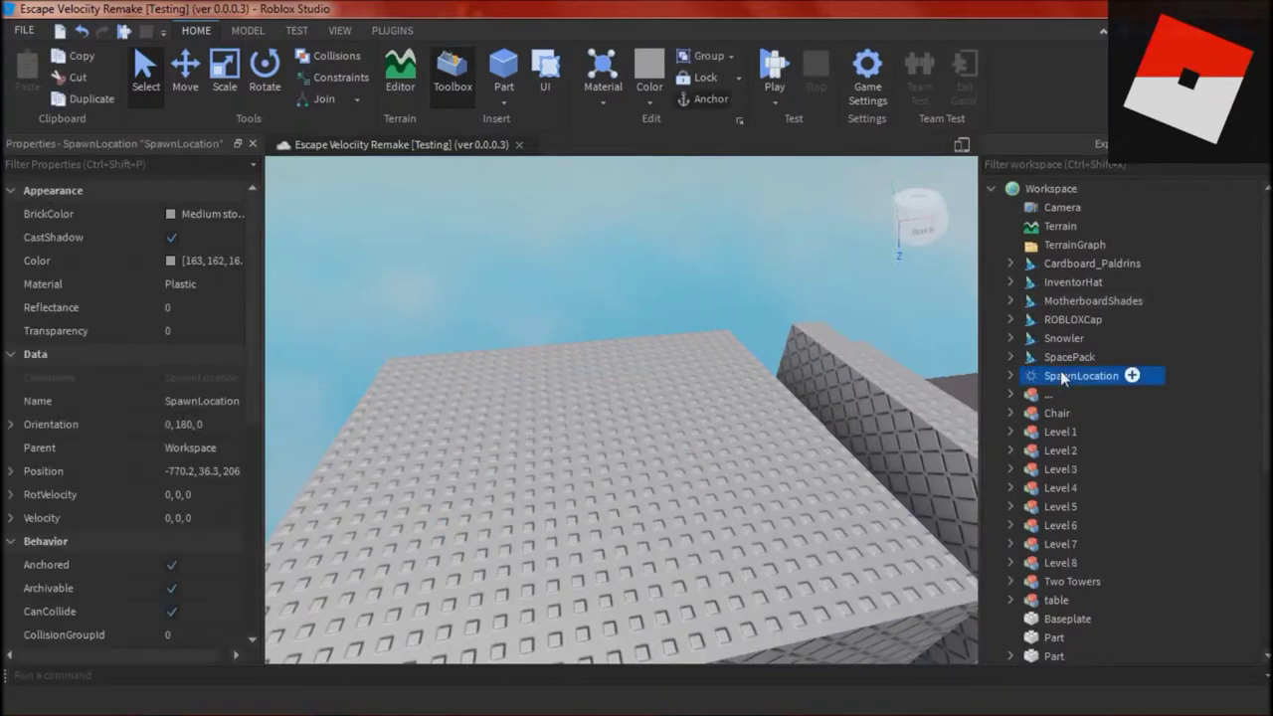
pyautogui.moveTo(766, 272); pyautogui.dragTo(766, 273, button='right')
pyautogui.rightClick(766, 273)
pyautogui.click(731, 248)
# - Open the Toolbox and search the marketplace models for "sword"
pyautogui.click(335, 35)
pyautogui.click(169, 78)
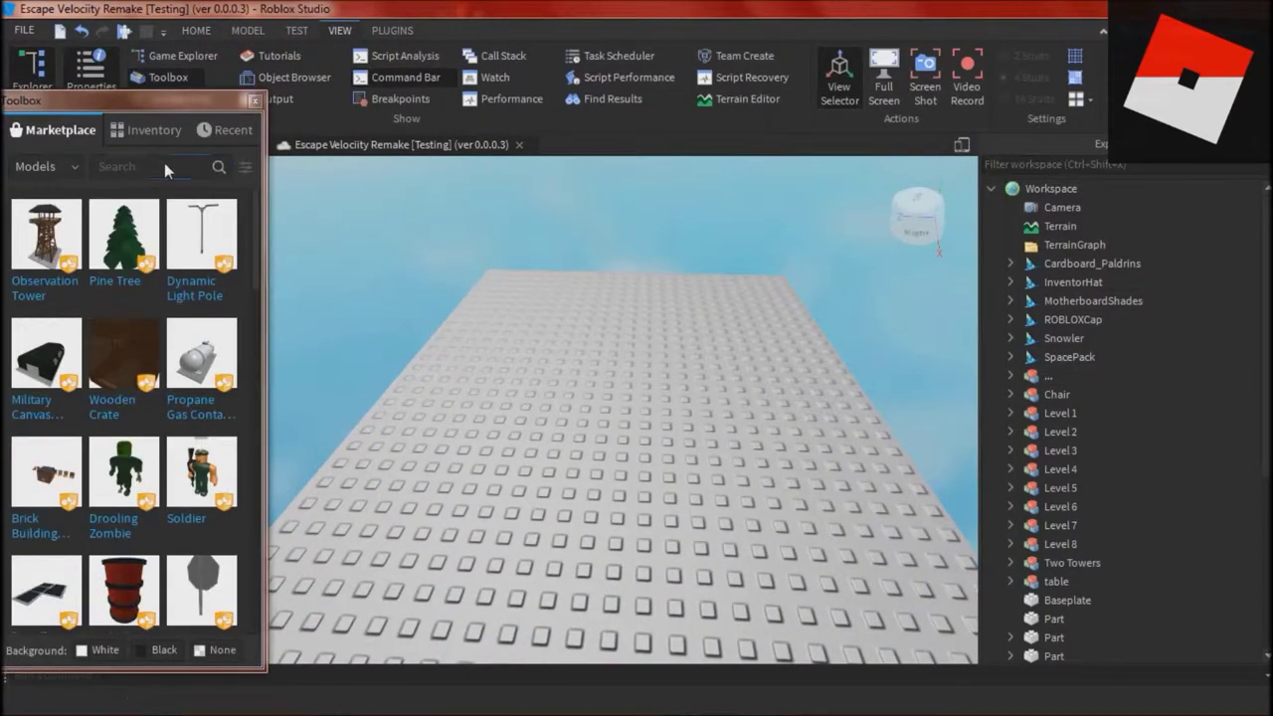
pyautogui.click(165, 166)
pyautogui.write('swro')
pyautogui.press('BackSpace')
pyautogui.press('BackSpace')
pyautogui.write('ord')
pyautogui.press('Return')
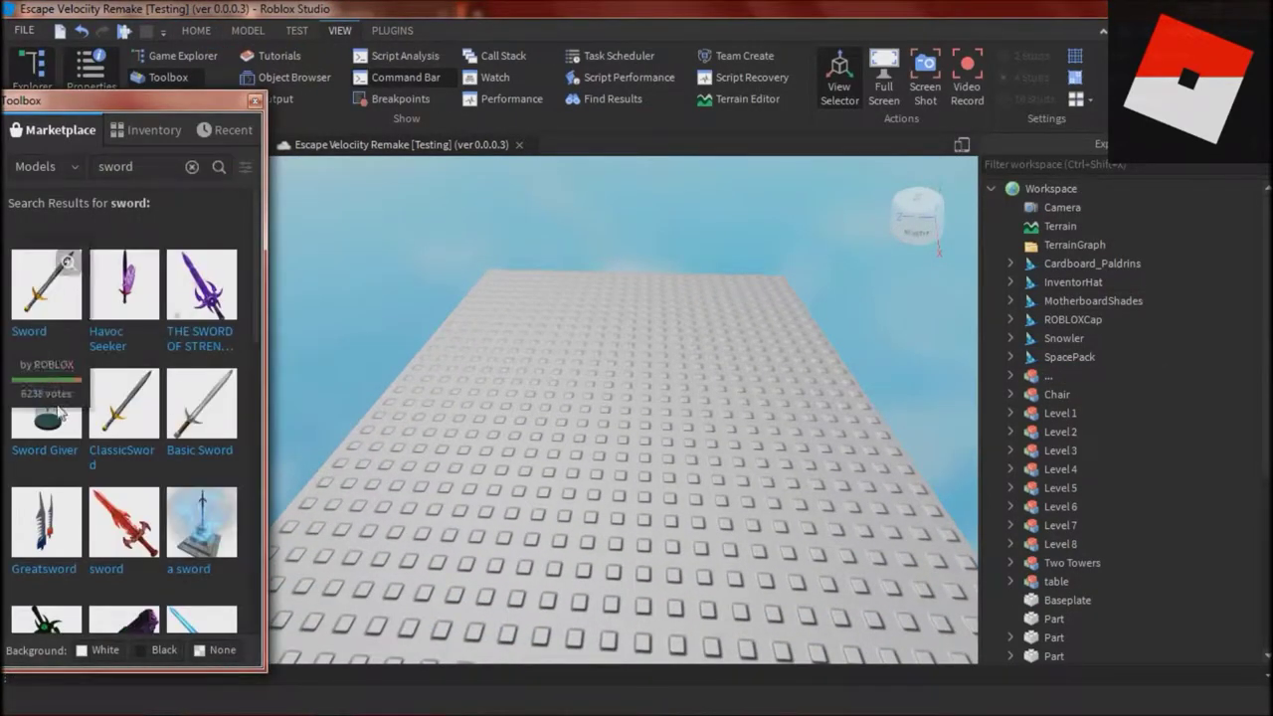
# - Insert the Sword Giver model and inspect its PUT THIS IN THE WEAPON script
pyautogui.click(71, 432)
pyautogui.click(1010, 562)
pyautogui.scroll(-3, 1121, 485)
pyautogui.click(1029, 432)
pyautogui.click(1048, 450)
pyautogui.doubleClick(1099, 469)
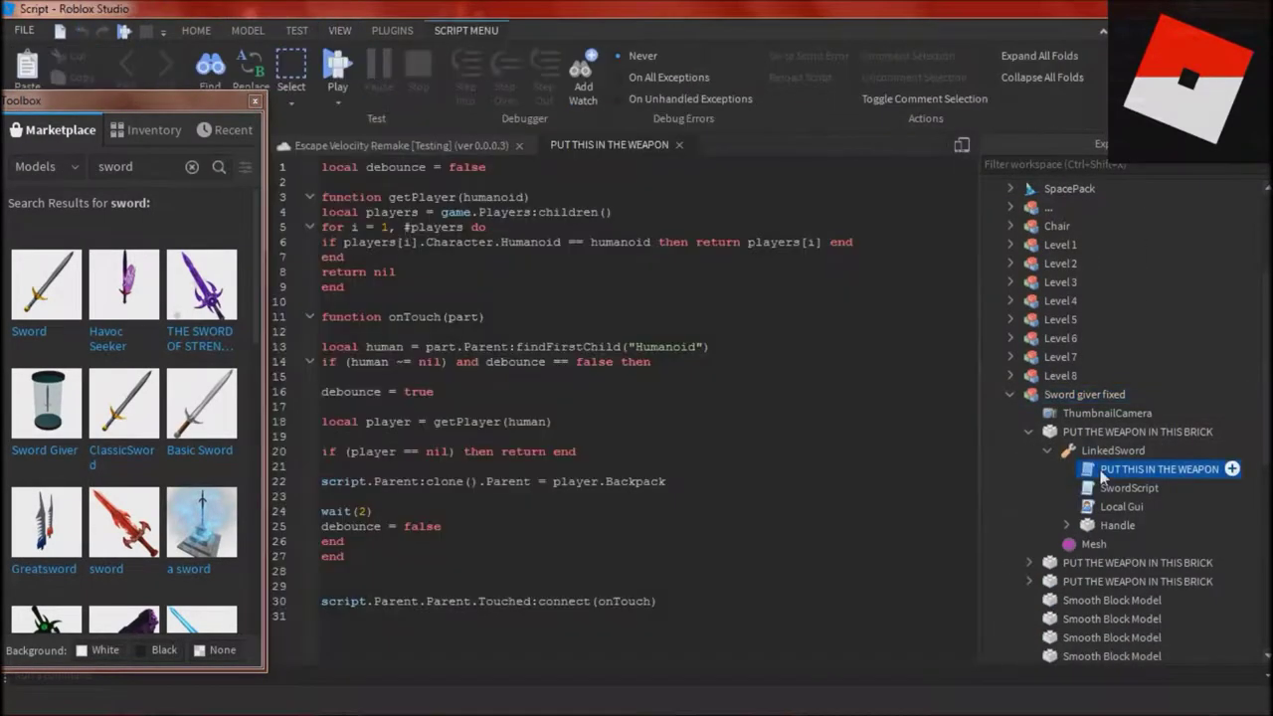
pyautogui.click(1029, 432)
pyautogui.click(1010, 394)
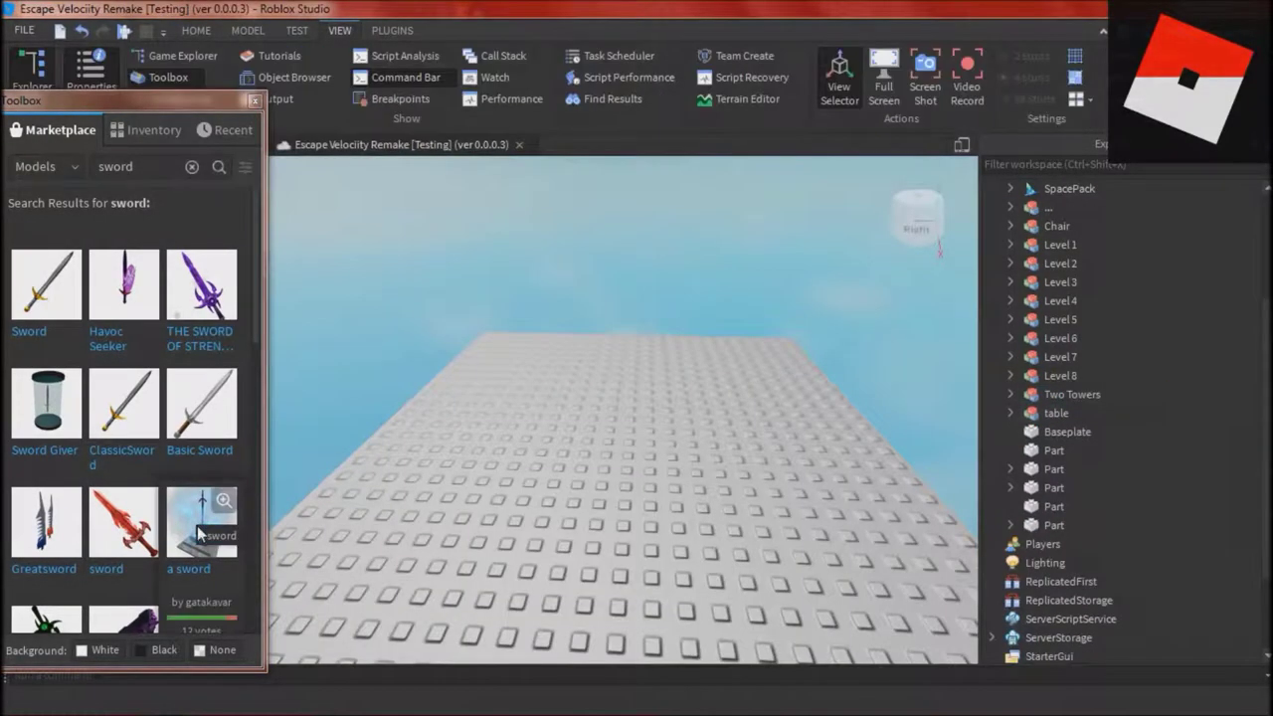
# - Insert the "a sword" model onto the studded platform and start a playtest beside it
pyautogui.press('f')
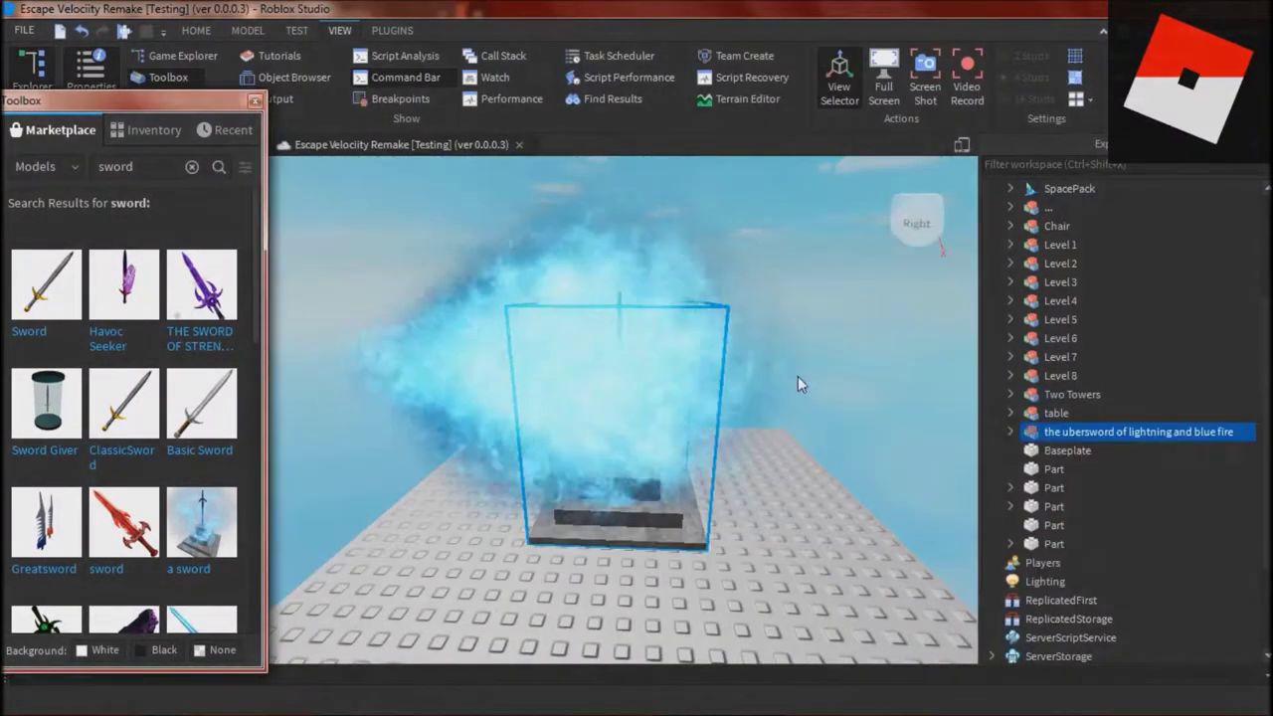
pyautogui.moveTo(797, 375); pyautogui.dragTo(867, 399, button='right')
pyautogui.click(196, 31)
pyautogui.click(773, 98)
pyautogui.click(798, 145)
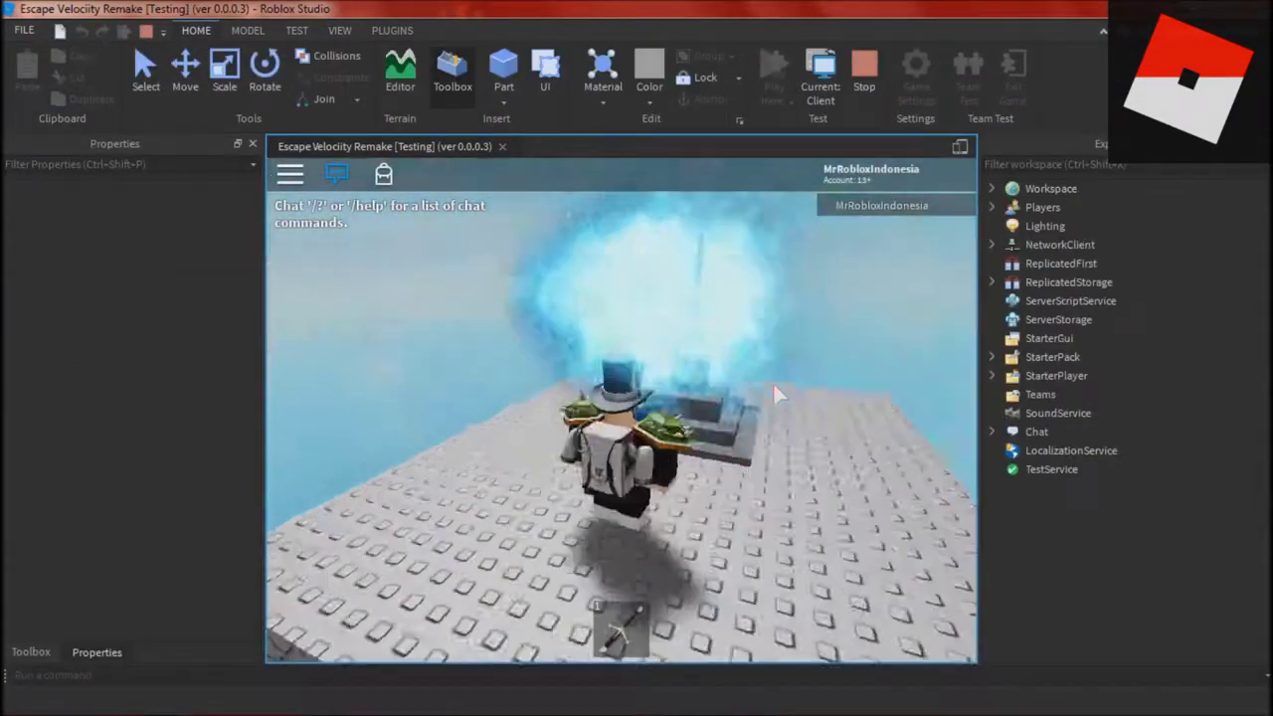
# - Walk the character onto the sword pedestal to try it out, and end the playtest
pyautogui.press('w')
pyautogui.press('2')
pyautogui.press('BackSpace')
pyautogui.press('w')
pyautogui.press('space')
pyautogui.moveTo(772, 380); pyautogui.dragTo(772, 381, button='right')
pyautogui.scroll(5, 772, 381)
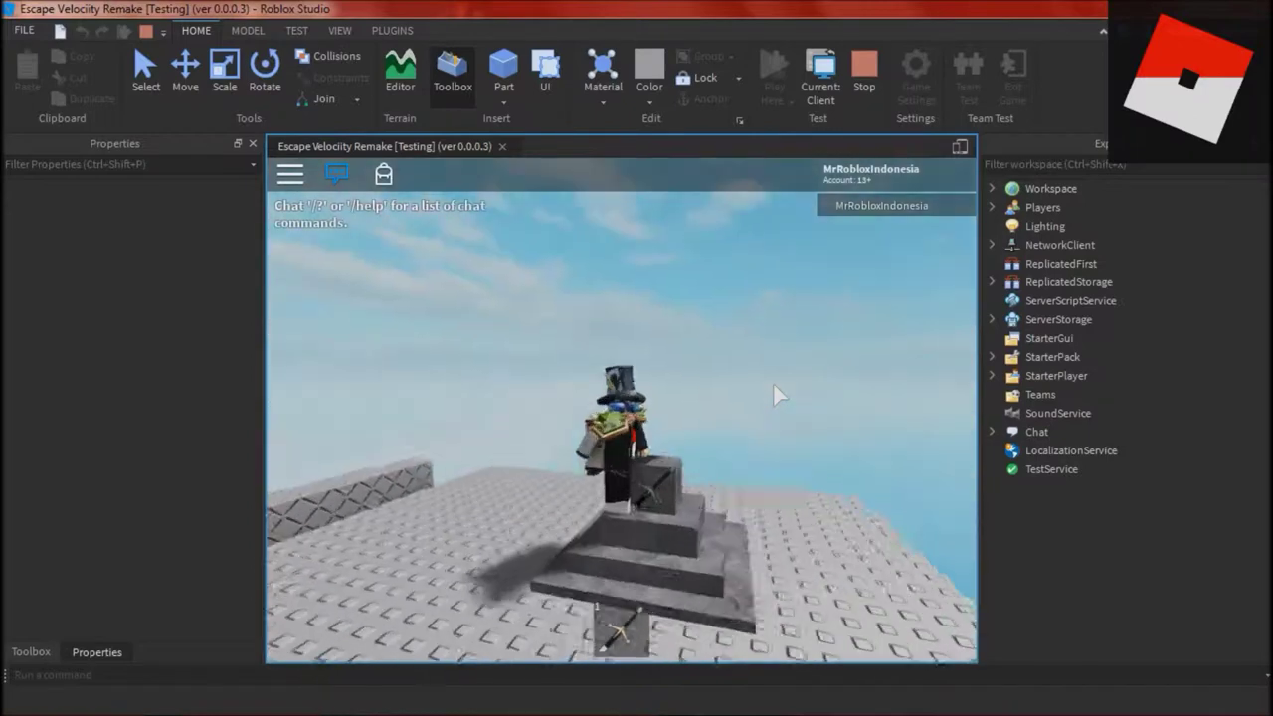
pyautogui.click(864, 72)
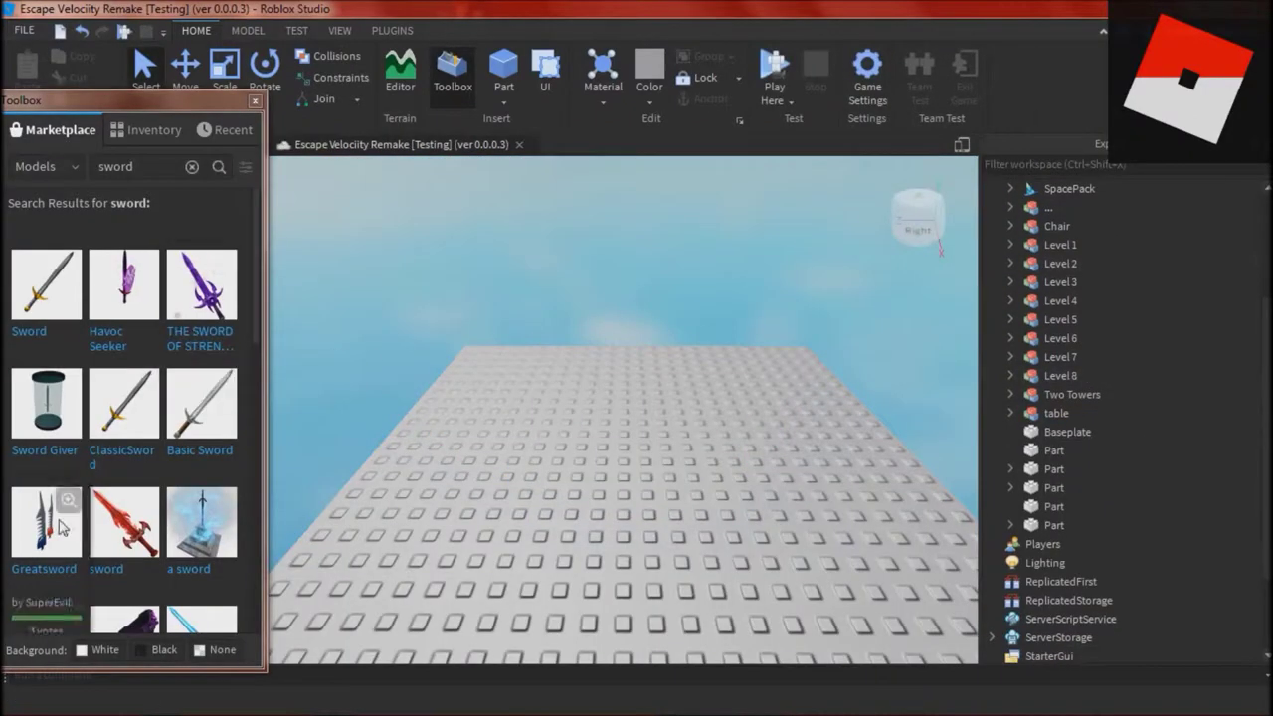
# - Browse the sword search results for another suitable model and reapply the search filters
pyautogui.scroll(-3, 204, 435)
pyautogui.scroll(-6, 199, 285)
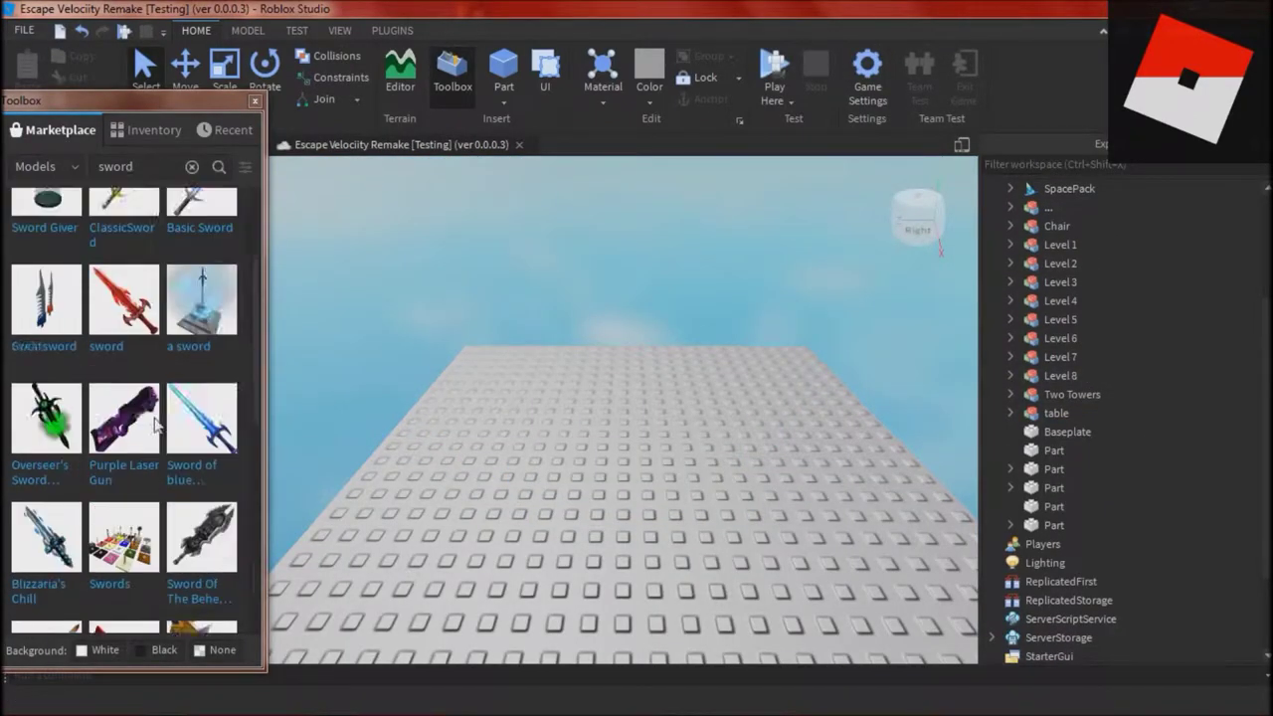
pyautogui.scroll(-3, 220, 541)
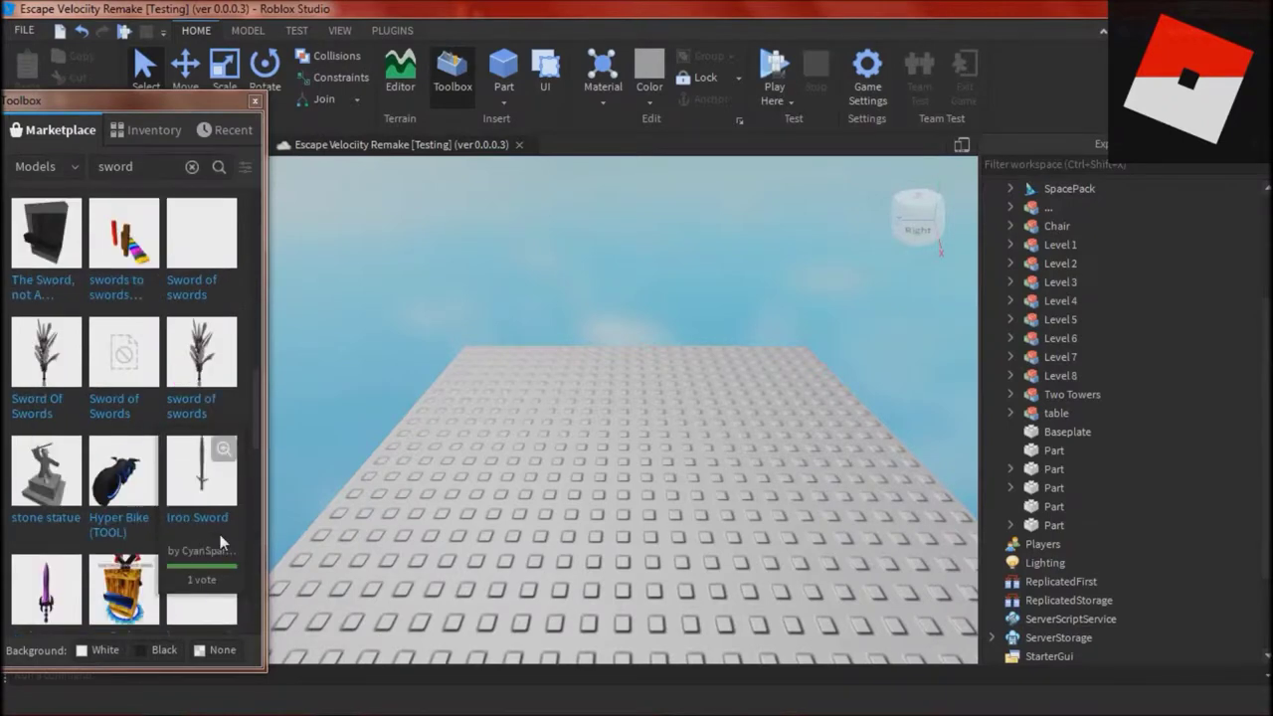
pyautogui.scroll(-3, 219, 535)
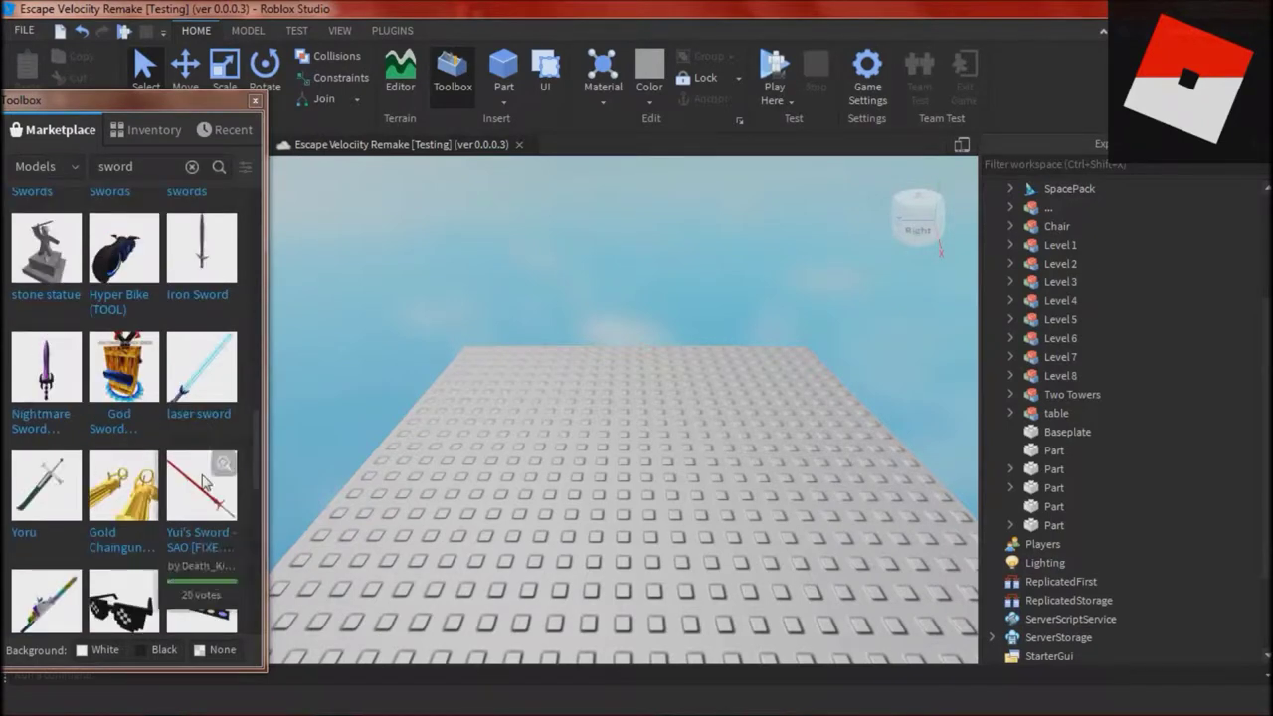
pyautogui.scroll(14, 218, 535)
pyautogui.click(246, 167)
pyautogui.click(227, 421)
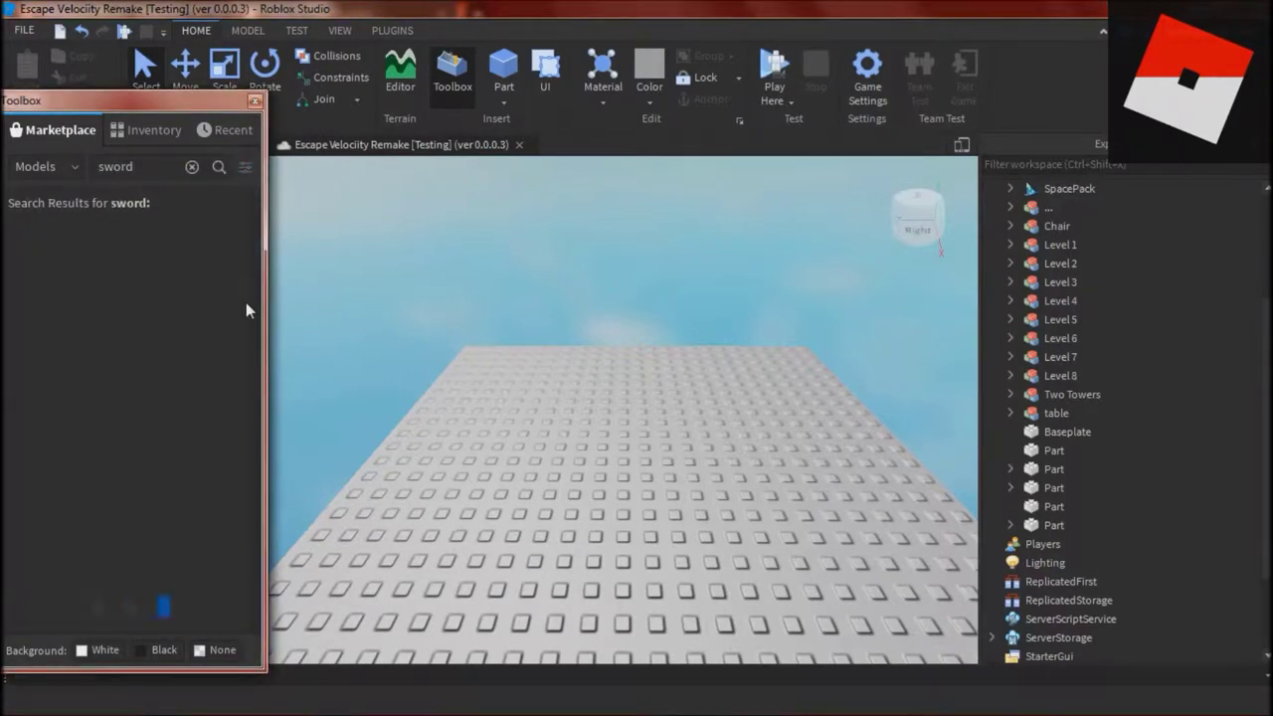
# - Search the marketplace models for "sword taken"
pyautogui.click(158, 168)
pyautogui.write('ww')
pyautogui.press('BackSpace')
pyautogui.press('BackSpace')
pyautogui.write('sword taken')
pyautogui.press('Return')
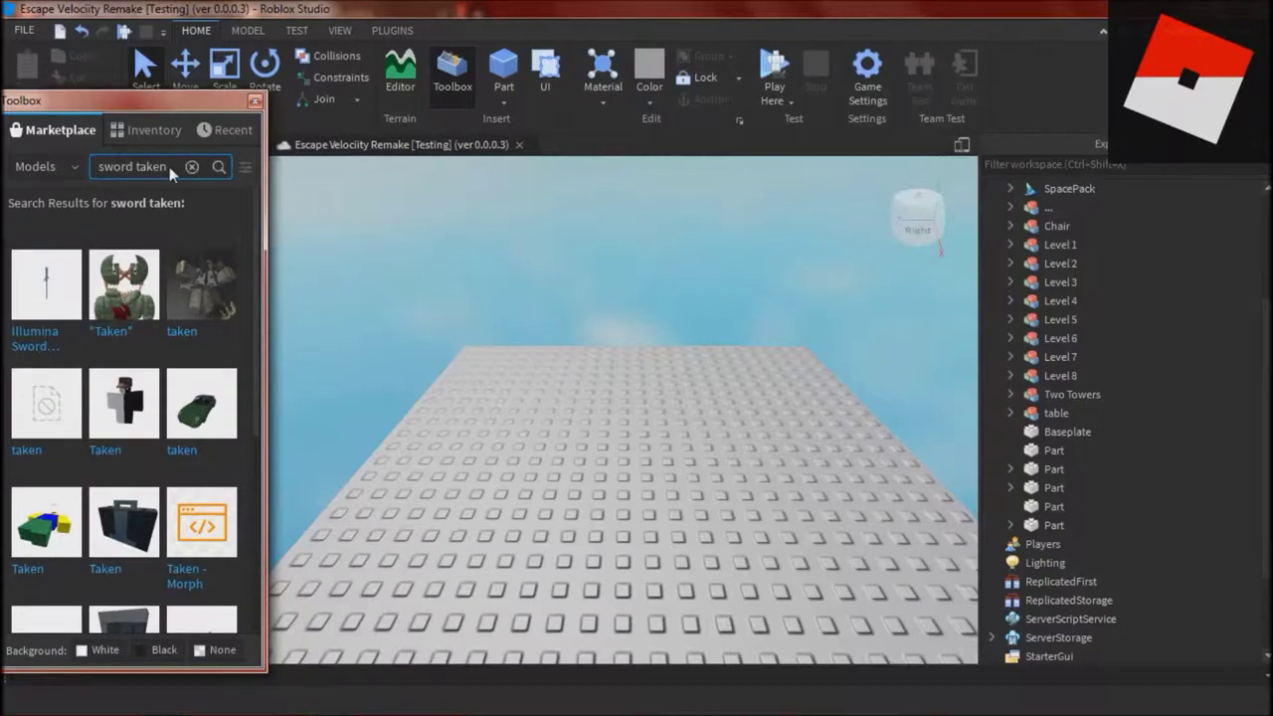
# - Search for "gravity coil", insert the Gravity Coil Giver onto the studded platform, and close the Toolbox
pyautogui.write('gravity coil')
pyautogui.press('Return')
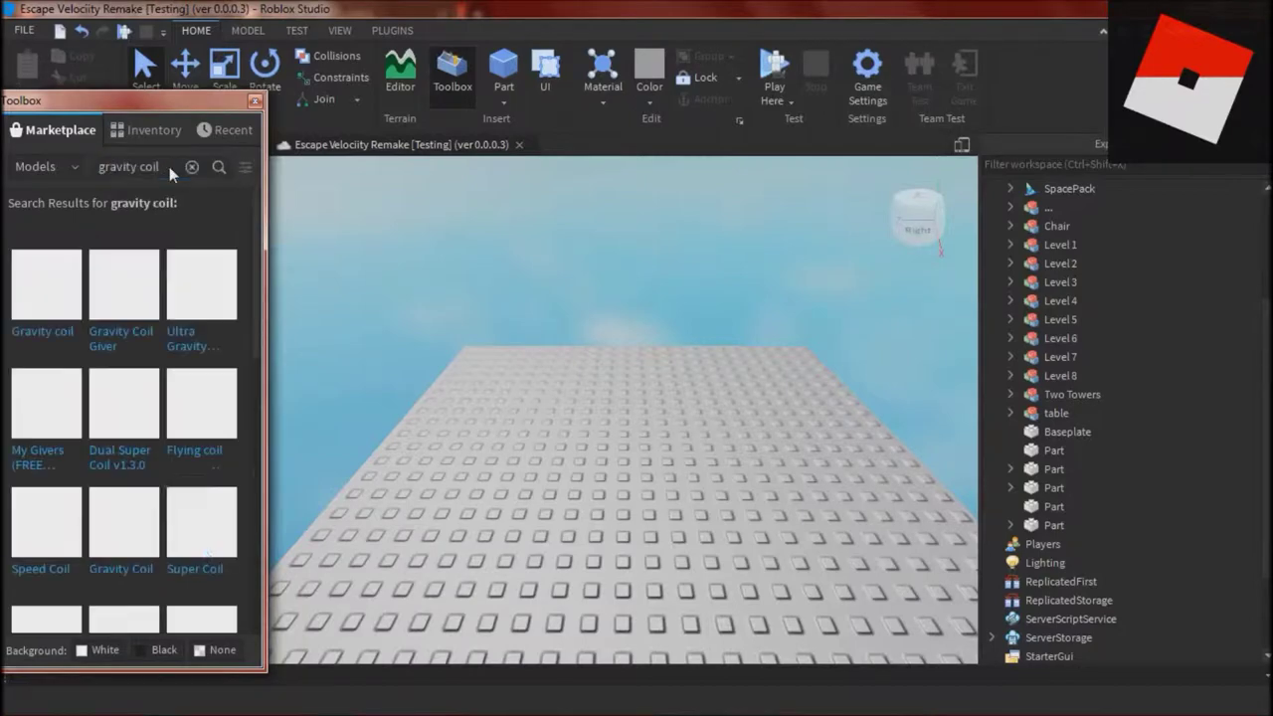
pyautogui.click(123, 286)
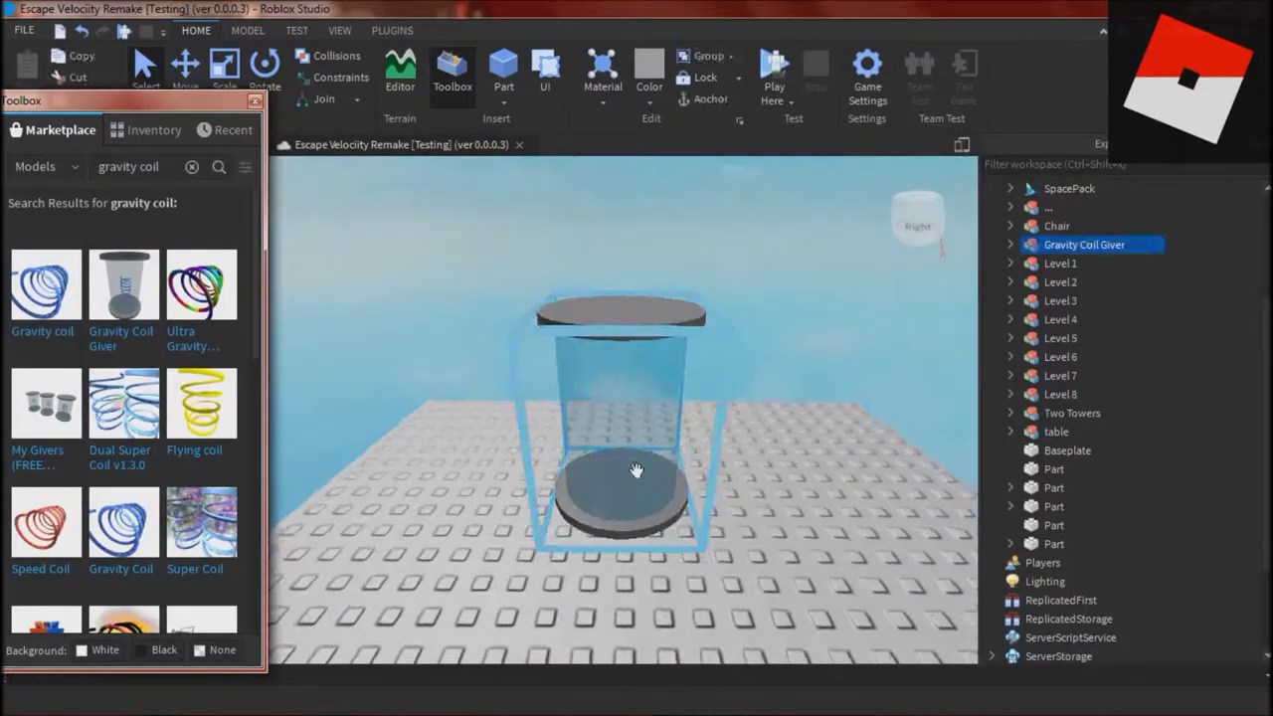
pyautogui.moveTo(796, 399); pyautogui.dragTo(804, 390, button='right')
pyautogui.scroll(-5, 807, 394)
pyautogui.scroll(2, 803, 390)
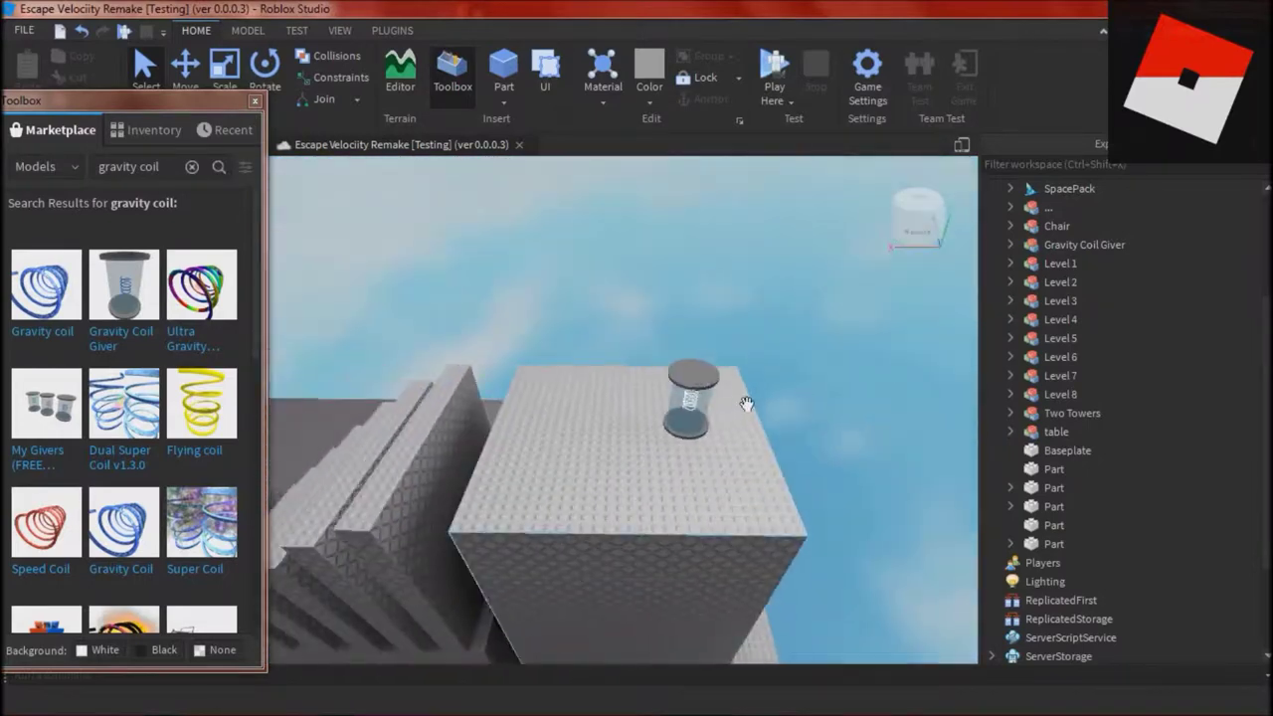
pyautogui.click(255, 102)
# - Insert a new block part on the platform beside the Gravity Coil Giver and switch to scaling
pyautogui.click(249, 30)
pyautogui.click(504, 68)
pyautogui.scroll(5, 606, 286)
pyautogui.click(105, 70)
pyautogui.click(523, 264)
pyautogui.moveTo(596, 288); pyautogui.dragTo(616, 339, button='right')
pyautogui.click(616, 360)
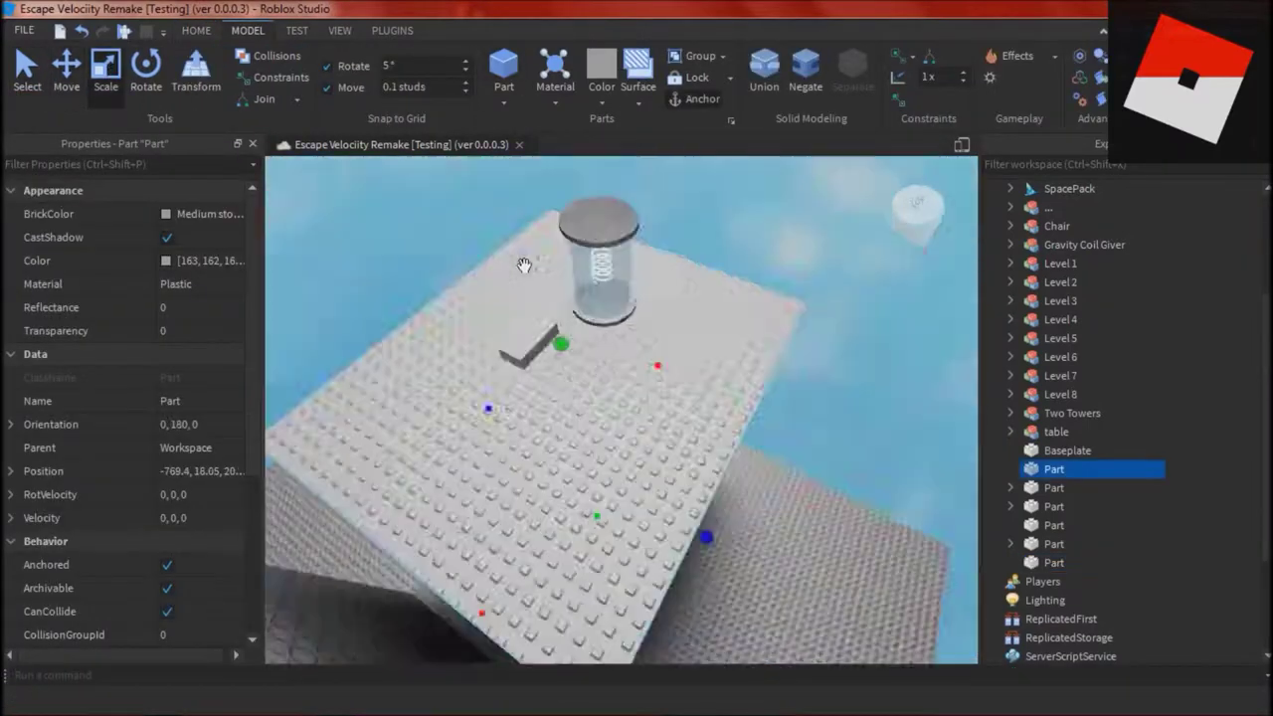
# - Scale the new part into a wide square slab and give its top a studded surface
pyautogui.moveTo(650, 369); pyautogui.dragTo(695, 385)
pyautogui.moveTo(697, 393)
pyautogui.mouseDown(button='right')
pyautogui.moveTo(707, 407)
pyautogui.moveTo(696, 397)
pyautogui.mouseUp(button='right')
pyautogui.moveTo(561, 368); pyautogui.dragTo(515, 371)
pyautogui.moveTo(637, 388); pyautogui.dragTo(636, 383, button='right')
pyautogui.moveTo(410, 89); pyautogui.dragTo(391, 89)
pyautogui.press('BackSpace')
pyautogui.write('0')
pyautogui.click(726, 179)
pyautogui.click(589, 409)
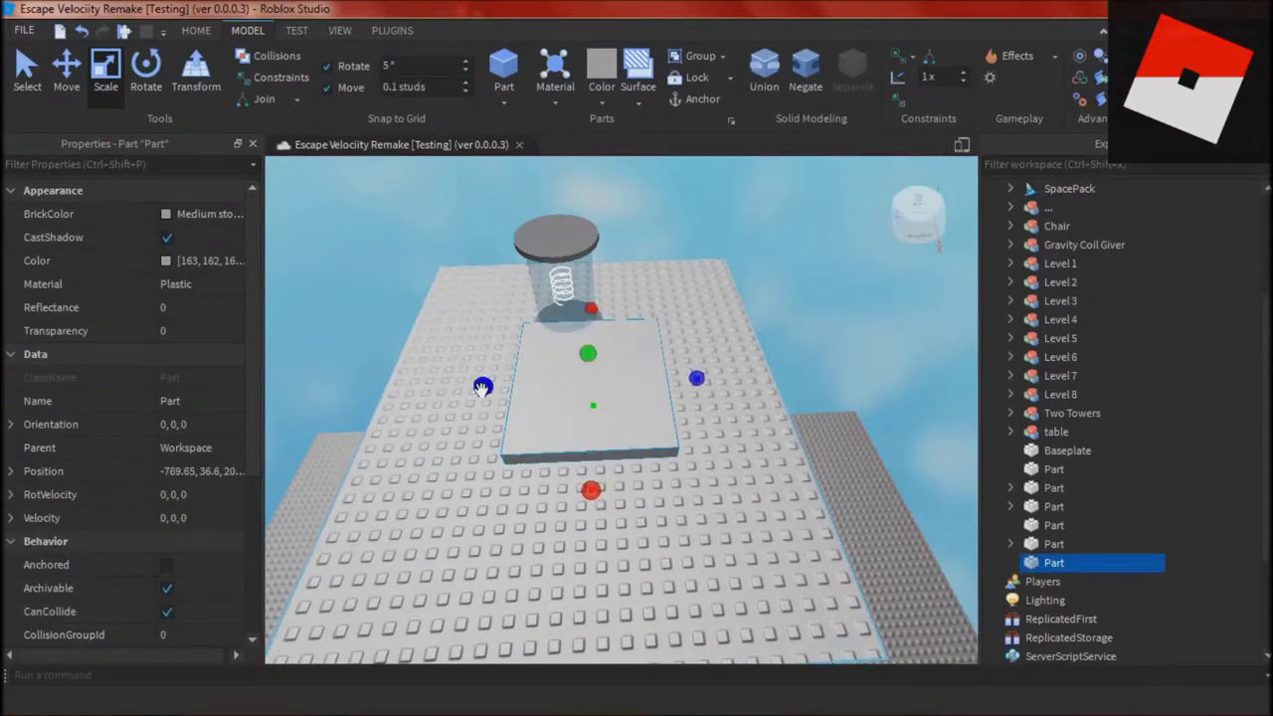
pyautogui.click(639, 99)
pyautogui.click(686, 202)
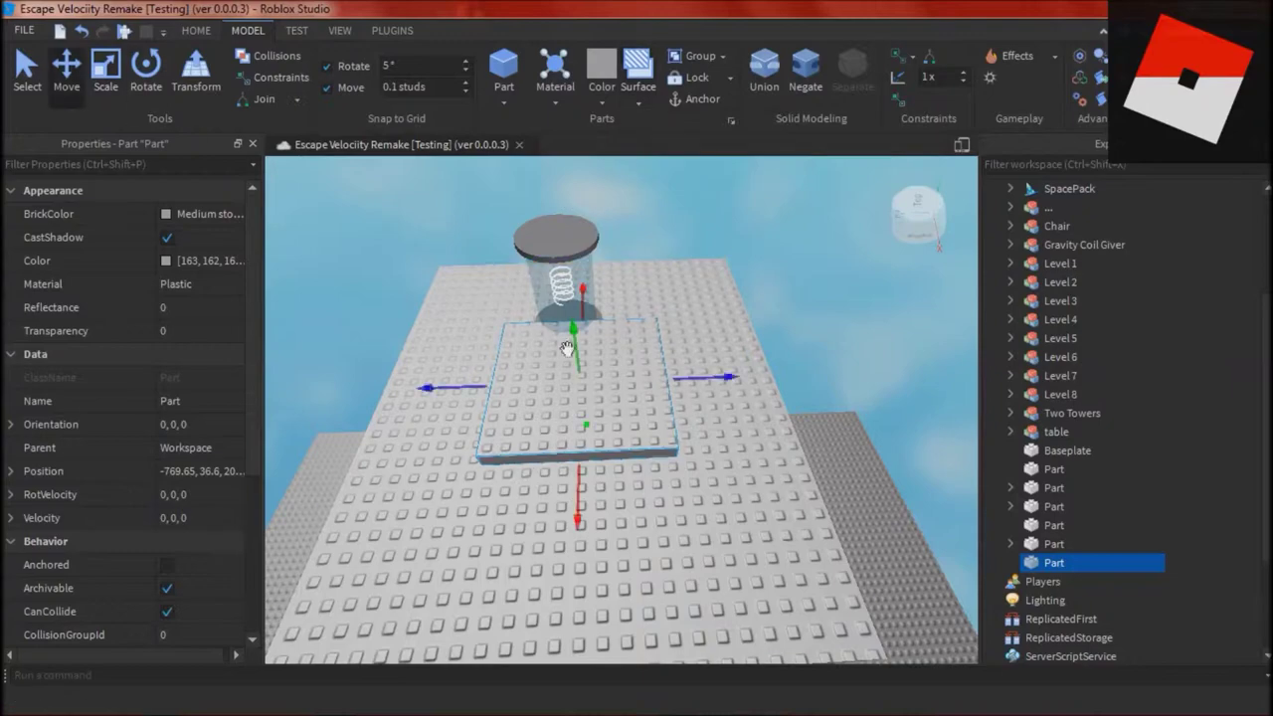
# - Duplicate the studded slab and raise the copy directly on top of the original
pyautogui.moveTo(572, 330); pyautogui.dragTo(573, 340)
pyautogui.scroll(3, 477, 253)
pyautogui.moveTo(477, 253); pyautogui.dragTo(493, 258, button='right')
pyautogui.hotkey('ctrl', '3')
pyautogui.moveTo(631, 437); pyautogui.dragTo(583, 477, button='right')
pyautogui.click(670, 437)
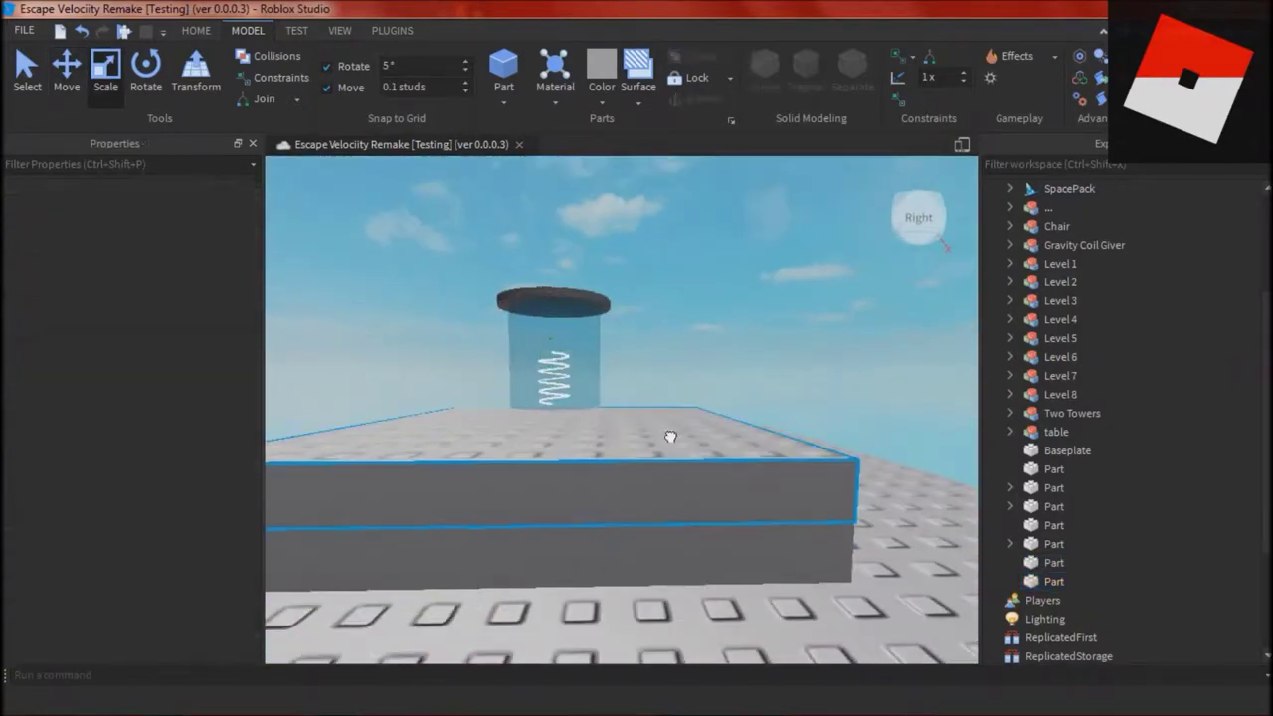
# - Scale the upper slab inward on all four sides to form the second step of the pedestal
pyautogui.moveTo(513, 409); pyautogui.dragTo(560, 389)
pyautogui.scroll(-4, 560, 389)
pyautogui.moveTo(560, 389); pyautogui.dragTo(628, 404, button='right')
pyautogui.moveTo(627, 403); pyautogui.dragTo(607, 393)
pyautogui.moveTo(607, 393); pyautogui.dragTo(502, 345, button='right')
pyautogui.moveTo(502, 345); pyautogui.dragTo(525, 354)
pyautogui.moveTo(525, 354); pyautogui.dragTo(475, 320, button='right')
pyautogui.moveTo(475, 320); pyautogui.dragTo(496, 323)
pyautogui.moveTo(496, 323); pyautogui.dragTo(648, 320, button='right')
pyautogui.moveTo(620, 568); pyautogui.dragTo(627, 530)
pyautogui.moveTo(627, 530); pyautogui.dragTo(686, 344, button='right')
pyautogui.moveTo(686, 344); pyautogui.dragTo(671, 344)
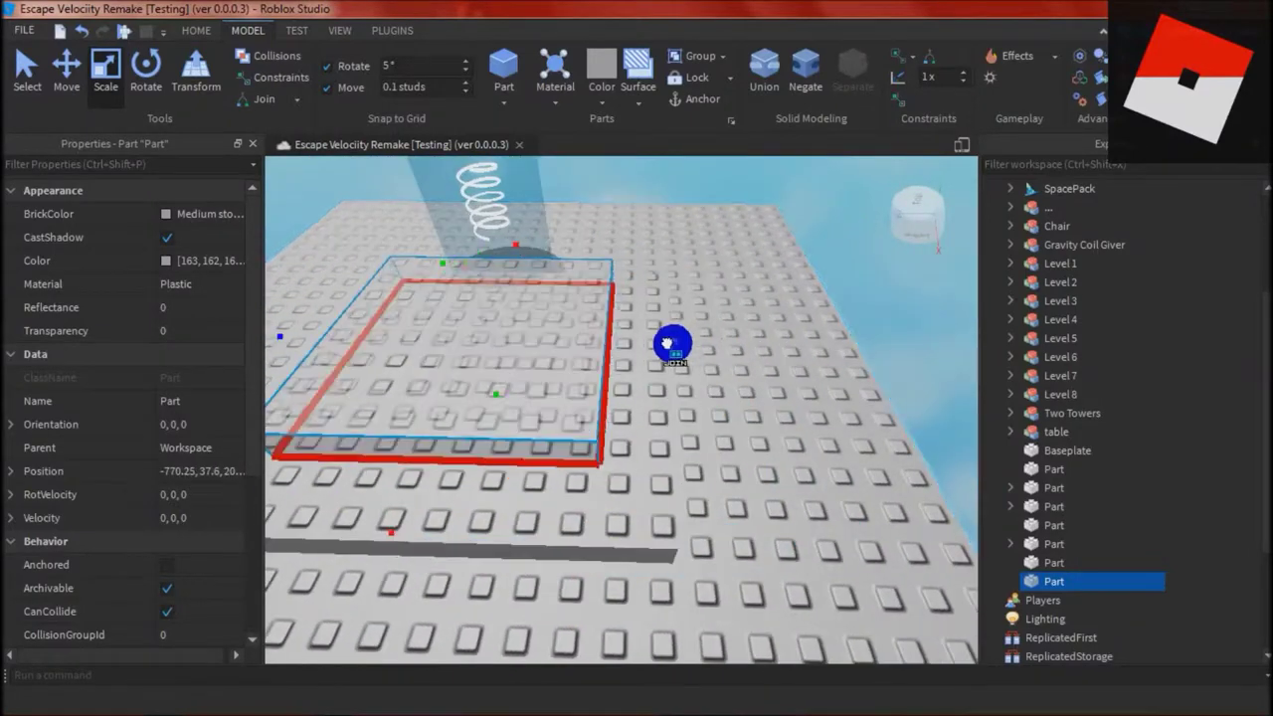
pyautogui.moveTo(671, 344); pyautogui.dragTo(641, 344, button='right')
pyautogui.moveTo(642, 344); pyautogui.dragTo(657, 342)
pyautogui.moveTo(657, 342); pyautogui.dragTo(808, 402, button='right')
pyautogui.moveTo(807, 401); pyautogui.dragTo(781, 402)
# - Duplicate the second slab, shrink the copy, and raise it as the pedestal's third step
pyautogui.hotkey('ctrl', 'd')
pyautogui.scroll(-3, 676, 374)
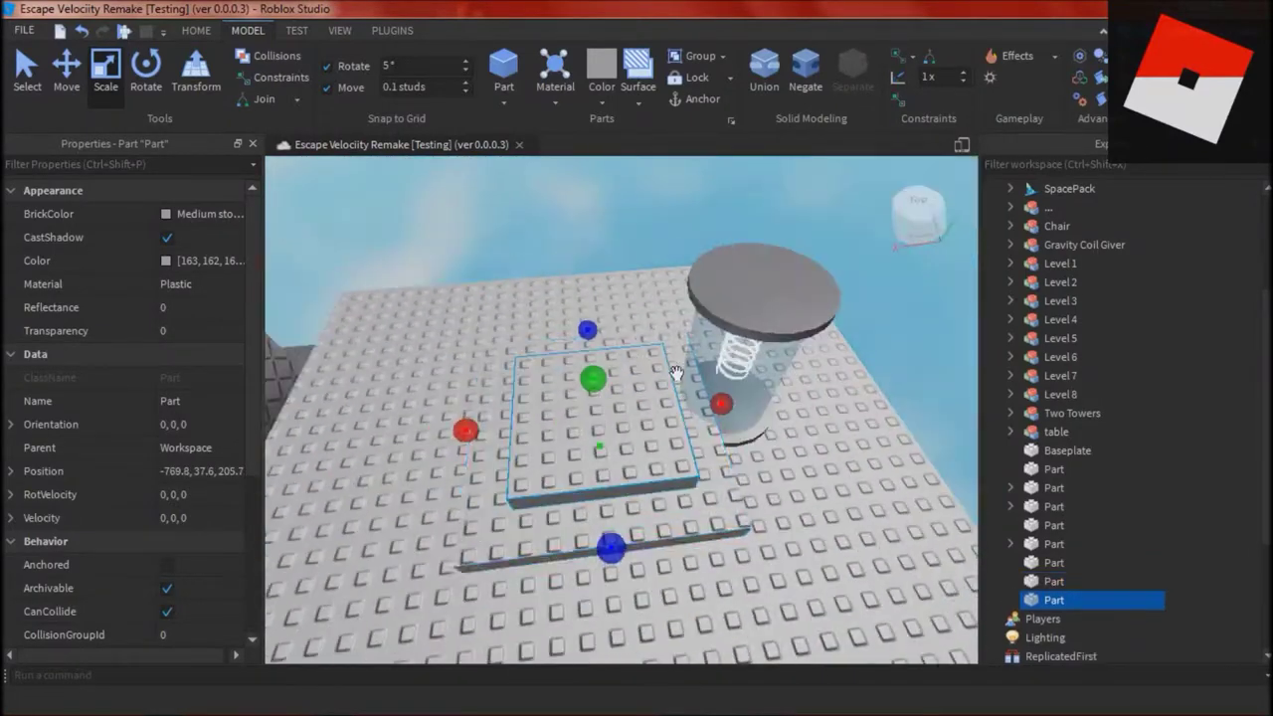
pyautogui.moveTo(606, 526); pyautogui.dragTo(490, 500, button='right')
pyautogui.click(490, 500)
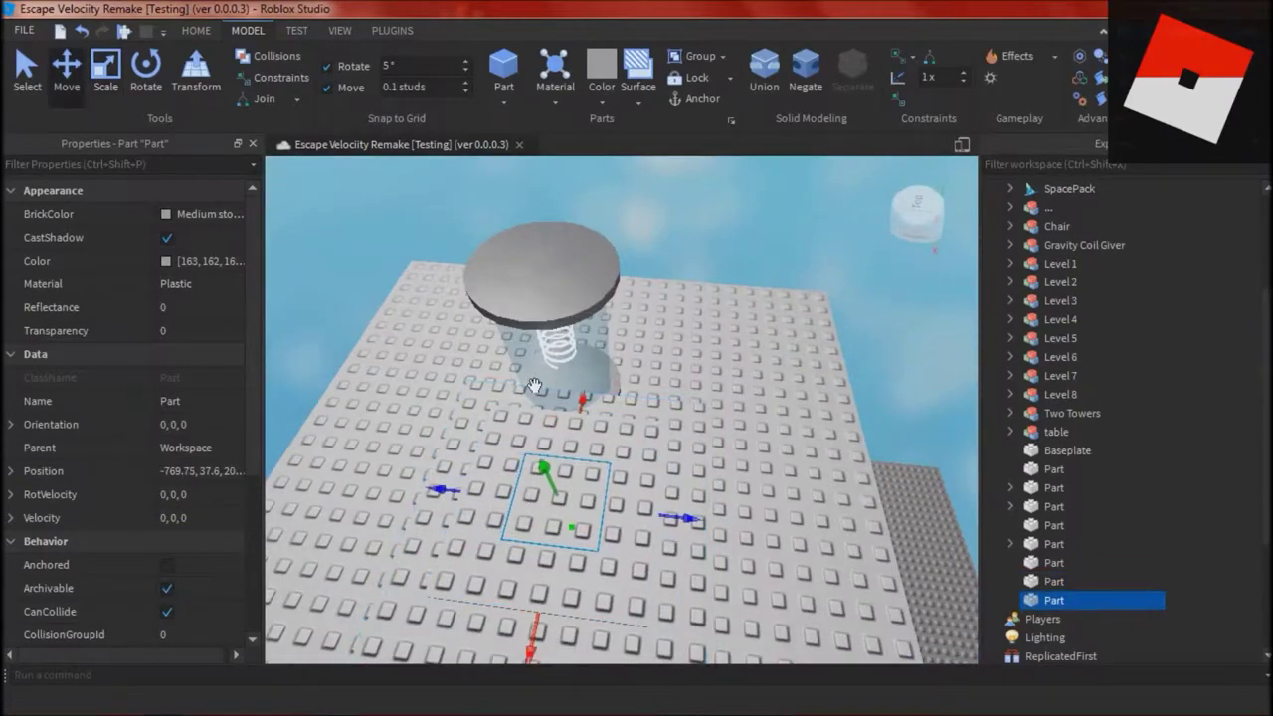
pyautogui.moveTo(535, 385); pyautogui.dragTo(555, 271, button='right')
pyautogui.moveTo(776, 272); pyautogui.dragTo(756, 328, button='right')
# - Move the Gravity Coil Giver over the stepped pedestal and center it on the top step
pyautogui.scroll(-5, 756, 328)
pyautogui.click(776, 318)
pyautogui.moveTo(672, 303); pyautogui.dragTo(575, 250)
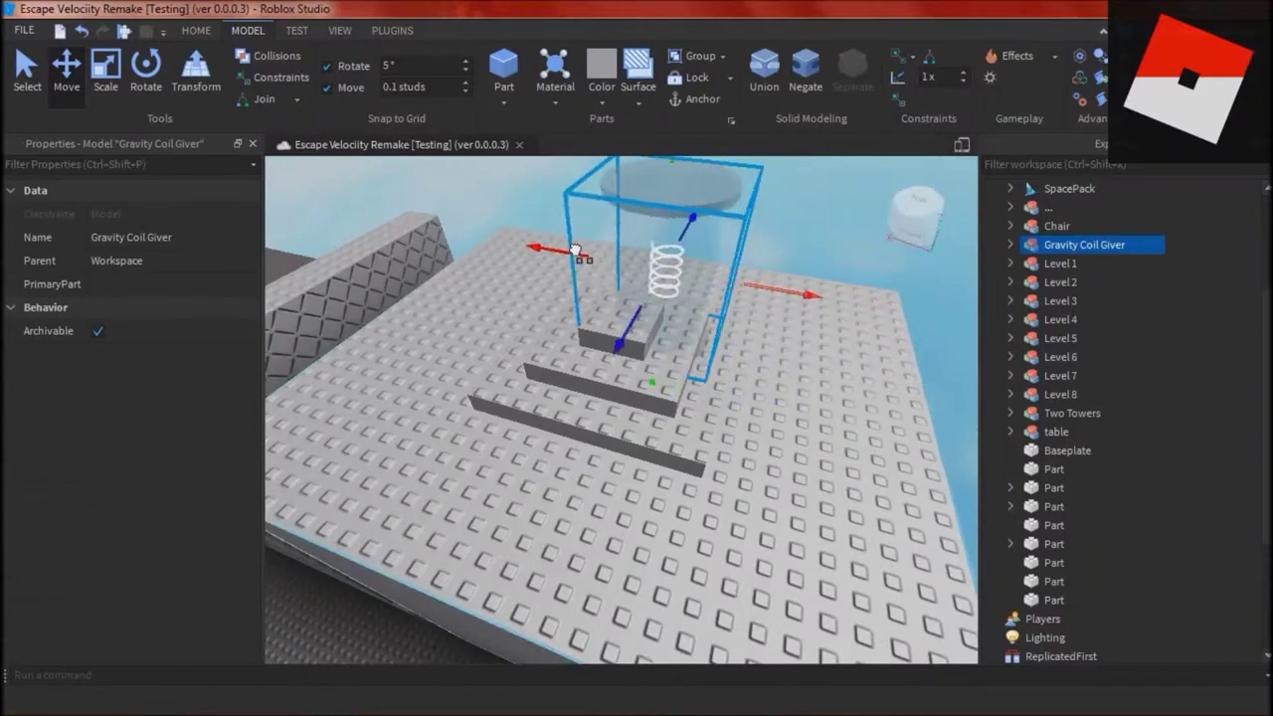
pyautogui.moveTo(592, 298); pyautogui.dragTo(580, 323)
pyautogui.moveTo(580, 323); pyautogui.dragTo(551, 342, button='right')
pyautogui.moveTo(720, 304); pyautogui.dragTo(726, 306)
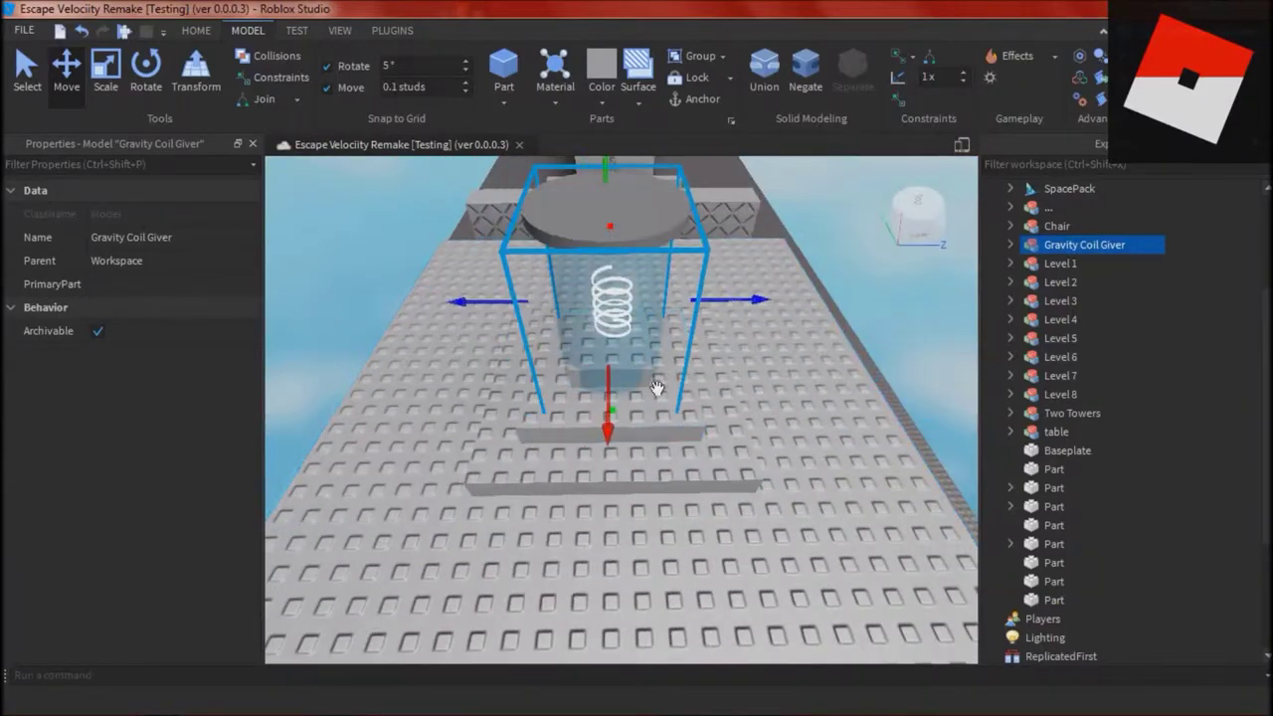
pyautogui.moveTo(604, 422); pyautogui.dragTo(599, 426, button='right')
pyautogui.moveTo(503, 455); pyautogui.dragTo(495, 455)
pyautogui.moveTo(627, 441); pyautogui.dragTo(630, 438, button='right')
pyautogui.moveTo(697, 381); pyautogui.dragTo(716, 350)
# - Start a playtest at the platform with the spawn decal, at the beginning of the course
pyautogui.click(801, 360)
pyautogui.moveTo(802, 359); pyautogui.dragTo(807, 390, button='right')
pyautogui.scroll(-5, 808, 387)
pyautogui.scroll(-5, 808, 387)
pyautogui.click(196, 31)
pyautogui.click(772, 95)
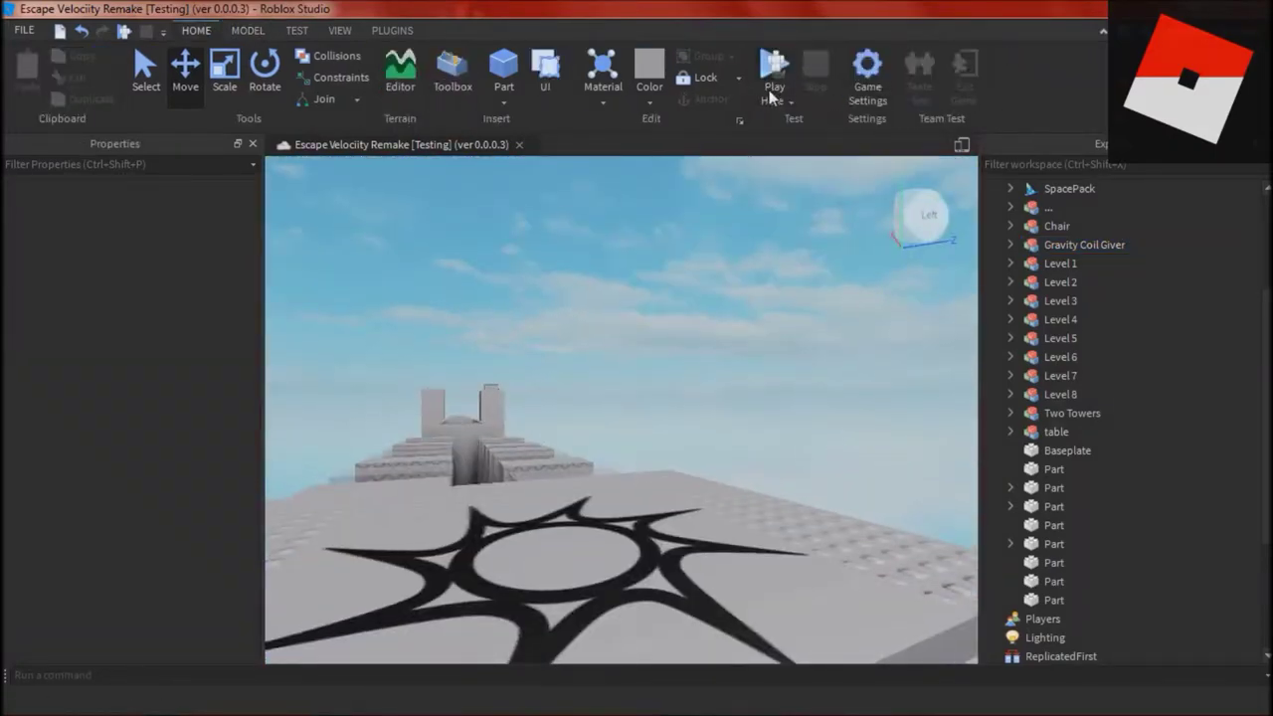
pyautogui.click(772, 79)
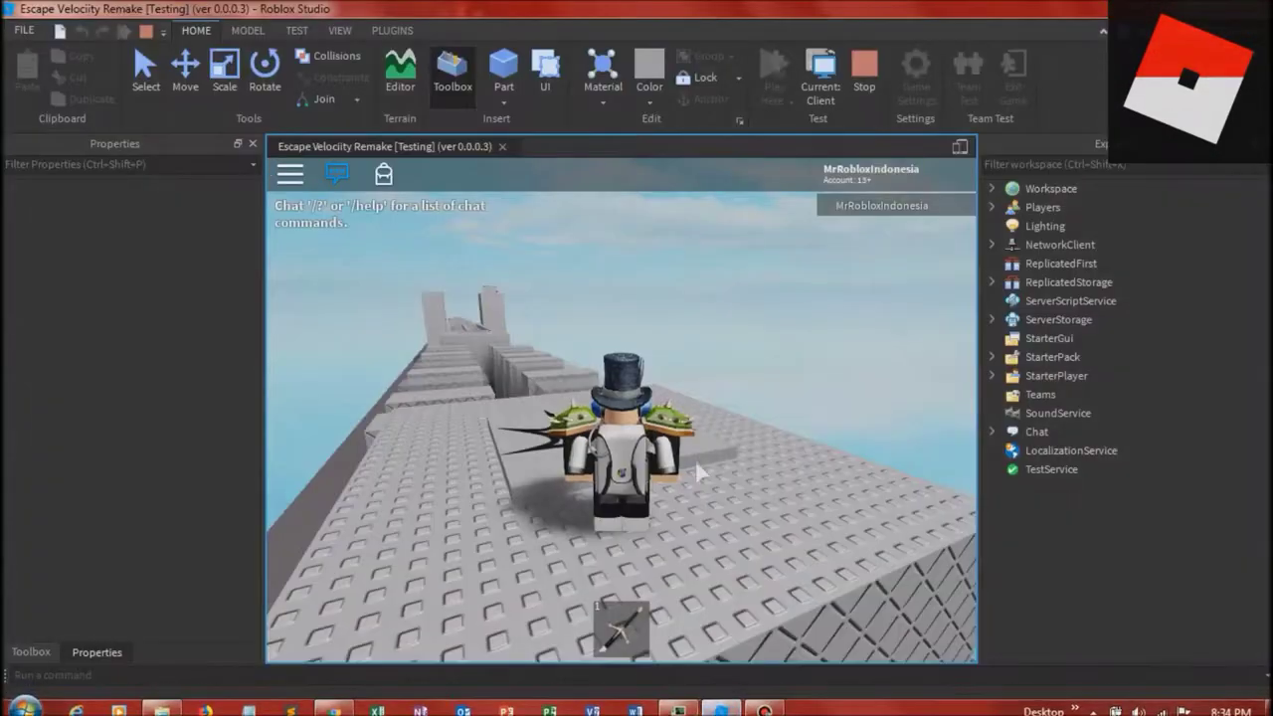
# - Playtest the first columns of the course with the sword equipped, and switch to the Gravity Coil
pyautogui.press('w')
pyautogui.press('space')
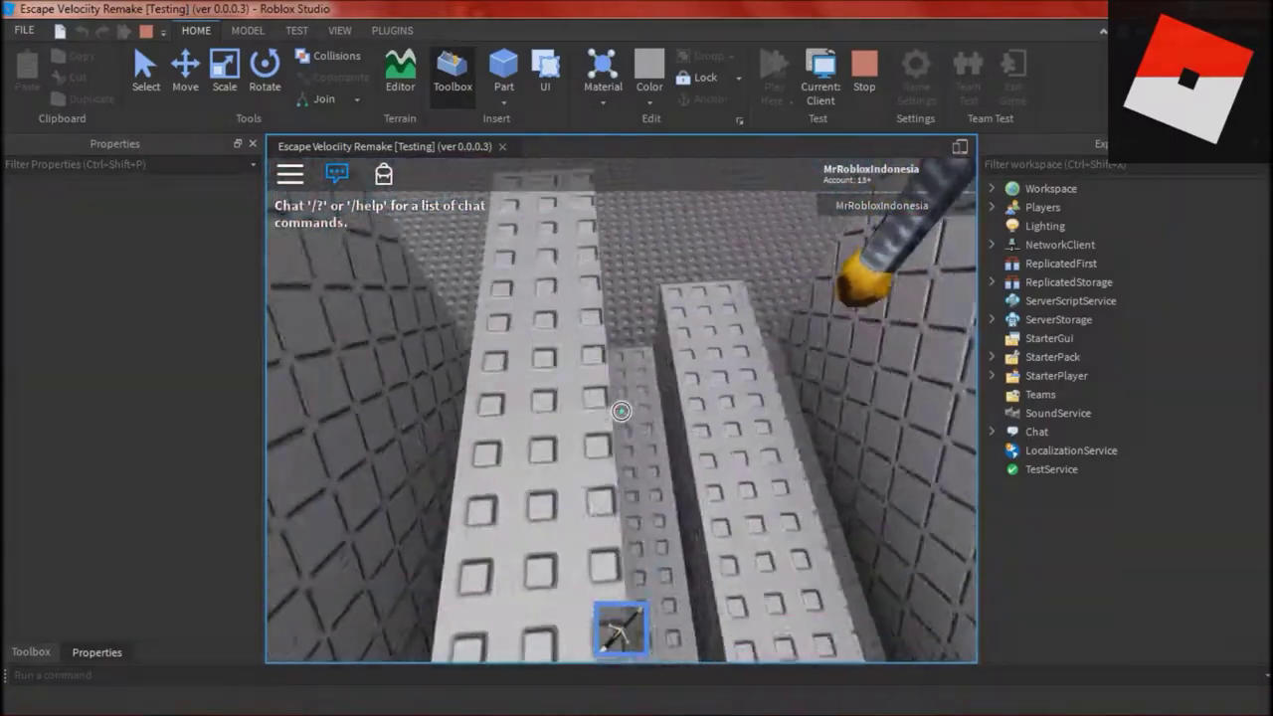
pyautogui.press('w')
pyautogui.press('1')
pyautogui.press('space')
pyautogui.press('3')
pyautogui.scroll(-5, 623, 411)
# - Test the Gravity Coil's high jumps by advancing along the course to the two towers
pyautogui.press('w')
pyautogui.press('space')
pyautogui.moveTo(705, 440); pyautogui.dragTo(706, 439, button='right')
pyautogui.press('w')
pyautogui.press('space')
pyautogui.press('w')
pyautogui.press('space')
pyautogui.press('w')
pyautogui.press('space')
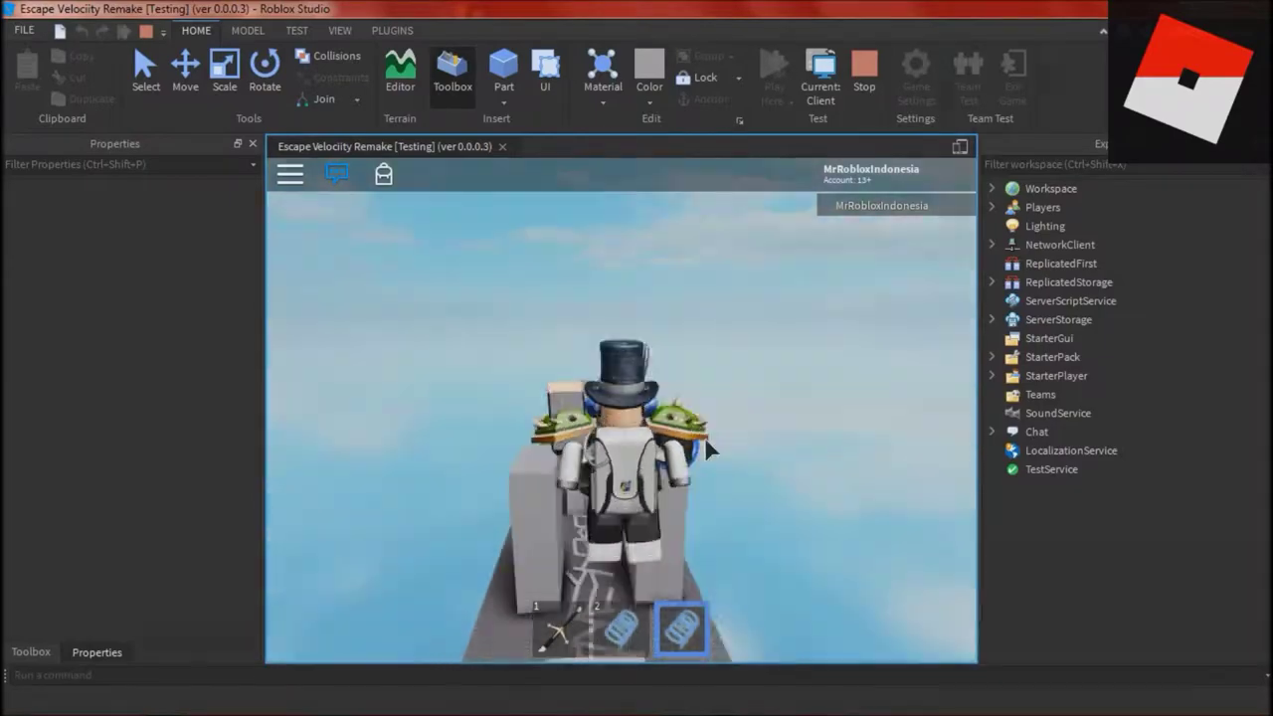
# - Walk from the towers to the seated character and wooden table, switching between the Gravity Coil and the sword
pyautogui.scroll(5, 706, 440)
pyautogui.press('w')
pyautogui.press('1')
pyautogui.press('3')
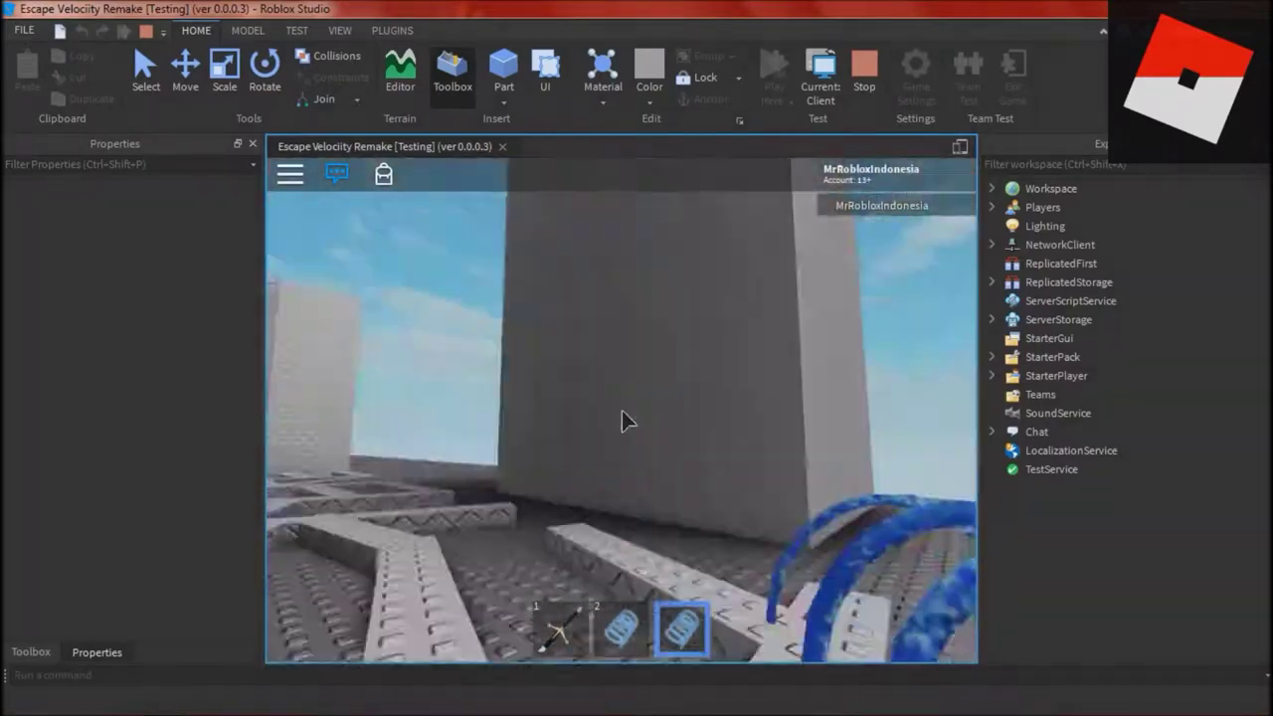
pyautogui.press('1')
pyautogui.press('w')
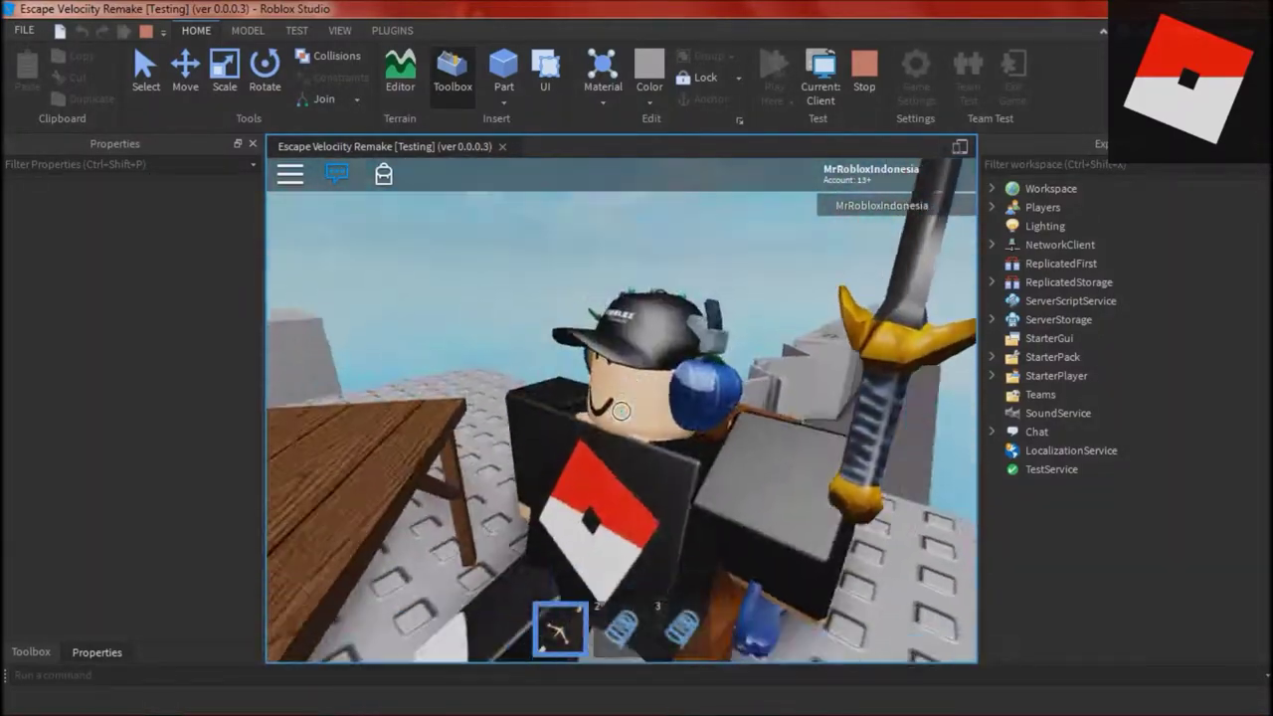
pyautogui.press('1')
pyautogui.press('w')
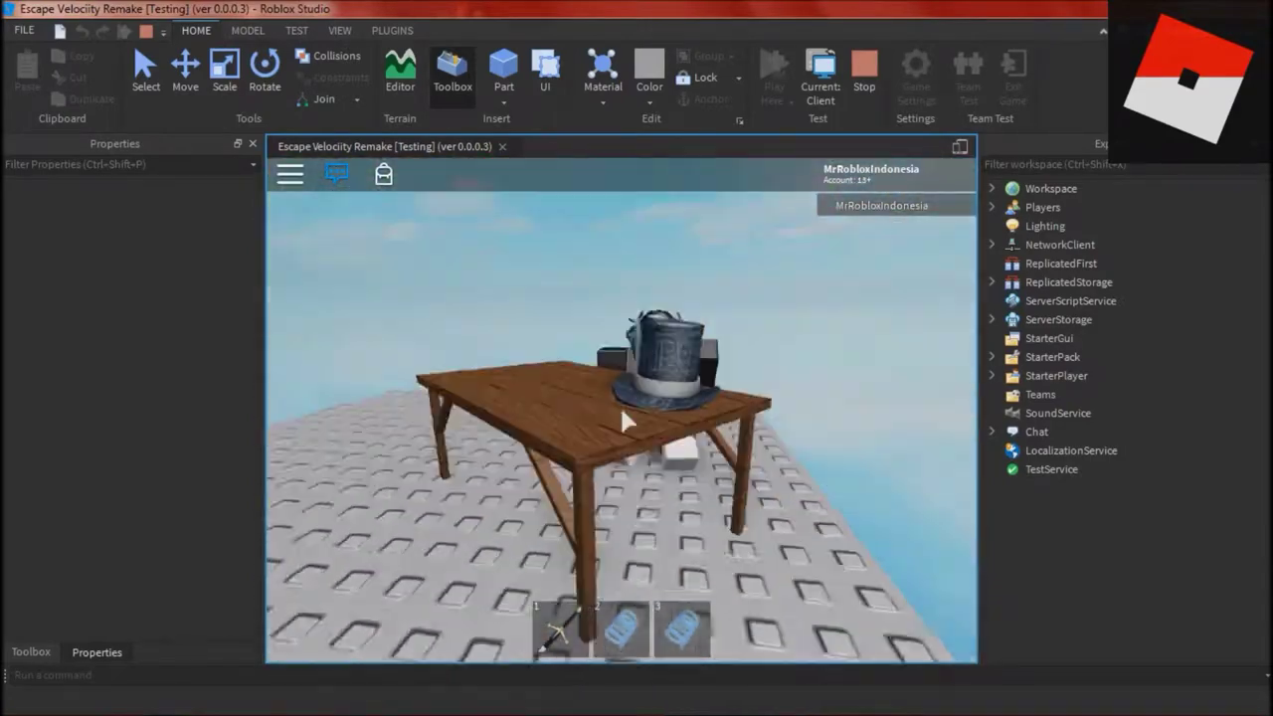
pyautogui.scroll(-3, 622, 410)
pyautogui.scroll(3, 625, 420)
pyautogui.press('w')
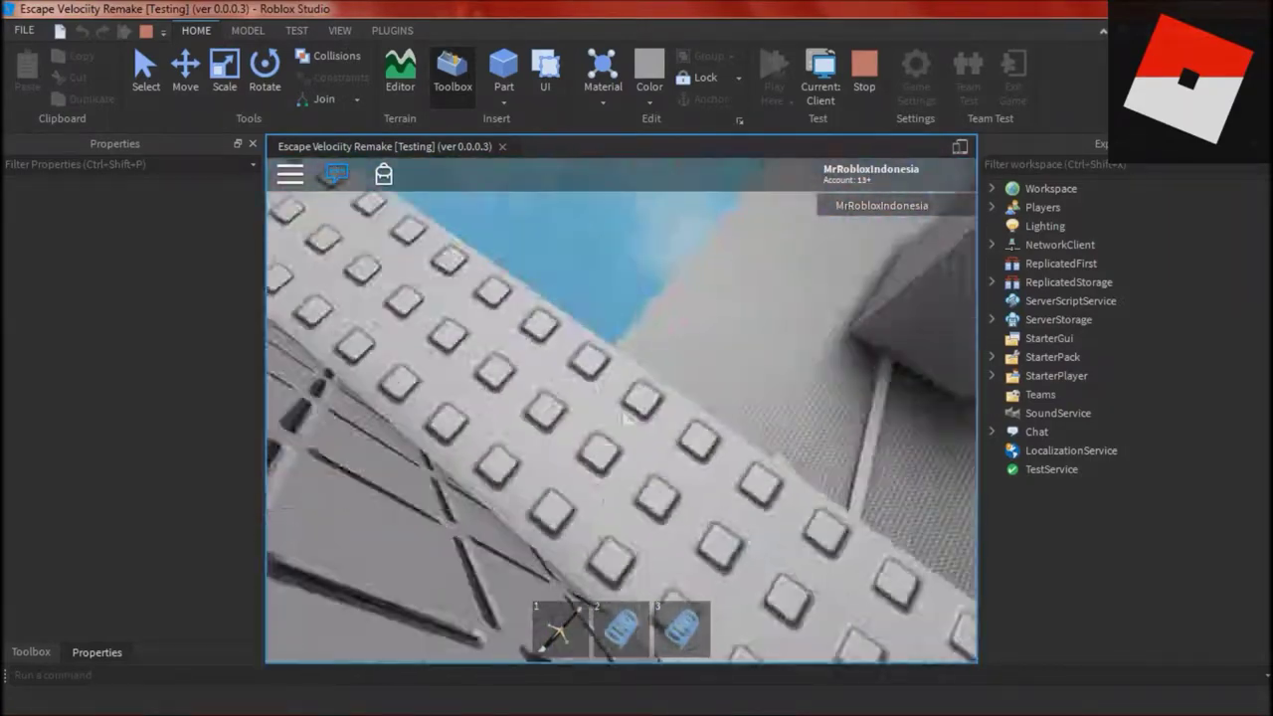
# - Jump around the raised obstacles with the other Gravity Coil from slot 2, and end the playtest
pyautogui.press('w')
pyautogui.scroll(-3, 625, 420)
pyautogui.moveTo(624, 419)
pyautogui.mouseDown(button='right')
pyautogui.moveTo(598, 407)
pyautogui.moveTo(622, 396)
pyautogui.mouseUp(button='right')
pyautogui.press('space')
pyautogui.press('w')
pyautogui.press('2')
pyautogui.scroll(3, 622, 401)
pyautogui.press('space')
pyautogui.scroll(-3, 624, 403)
pyautogui.press('w')
pyautogui.press('2')
pyautogui.press('space')
pyautogui.hotkey('alt', 'Tab')
pyautogui.hotkey('alt', 'Tab')
pyautogui.moveTo(730, 296); pyautogui.dragTo(862, 313, button='right')
pyautogui.click(864, 76)
# - Examine GravityCoilScript and the first Script in the Gravity Coil tool inside the Gravity Coil Giver's Giver part
pyautogui.click(1010, 245)
pyautogui.click(1074, 264)
pyautogui.press('w')
pyautogui.click(1071, 338)
pyautogui.click(1027, 339)
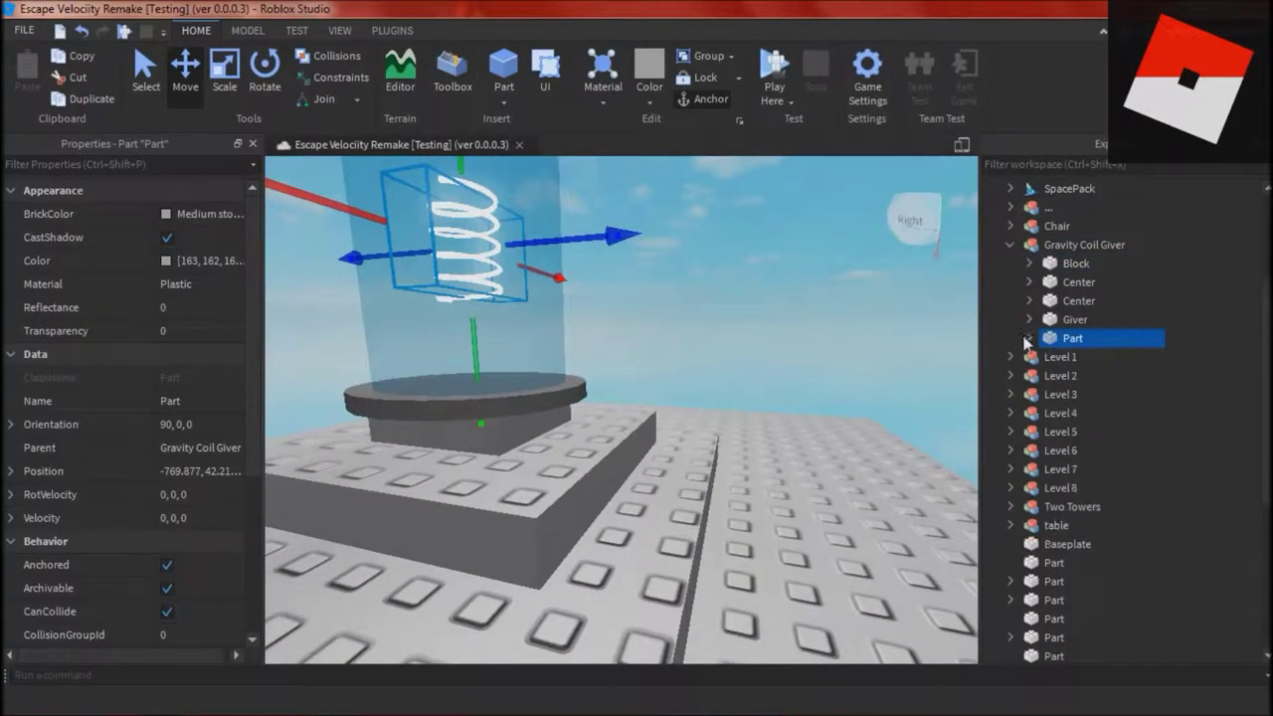
pyautogui.click(1046, 301)
pyautogui.doubleClick(1127, 283)
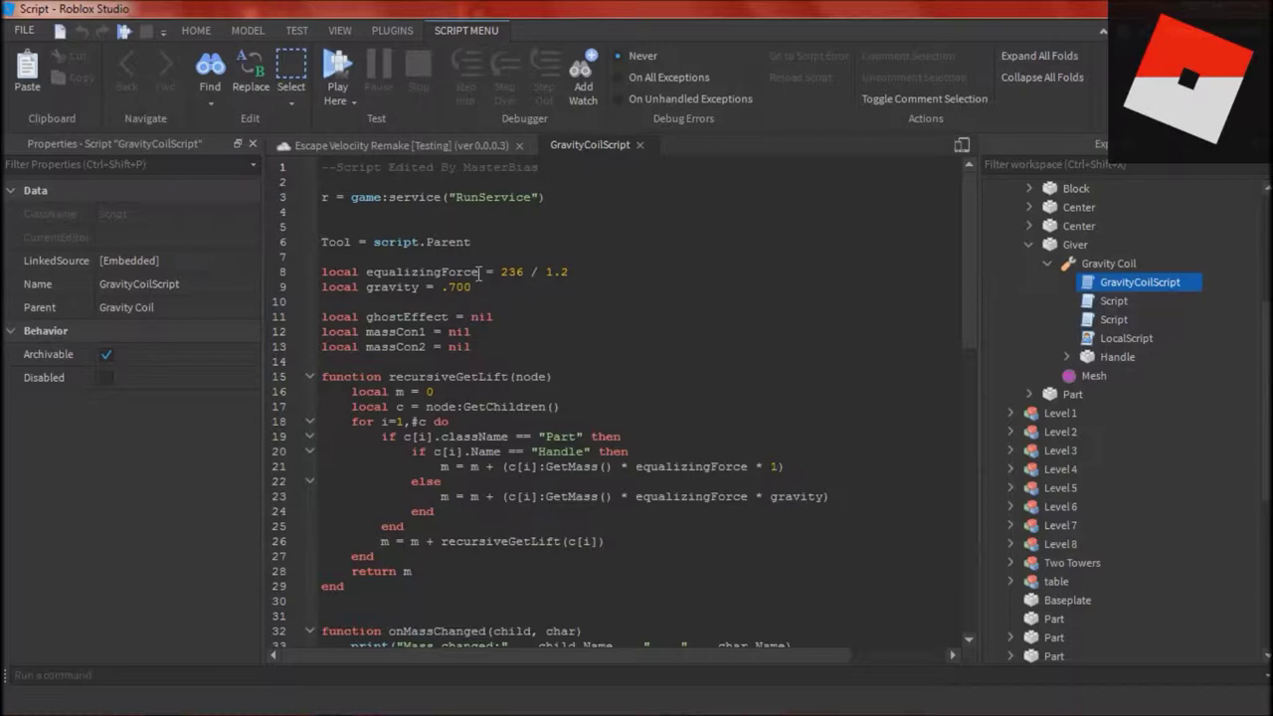
pyautogui.scroll(-2, 543, 507)
pyautogui.scroll(-16, 569, 475)
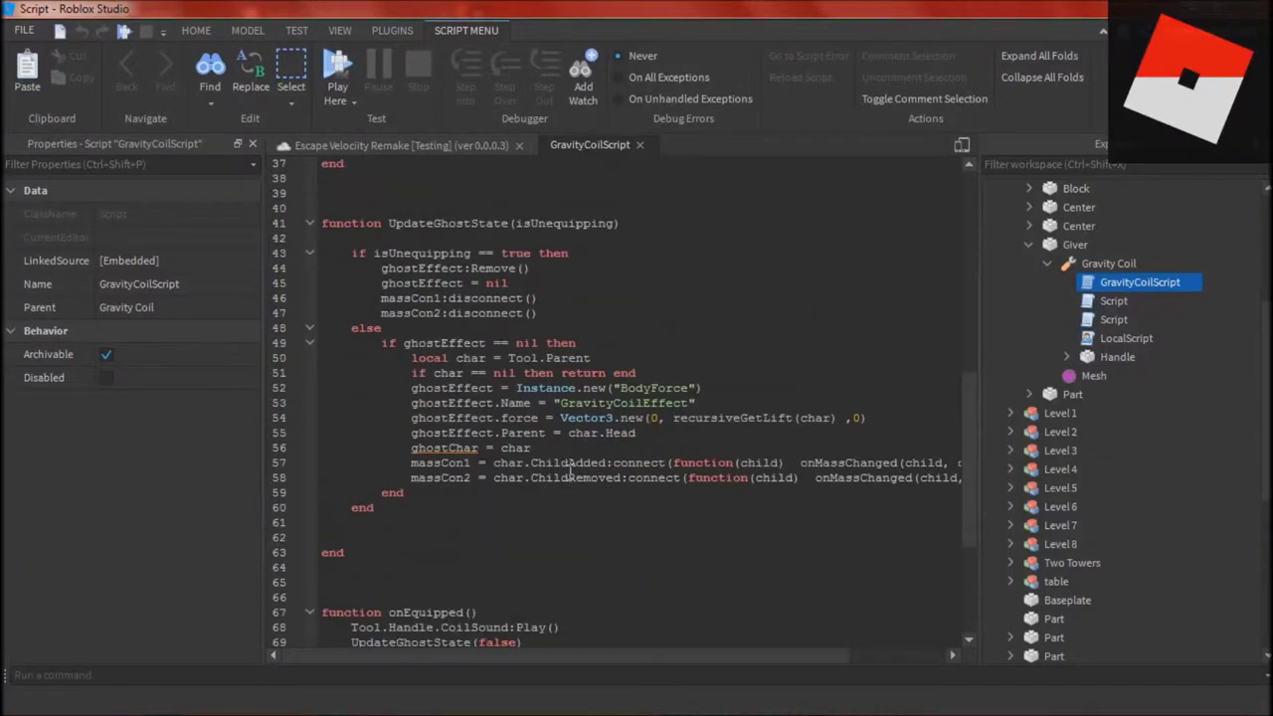
pyautogui.doubleClick(1114, 300)
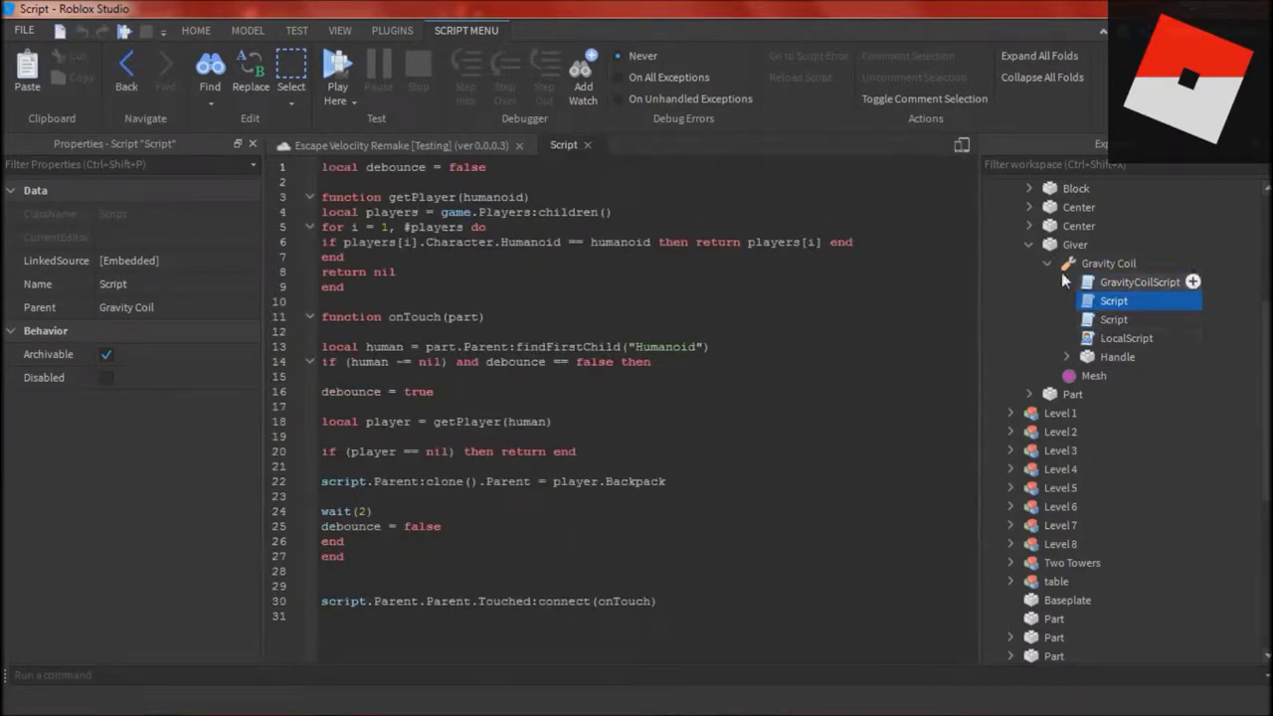
# - Inspect the first CoilSound under the Gravity Coil's Handle, and collapse the giver's hierarchy
pyautogui.click(1067, 357)
pyautogui.click(497, 145)
pyautogui.click(1067, 357)
pyautogui.click(1124, 376)
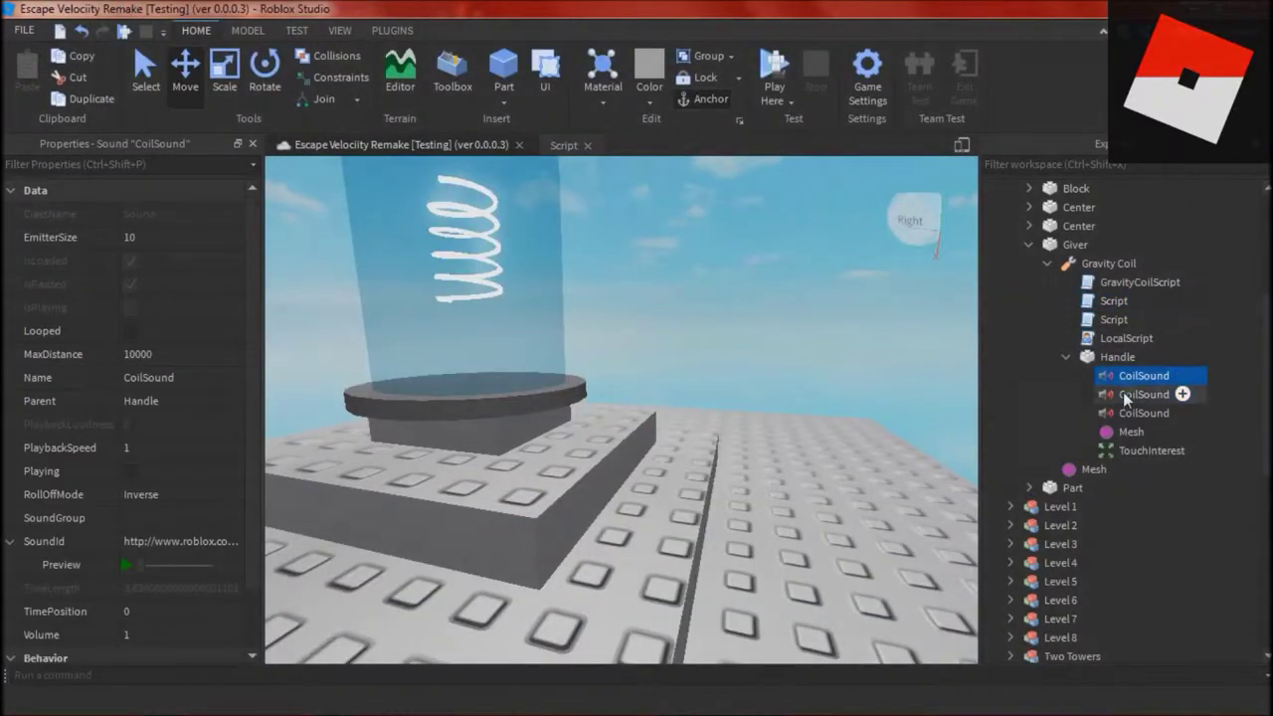
pyautogui.click(1084, 358)
pyautogui.click(1066, 357)
pyautogui.doubleClick(1064, 265)
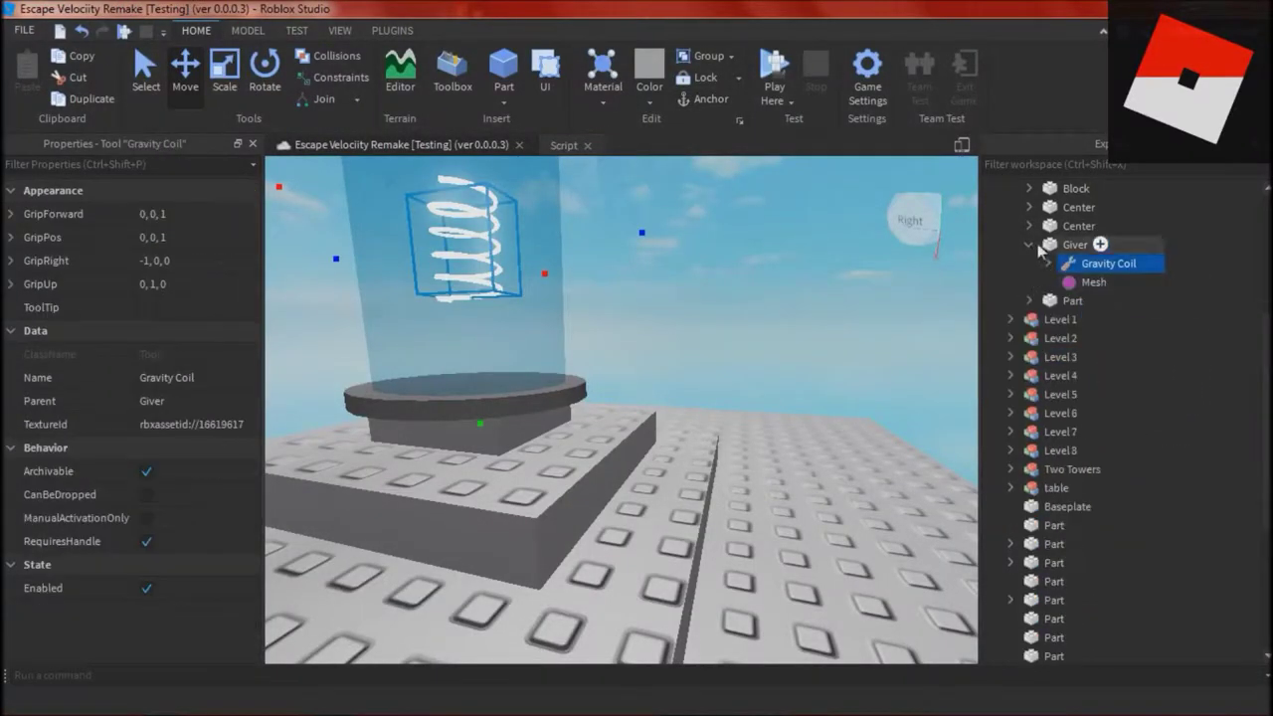
pyautogui.click(1029, 246)
pyautogui.scroll(4, 1026, 340)
# - Search the marketplace models for "rocket giver" and insert a dark Rocket giver beside the Gravity Coil Giver
pyautogui.click(339, 30)
pyautogui.click(168, 77)
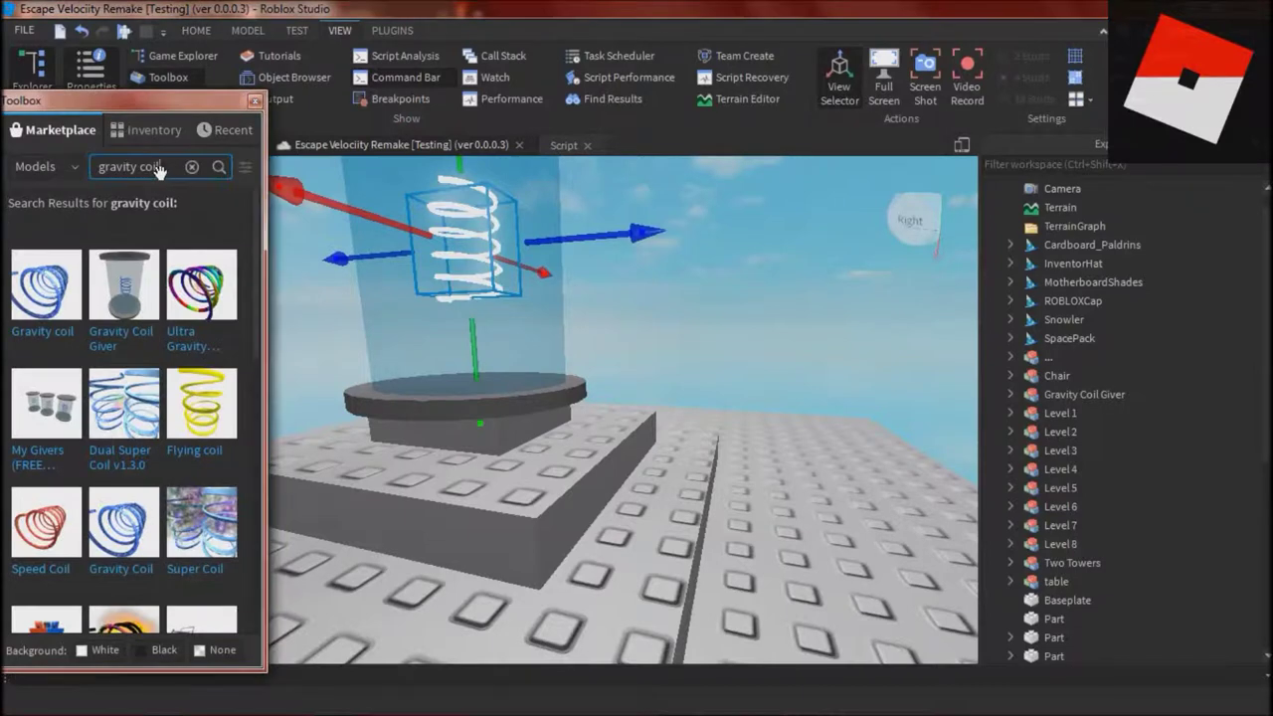
pyautogui.press('Return')
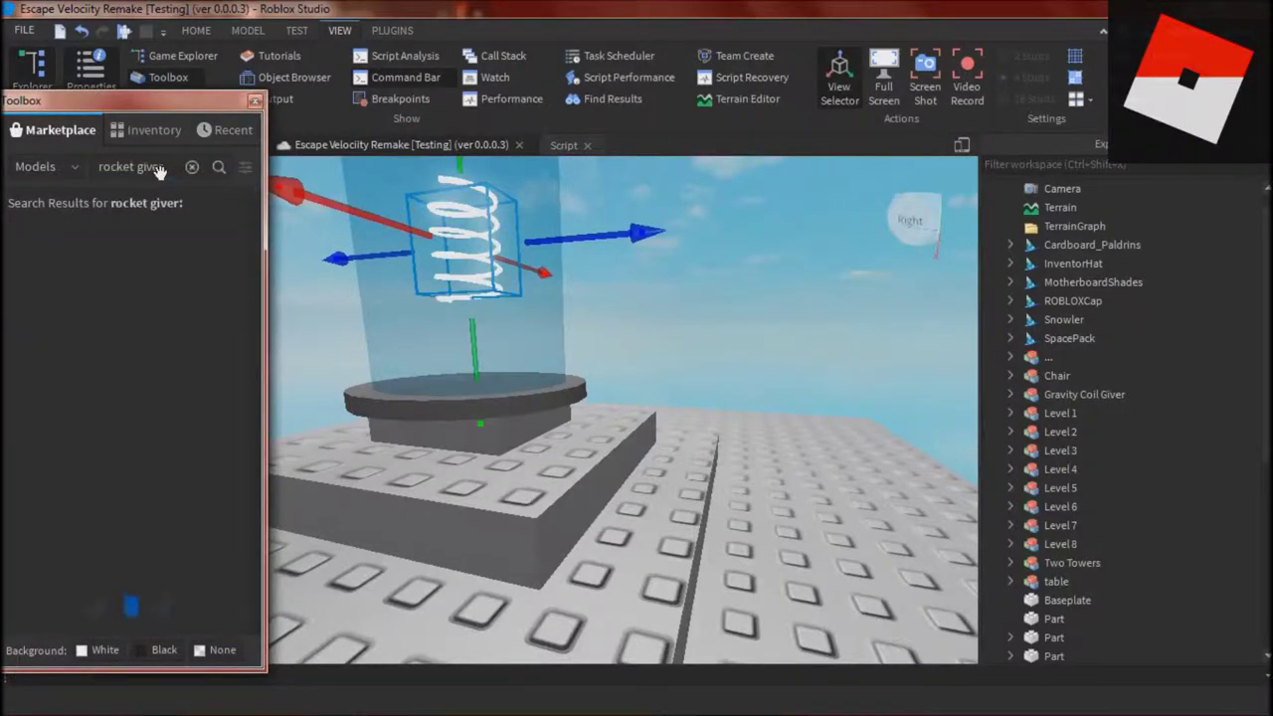
pyautogui.scroll(-5, 216, 344)
pyautogui.scroll(5, 216, 344)
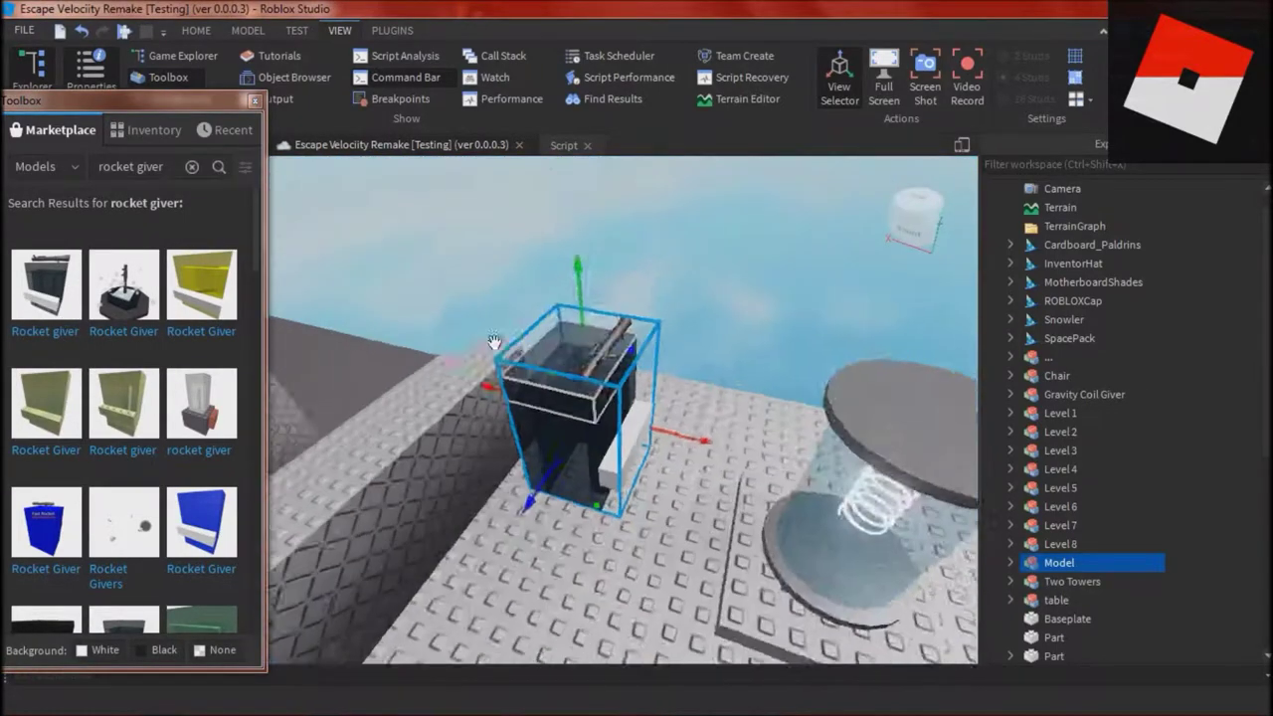
# - Playtest the rocket launcher from the giver platform across the columns, and delete the Rocket giver model
pyautogui.click(196, 30)
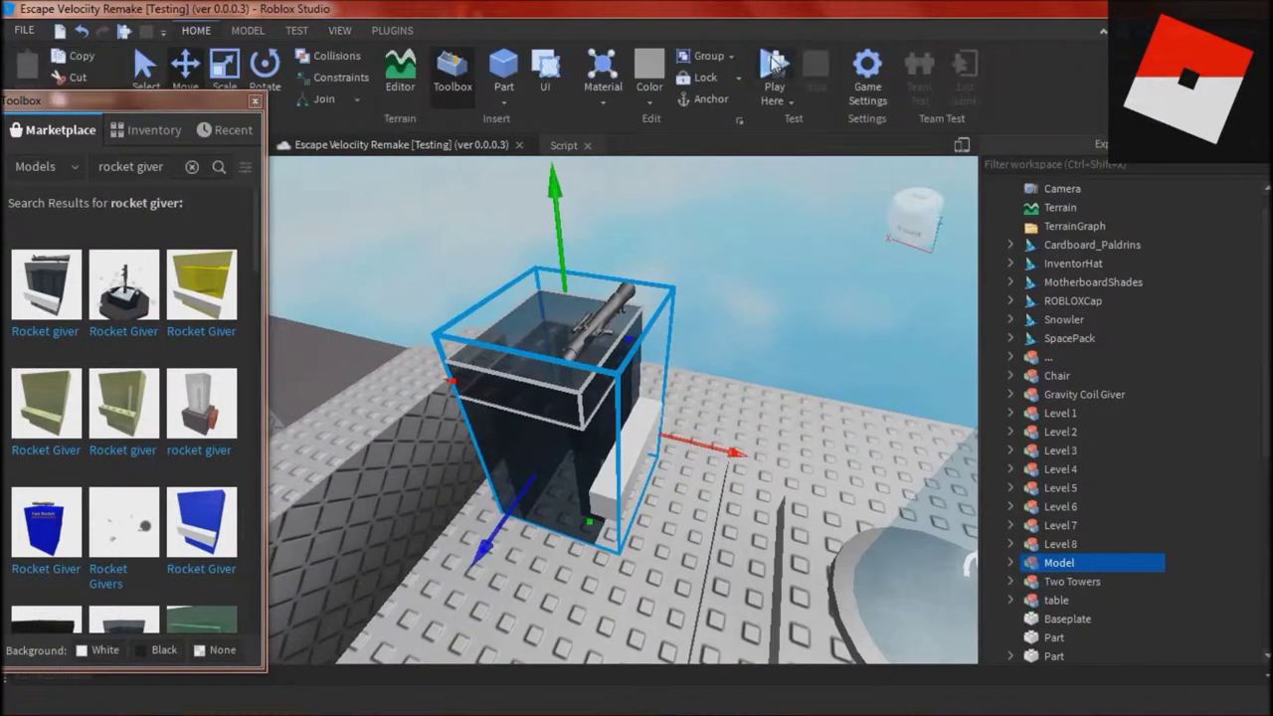
pyautogui.click(770, 63)
pyautogui.press('2')
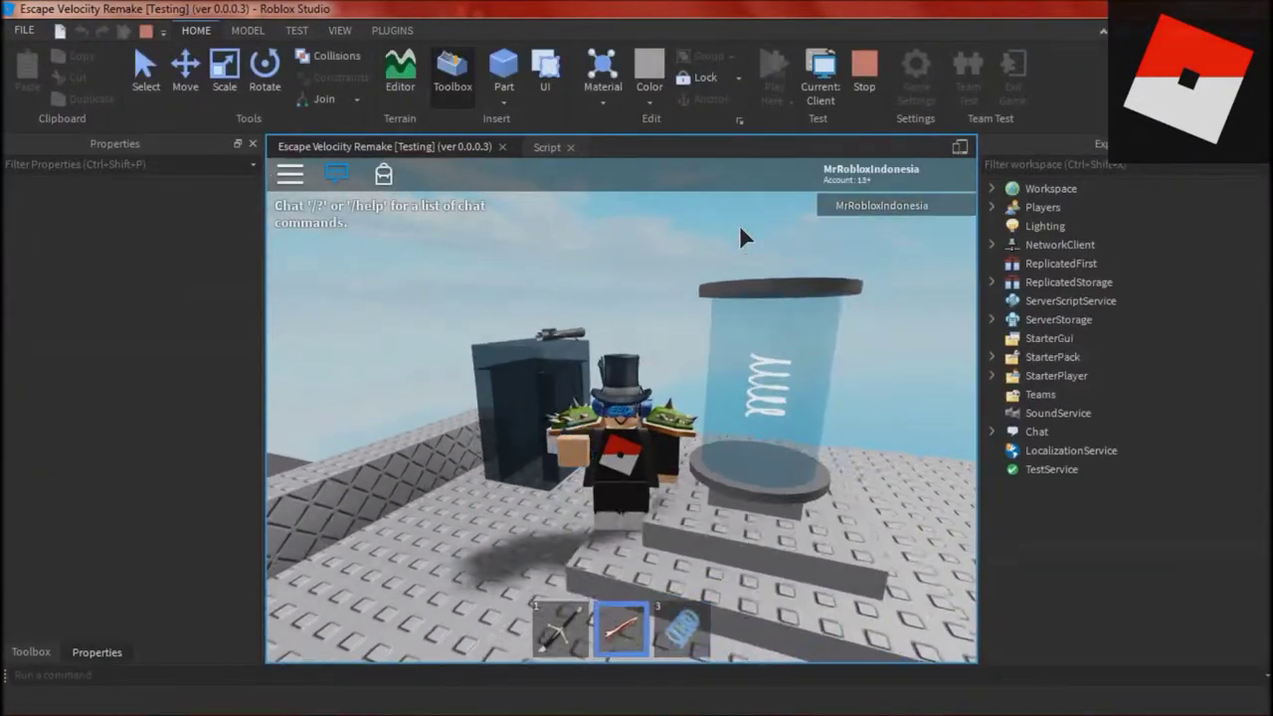
pyautogui.moveTo(738, 224); pyautogui.dragTo(707, 259, button='right')
pyautogui.scroll(5, 707, 260)
pyautogui.press('space')
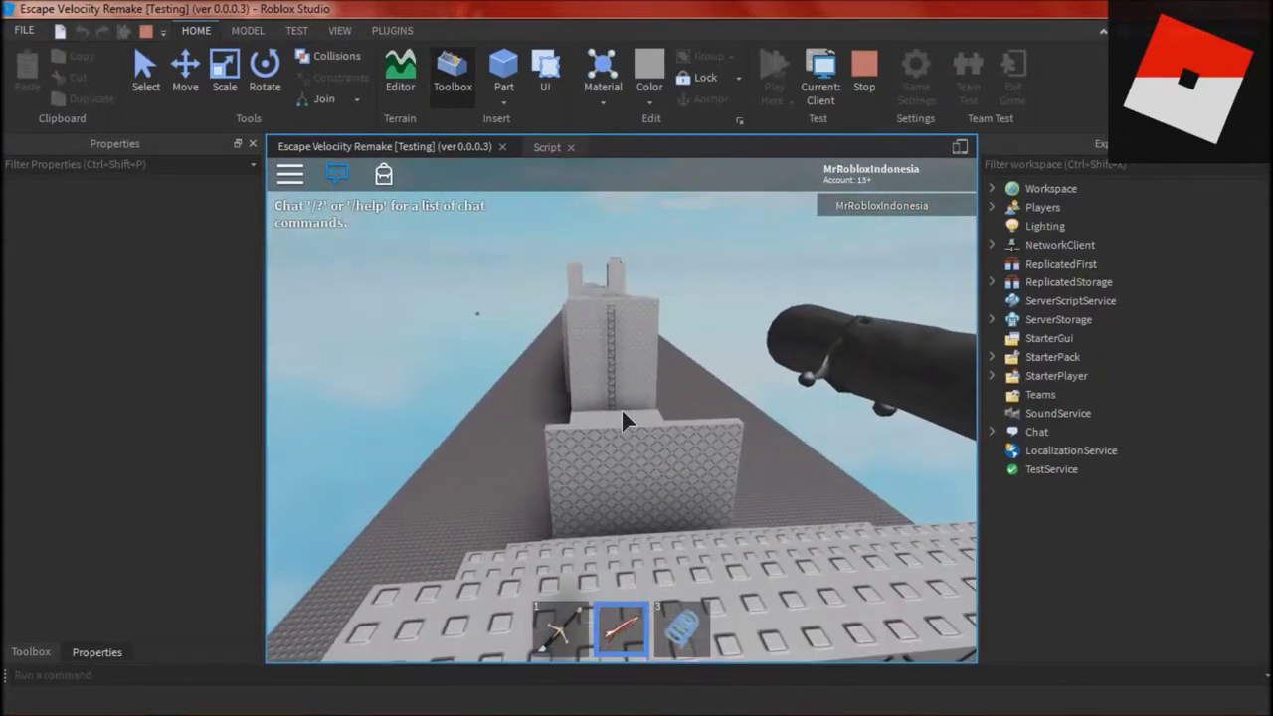
pyautogui.scroll(-4, 621, 420)
pyautogui.scroll(-3, 622, 421)
pyautogui.scroll(6, 624, 421)
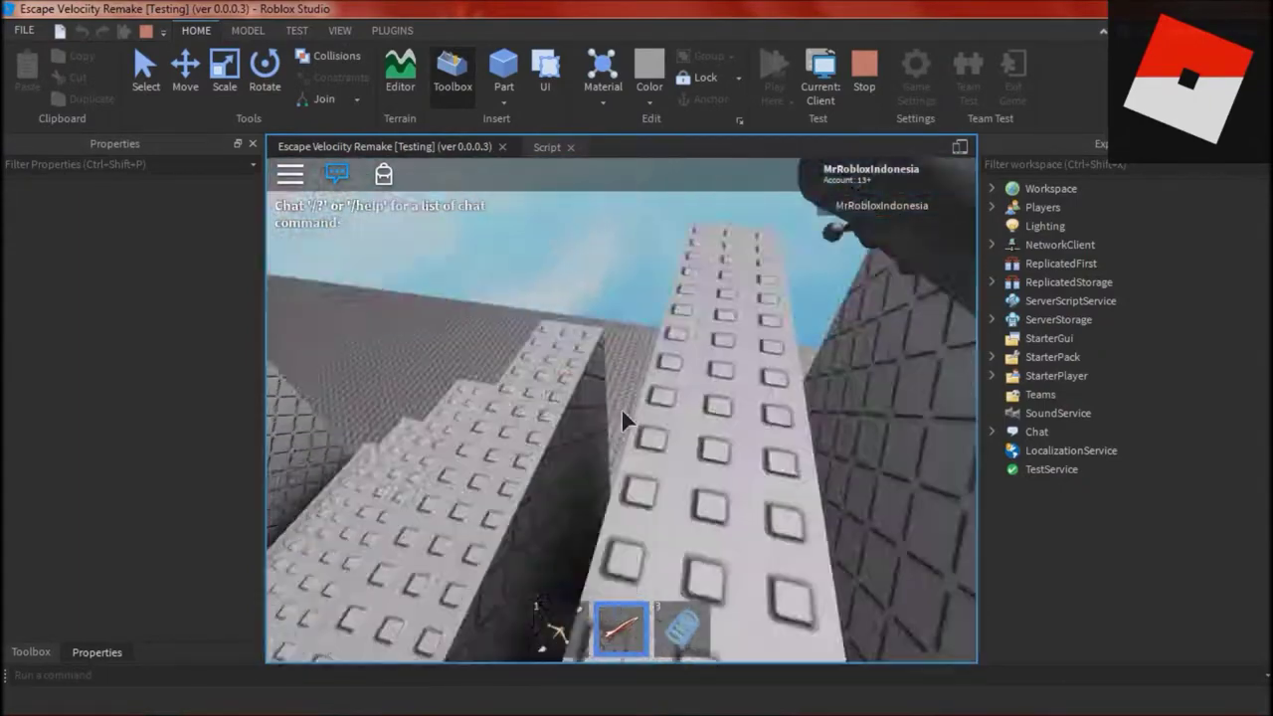
pyautogui.scroll(-5, 625, 420)
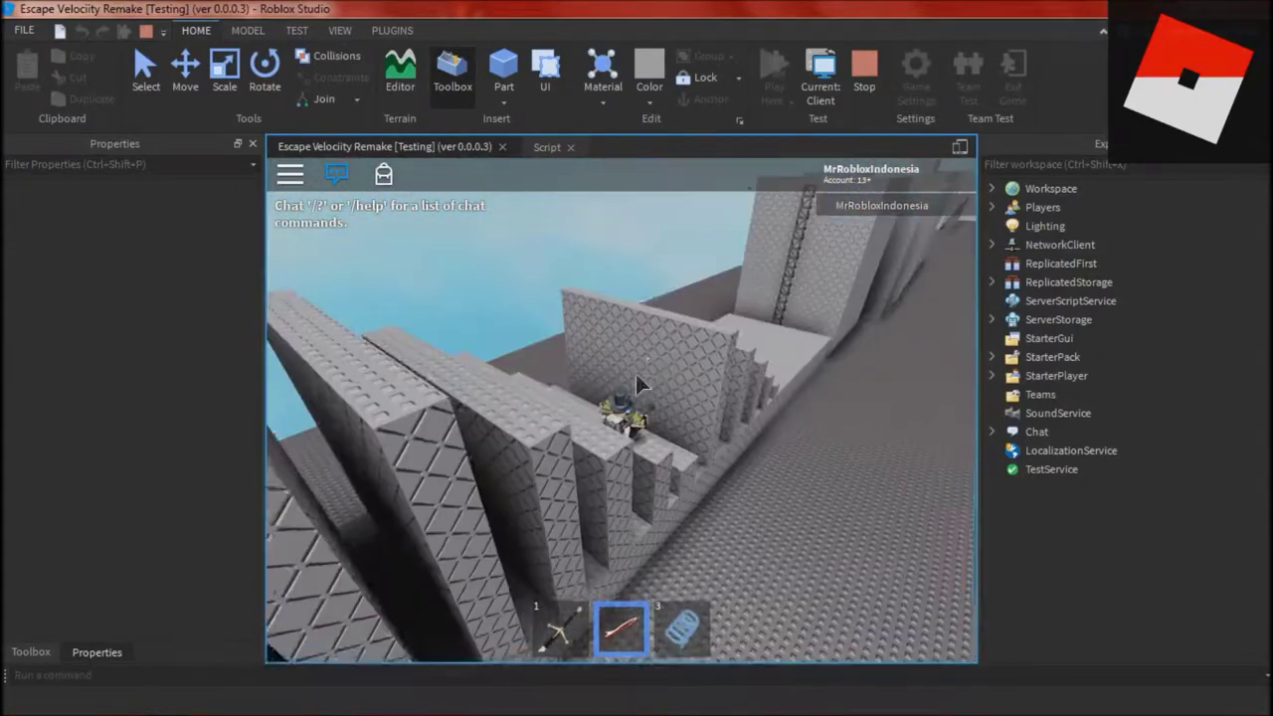
pyautogui.press('space')
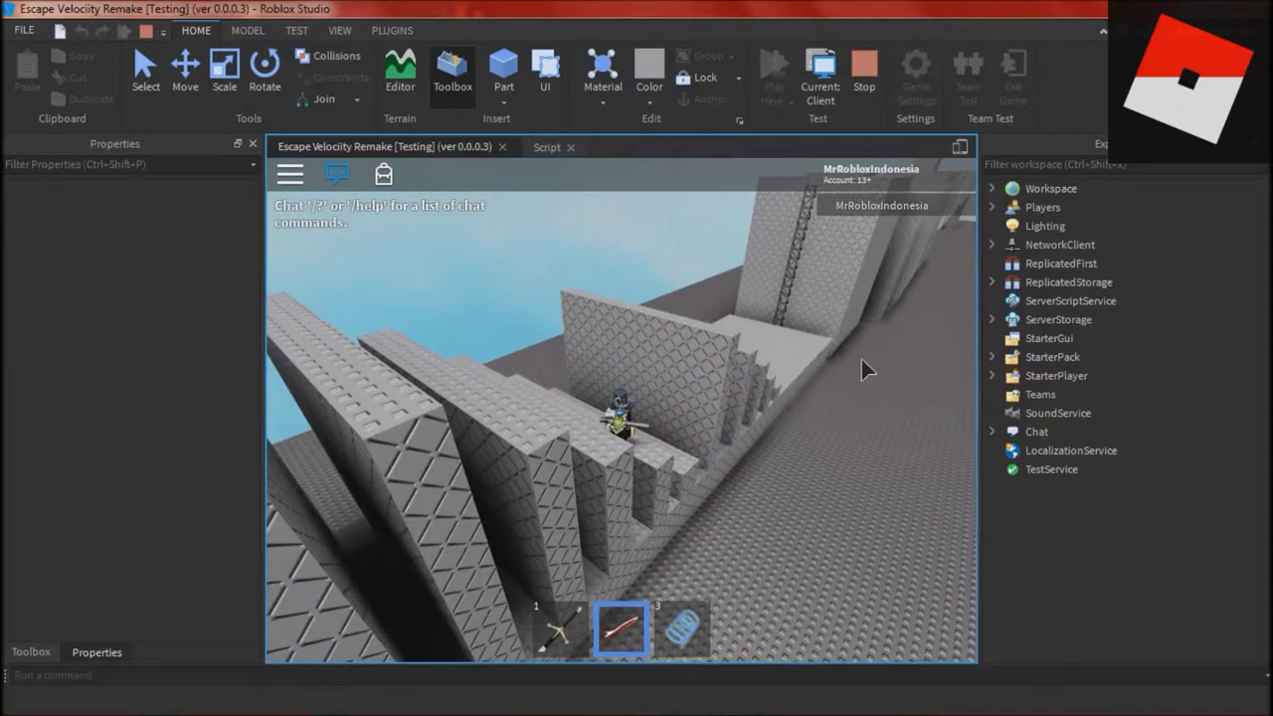
pyautogui.scroll(-5, 863, 388)
pyautogui.click(863, 403)
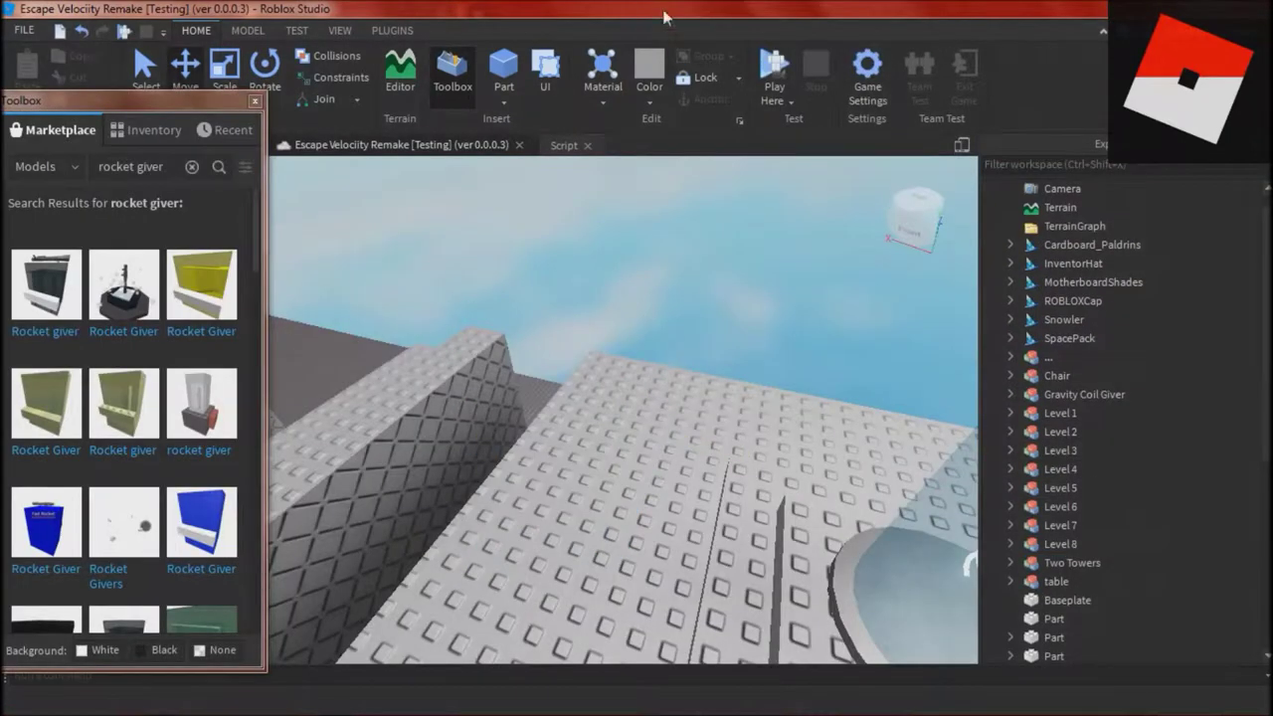
# - Shorten the marketplace search to "rocket" and browse the models for a suitable rocket launcher
pyautogui.press('BackSpace')
pyautogui.press('BackSpace')
pyautogui.press('Return')
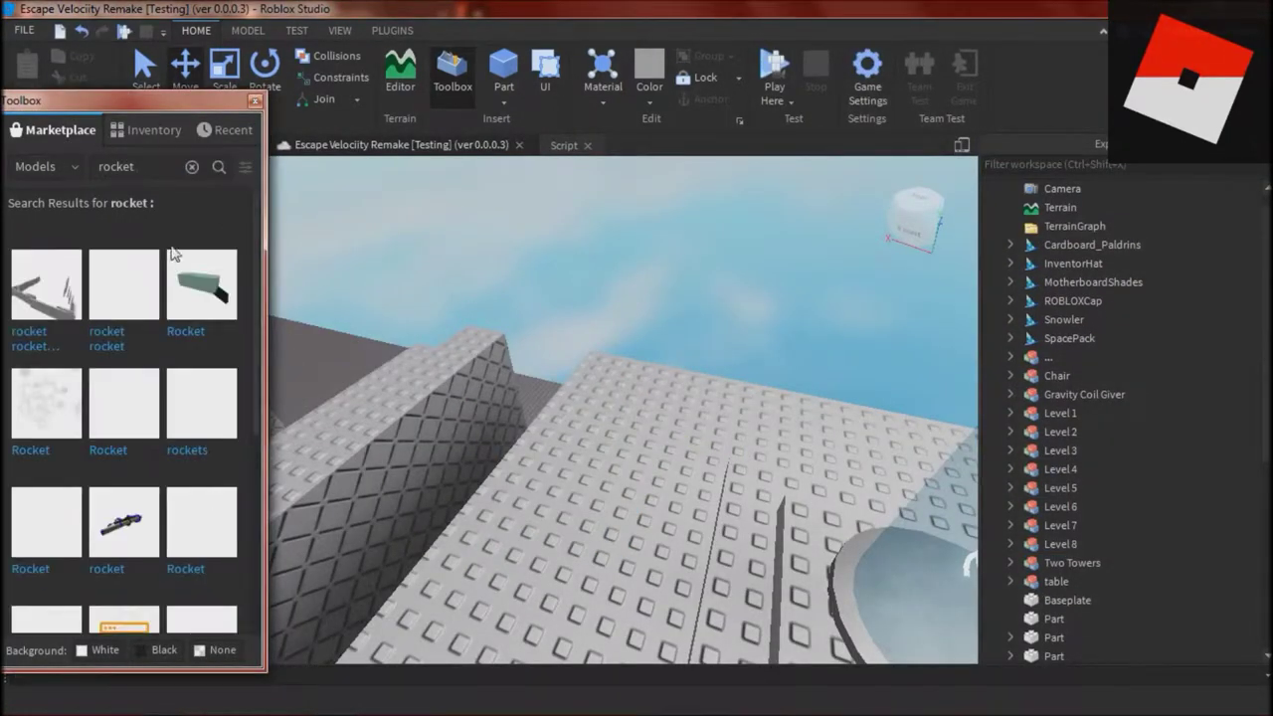
pyautogui.scroll(-1, 139, 491)
pyautogui.scroll(-2, 127, 336)
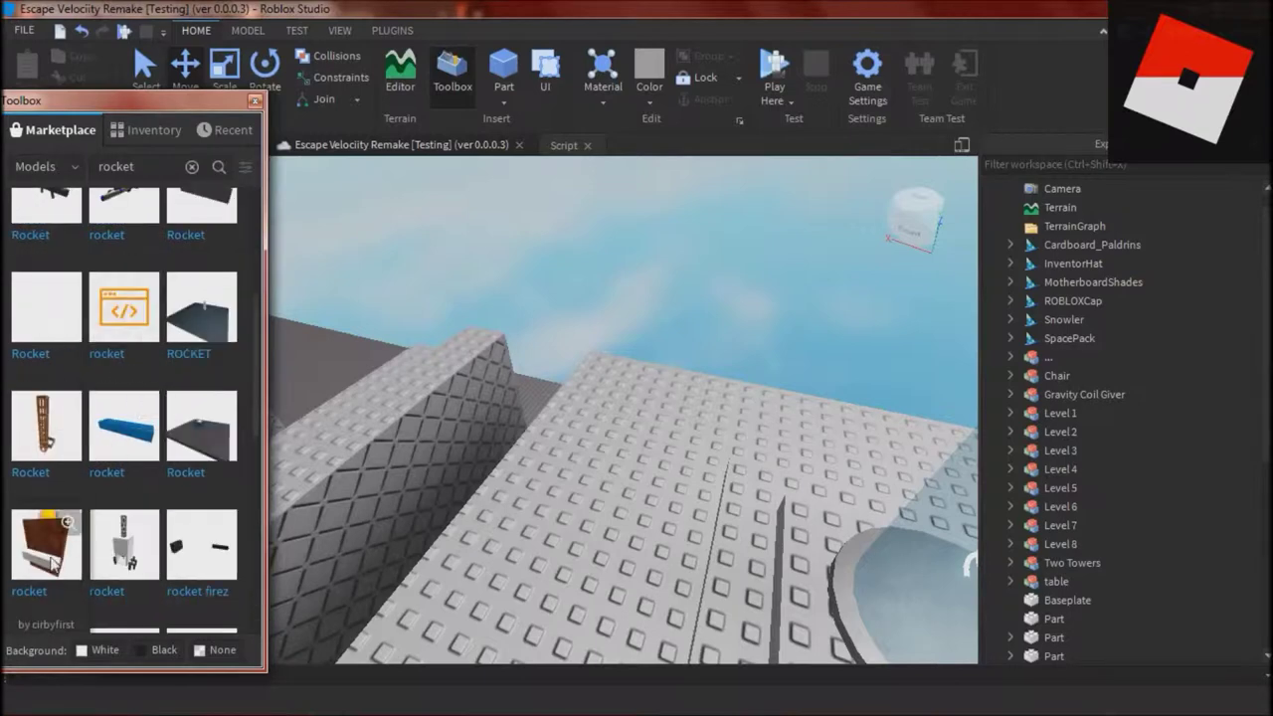
pyautogui.scroll(-2, 185, 399)
pyautogui.scroll(-3, 203, 261)
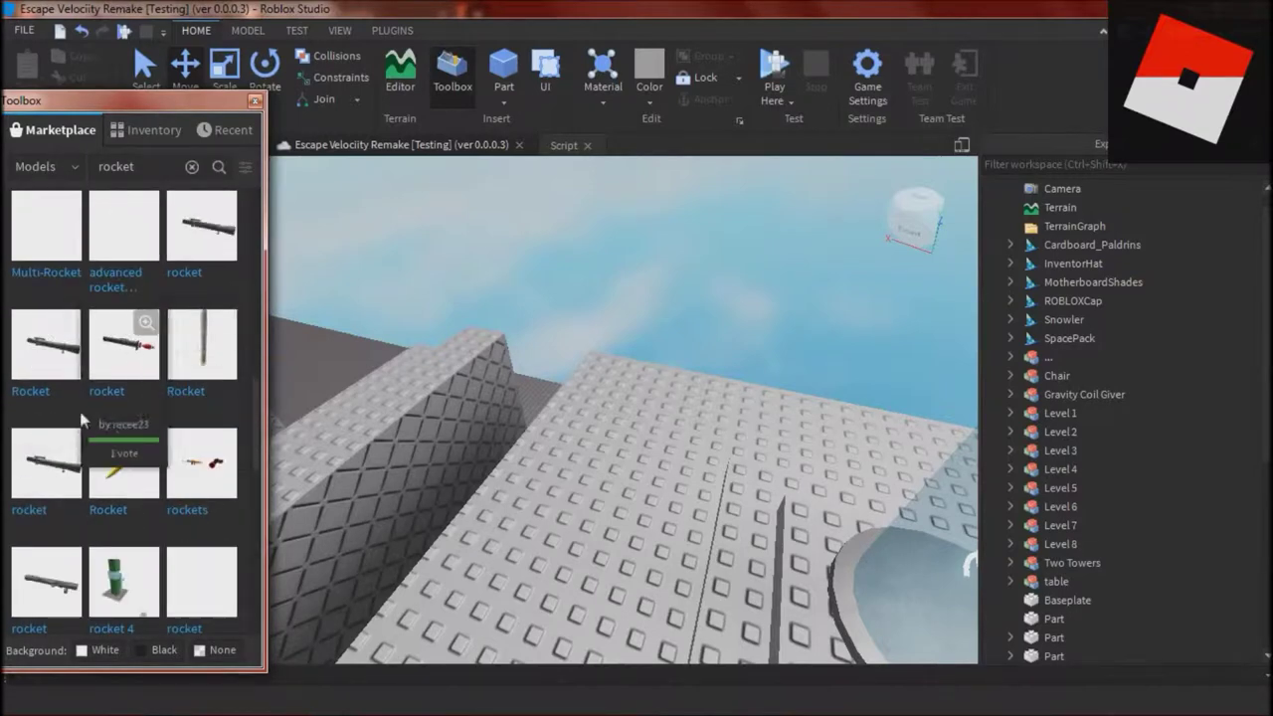
pyautogui.scroll(8, 84, 412)
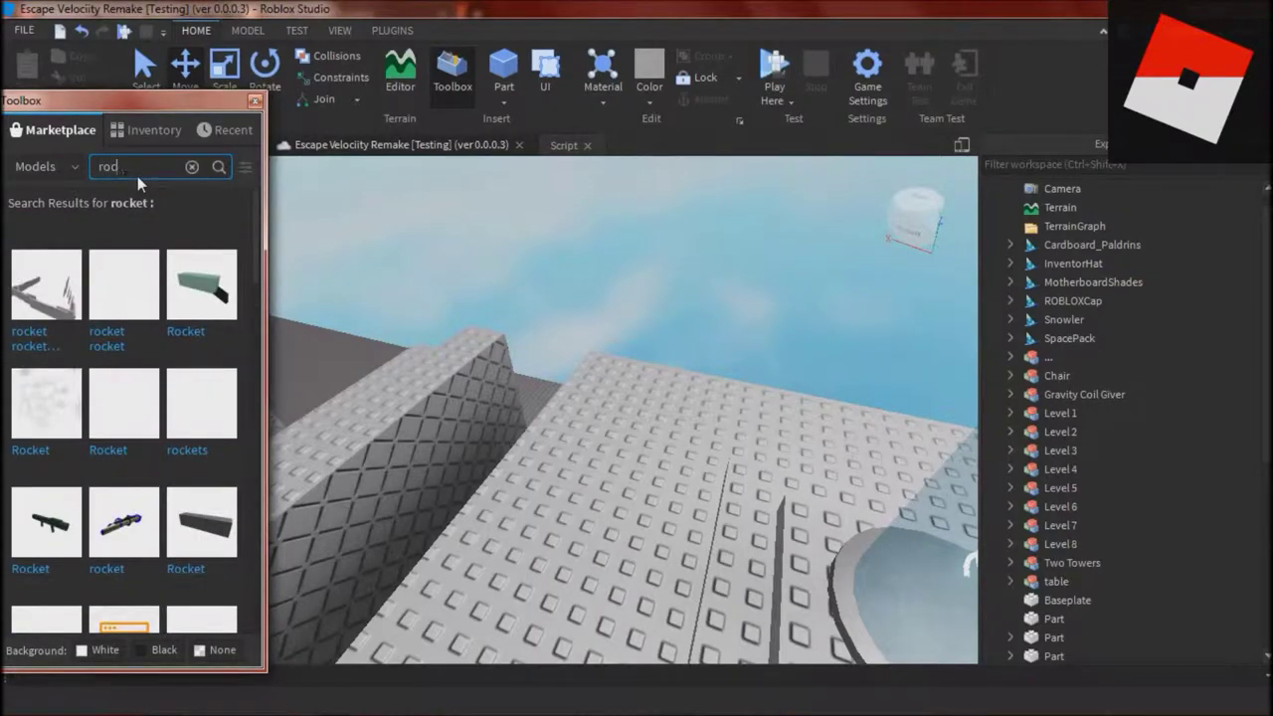
# - Search the marketplace for "rocket laucher giver", browse the models, and clear the search
pyautogui.write('laucher giver')
pyautogui.press('Return')
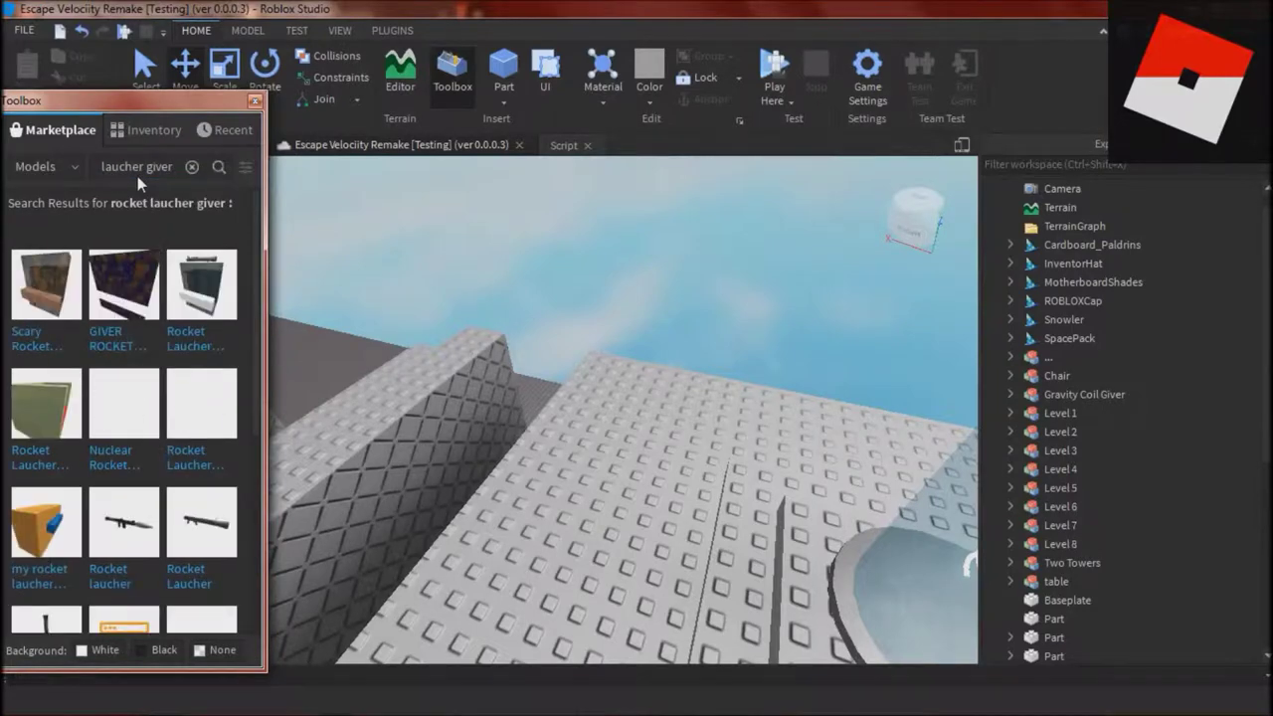
pyautogui.scroll(-4, 55, 522)
pyautogui.scroll(4, 69, 394)
pyautogui.click(170, 173)
pyautogui.press('BackSpace')
pyautogui.press('BackSpace')
pyautogui.press('BackSpace')
pyautogui.press('BackSpace')
pyautogui.press('Return')
pyautogui.click(182, 170)
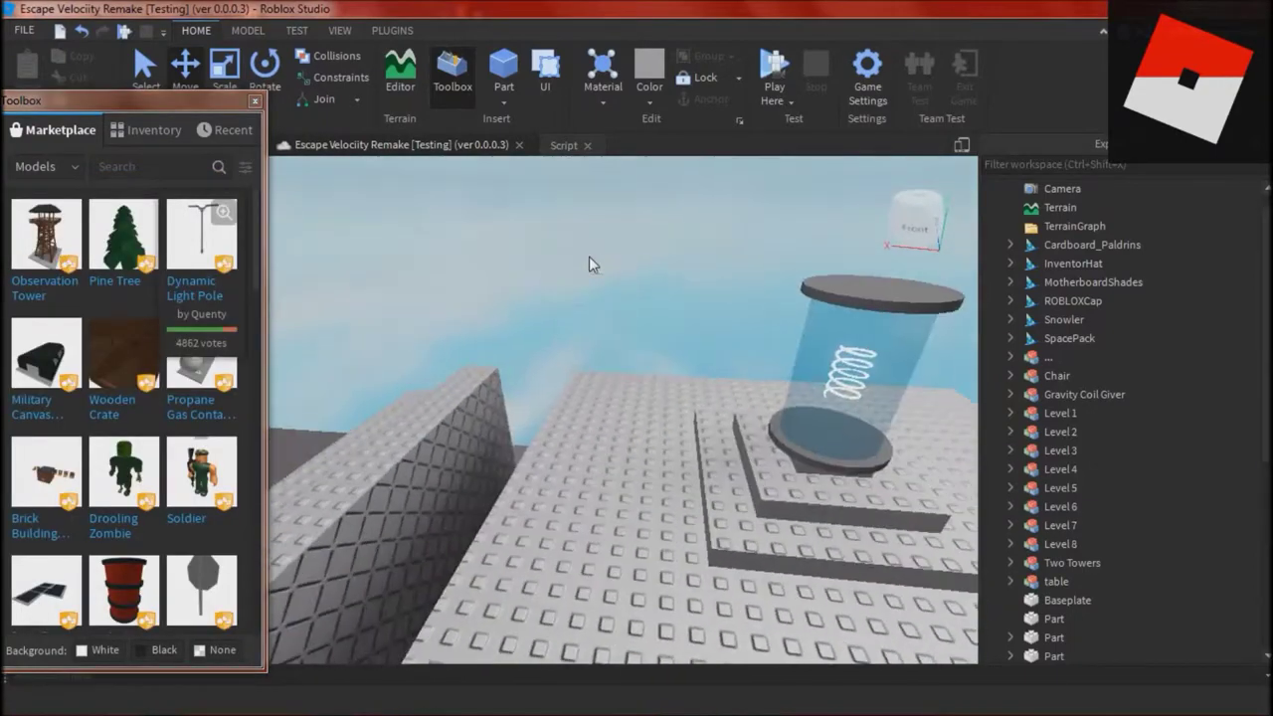
# - Search for "sword giver" and insert the Overseer's Sword into the workspace, declining to put it in the starter pack
pyautogui.click(145, 167)
pyautogui.write('sword giver')
pyautogui.press('Return')
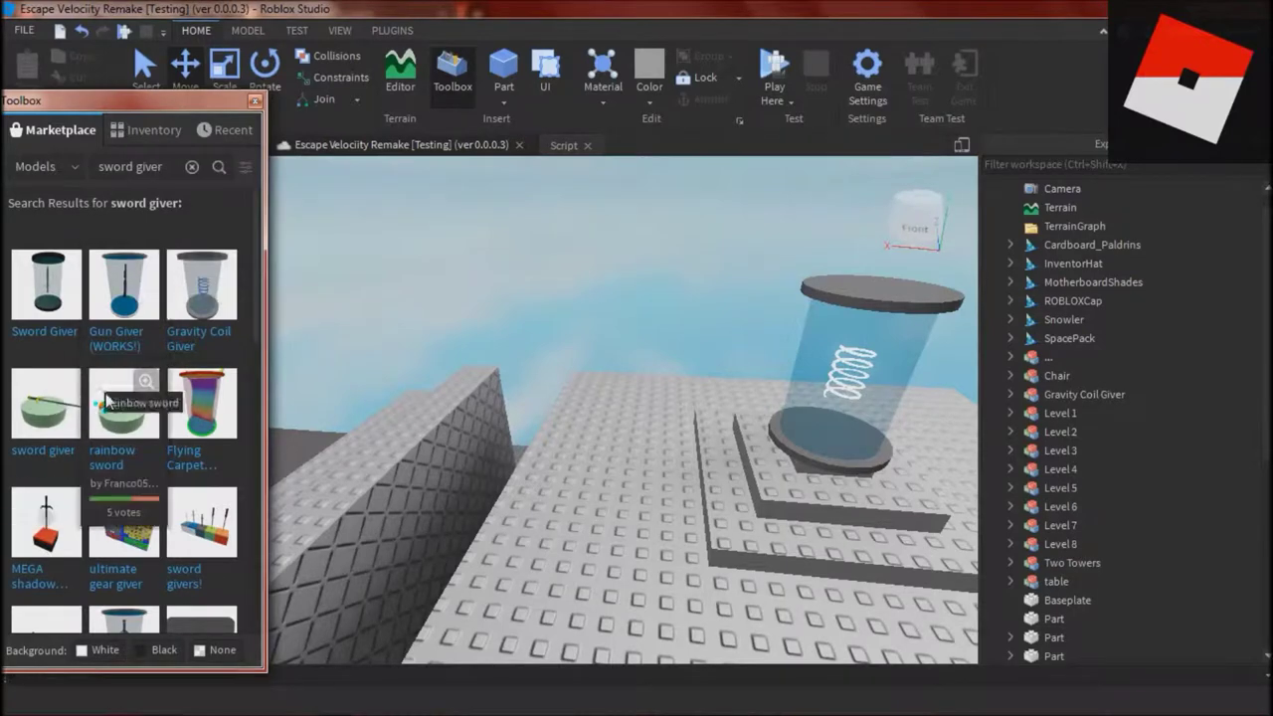
pyautogui.scroll(-5, 149, 398)
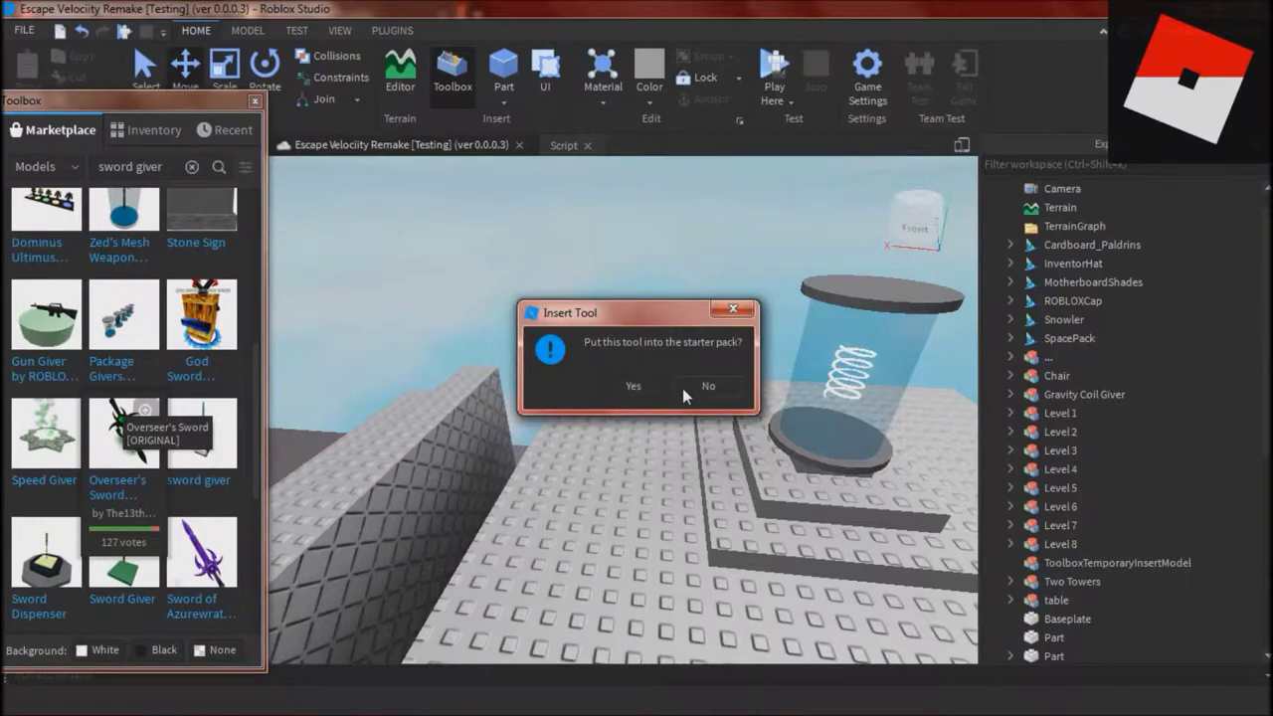
pyautogui.click(681, 388)
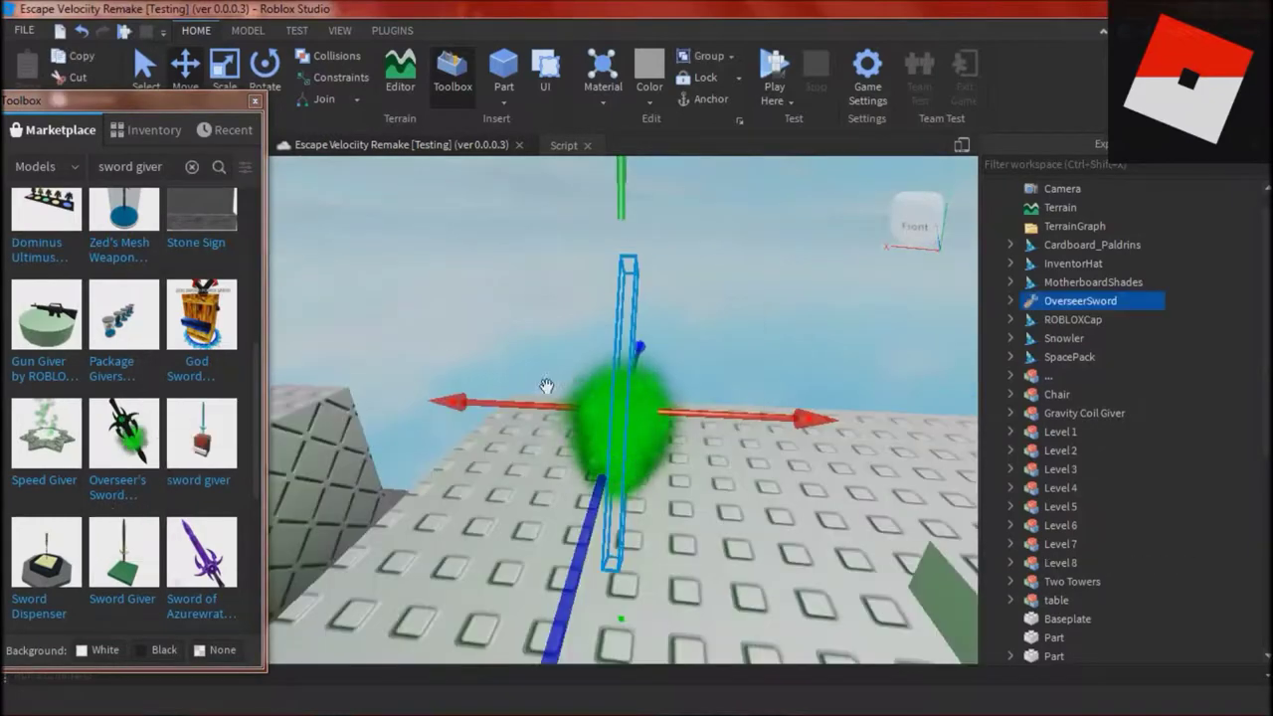
pyautogui.moveTo(546, 387); pyautogui.dragTo(679, 376, button='right')
pyautogui.click(756, 398)
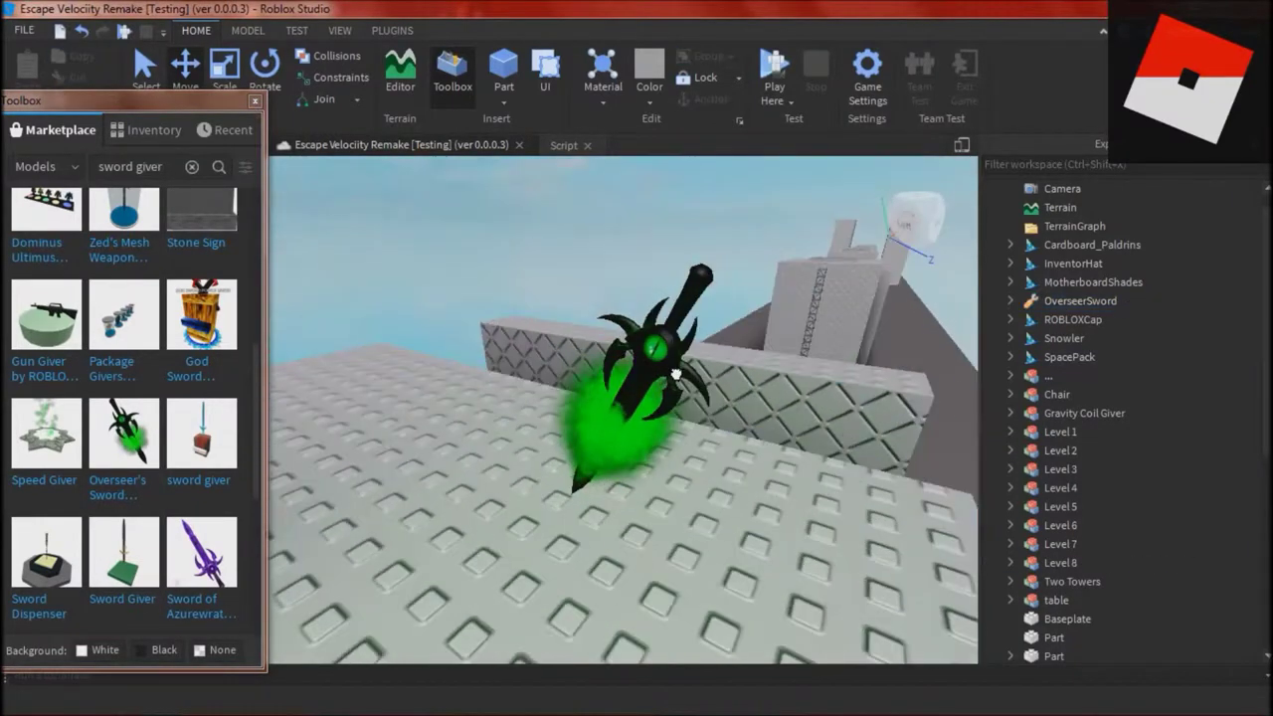
pyautogui.click(679, 376)
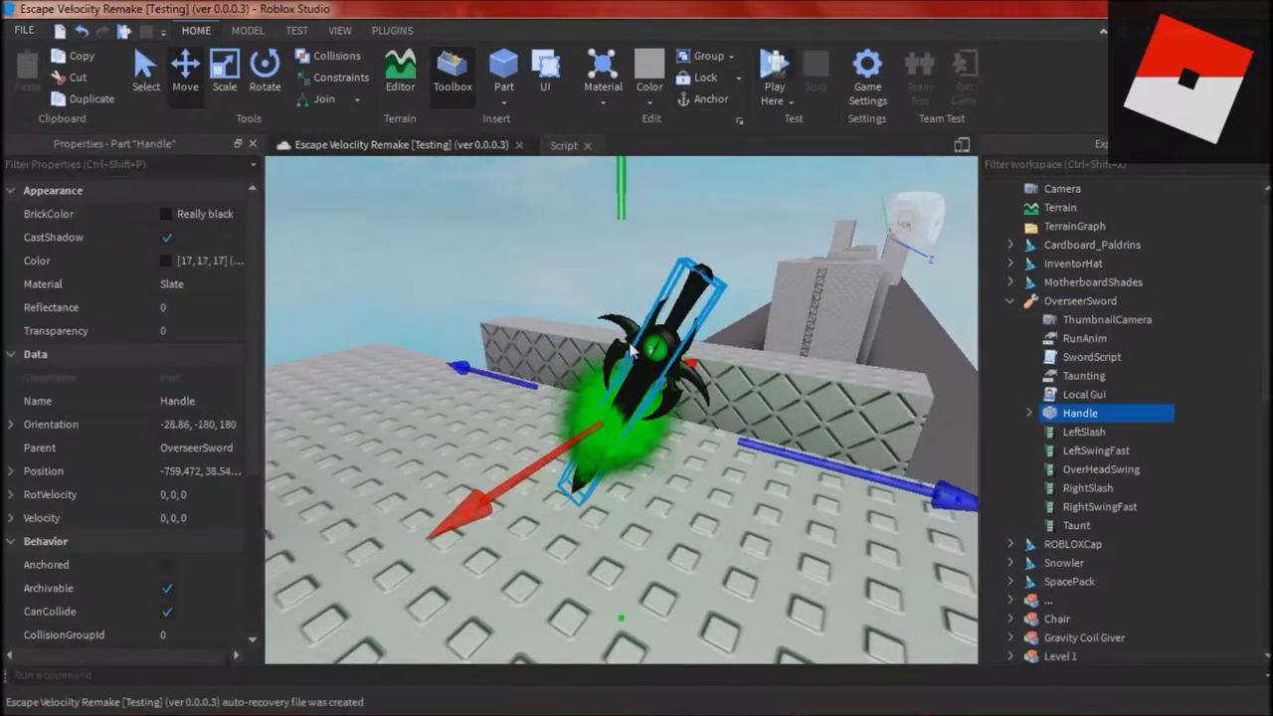
# - Playtest collecting the Overseer's Sword, try the tools in slots 4, 3 and 2, and end the test
pyautogui.click(774, 66)
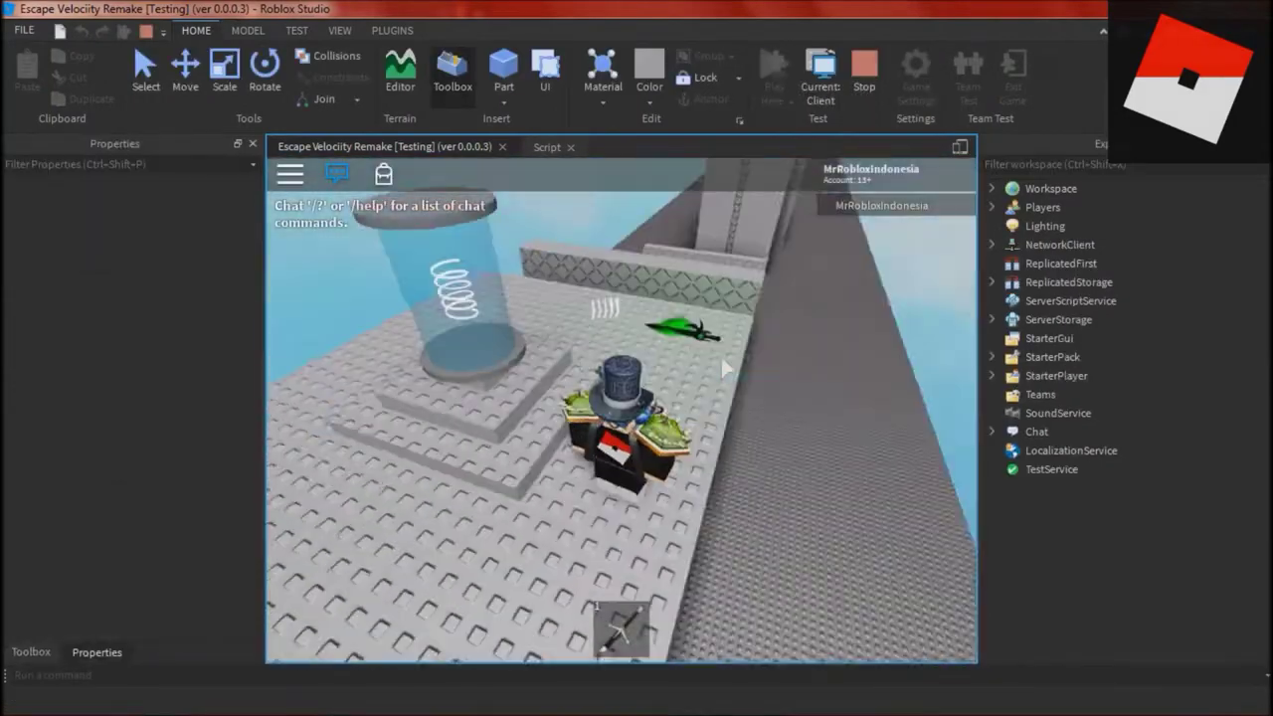
pyautogui.press('w')
pyautogui.press('w')
pyautogui.press('4')
pyautogui.press('space')
pyautogui.moveTo(684, 337); pyautogui.dragTo(684, 346, button='right')
pyautogui.press('w')
pyautogui.press('3')
pyautogui.press('2')
pyautogui.click(684, 346)
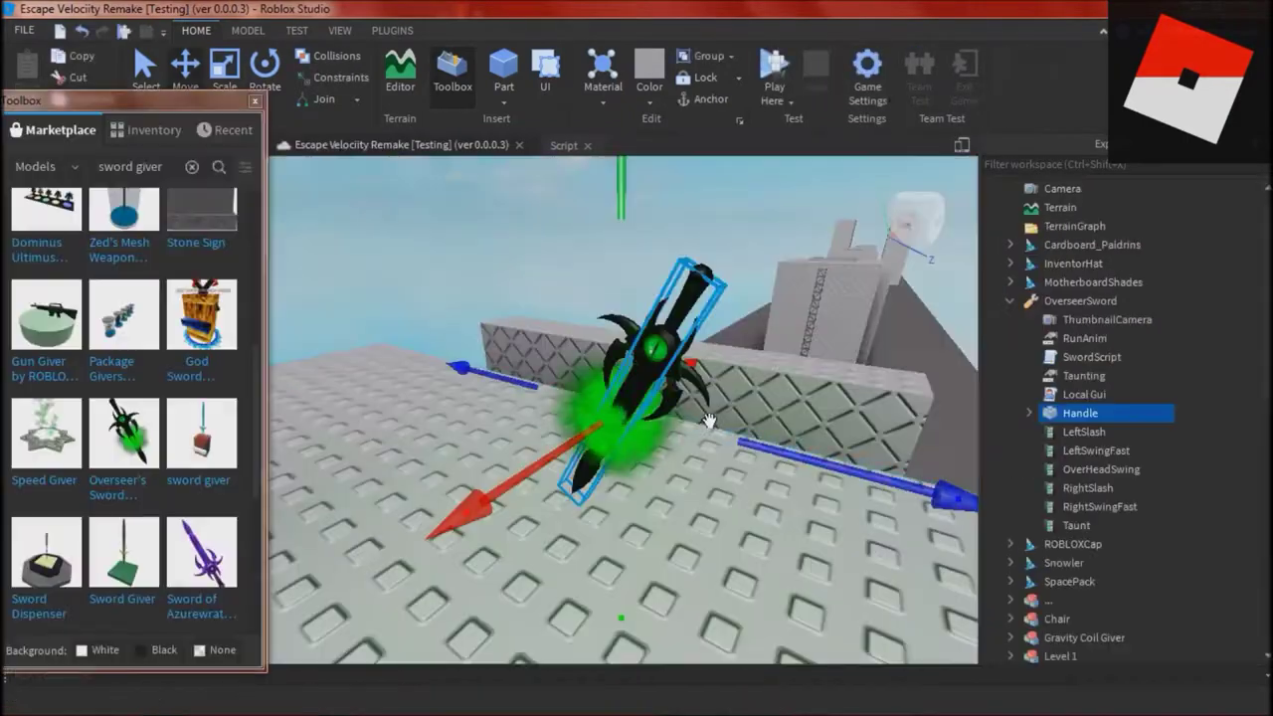
# - Expand the Gravity Coil Giver and inspect its Block, Center, Giver and Part children, dismissing the parenting error
pyautogui.moveTo(709, 422); pyautogui.dragTo(709, 422, button='right')
pyautogui.click(776, 292)
pyautogui.click(1011, 638)
pyautogui.scroll(-1, 1034, 621)
pyautogui.click(1059, 581)
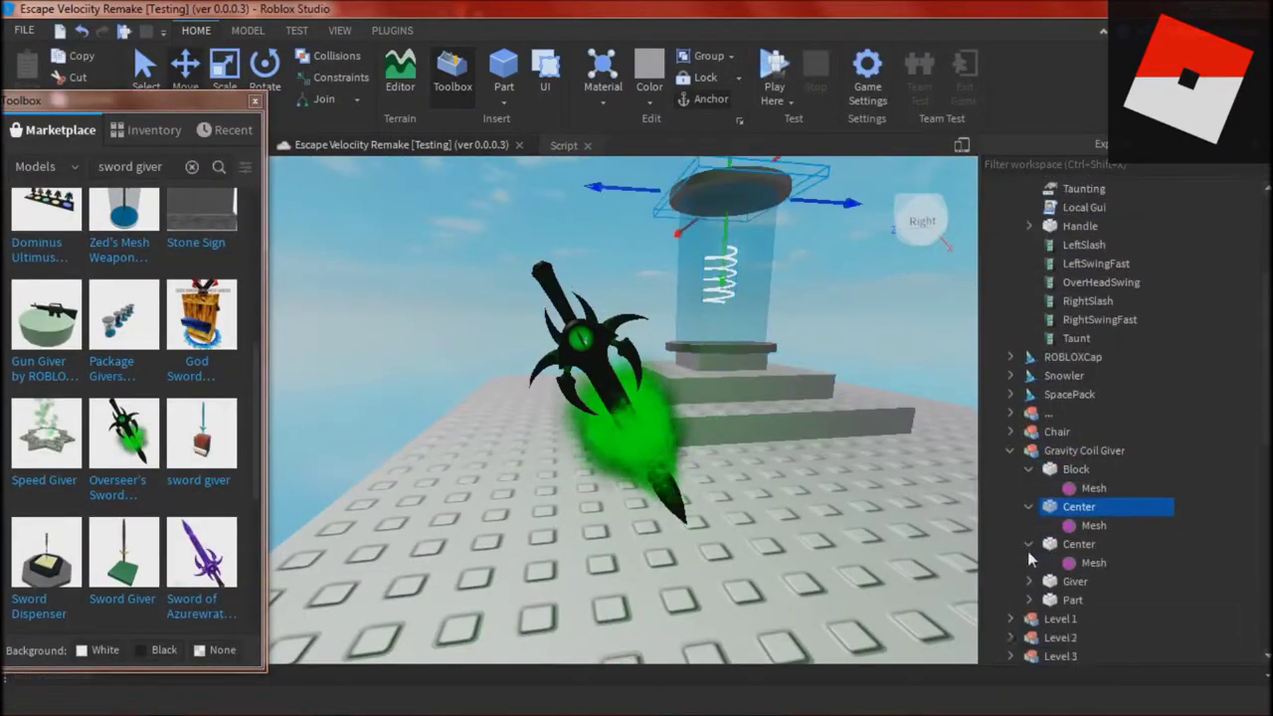
pyautogui.click(1066, 584)
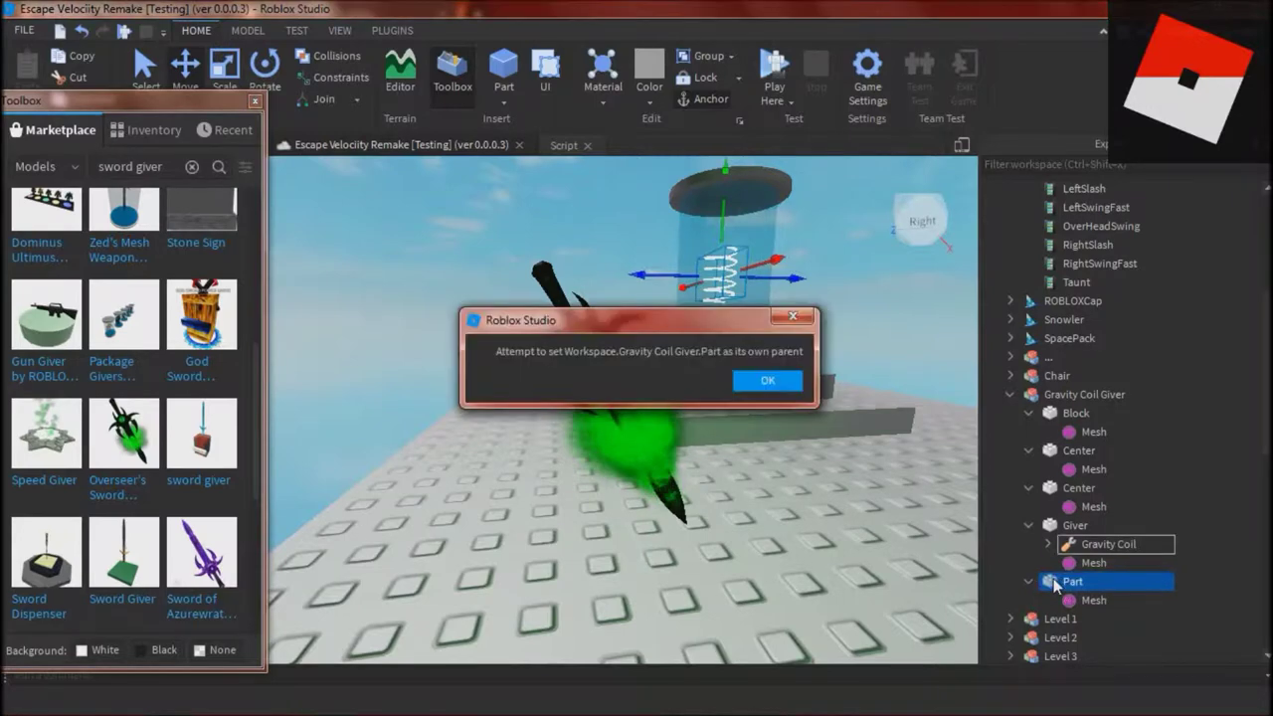
pyautogui.click(767, 381)
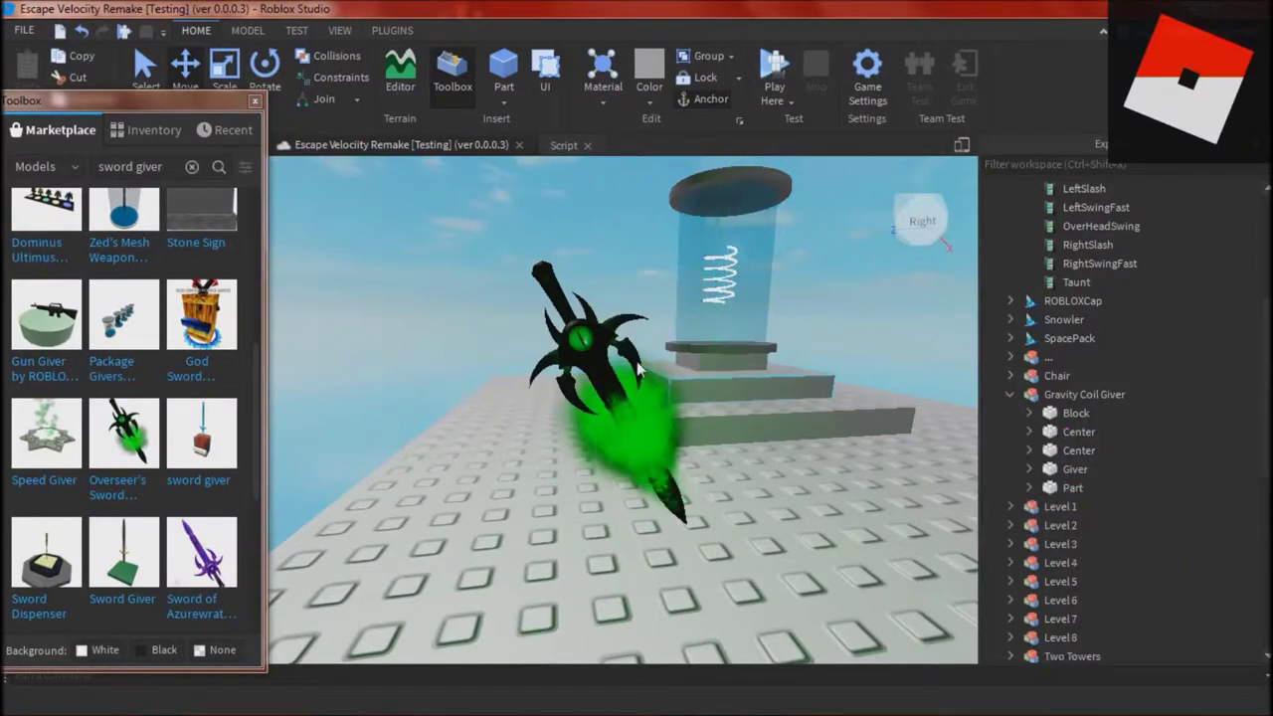
# - Close the Toolbox and rotate the Overseer's Sword Handle to an orientation of 1.14, 180, 180
pyautogui.click(255, 101)
pyautogui.click(265, 72)
pyautogui.scroll(-4, 738, 398)
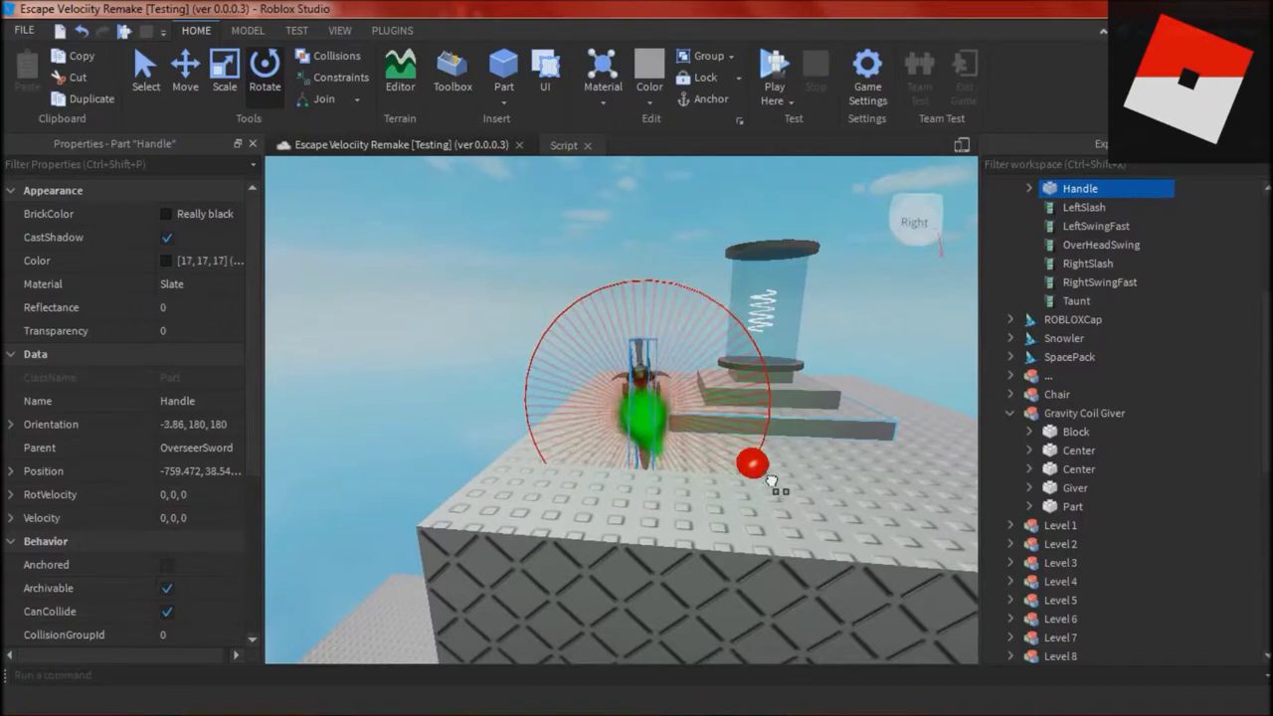
pyautogui.click(682, 309)
pyautogui.moveTo(682, 309); pyautogui.dragTo(724, 393, button='right')
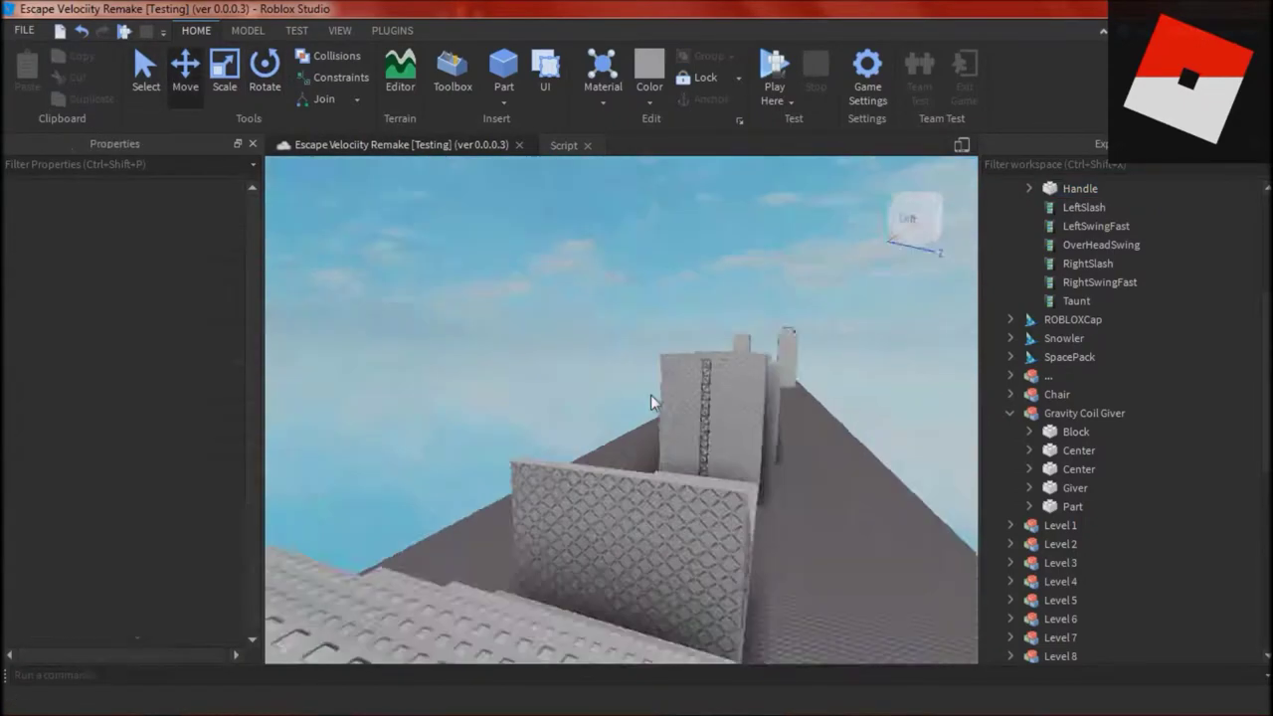
# - Move the sword's Handle along the obstacle course to about X -509 and collapse the Gravity Coil Giver
pyautogui.moveTo(681, 314); pyautogui.dragTo(746, 301)
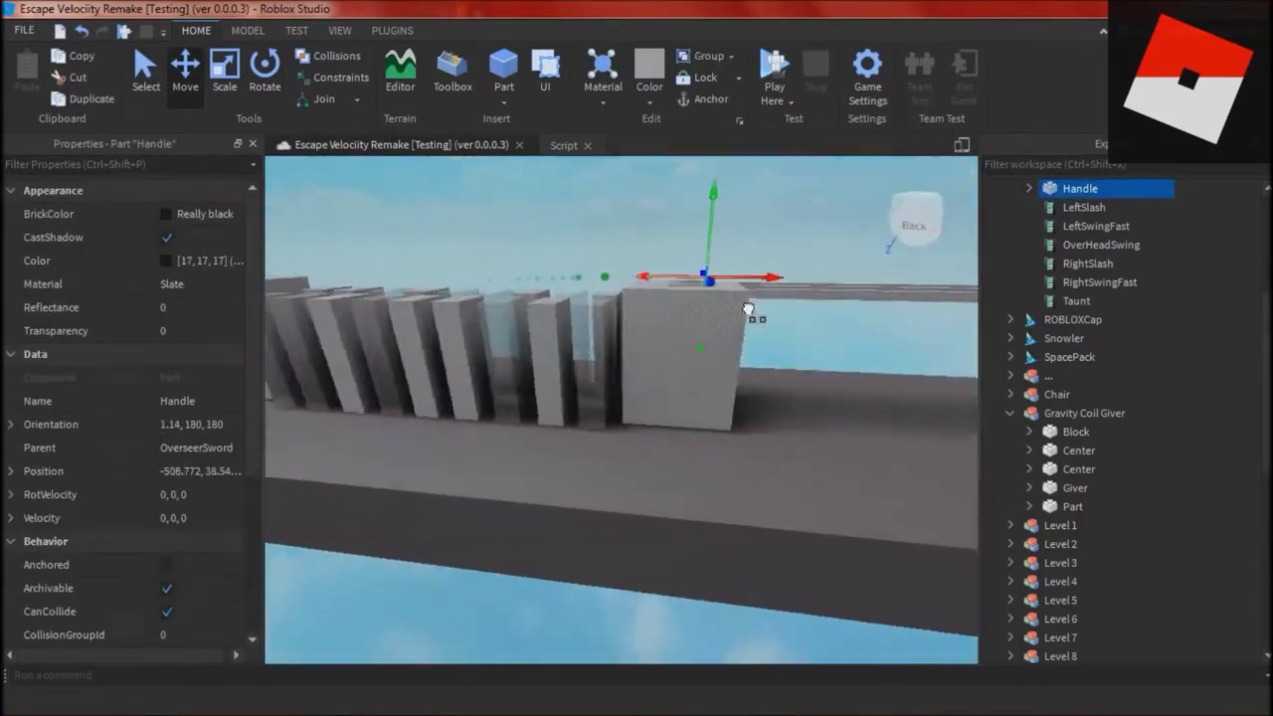
pyautogui.click(742, 312)
pyautogui.moveTo(742, 313); pyautogui.dragTo(855, 328, button='right')
pyautogui.click(855, 328)
pyautogui.click(1010, 377)
pyautogui.scroll(5, 1019, 348)
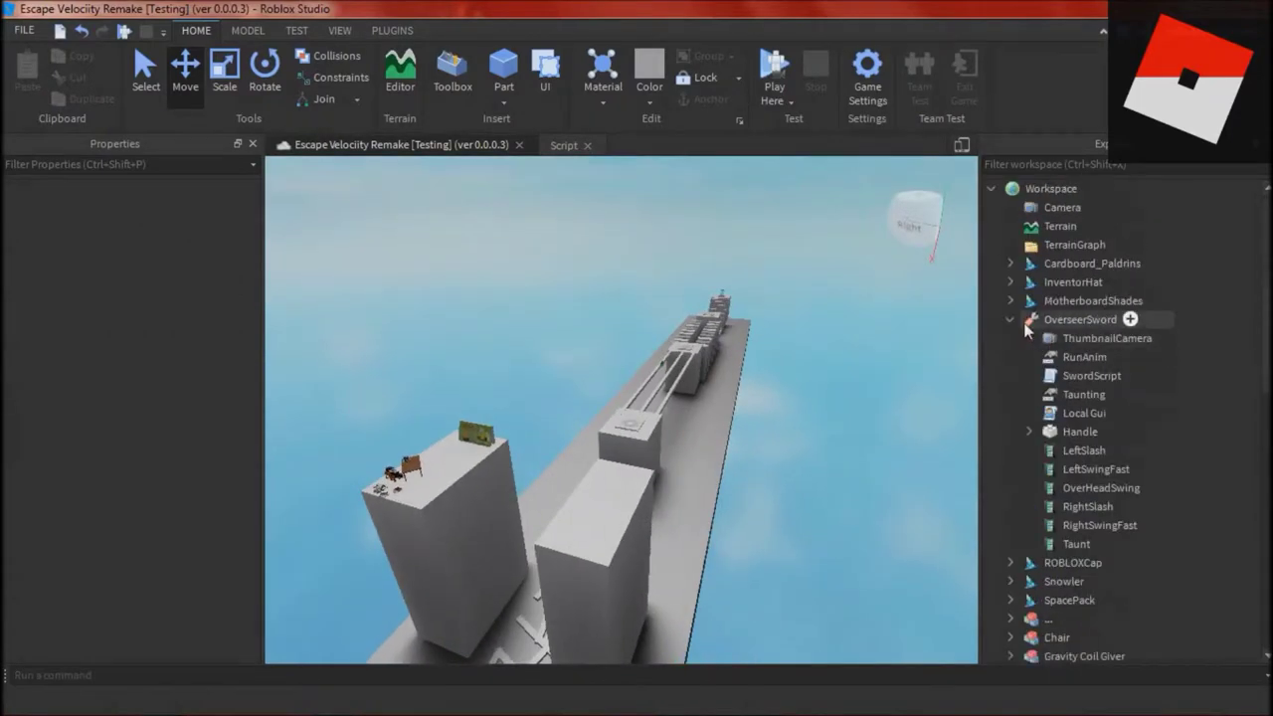
# - Select the OverseerSword and move it between the two towers, to about X -250 and a height of about 90
pyautogui.moveTo(593, 476); pyautogui.dragTo(612, 430, button='right')
pyautogui.scroll(5, 613, 430)
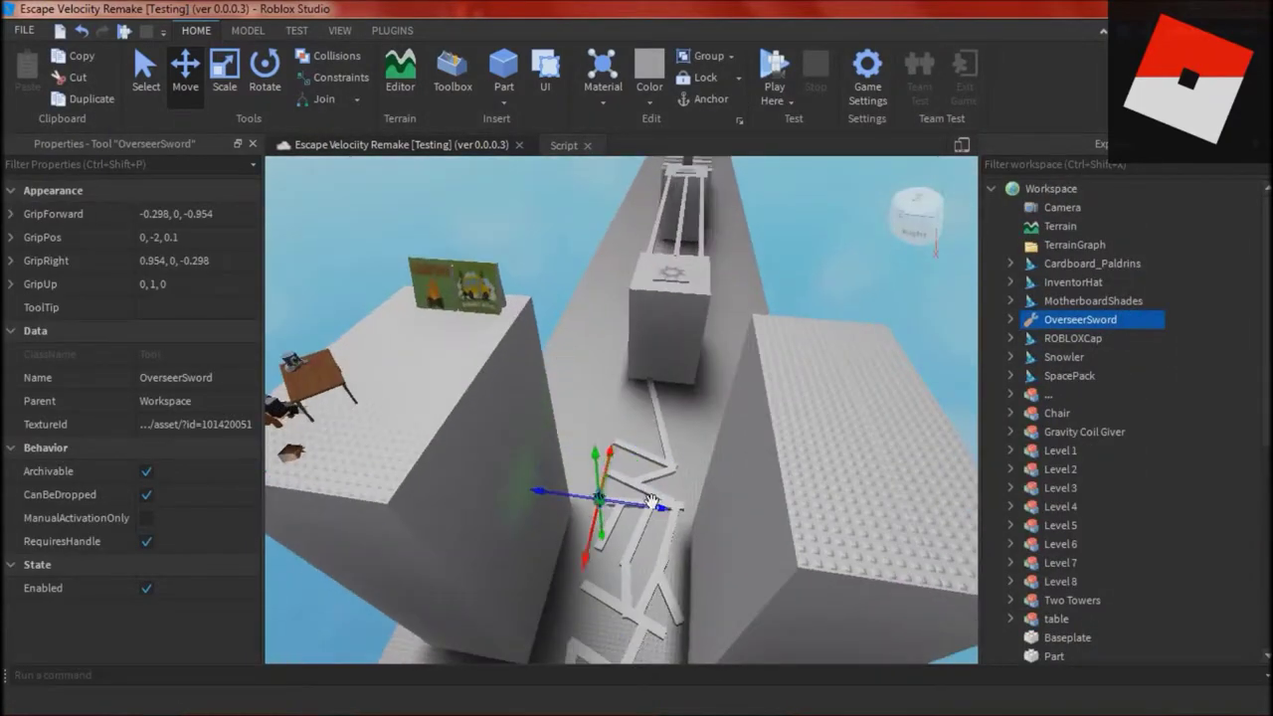
pyautogui.moveTo(629, 460); pyautogui.dragTo(630, 269)
pyautogui.scroll(-3, 630, 269)
pyautogui.click(821, 268)
pyautogui.moveTo(821, 269); pyautogui.dragTo(821, 268, button='right')
pyautogui.click(630, 325)
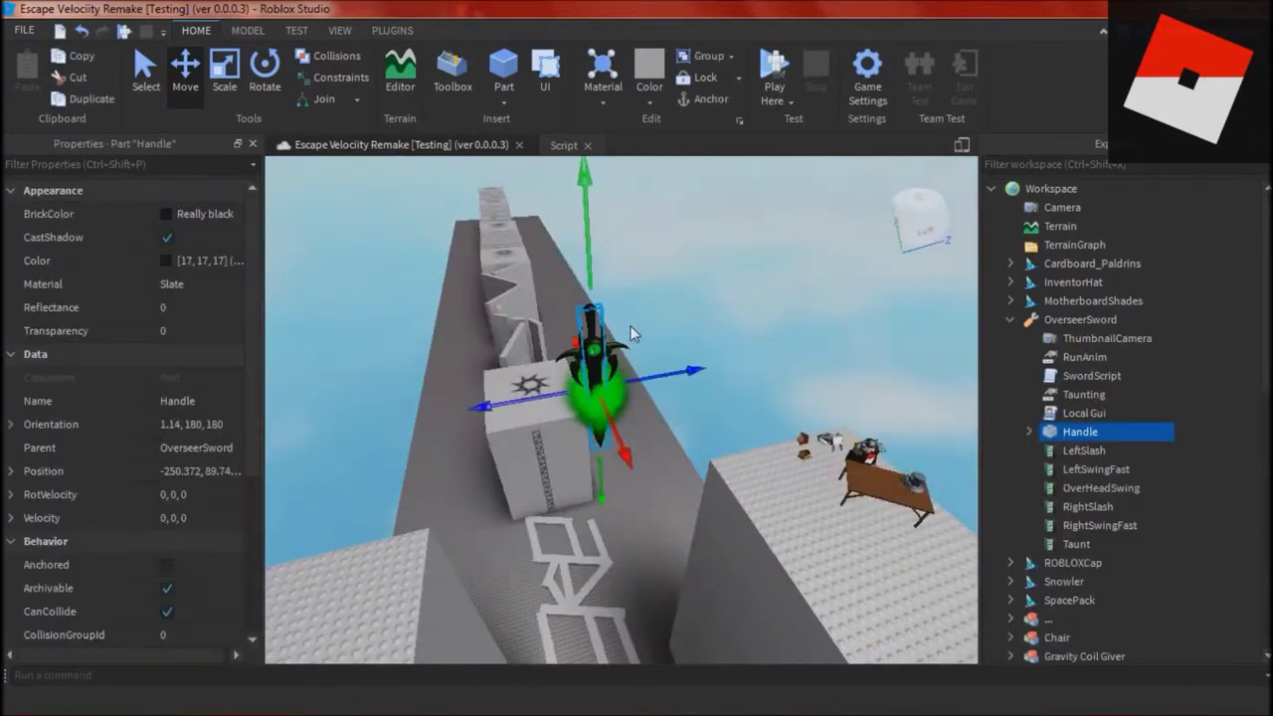
# - Expand the Gravity Coil Giver down to its Gravity Coil tool and read its two Script objects and GravityCoilScript
pyautogui.click(1028, 432)
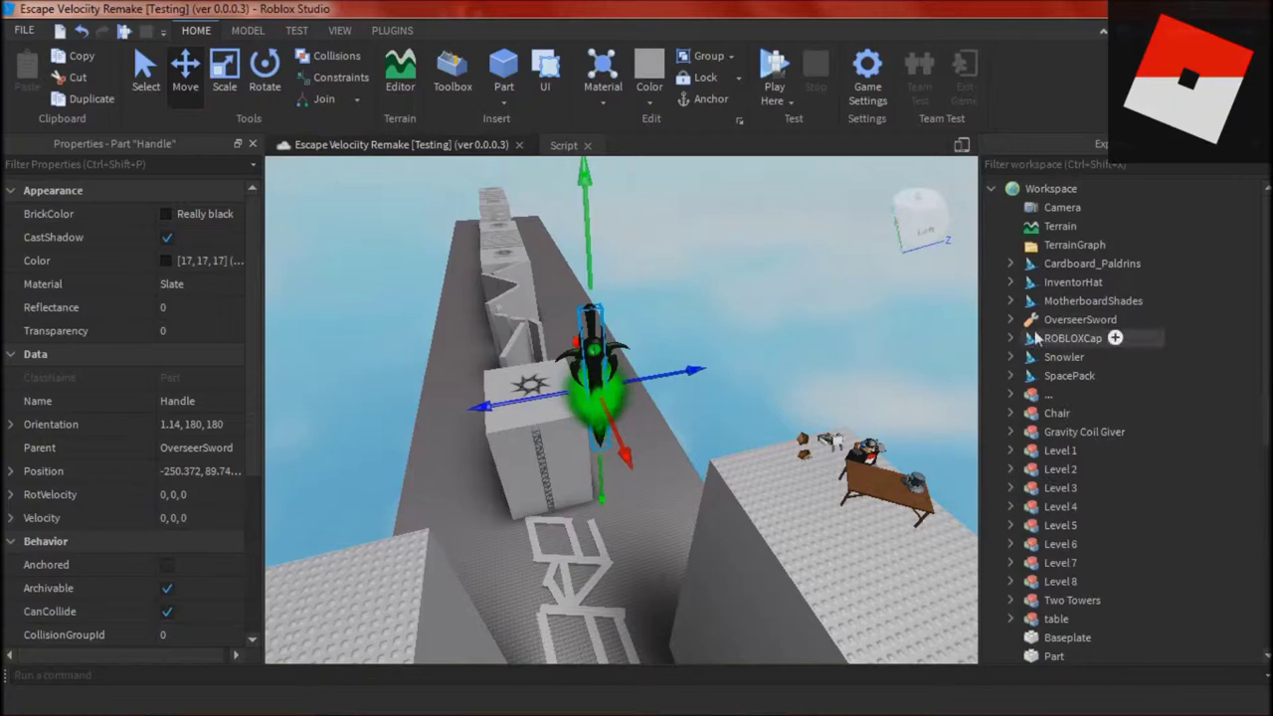
pyautogui.click(1030, 525)
pyautogui.click(1030, 525)
pyautogui.click(1028, 508)
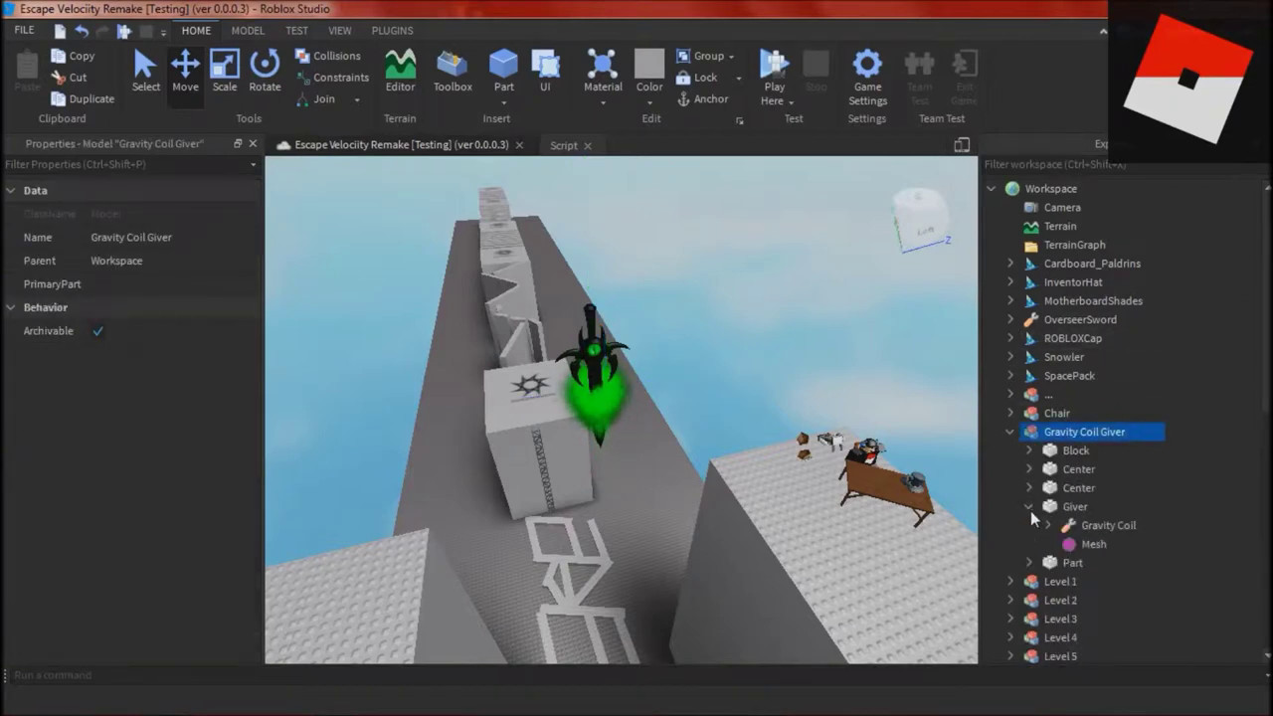
pyautogui.click(1047, 524)
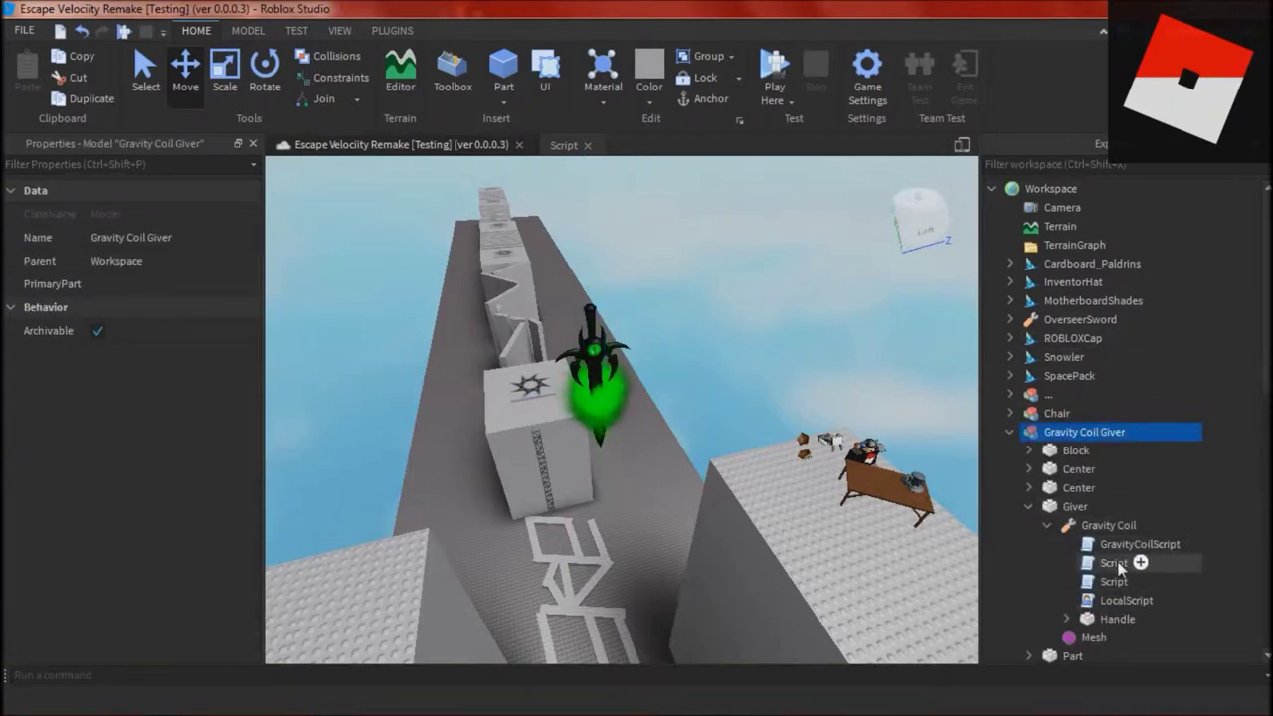
pyautogui.doubleClick(1116, 563)
pyautogui.doubleClick(1114, 582)
pyautogui.doubleClick(1139, 544)
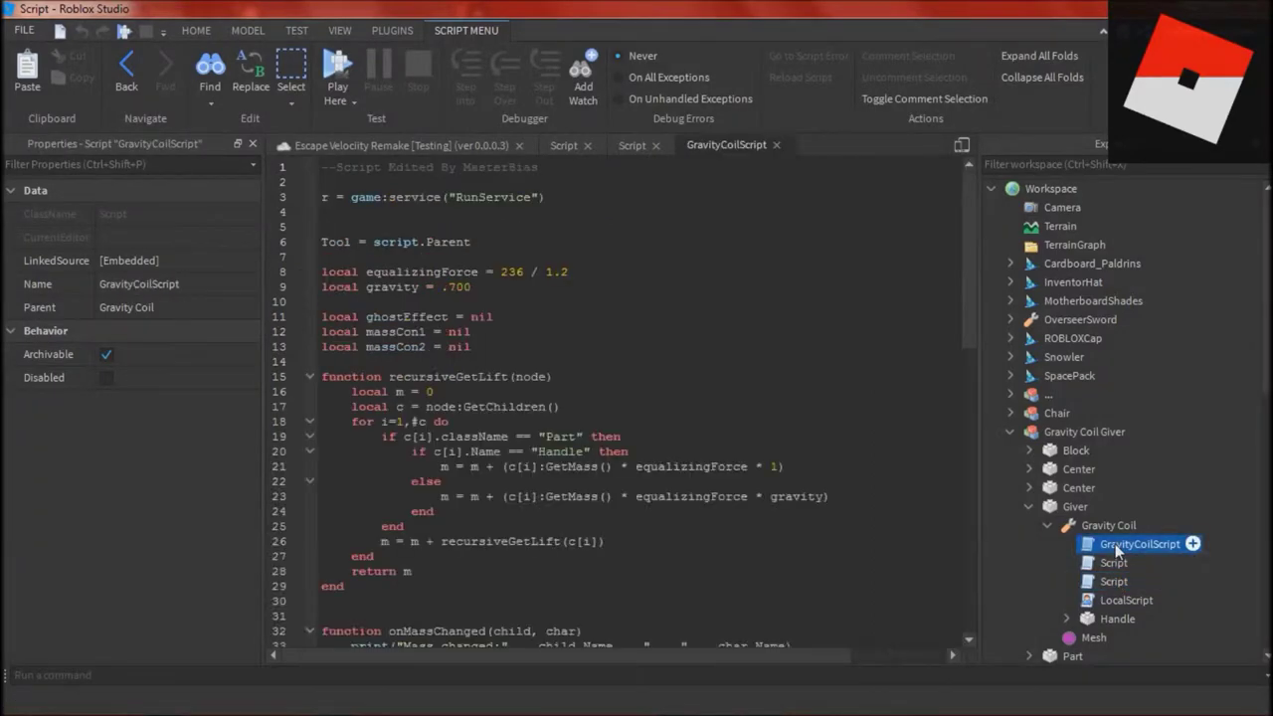
pyautogui.scroll(-20, 617, 398)
pyautogui.click(1066, 619)
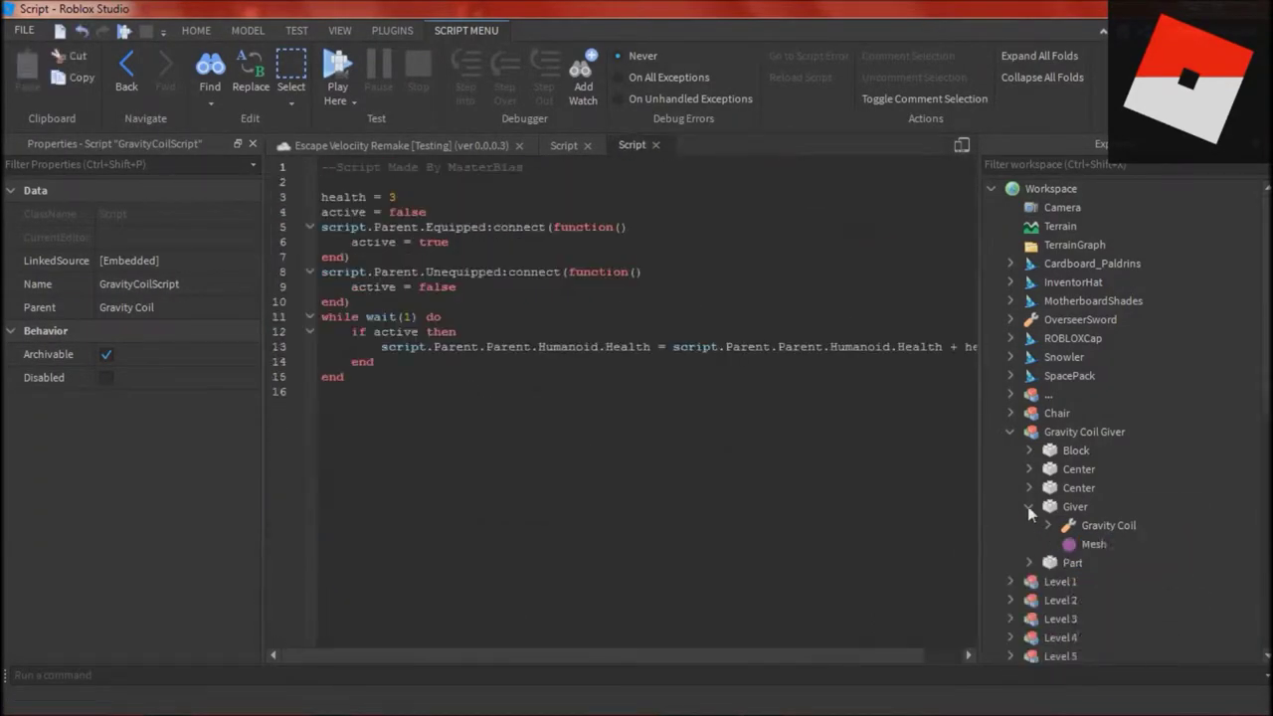
# - Return to the place view, lower the sword's Handle to a height of about 67 and anchor it
pyautogui.click(339, 150)
pyautogui.click(605, 519)
pyautogui.moveTo(604, 519); pyautogui.dragTo(620, 438, button='right')
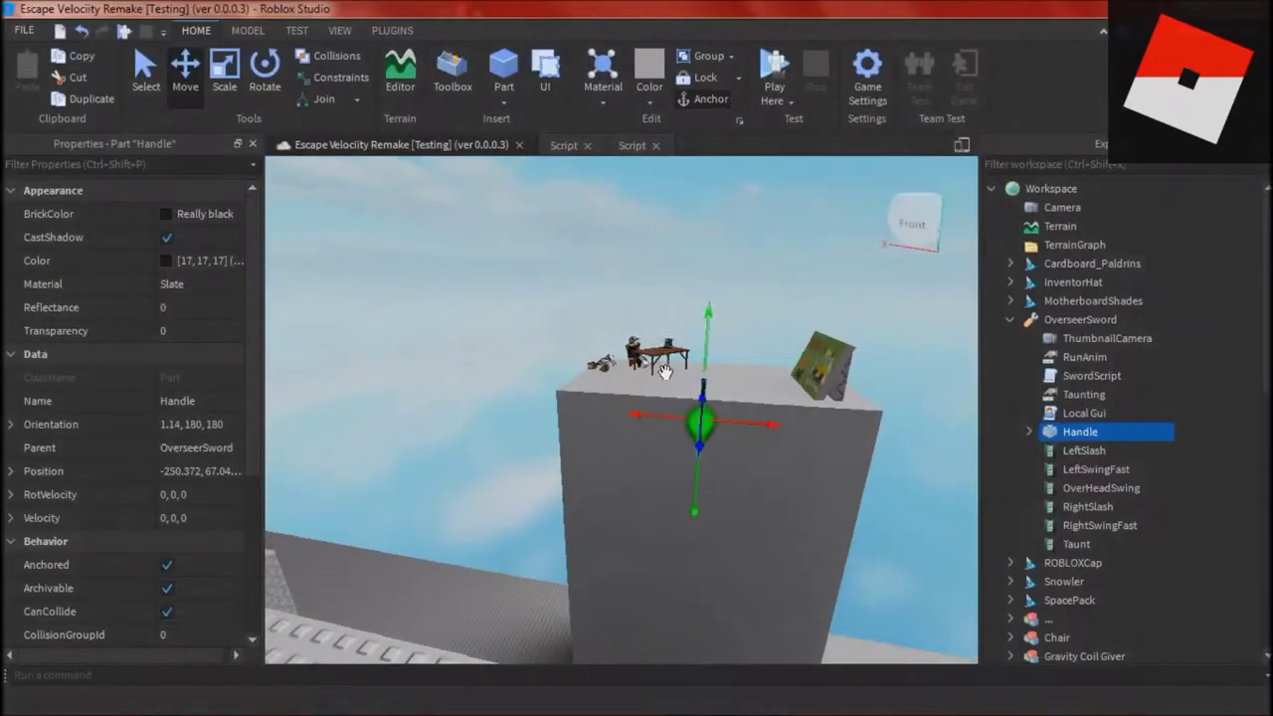
# - Playtest picking up the anchored sword, switch between the tools in slots 2 and 1, and end the test
pyautogui.click(773, 66)
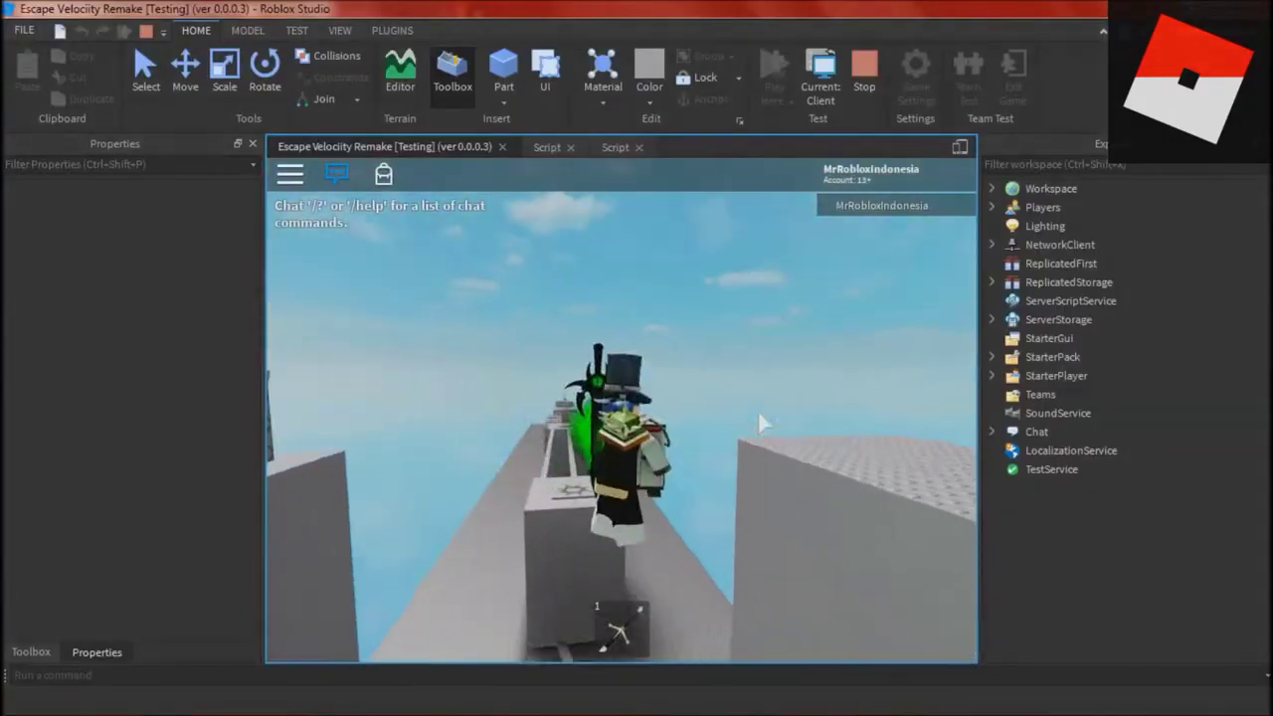
pyautogui.moveTo(757, 413); pyautogui.dragTo(758, 402, button='right')
pyautogui.press('2')
pyautogui.press('2')
pyautogui.press('w')
pyautogui.press('2')
pyautogui.press('2')
pyautogui.press('w')
pyautogui.press('1')
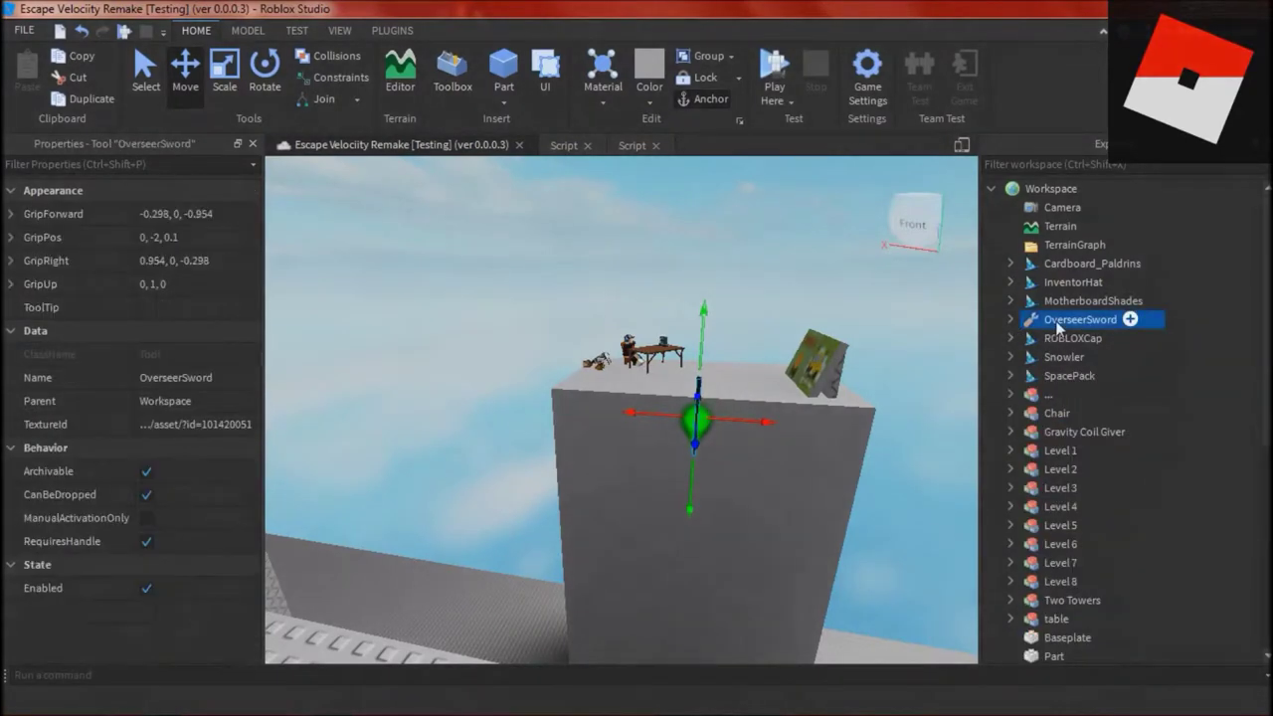
# - Move the sword's Handle onto the tower beside the wooden table, at about X -242
pyautogui.click(743, 275)
pyautogui.moveTo(743, 276); pyautogui.dragTo(744, 275, button='right')
pyautogui.click(764, 333)
pyautogui.moveTo(587, 374); pyautogui.dragTo(420, 415, button='right')
# - Rotate the sword's Handle flat to an orientation of 0, -86.14, 90 and lower it over the table to about 66.2
pyautogui.click(247, 30)
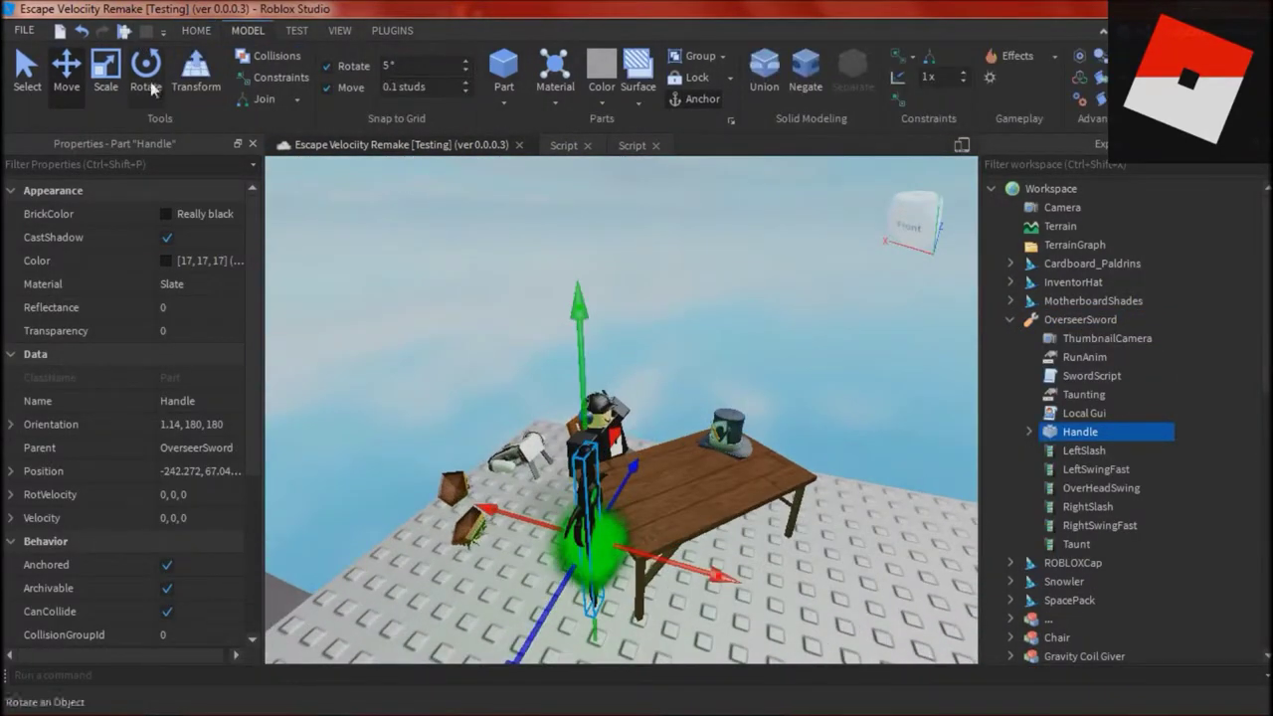
pyautogui.click(146, 70)
pyautogui.moveTo(647, 449); pyautogui.dragTo(705, 350)
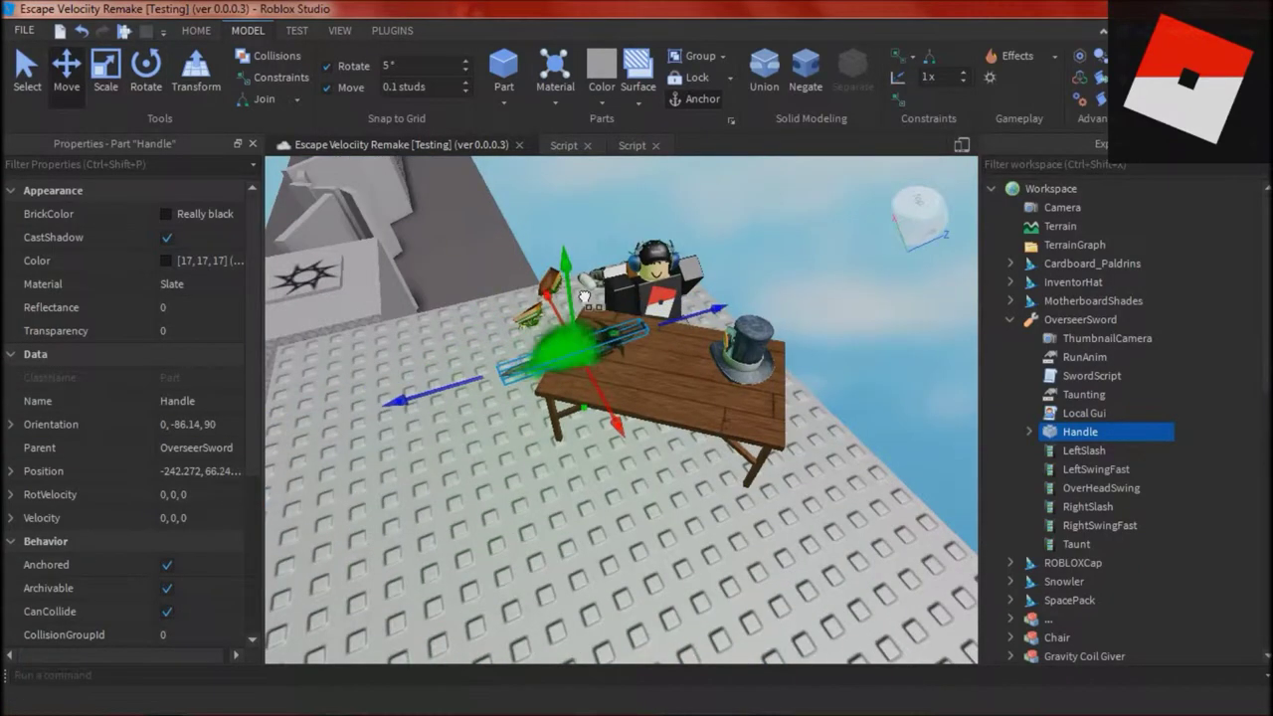
pyautogui.press('f')
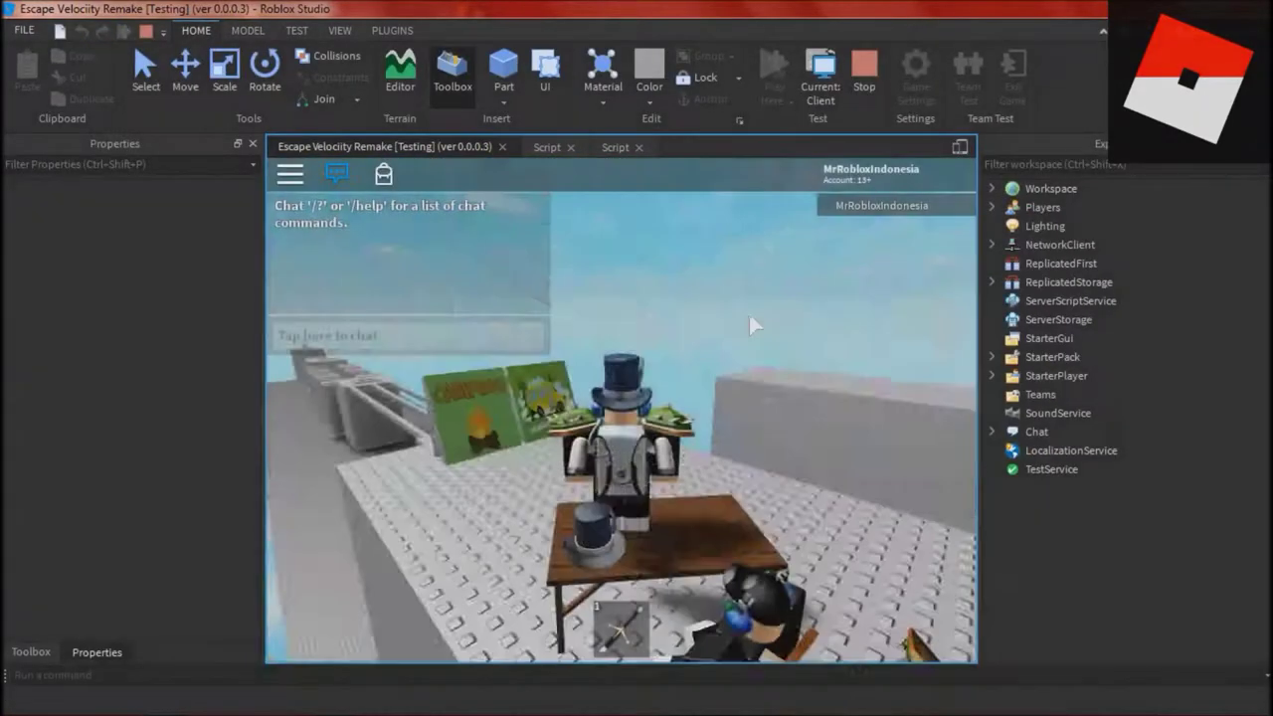
# - Playtest the tower with the table, try equipping the tool in slot 2, and end the test
pyautogui.press('s')
pyautogui.press('2')
pyautogui.press('2')
pyautogui.click(864, 68)
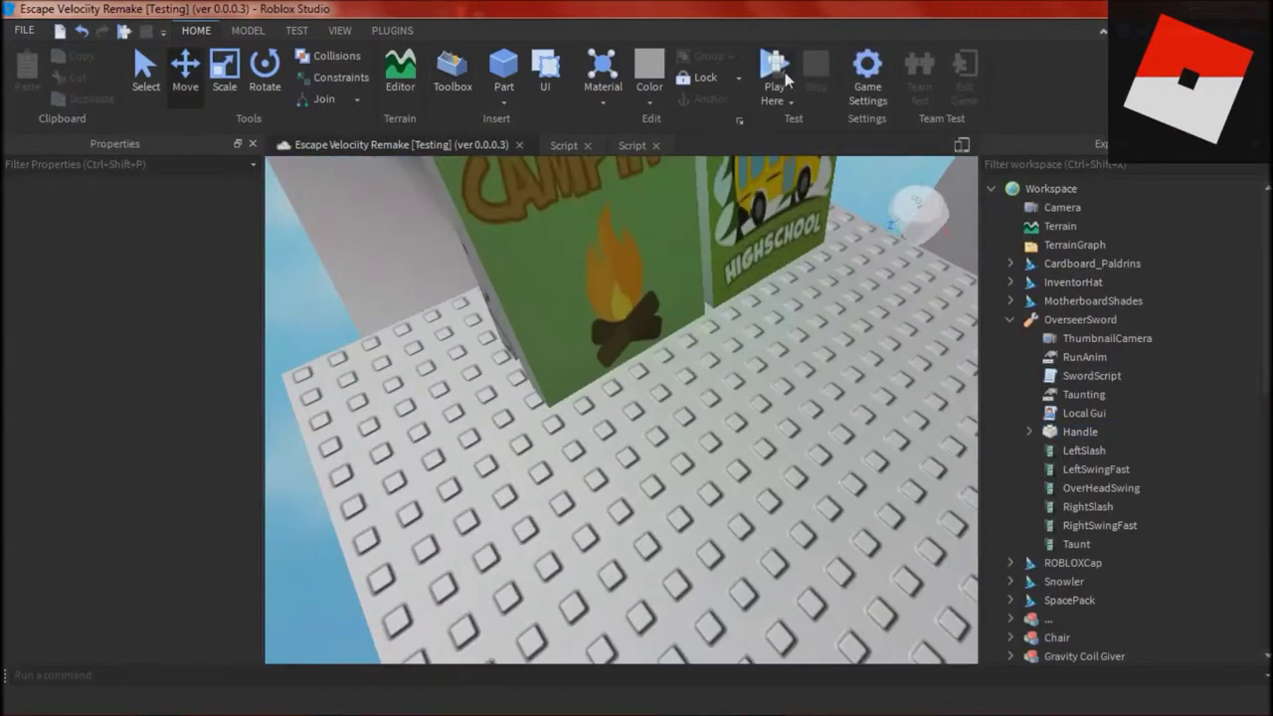
# - Start a playtest and walk into the sword on the tower to collect it
pyautogui.press('F5')
pyautogui.press('w')
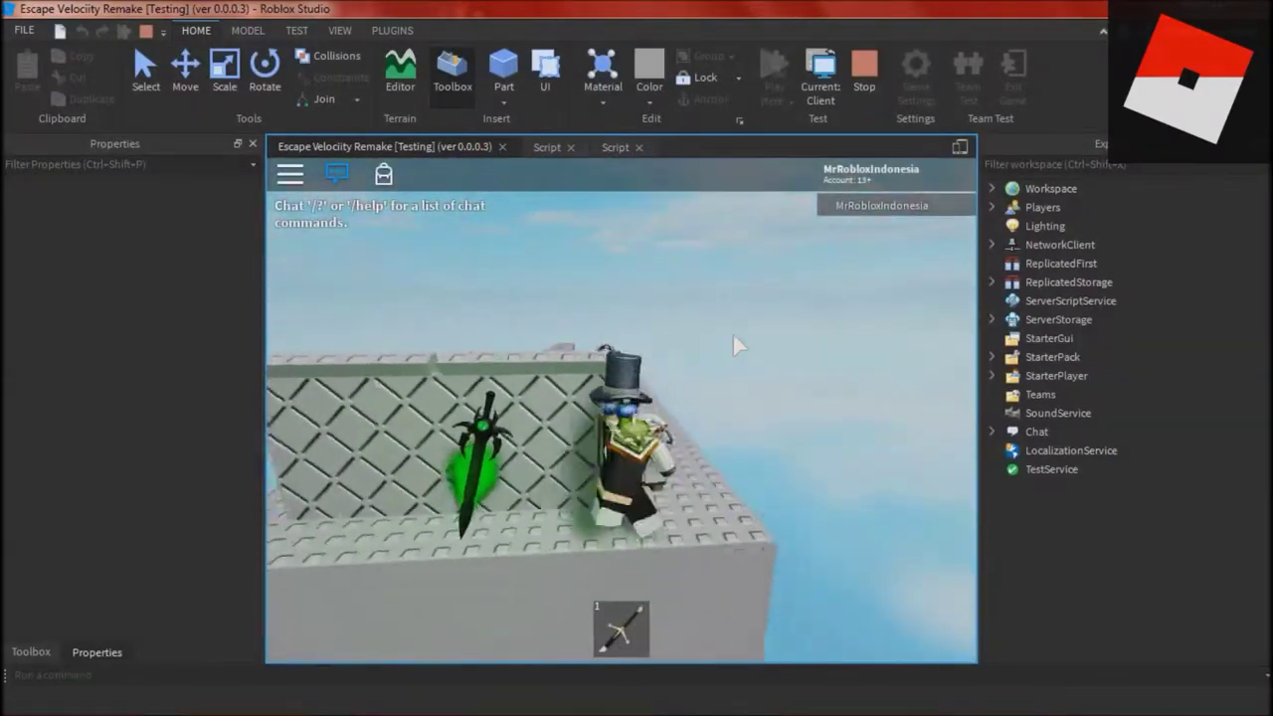
pyautogui.click(733, 336)
pyautogui.moveTo(732, 336); pyautogui.dragTo(731, 336, button='right')
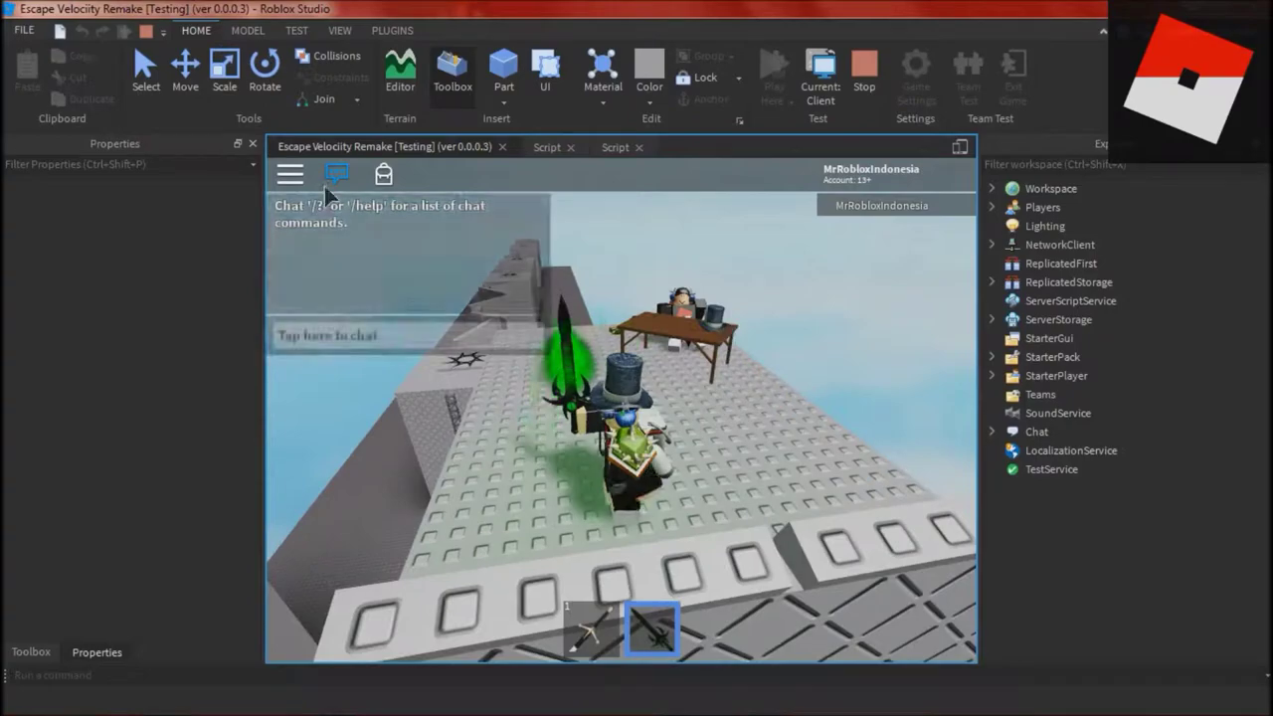
# - Reset the character through the in-game menu while holding the Overseer's Sword
pyautogui.click(290, 175)
pyautogui.click(425, 596)
pyautogui.click(585, 435)
pyautogui.moveTo(584, 436); pyautogui.dragTo(585, 435, button='right')
# - Run and jump the respawned character along the course's beams and platforms in first person, and end the test
pyautogui.scroll(-5, 585, 436)
pyautogui.scroll(5, 584, 436)
pyautogui.press('w')
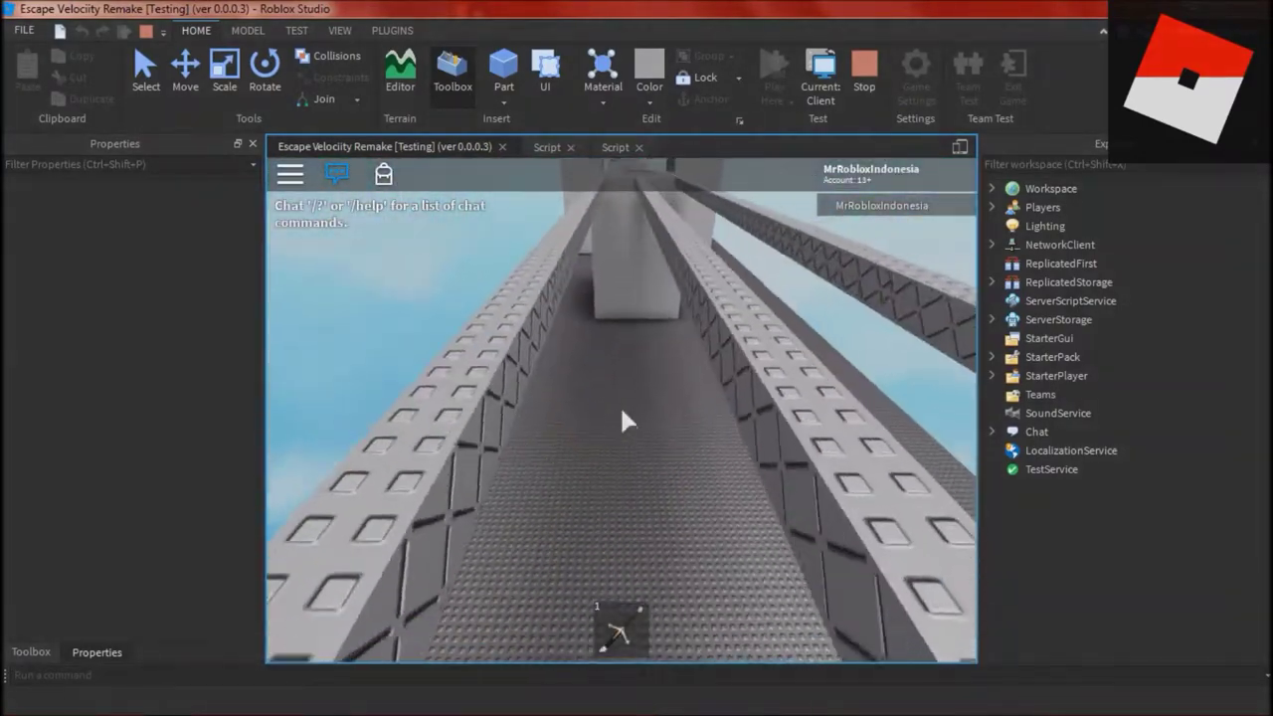
pyautogui.press('w')
pyautogui.press('space')
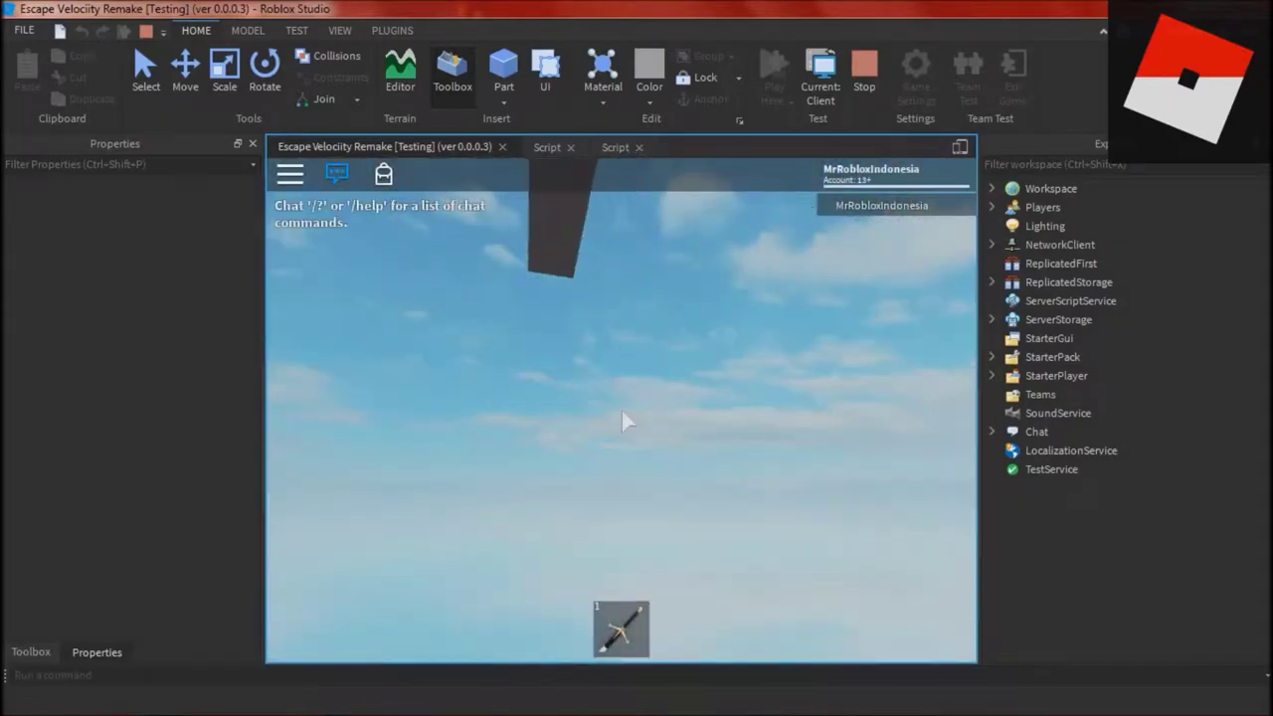
pyautogui.scroll(-5, 621, 410)
pyautogui.scroll(5, 621, 409)
pyautogui.press('w')
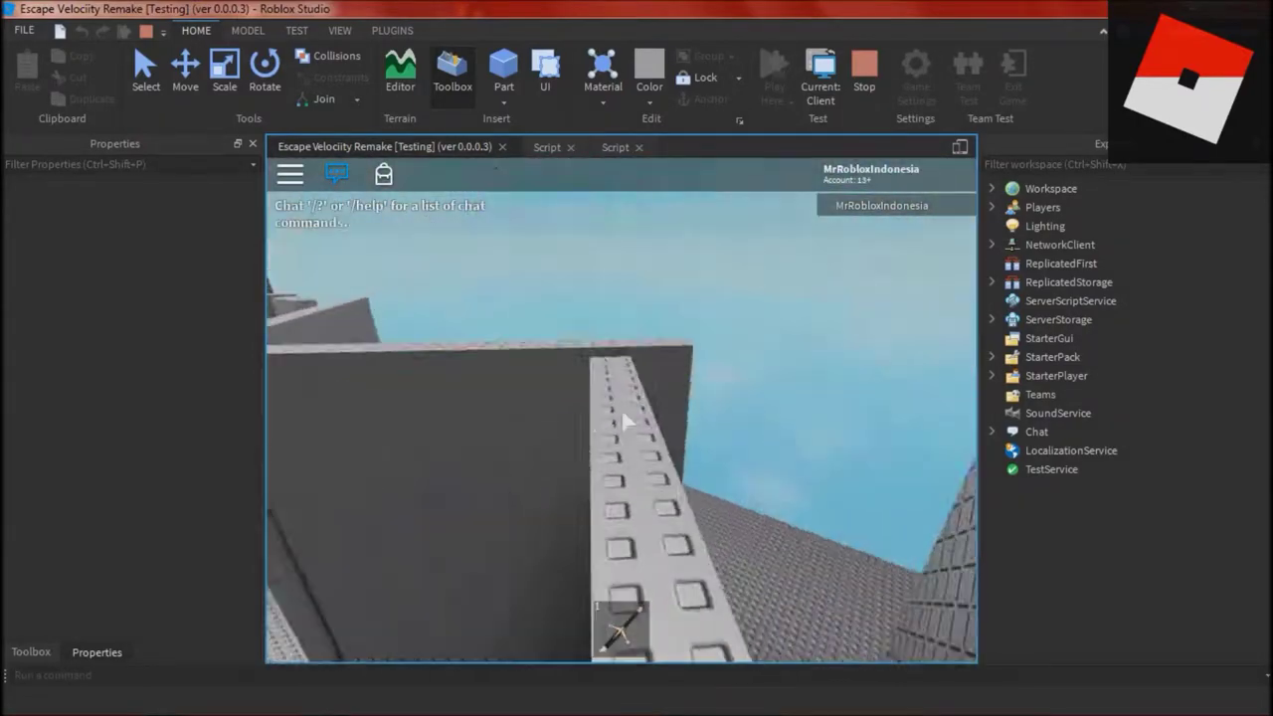
pyautogui.press('w')
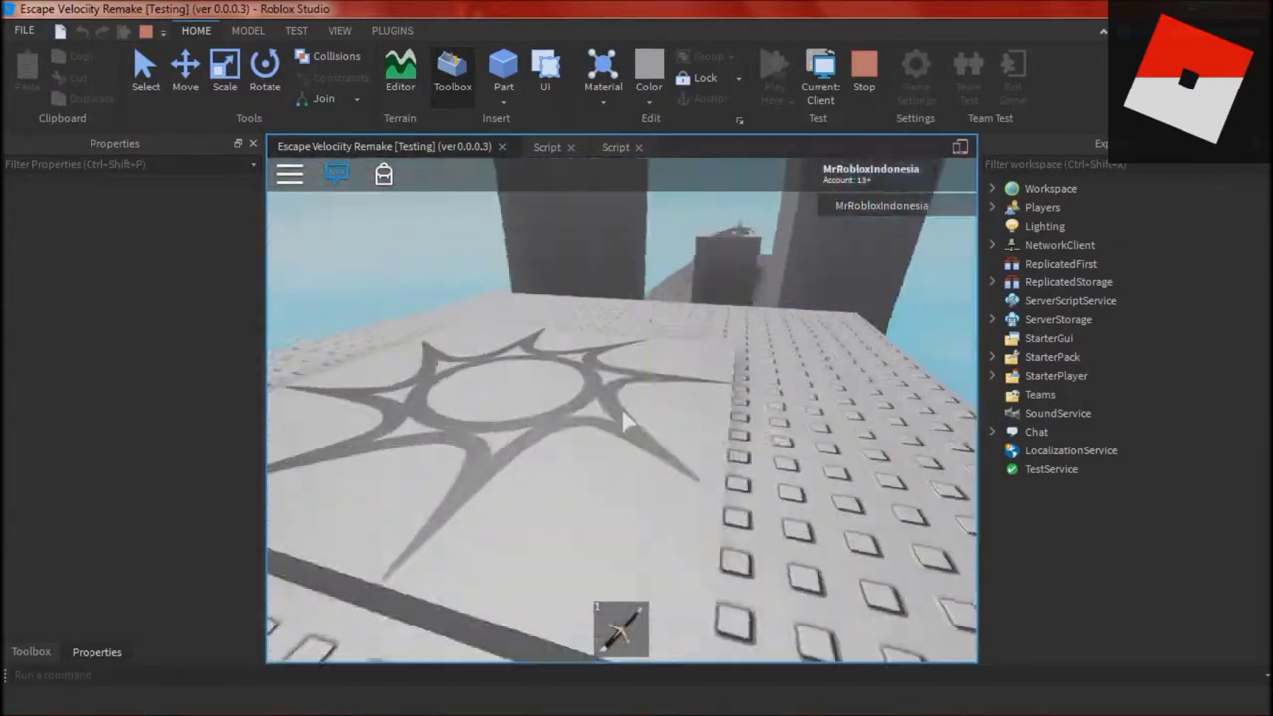
pyautogui.press('w')
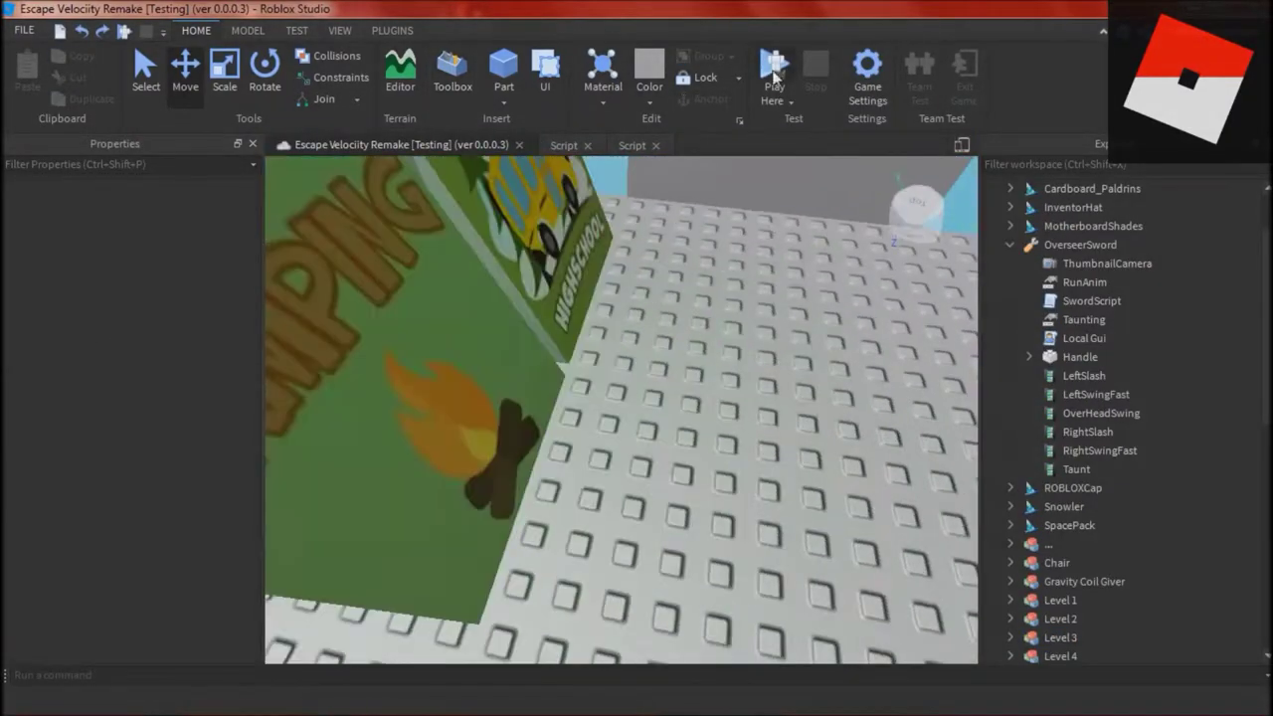
# - Start another playtest, collect the Overseer's Sword on the tower and swing it beside the table
pyautogui.press('F5')
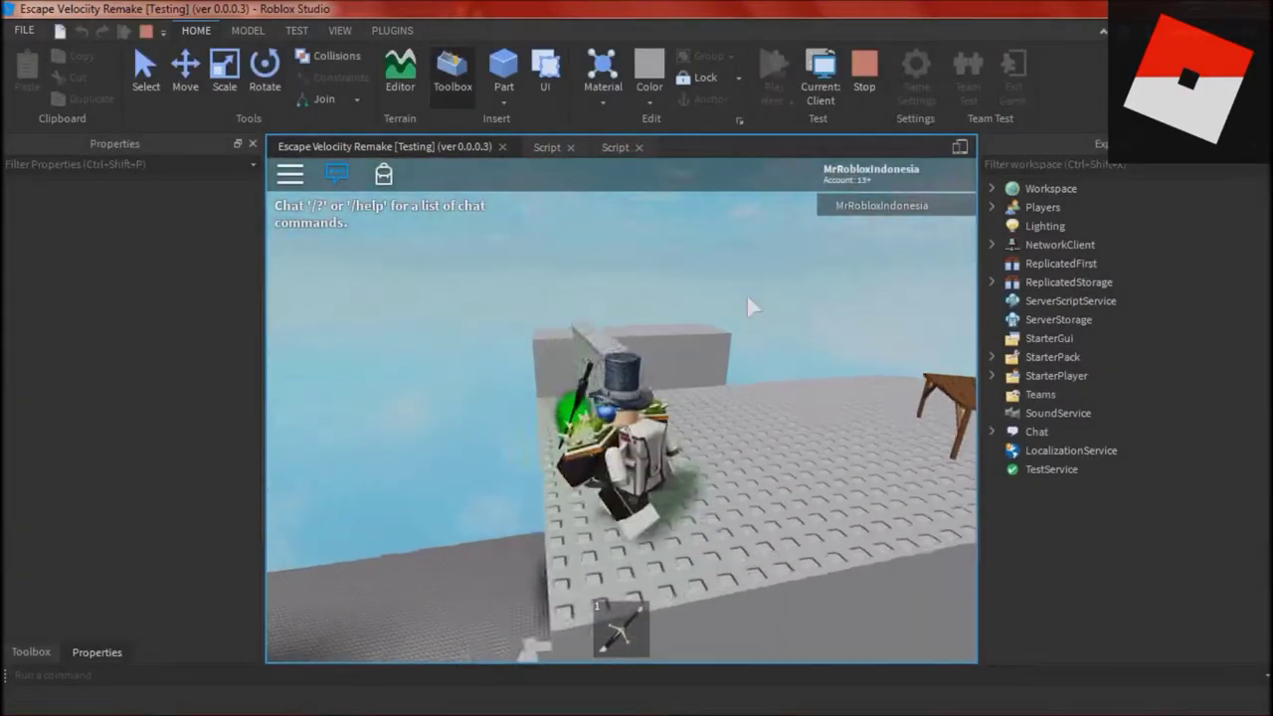
pyautogui.press('w')
pyautogui.click(746, 297)
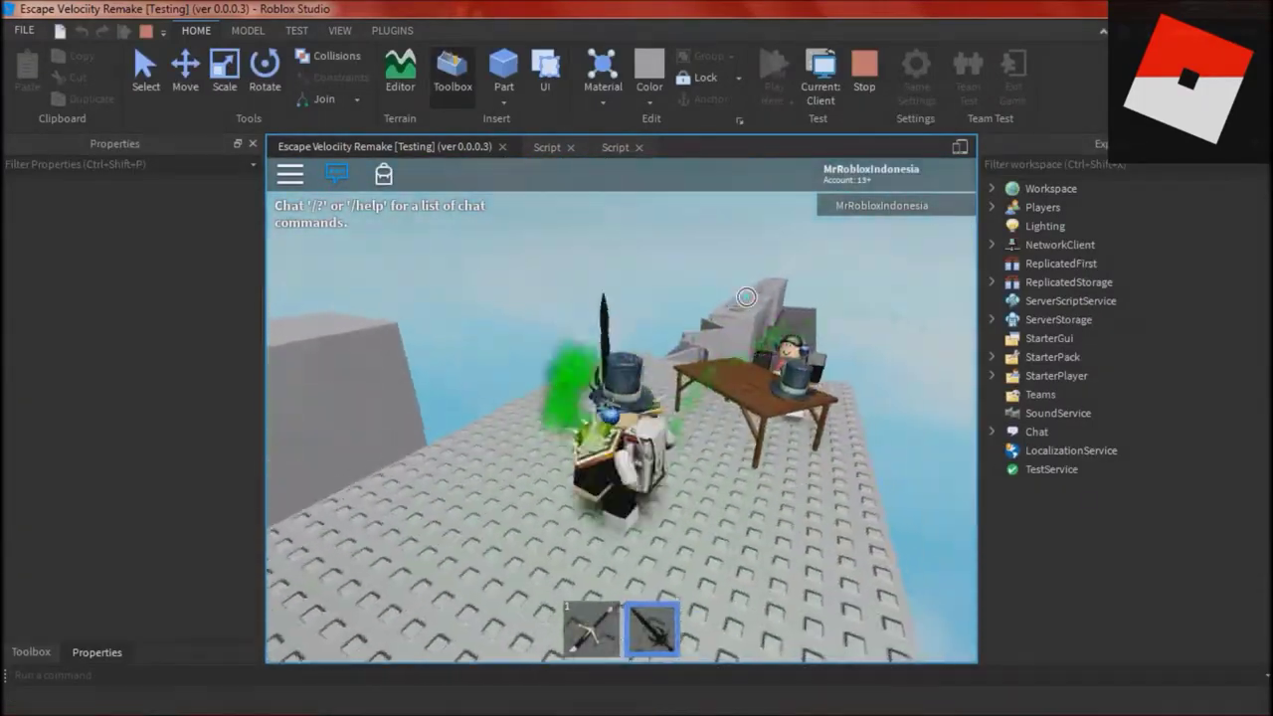
pyautogui.click(746, 296)
pyautogui.moveTo(746, 296); pyautogui.dragTo(746, 296, button='right')
pyautogui.scroll(5, 745, 296)
pyautogui.scroll(-5, 620, 411)
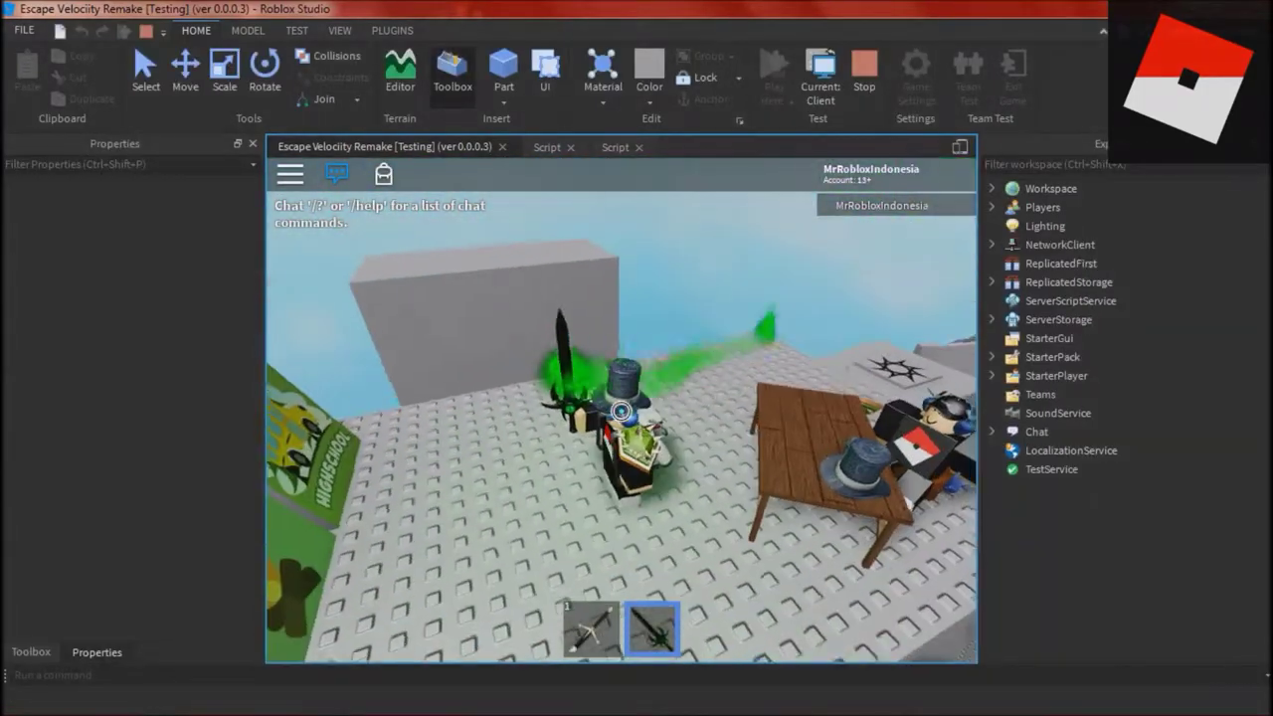
# - Reset the character again with the Overseer's Sword equipped to check how it drops
pyautogui.press('Escape')
pyautogui.press('r')
pyautogui.press('Return')
pyautogui.moveTo(597, 403); pyautogui.dragTo(596, 404, button='right')
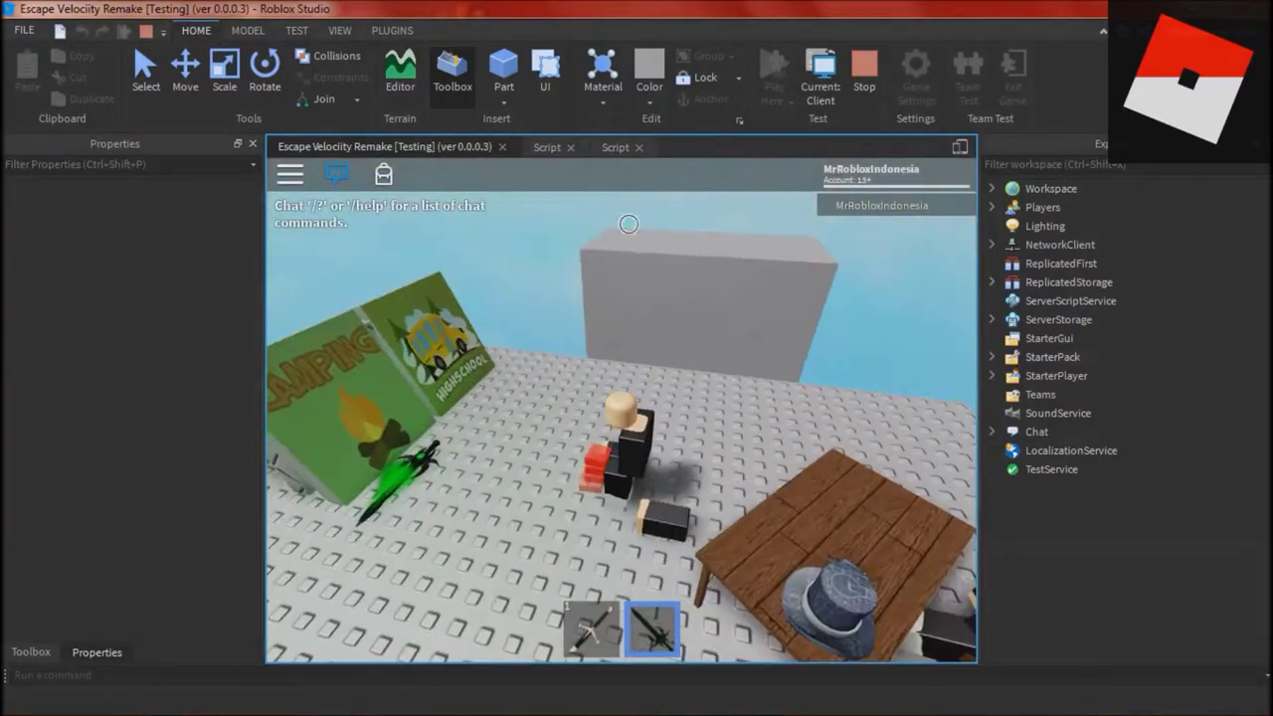
# - Walk the character through the course to the tower platform with the table and view it from above
pyautogui.press('w')
pyautogui.moveTo(694, 326); pyautogui.dragTo(694, 326, button='right')
pyautogui.scroll(5, 694, 326)
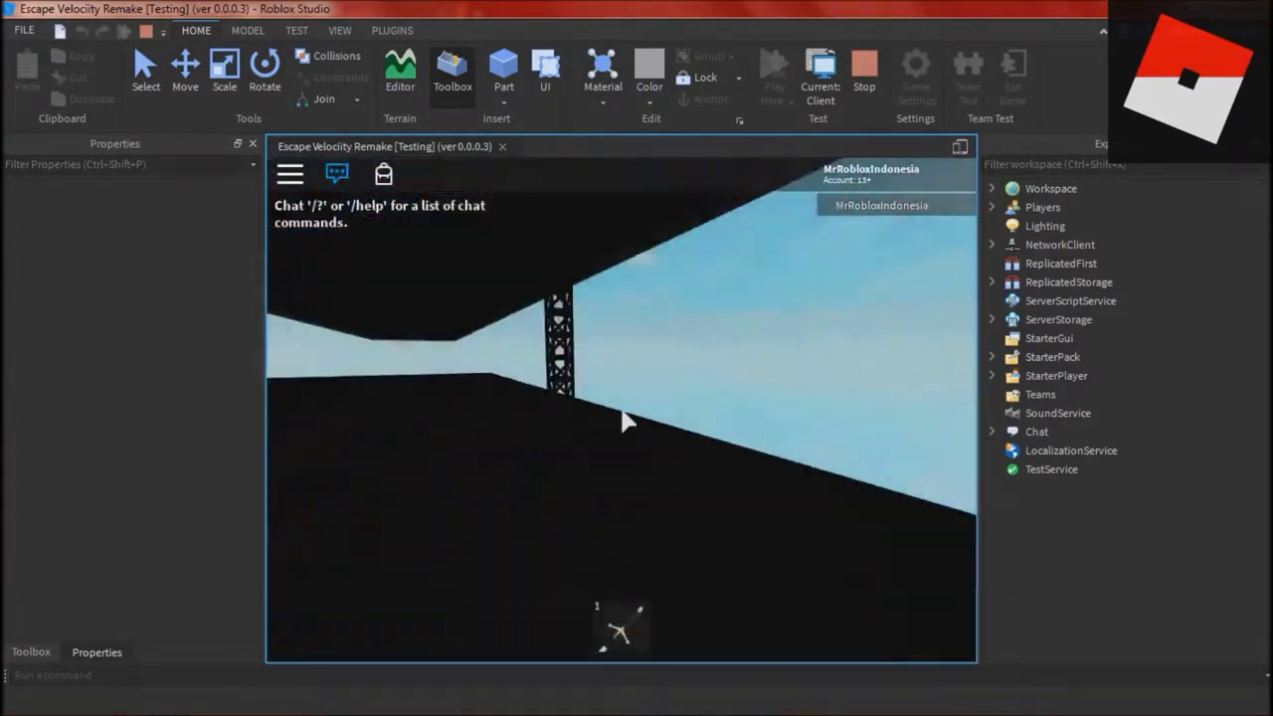
pyautogui.press('w')
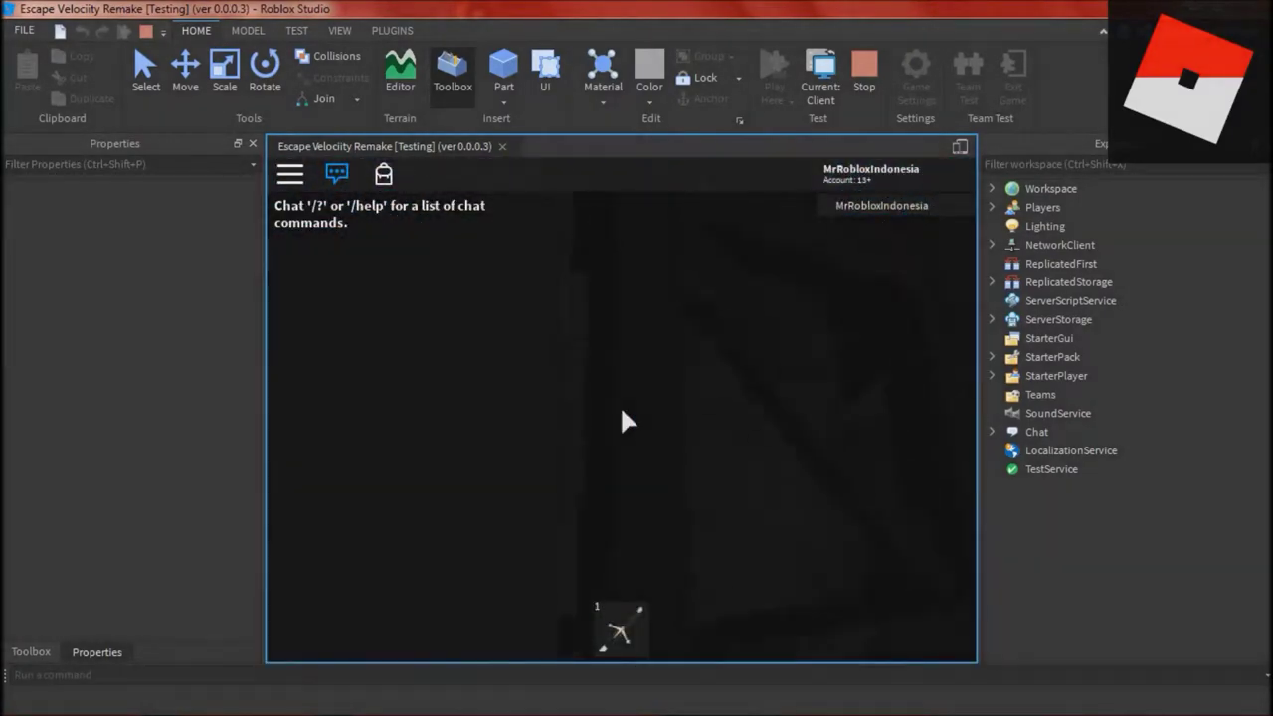
pyautogui.press('w')
pyautogui.scroll(-5, 622, 408)
pyautogui.moveTo(622, 409); pyautogui.dragTo(621, 409, button='right')
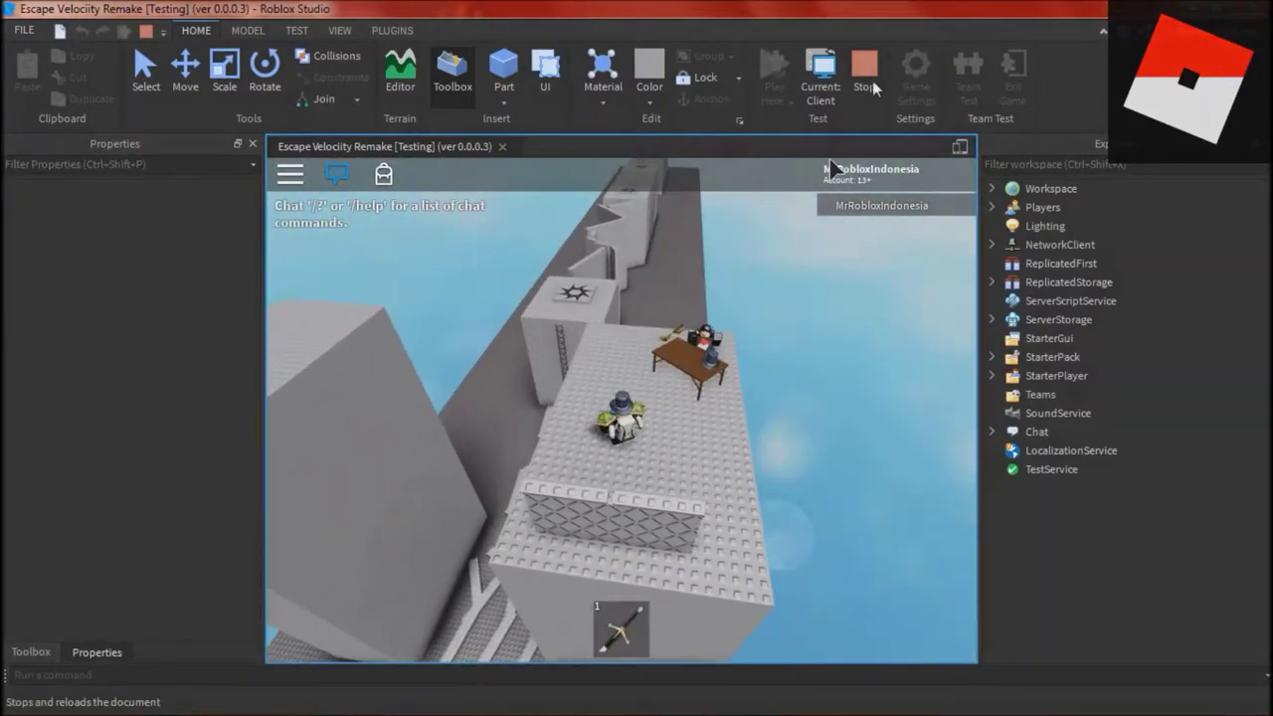
# - Dock the Toolbox together with the Properties panel and browse the sword giver models
pyautogui.scroll(-8, 1063, 372)
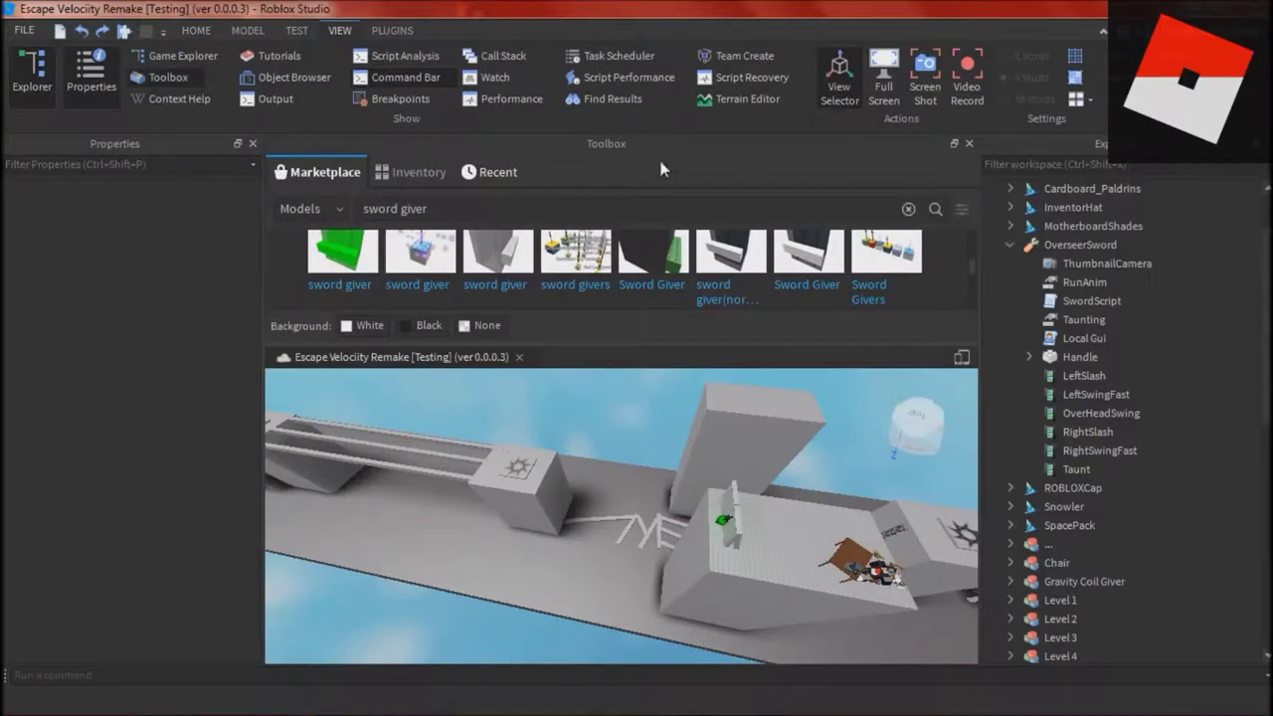
pyautogui.moveTo(449, 177); pyautogui.dragTo(170, 359)
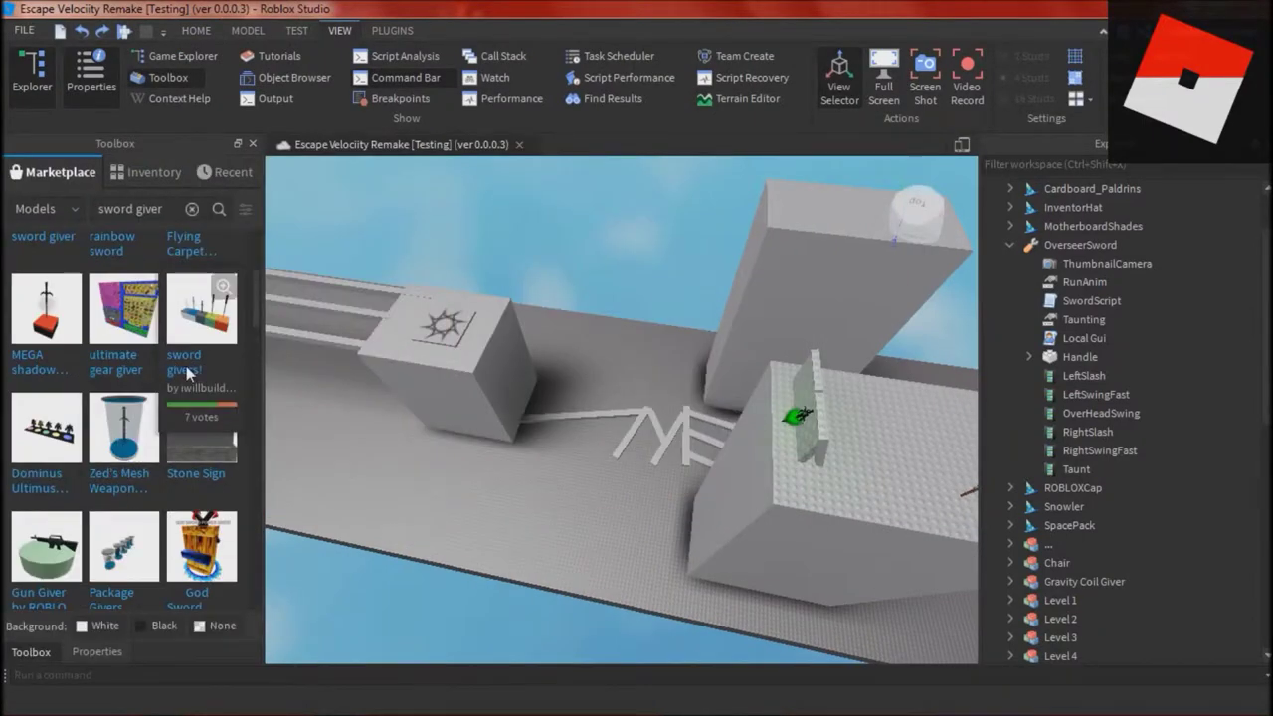
pyautogui.scroll(-3, 149, 438)
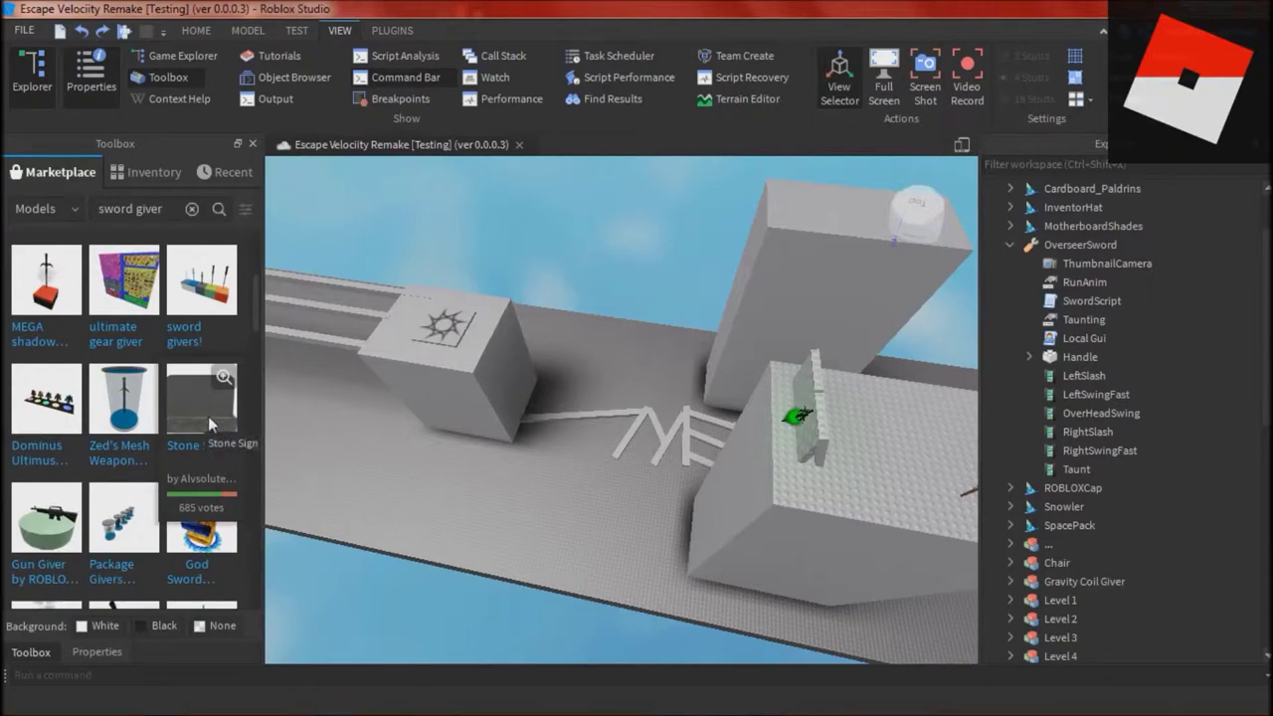
# - Try out the Package Givers model from the sword giver results and delete it
pyautogui.click(124, 519)
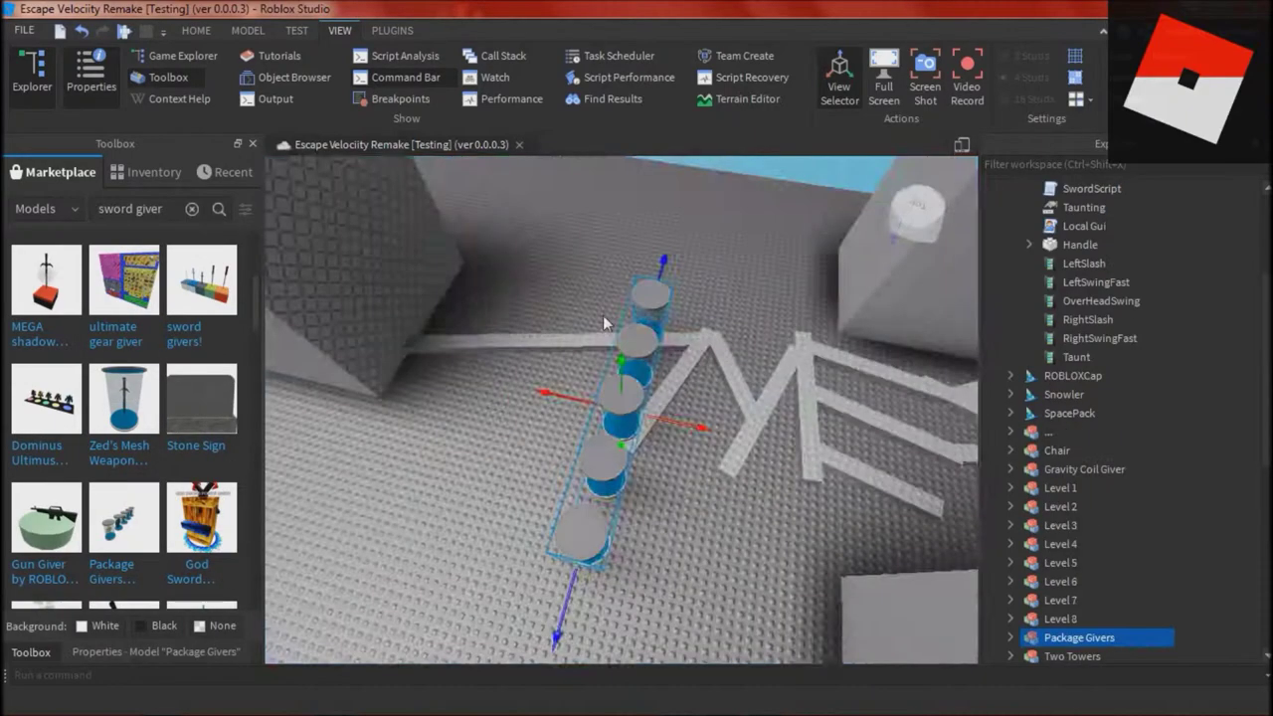
pyautogui.moveTo(603, 315); pyautogui.dragTo(602, 317, button='right')
pyautogui.press('Delete')
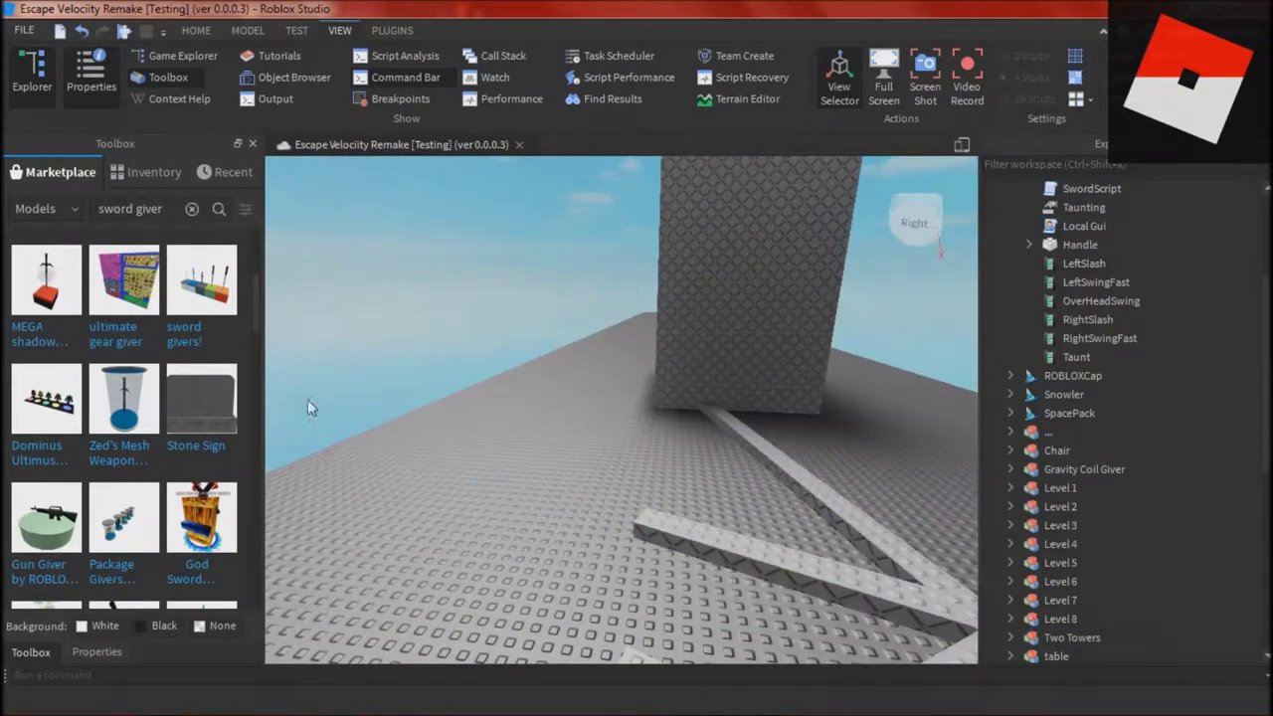
# - Insert the Sword Dispenser model by ROBLOX from the sword giver results and place it on the baseplate
pyautogui.scroll(-2, 100, 432)
pyautogui.scroll(-2, 66, 487)
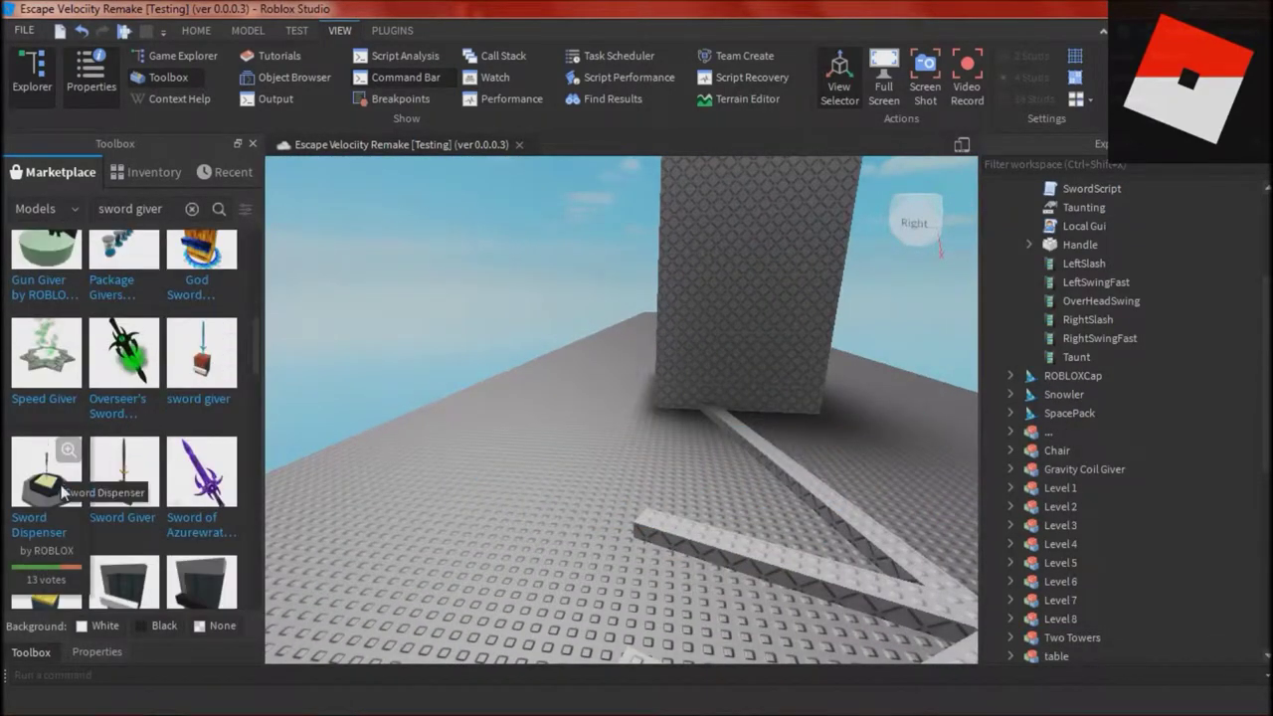
pyautogui.click(62, 492)
pyautogui.click(710, 507)
pyautogui.moveTo(710, 507); pyautogui.dragTo(710, 508, button='right')
pyautogui.click(657, 501)
pyautogui.moveTo(657, 501); pyautogui.dragTo(628, 452)
pyautogui.moveTo(707, 286); pyautogui.dragTo(707, 288, button='right')
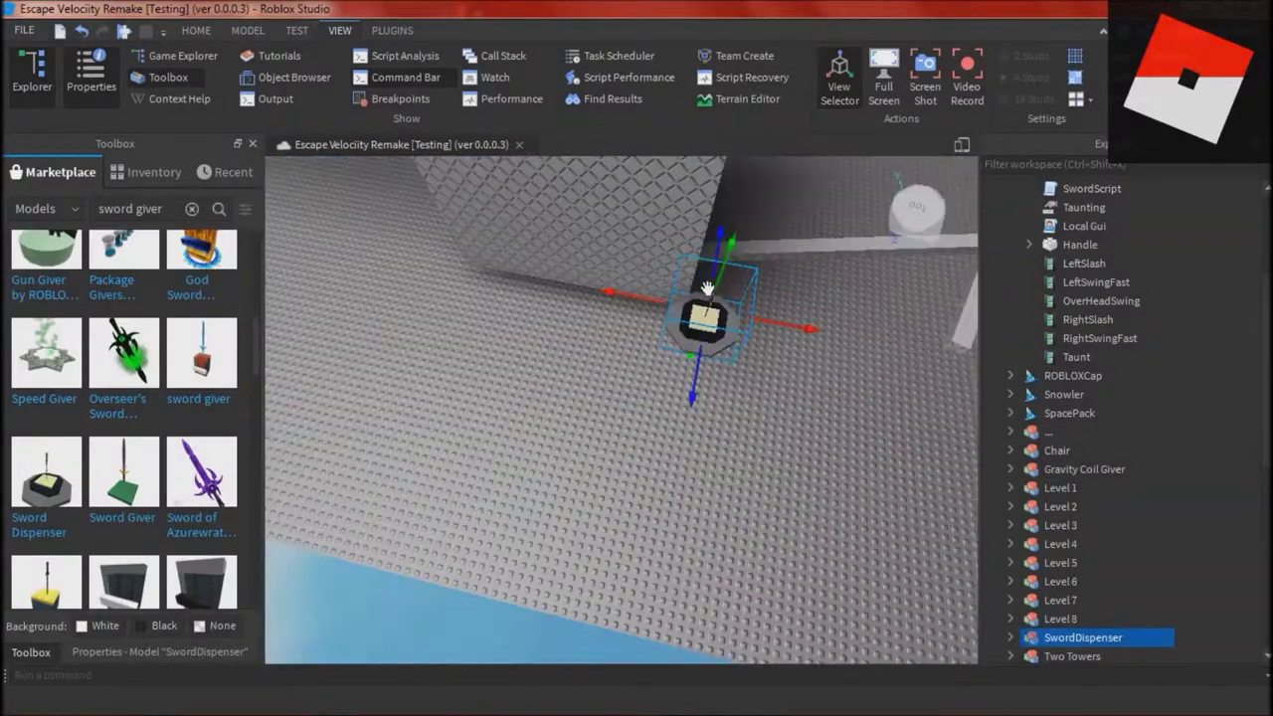
# - Move the sword dispenser onto the tower platform, between the table and the Camping and Highschool signs
pyautogui.moveTo(731, 242); pyautogui.dragTo(745, 196)
pyautogui.moveTo(745, 196); pyautogui.dragTo(745, 198, button='right')
pyautogui.moveTo(548, 252); pyautogui.dragTo(756, 290)
pyautogui.moveTo(755, 290); pyautogui.dragTo(756, 291, button='right')
pyautogui.moveTo(708, 467); pyautogui.dragTo(591, 481)
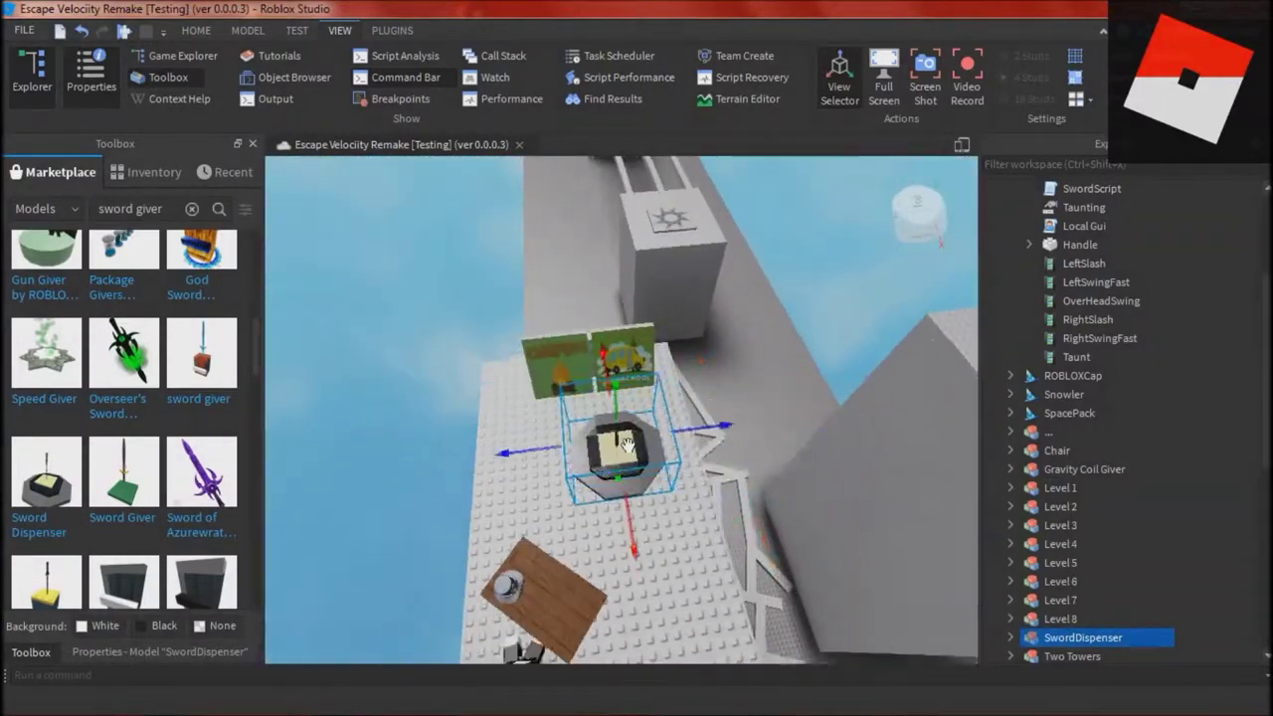
# - Inspect the sword standing in the dispenser and the parts inside the SwordDispenser model
pyautogui.moveTo(670, 339); pyautogui.dragTo(670, 341, button='right')
pyautogui.click(798, 344)
pyautogui.scroll(4, 798, 344)
pyautogui.keyDown('alt'); pyautogui.click(833, 374); pyautogui.keyUp('alt')
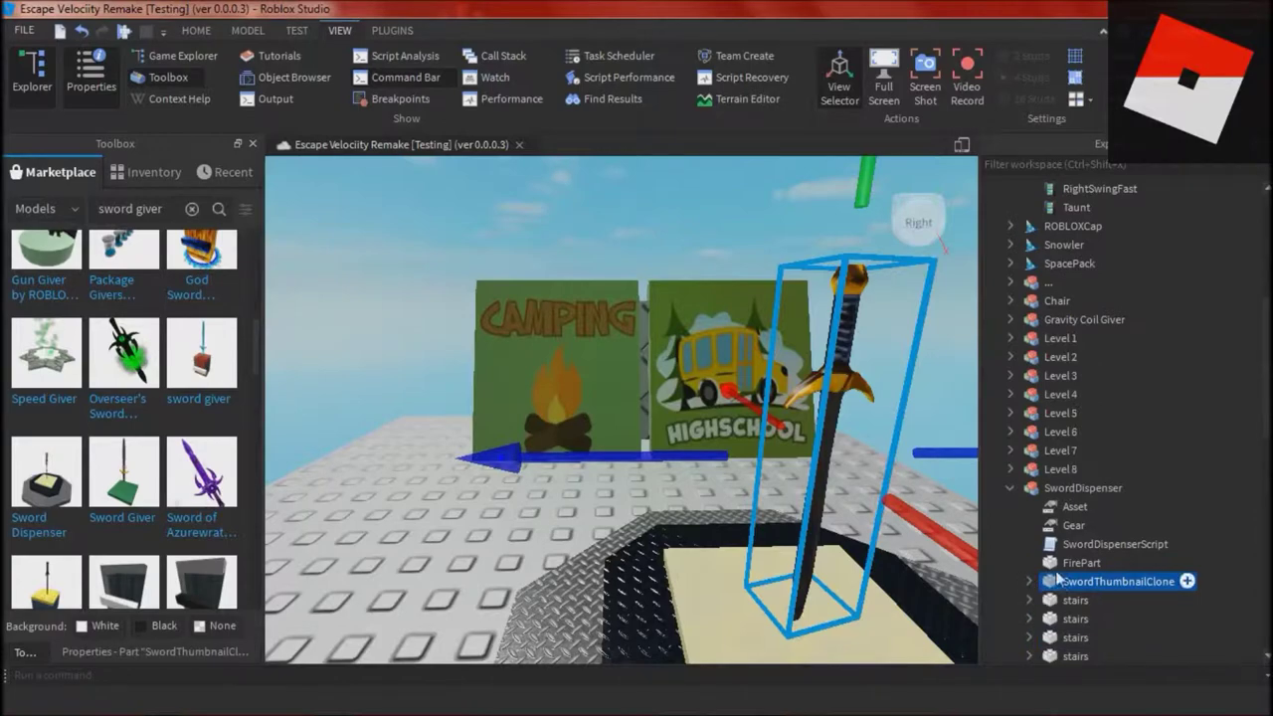
pyautogui.scroll(10, 1028, 411)
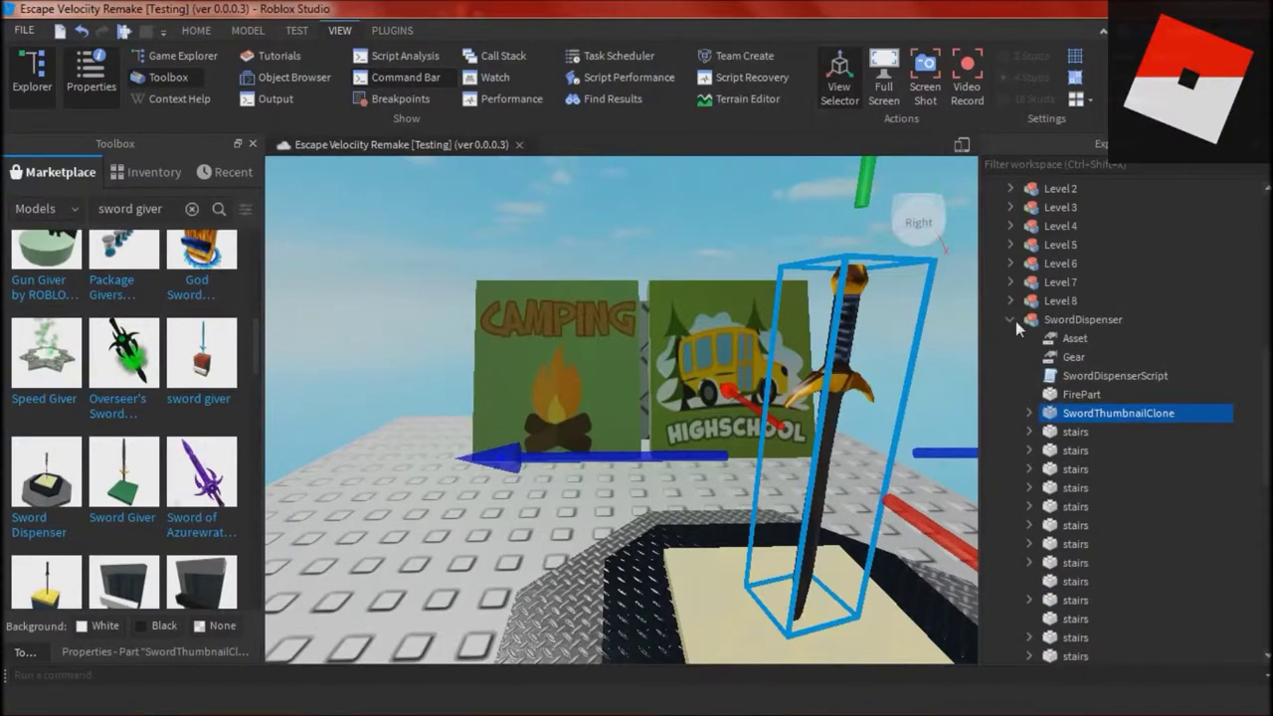
pyautogui.click(1012, 319)
# - Insert the Sword of Azurewrath model and place it on the tower platform beside the dispenser
pyautogui.click(196, 486)
pyautogui.click(707, 385)
pyautogui.moveTo(715, 389); pyautogui.dragTo(714, 388, button='right')
pyautogui.moveTo(662, 370); pyautogui.dragTo(447, 343)
pyautogui.click(570, 241)
pyautogui.moveTo(570, 242); pyautogui.dragTo(505, 369, button='right')
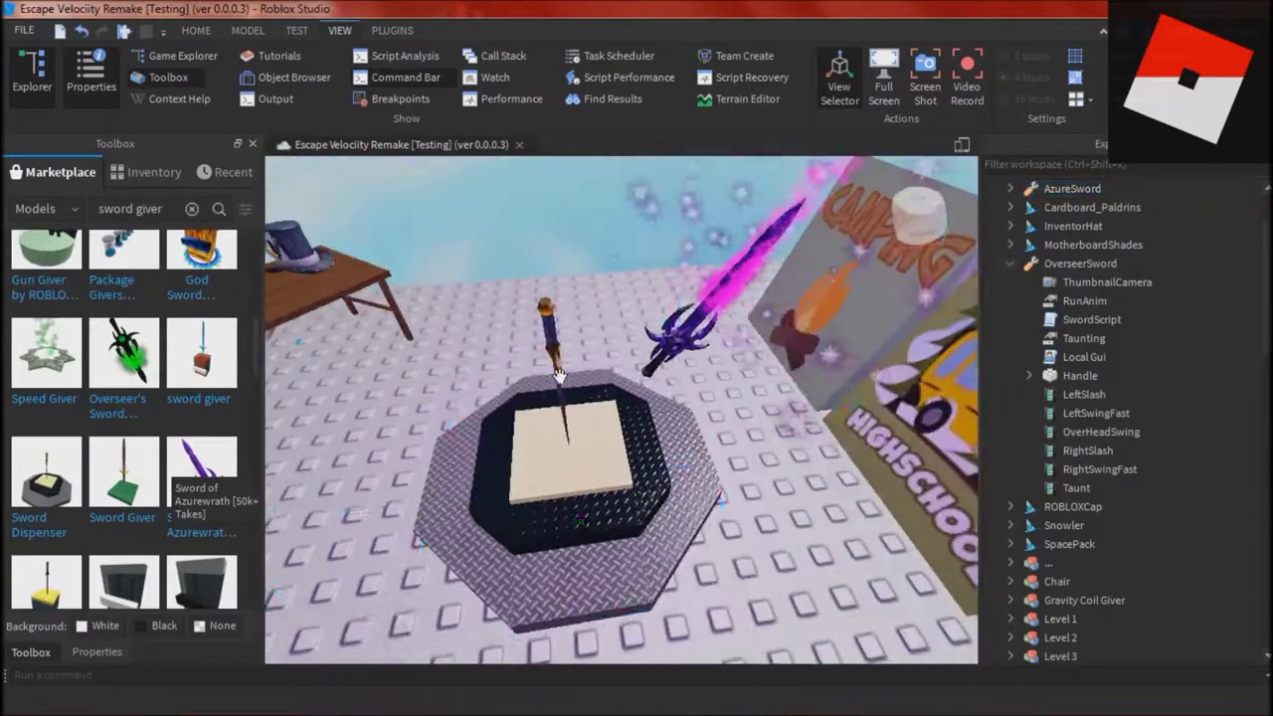
# - Move the AzureSword tool into the SwordDispenser model and rename it Sword
pyautogui.click(535, 418)
pyautogui.scroll(-3, 1088, 474)
pyautogui.click(1084, 562)
pyautogui.click(1079, 469)
pyautogui.click(696, 320)
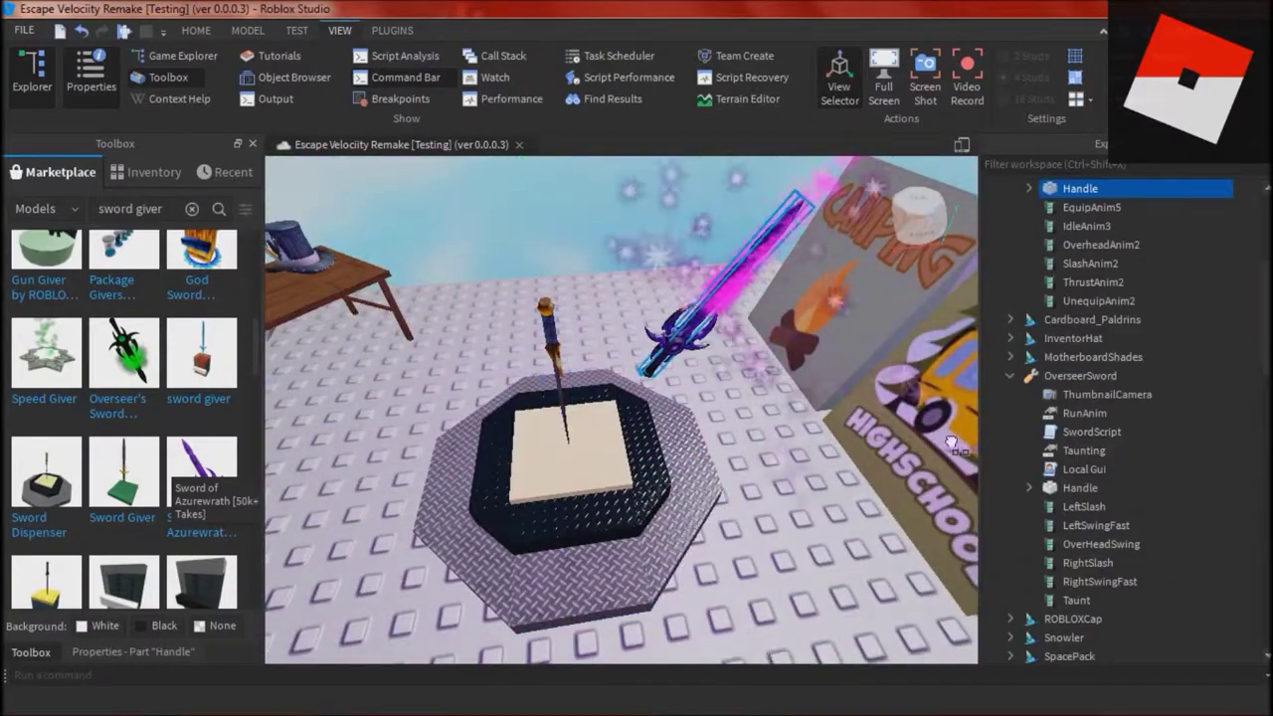
pyautogui.scroll(5, 1018, 287)
pyautogui.click(1012, 263)
pyautogui.moveTo(1045, 265); pyautogui.dragTo(1148, 492)
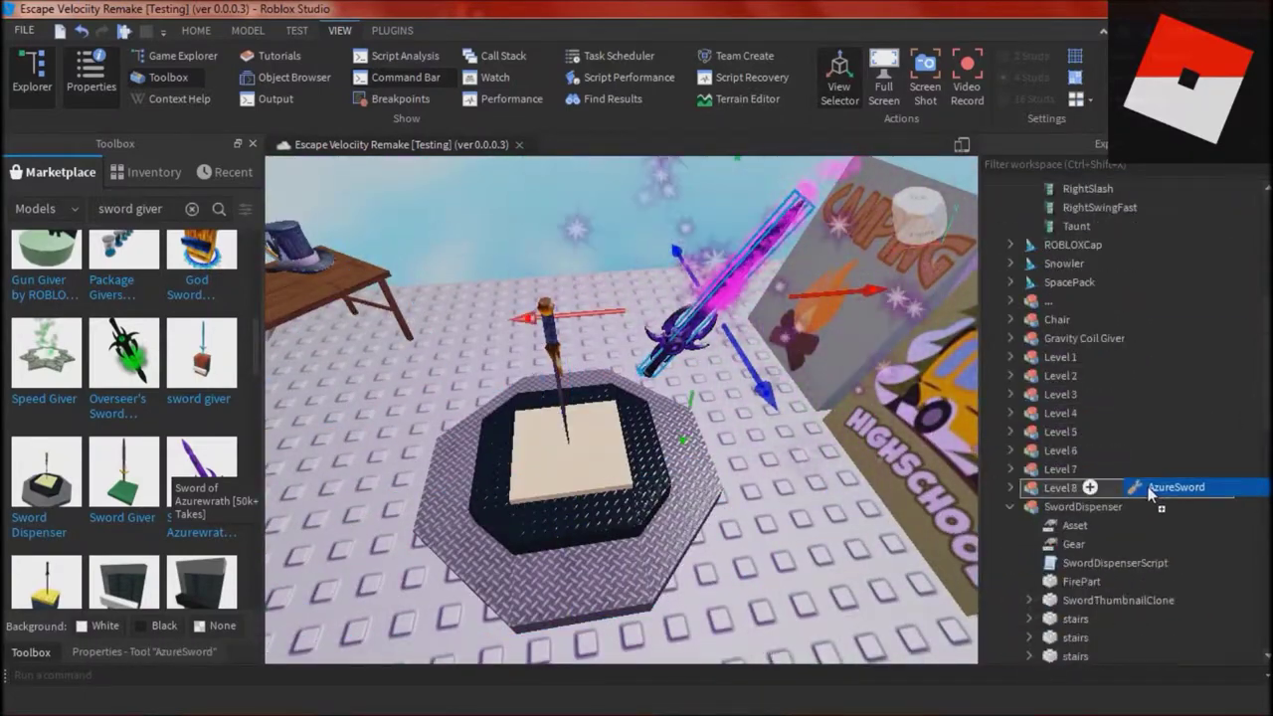
pyautogui.moveTo(1013, 482); pyautogui.dragTo(1066, 508)
pyautogui.doubleClick(1091, 525)
pyautogui.click(198, 34)
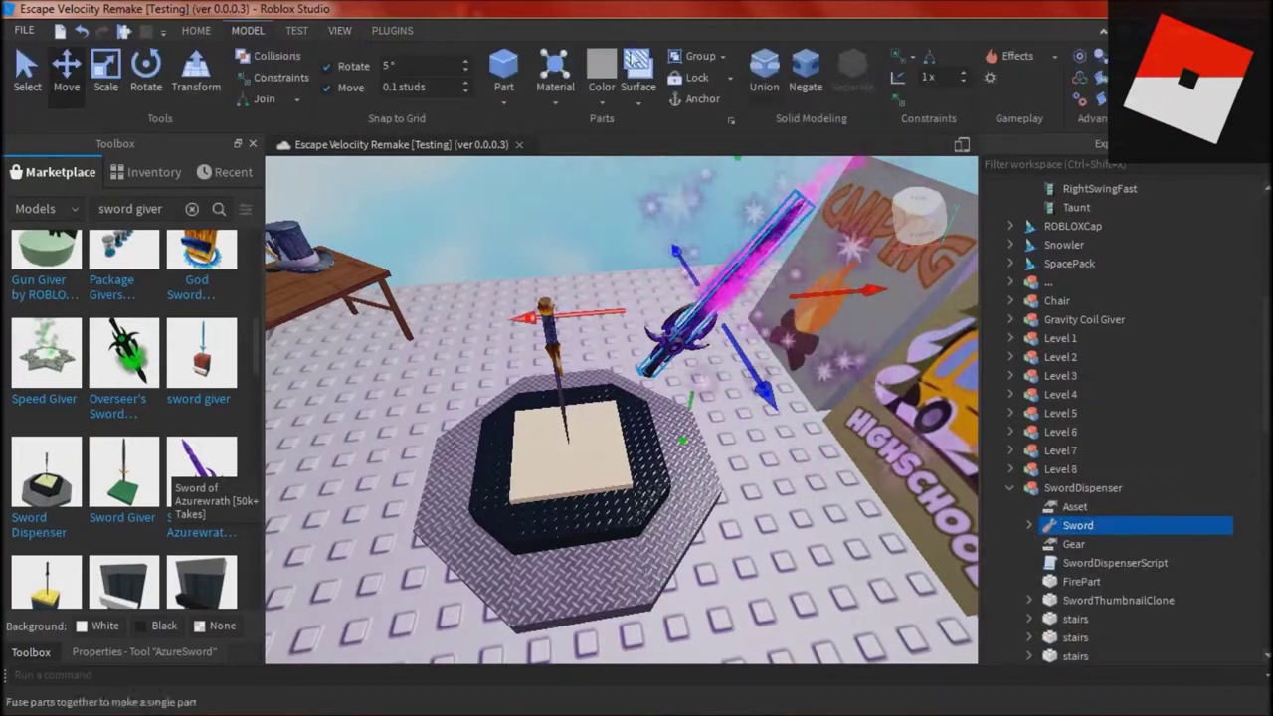
# - Playtest the game, walk the character to the sword dispenser on the tower, and end the test
pyautogui.click(778, 63)
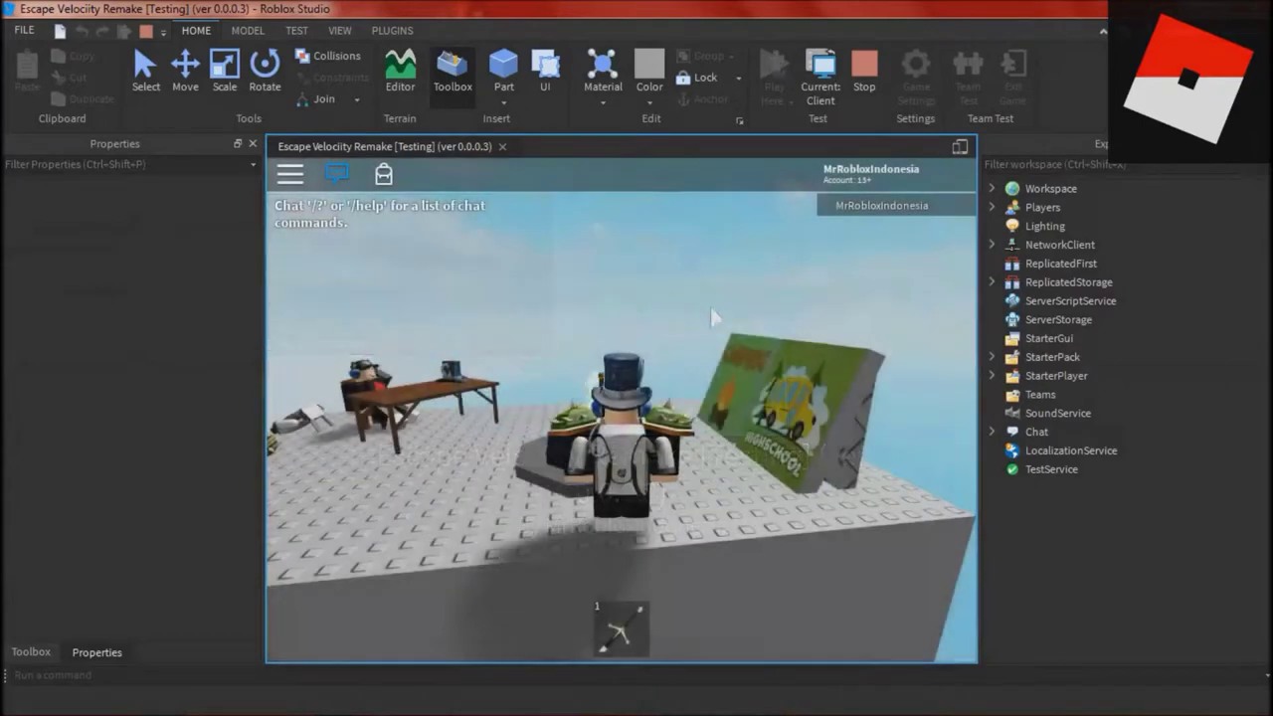
pyautogui.press('w')
pyautogui.moveTo(709, 312); pyautogui.dragTo(711, 312, button='right')
pyautogui.press('w')
pyautogui.press('w')
pyautogui.click(864, 73)
# - Look through the SwordDispenser's parts and select its SwordThumbnailClone
pyautogui.click(764, 351)
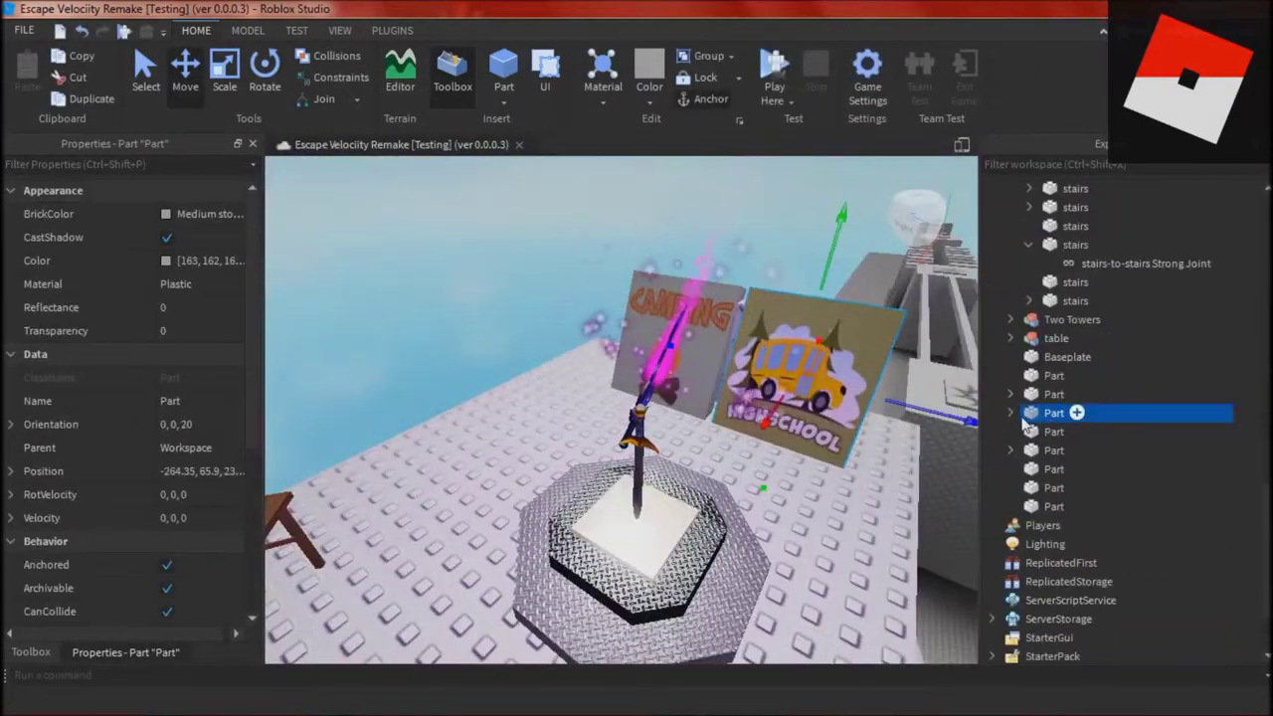
pyautogui.click(1028, 300)
pyautogui.click(1028, 300)
pyautogui.click(1026, 570)
pyautogui.click(1026, 576)
pyautogui.click(1021, 300)
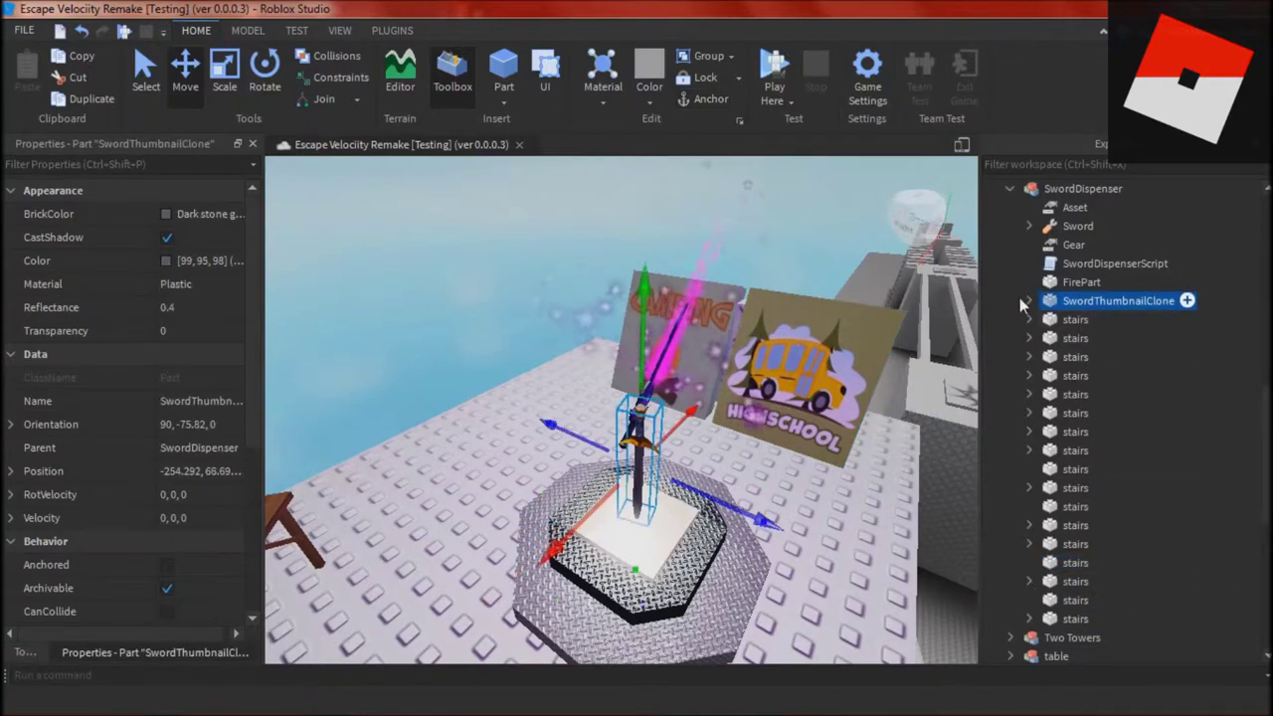
# - Open the SwordDispenserScript and read how it spawns the gear, then return to the 3D view
pyautogui.doubleClick(1093, 263)
pyautogui.scroll(-6, 813, 230)
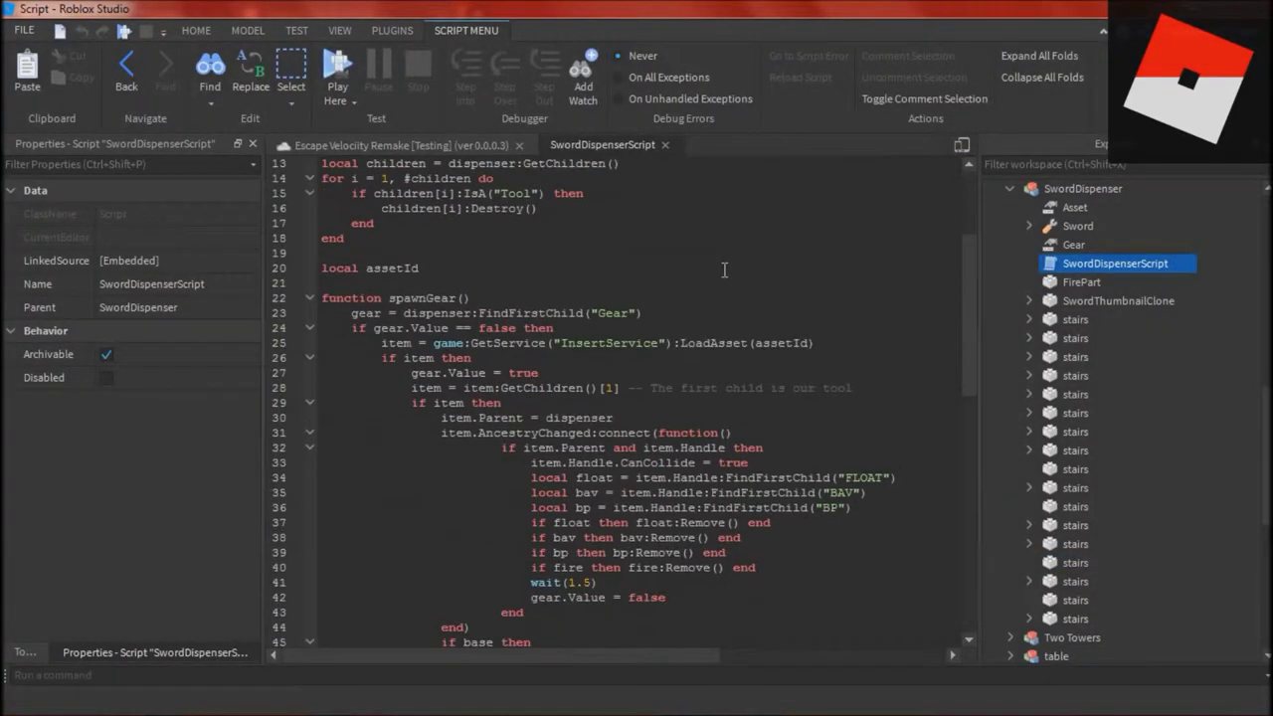
pyautogui.scroll(2, 813, 231)
pyautogui.scroll(4, 484, 271)
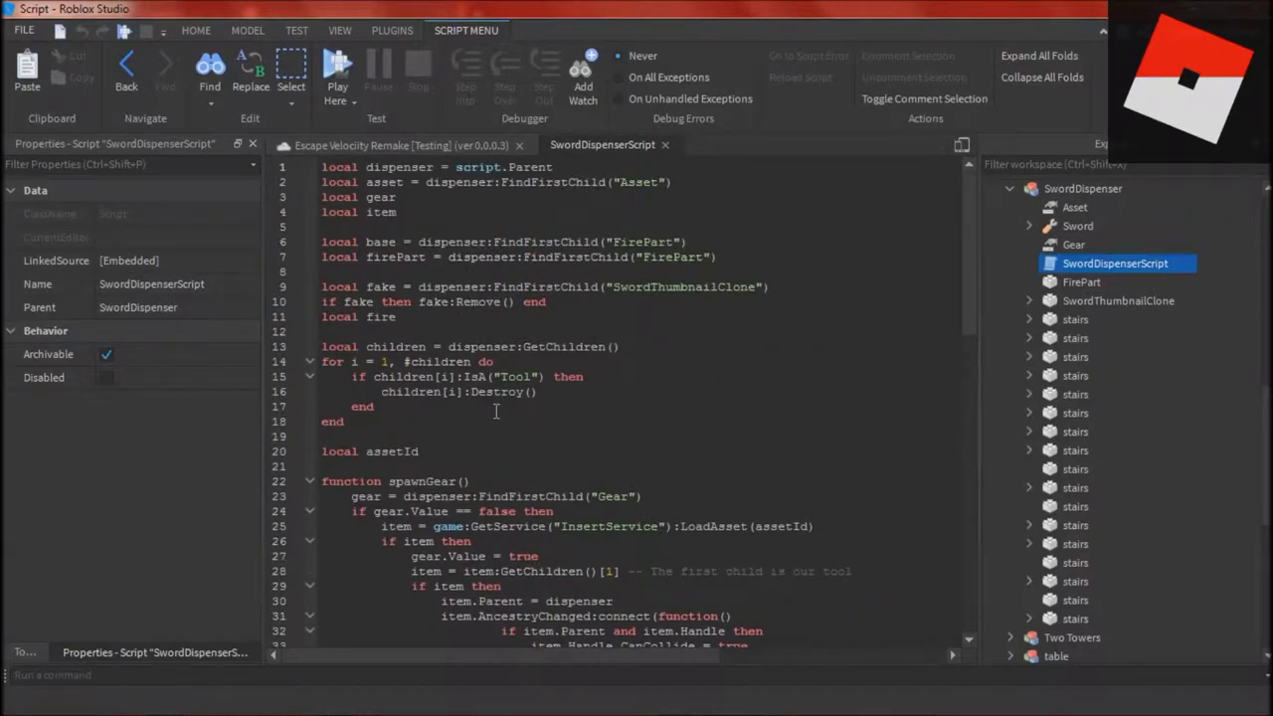
pyautogui.scroll(-2, 513, 369)
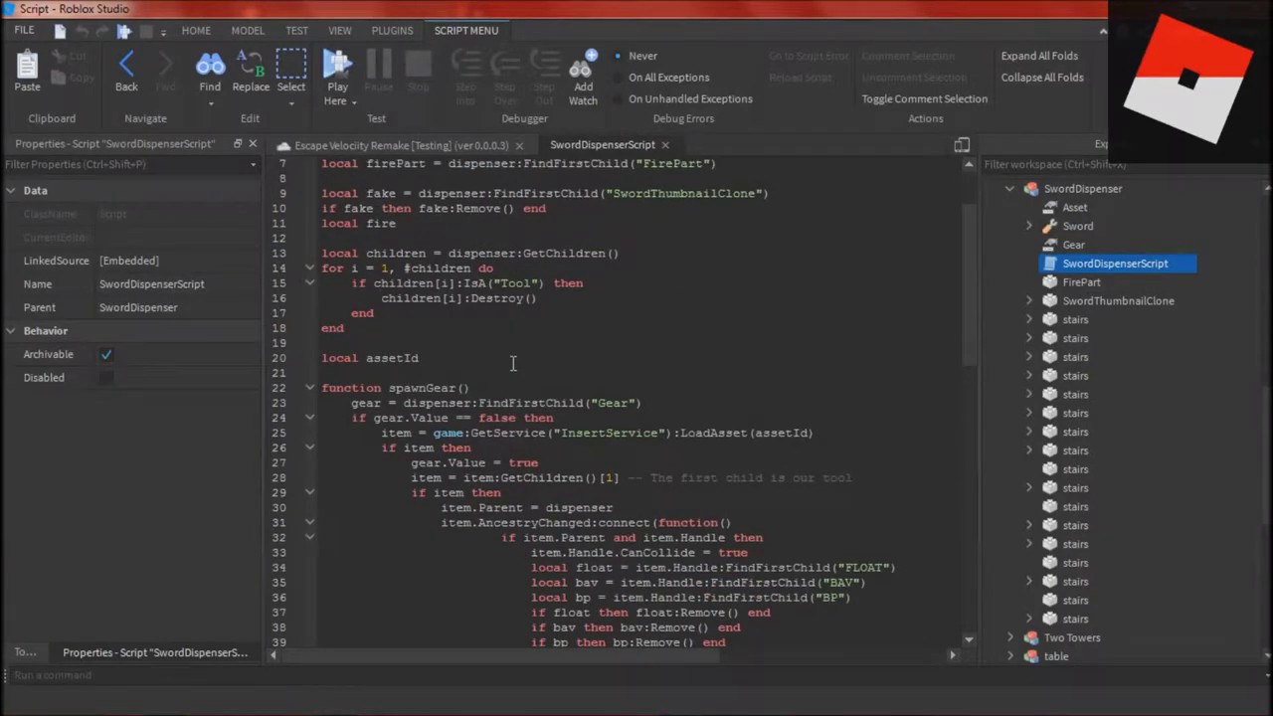
pyautogui.scroll(-4, 513, 363)
pyautogui.scroll(-9, 513, 363)
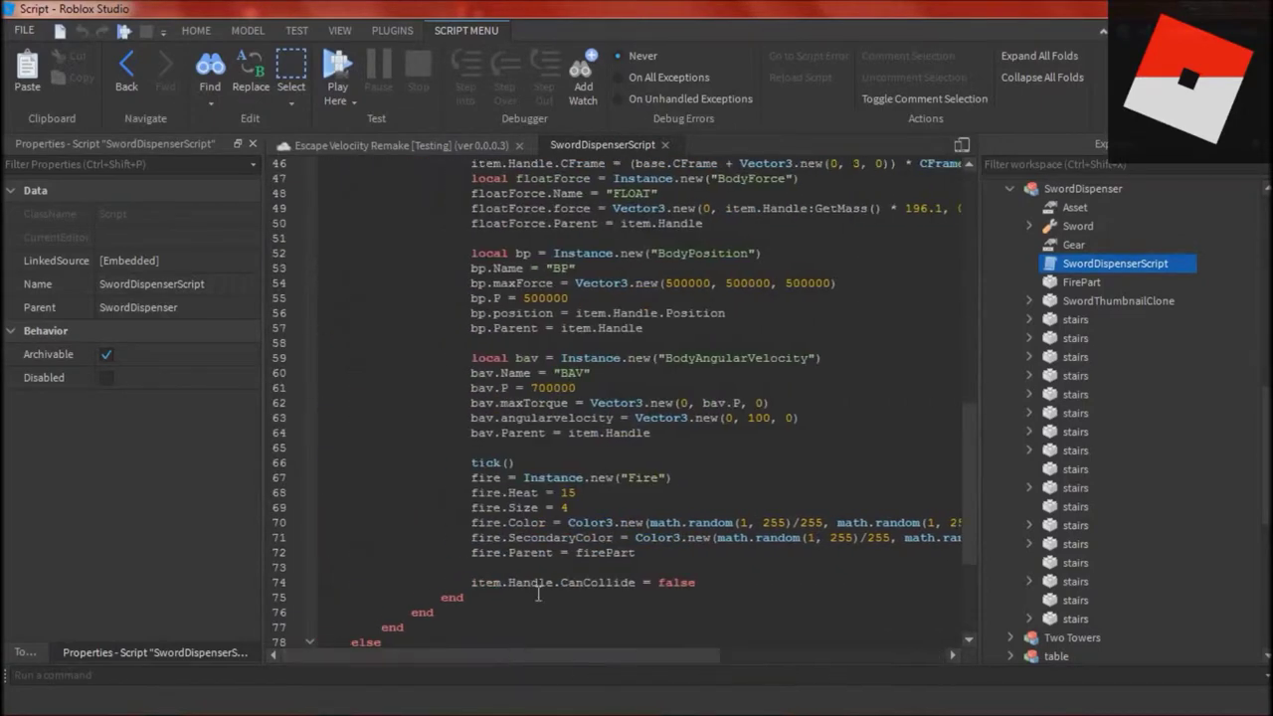
pyautogui.scroll(-4, 537, 590)
pyautogui.scroll(19, 537, 591)
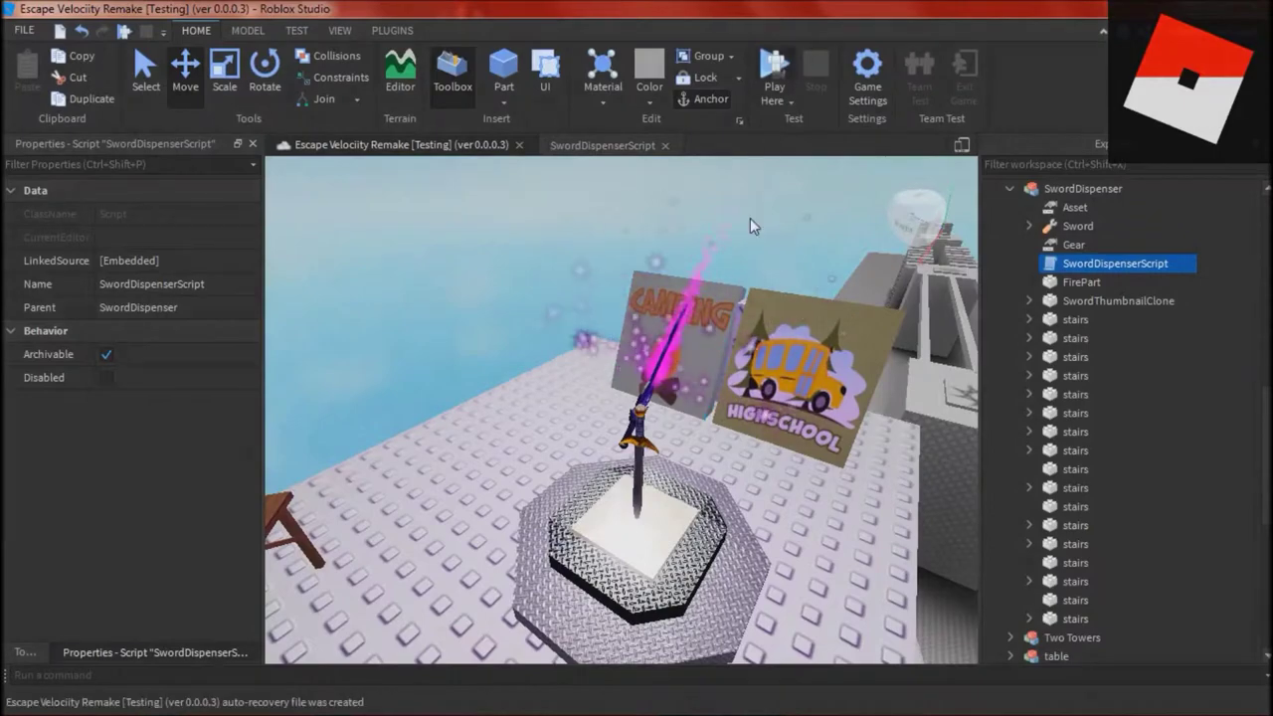
# - Run another playtest, pick up the dispenser's sword, and end the test
pyautogui.press('F5')
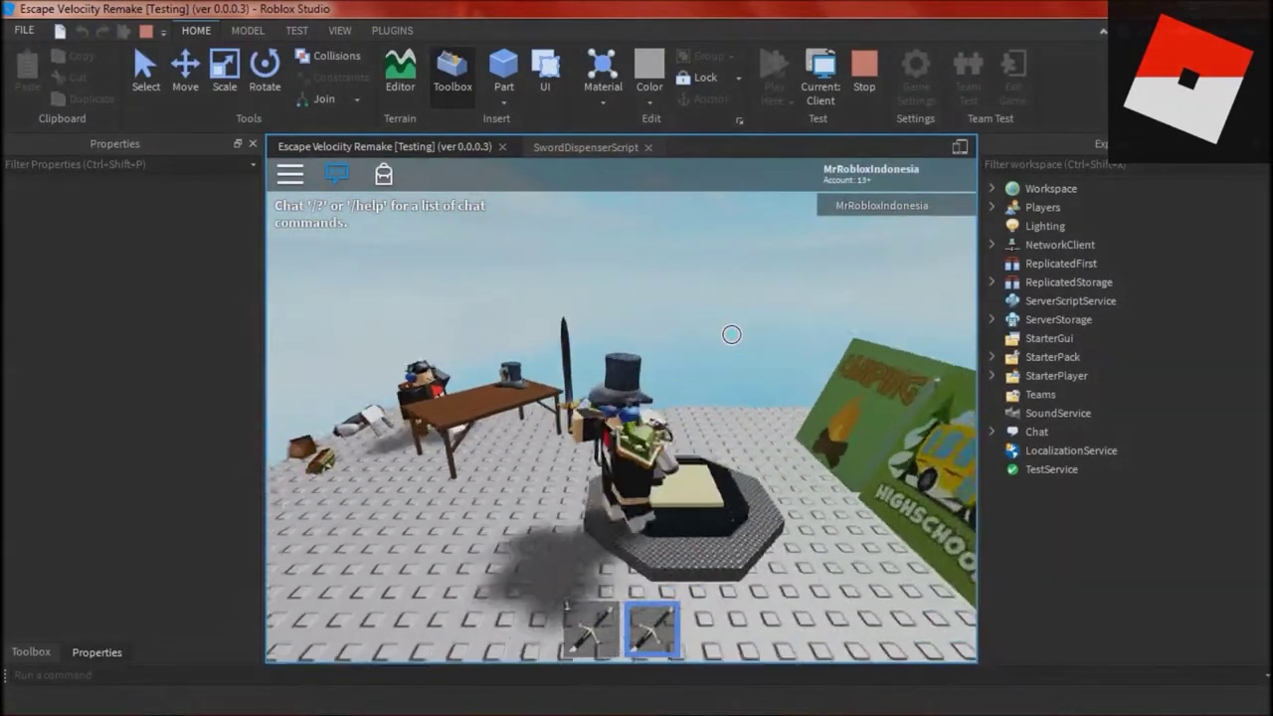
pyautogui.click(861, 77)
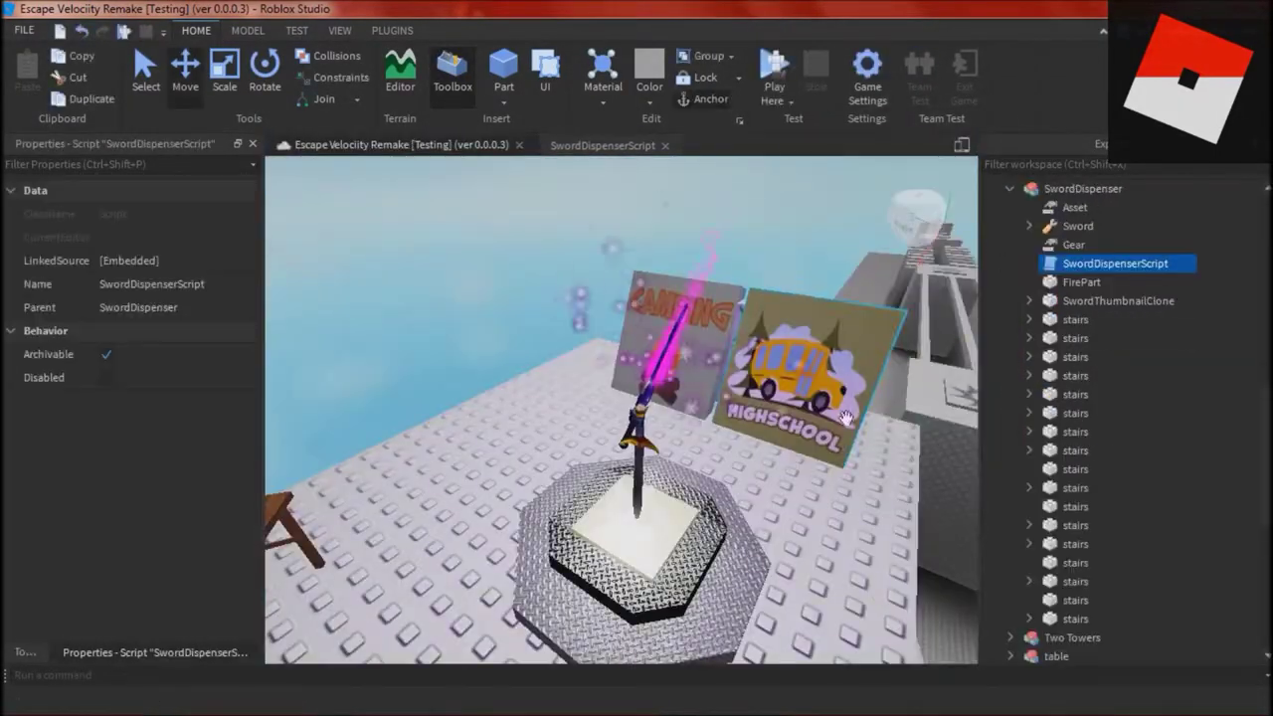
# - Raise the SwordThumbnailClone part high above the sword dispenser
pyautogui.moveTo(651, 460); pyautogui.dragTo(588, 475, button='right')
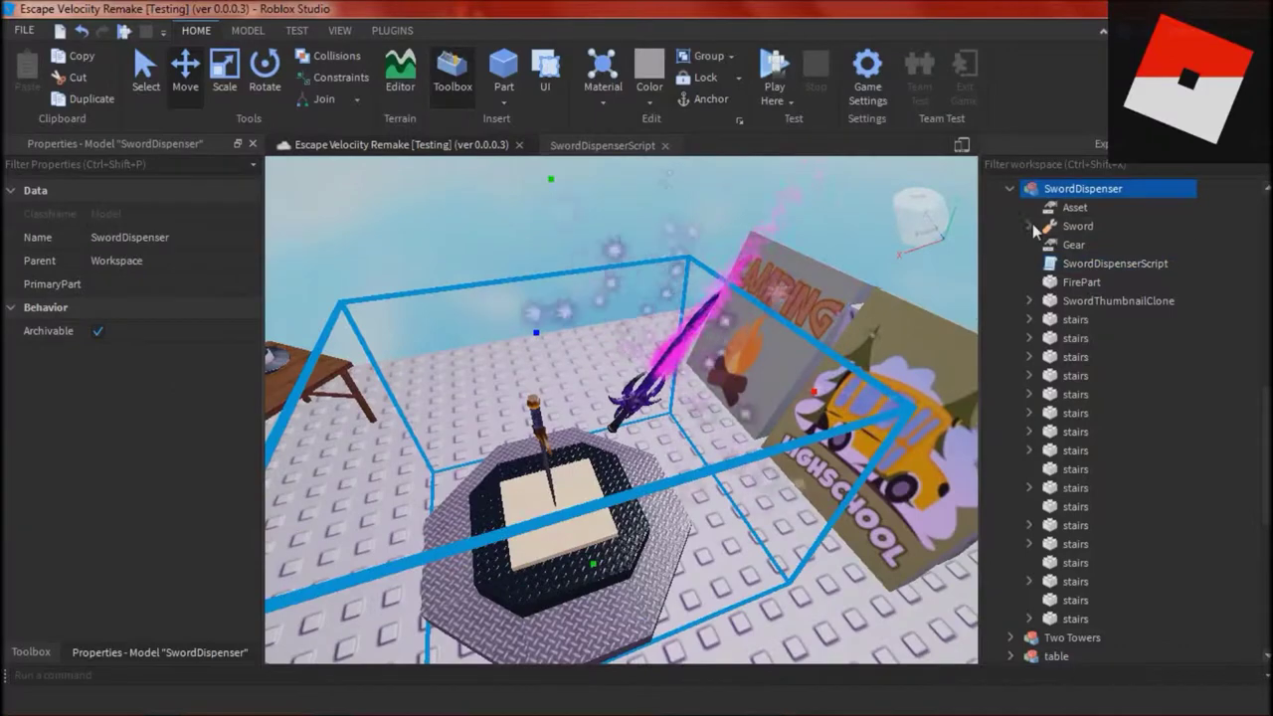
pyautogui.click(1038, 228)
pyautogui.click(1072, 301)
pyautogui.scroll(-5, 637, 328)
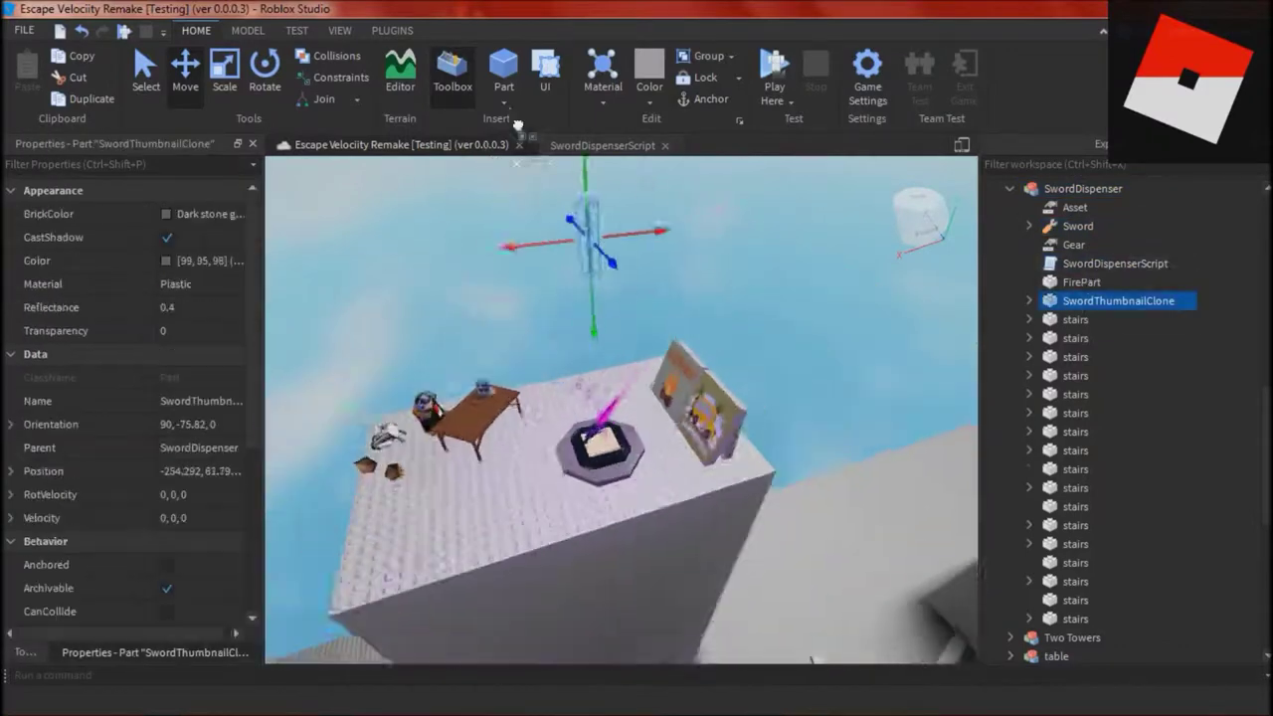
pyautogui.moveTo(517, 127); pyautogui.dragTo(679, 295, button='right')
# - Start a new playtest, take the sword from the dispenser and switch between the carried weapons
pyautogui.click(773, 68)
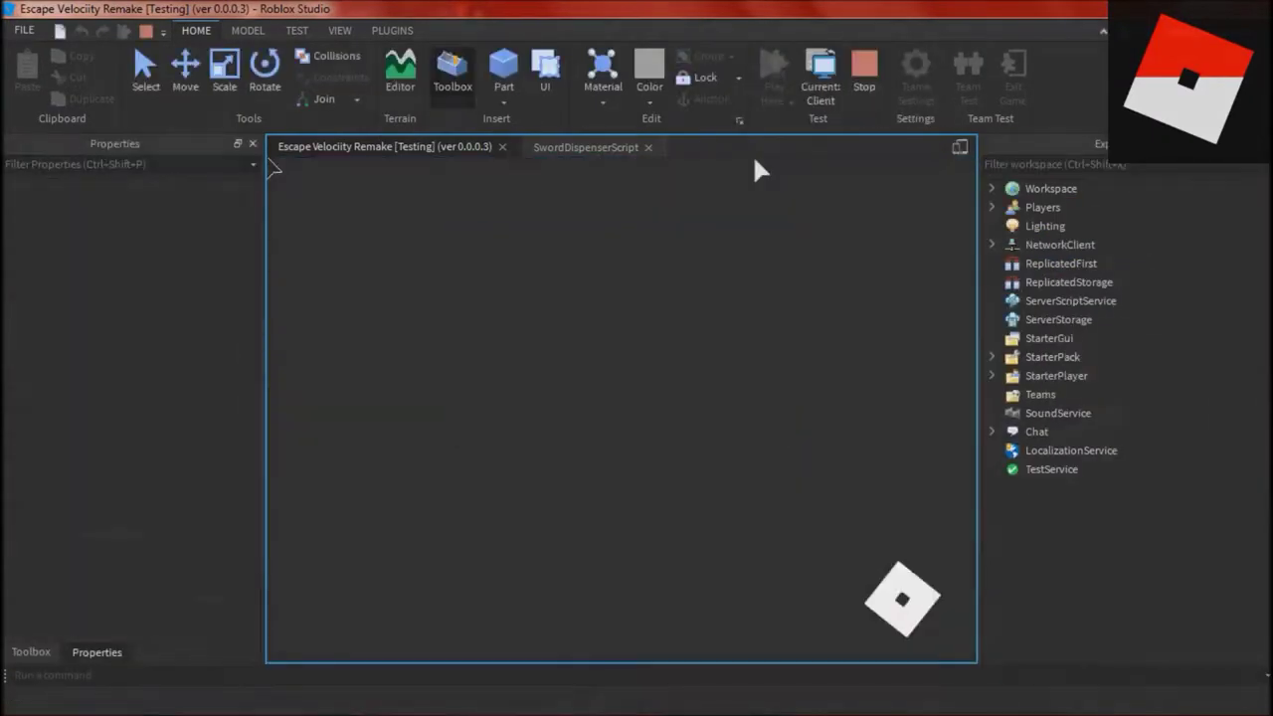
pyautogui.press('d')
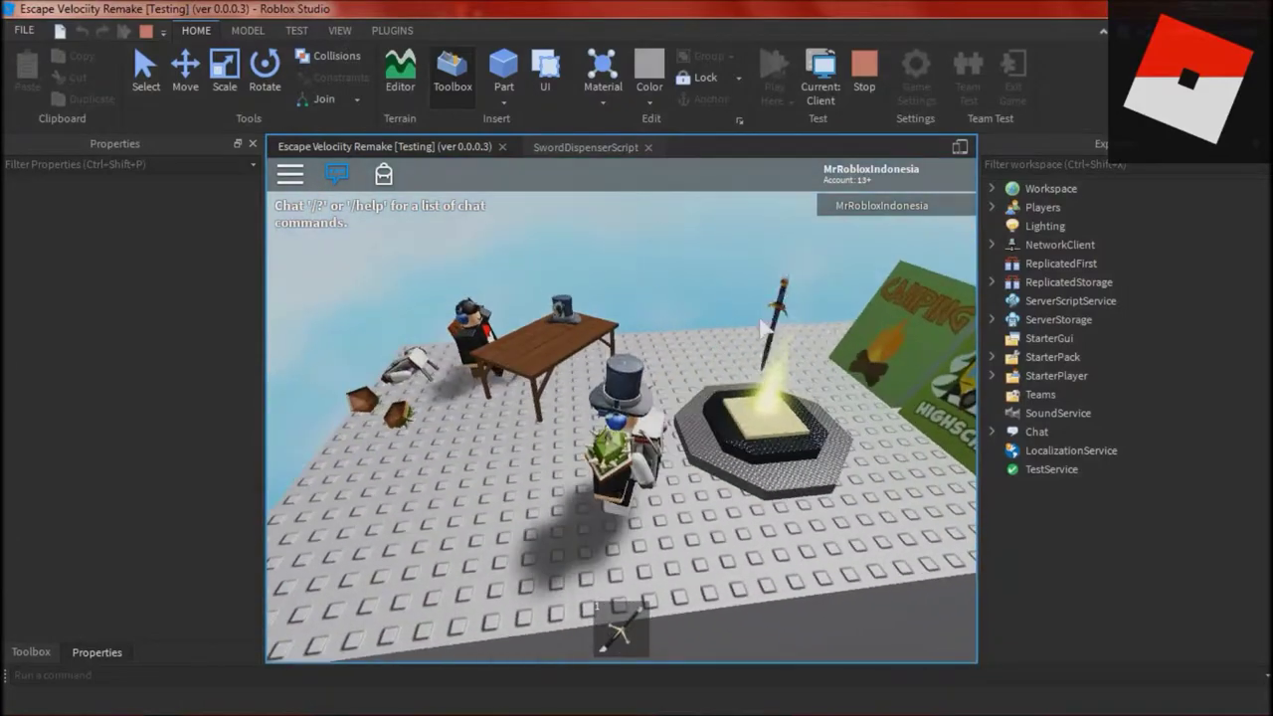
pyautogui.press('a')
pyautogui.press('d')
pyautogui.press('s')
pyautogui.moveTo(760, 318); pyautogui.dragTo(760, 318, button='right')
pyautogui.press('d')
pyautogui.press('2')
pyautogui.press('1')
pyautogui.press('w')
pyautogui.press('1')
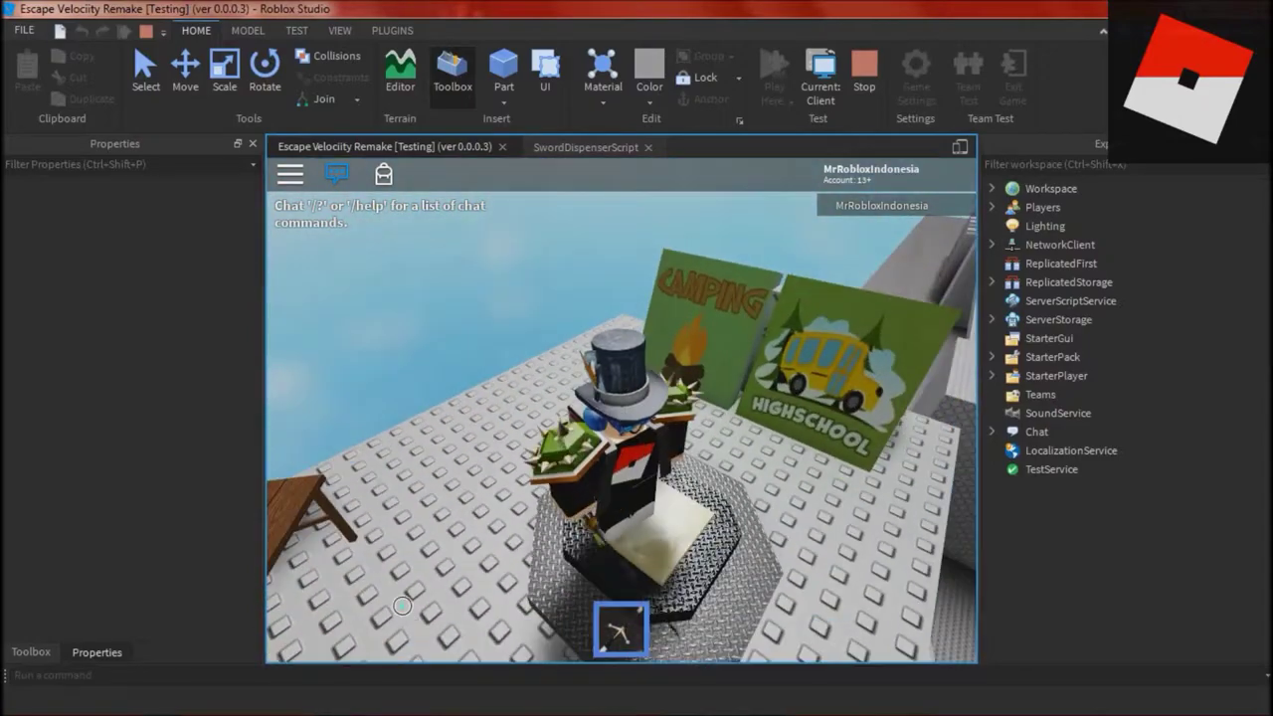
# - Drop the held sword, collect more swords at the dispenser and pick up the Overseer's Sword behind the signs
pyautogui.press('BackSpace')
pyautogui.press('s')
pyautogui.moveTo(402, 606); pyautogui.dragTo(402, 606, button='right')
pyautogui.moveTo(716, 437); pyautogui.dragTo(716, 437, button='right')
pyautogui.scroll(-3, 716, 438)
pyautogui.press('s')
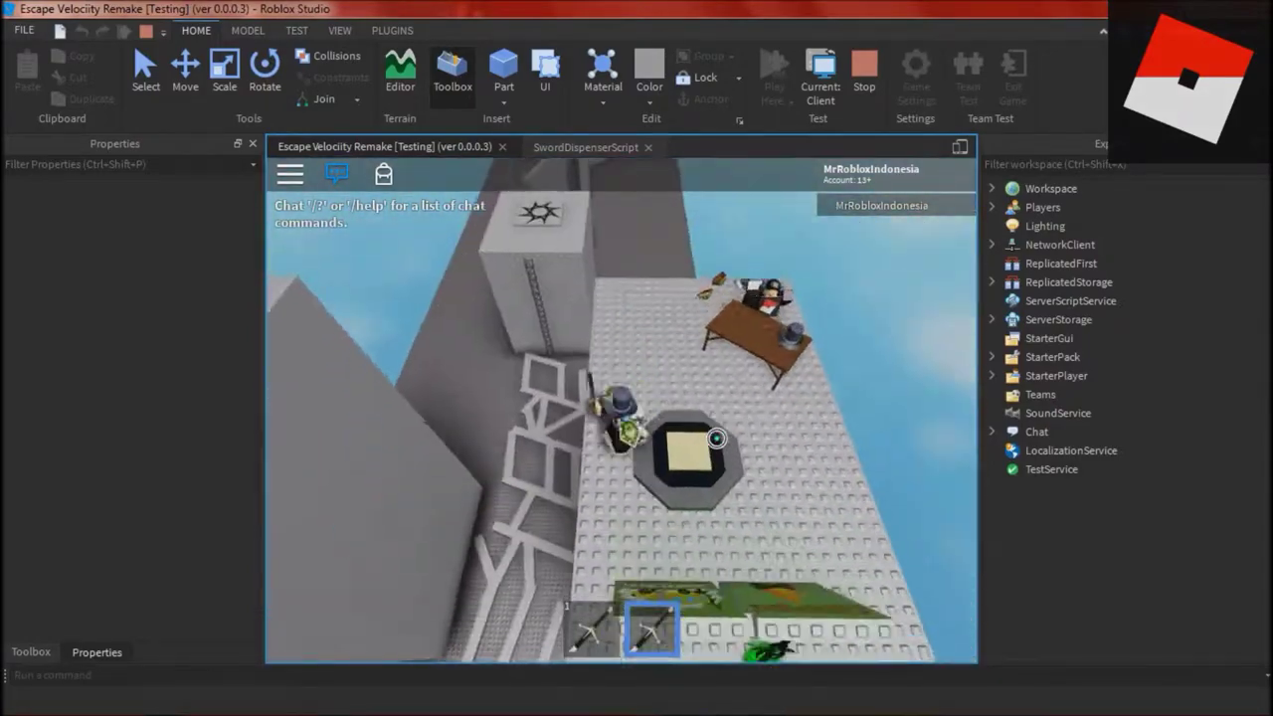
pyautogui.press('s')
pyautogui.press('d')
pyautogui.press('a')
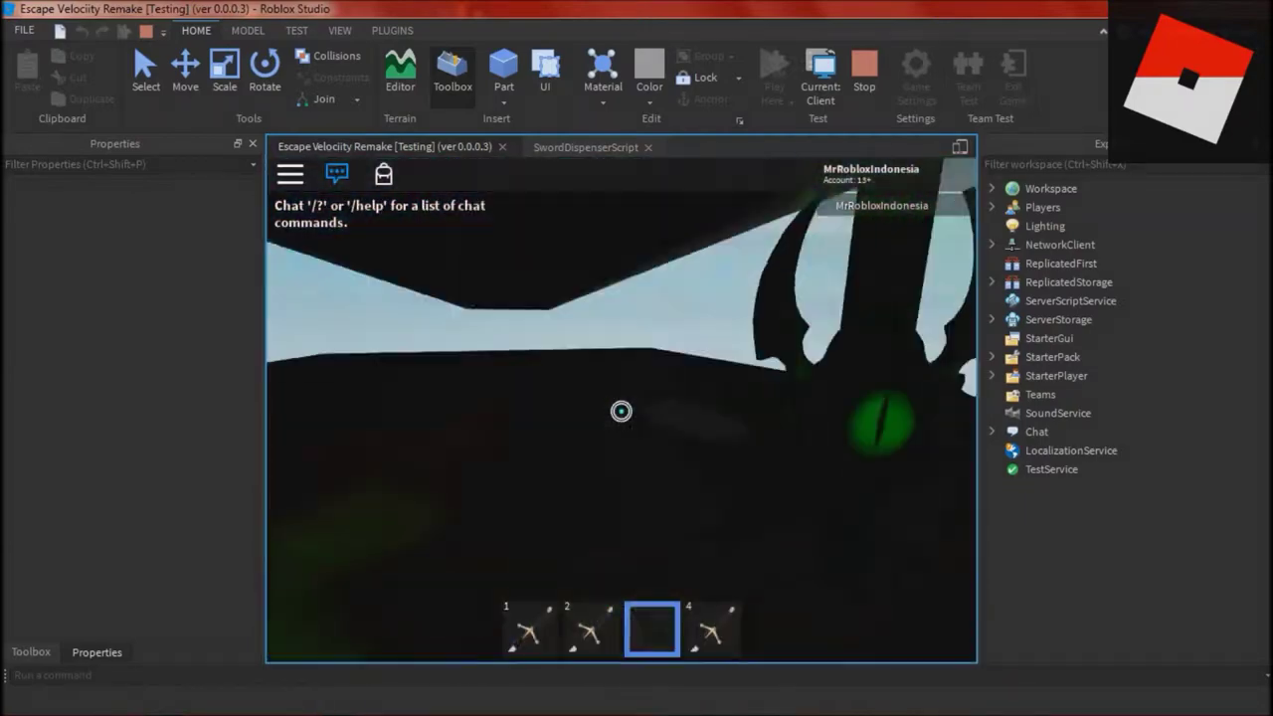
# - Equip the Overseer's Sword, view it in first person, and end the playtest
pyautogui.press('3')
pyautogui.moveTo(622, 410); pyautogui.dragTo(621, 411, button='right')
pyautogui.press('3')
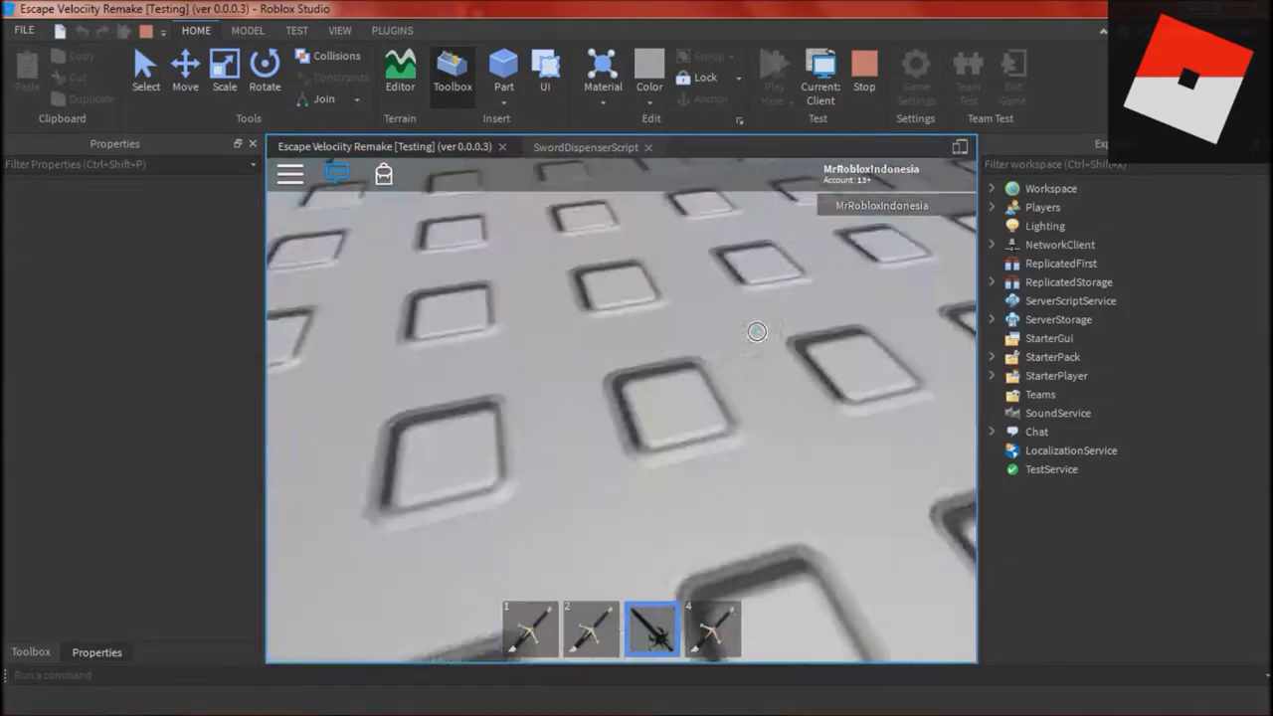
pyautogui.click(864, 81)
# - Take the Sword tool out of the SwordDispenser model and delete the dispenser
pyautogui.moveTo(607, 537); pyautogui.dragTo(607, 537, button='right')
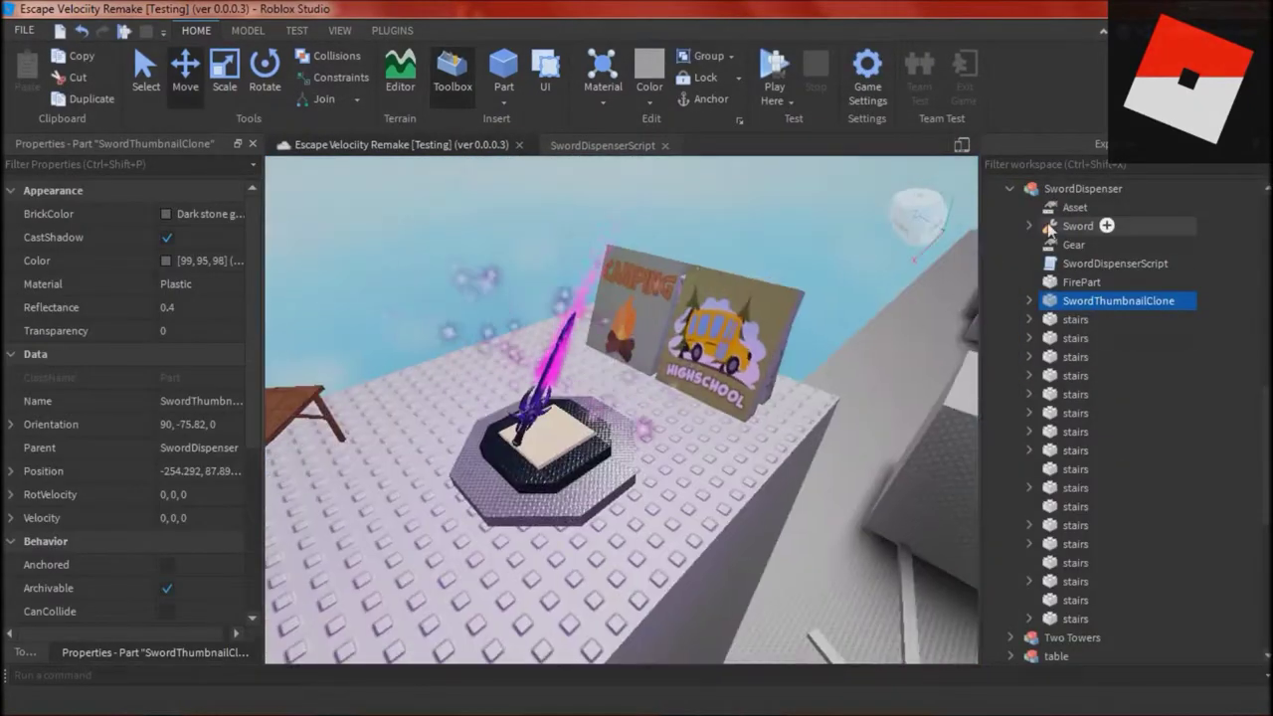
pyautogui.scroll(2, 1054, 231)
pyautogui.click(1053, 343)
pyautogui.scroll(-9, 1069, 302)
pyautogui.click(1067, 340)
pyautogui.press('Delete')
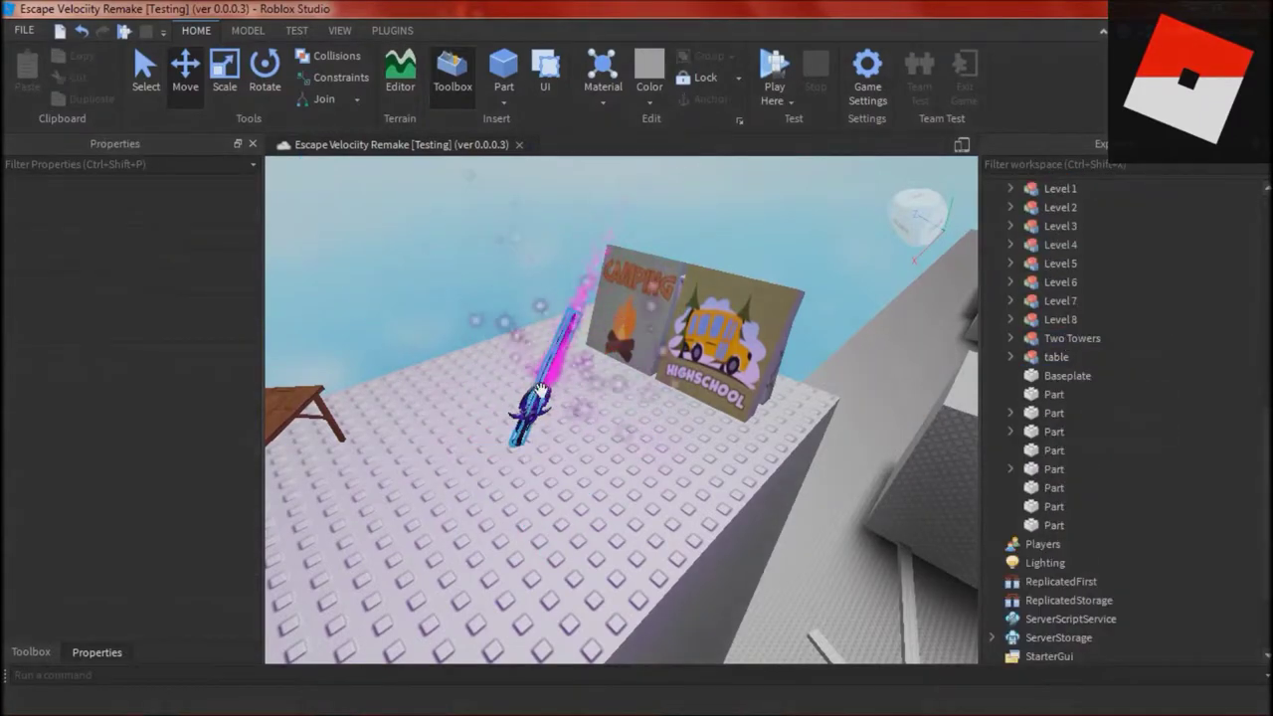
# - Select the sword's handle beside the camping and highschool signs and move it off the platform down towards the tall pillars
pyautogui.click(537, 402)
pyautogui.moveTo(463, 431); pyautogui.dragTo(425, 447)
pyautogui.moveTo(425, 448); pyautogui.dragTo(424, 448, button='right')
pyautogui.moveTo(425, 447); pyautogui.dragTo(425, 446)
pyautogui.moveTo(425, 448); pyautogui.dragTo(425, 446, button='right')
pyautogui.moveTo(425, 447); pyautogui.dragTo(426, 446)
pyautogui.moveTo(425, 447); pyautogui.dragTo(426, 447, button='right')
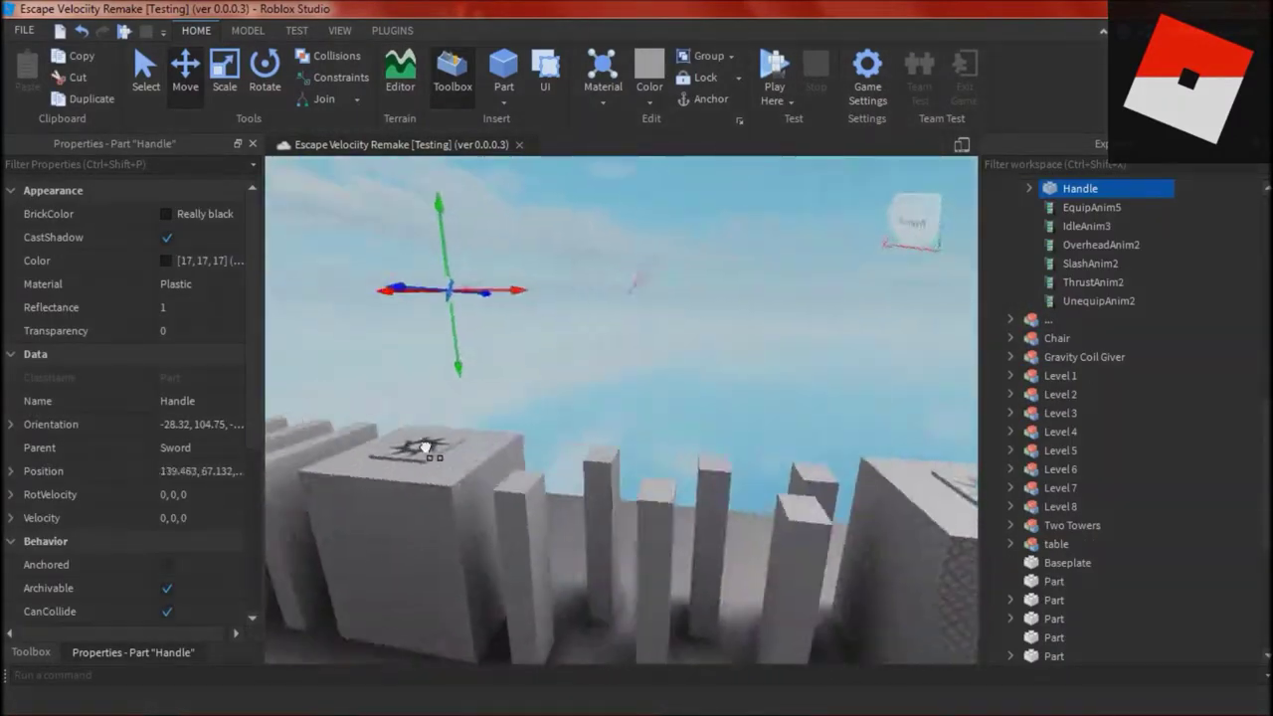
pyautogui.moveTo(425, 446); pyautogui.dragTo(484, 413)
pyautogui.moveTo(484, 413); pyautogui.dragTo(484, 413, button='right')
pyautogui.click(645, 355)
pyautogui.moveTo(645, 355); pyautogui.dragTo(631, 451, button='right')
pyautogui.click(630, 451)
pyautogui.moveTo(630, 338); pyautogui.dragTo(628, 440)
# - Centre the sword between the two pillars at about X 180.3 and rotate it to a new heading
pyautogui.moveTo(627, 440); pyautogui.dragTo(690, 313, button='right')
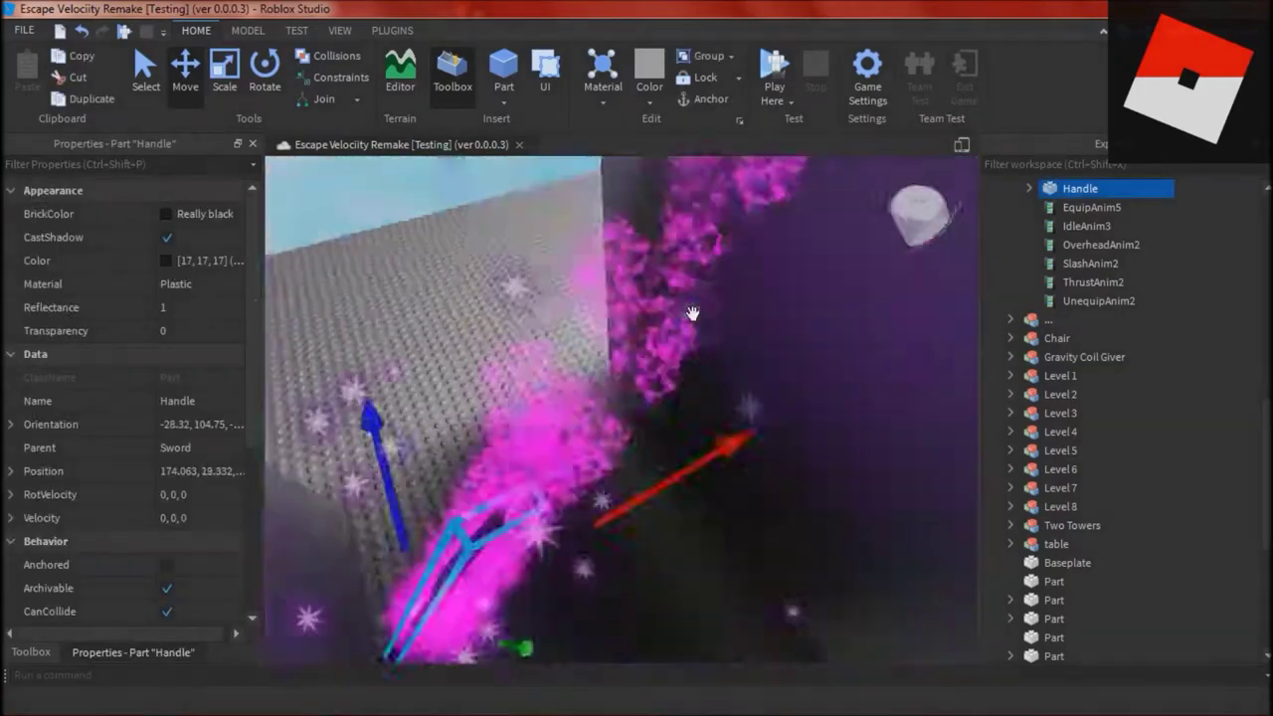
pyautogui.moveTo(721, 437); pyautogui.dragTo(762, 408)
pyautogui.moveTo(762, 409); pyautogui.dragTo(595, 289, button='right')
pyautogui.click(595, 289)
pyautogui.click(636, 427)
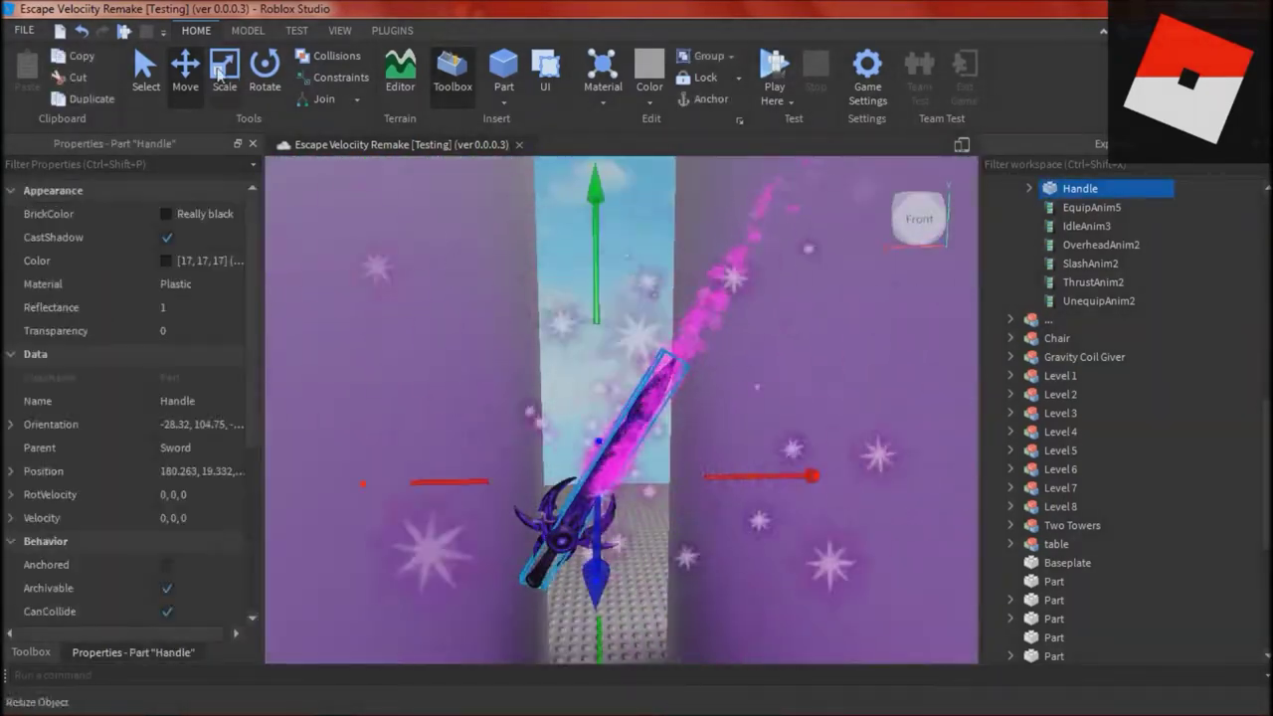
pyautogui.click(265, 75)
pyautogui.moveTo(737, 577); pyautogui.dragTo(597, 406)
pyautogui.click(638, 256)
# - Duplicate the large dark slab beneath the course and raise the copy above the original
pyautogui.moveTo(637, 256); pyautogui.dragTo(623, 364, button='right')
pyautogui.press('w')
pyautogui.press('s')
pyautogui.click(623, 364)
pyautogui.hotkey('ctrl', 'd')
pyautogui.click(185, 75)
pyautogui.click(247, 31)
pyautogui.moveTo(560, 308); pyautogui.dragTo(557, 256)
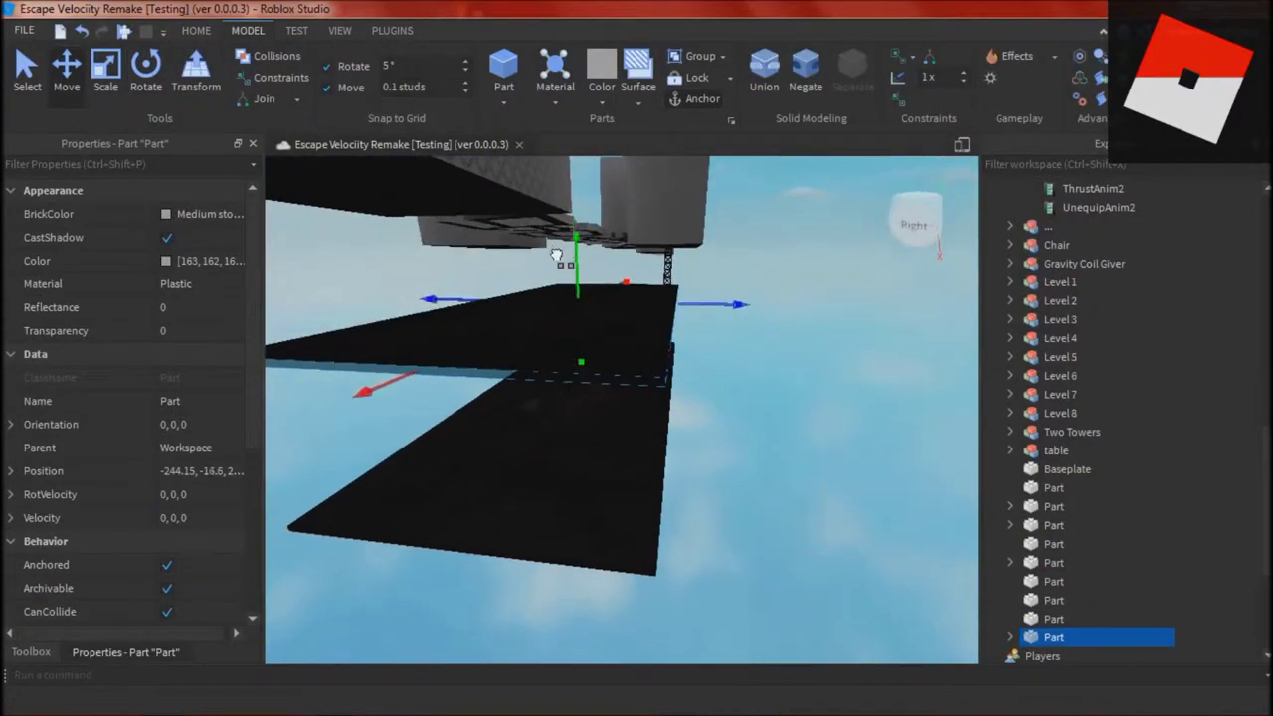
# - Shift the copied slab sideways, remove the item nested in it and set its transparency to 0.5
pyautogui.moveTo(556, 256); pyautogui.dragTo(559, 258, button='right')
pyautogui.moveTo(662, 341); pyautogui.dragTo(798, 357)
pyautogui.moveTo(799, 358); pyautogui.dragTo(794, 356, button='right')
pyautogui.press('d')
pyautogui.moveTo(733, 343); pyautogui.dragTo(639, 340)
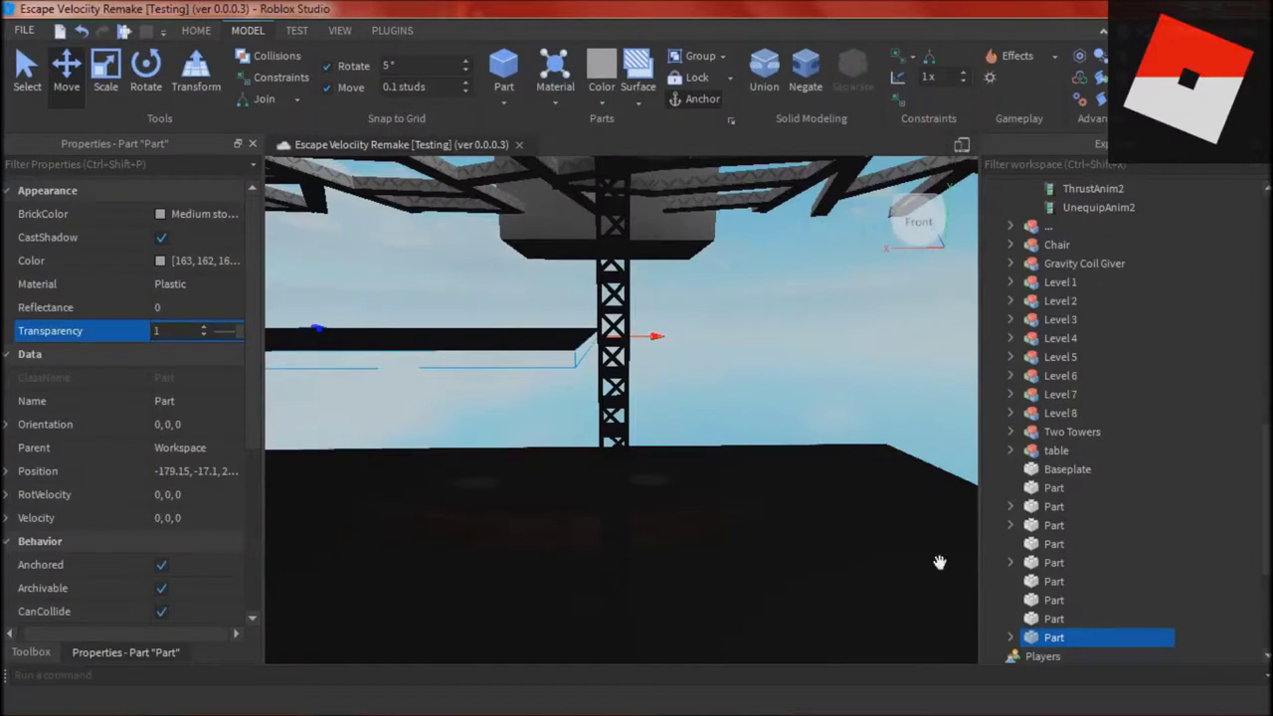
pyautogui.click(1010, 637)
pyautogui.click(1039, 657)
pyautogui.click(209, 330)
pyautogui.write('0.5')
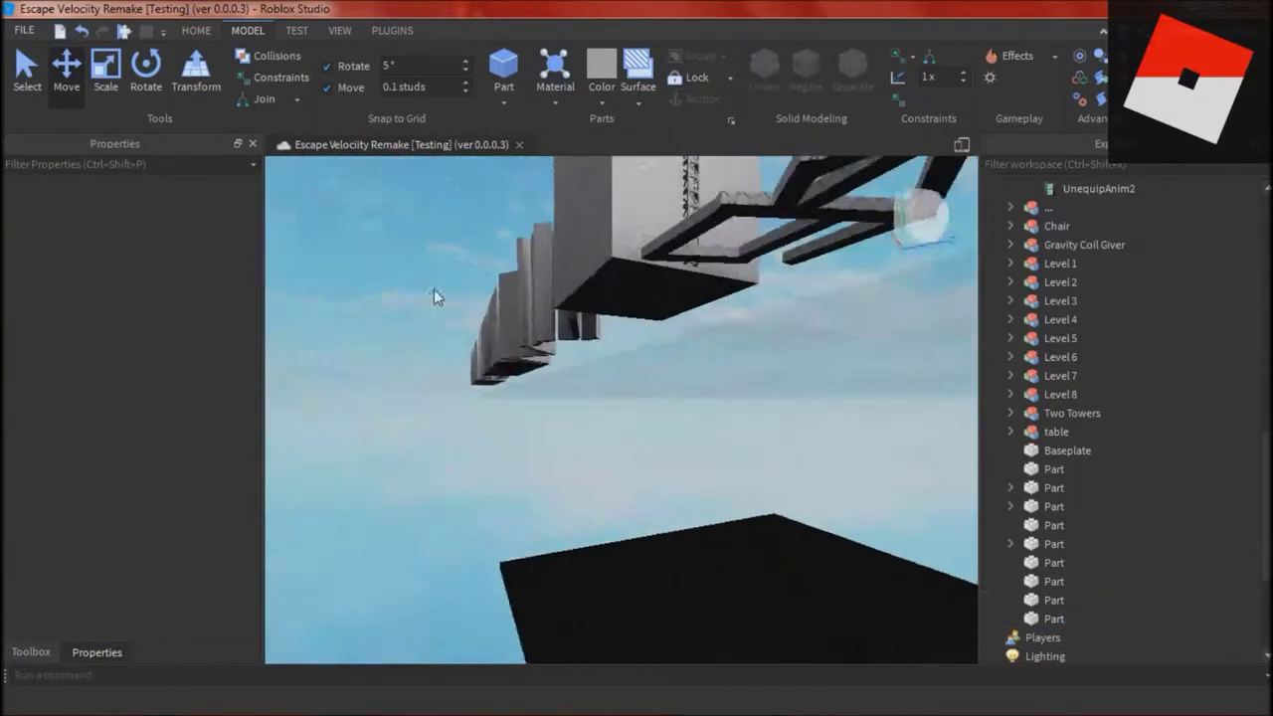
# - Resize the slab beneath the course with the Scale tool
pyautogui.moveTo(433, 288); pyautogui.dragTo(488, 375, button='right')
pyautogui.click(489, 375)
pyautogui.click(105, 69)
pyautogui.press('a')
pyautogui.moveTo(454, 332); pyautogui.dragTo(452, 334)
pyautogui.press('d')
pyautogui.moveTo(568, 378); pyautogui.dragTo(567, 368, button='right')
pyautogui.press('w')
pyautogui.click(630, 605)
pyautogui.moveTo(631, 605); pyautogui.dragTo(630, 602, button='right')
# - Run two short playtests below the pillars to look at the sword in game, ending each one
pyautogui.click(195, 30)
pyautogui.click(774, 67)
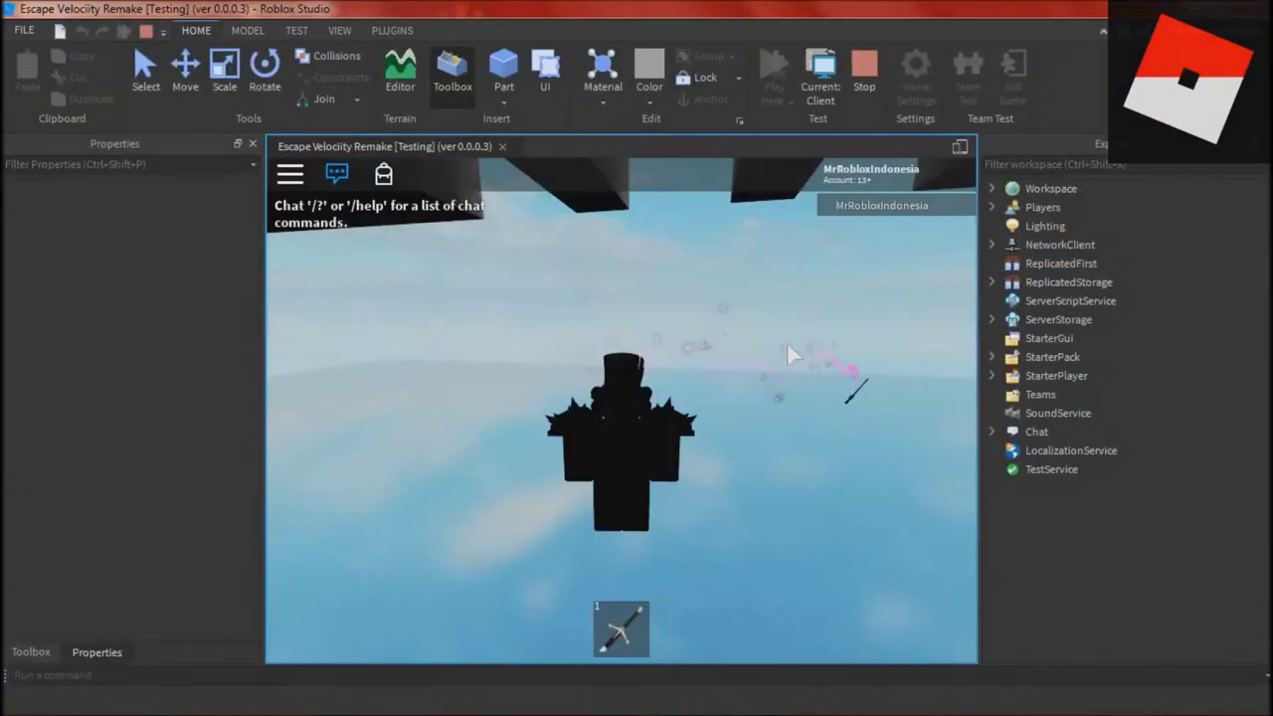
pyautogui.moveTo(793, 353); pyautogui.dragTo(791, 350, button='right')
pyautogui.click(859, 73)
pyautogui.click(777, 67)
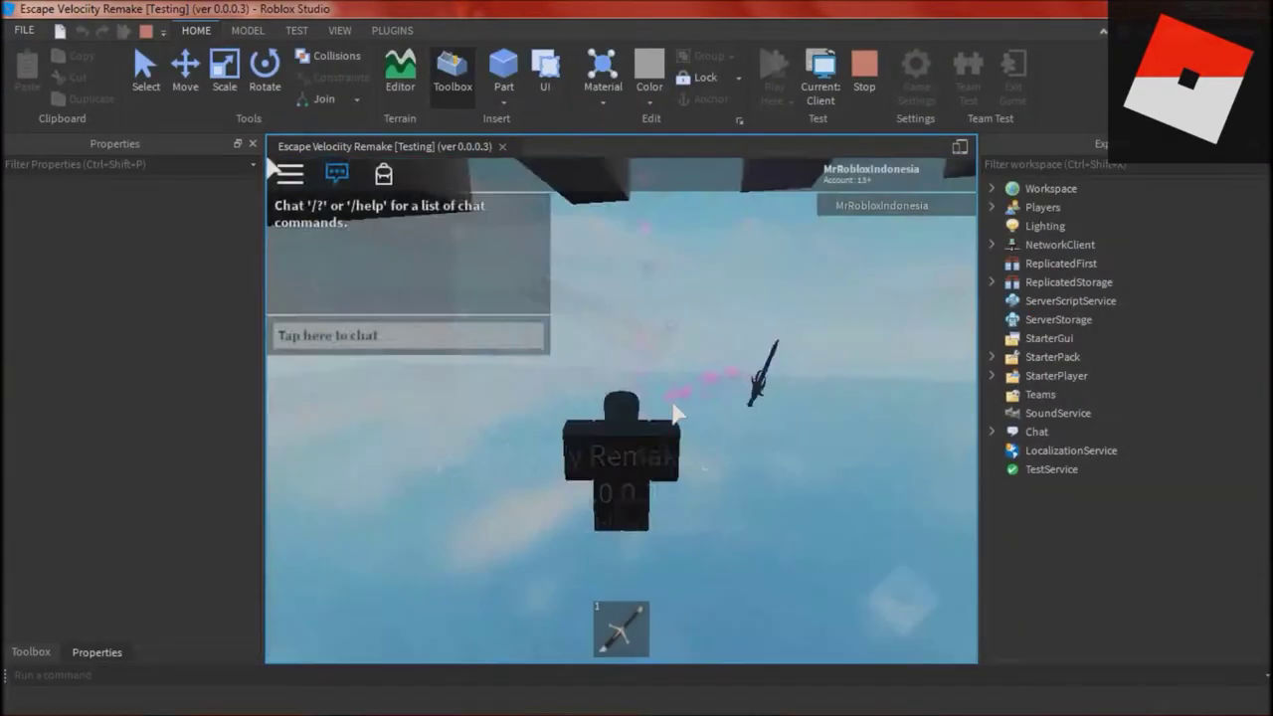
pyautogui.moveTo(676, 412); pyautogui.dragTo(631, 391, button='right')
pyautogui.click(861, 74)
# - Move the sword's handle down below the bottoms of the pillars
pyautogui.click(625, 364)
pyautogui.hotkey('ctrl', '2')
pyautogui.moveTo(630, 407); pyautogui.dragTo(631, 537)
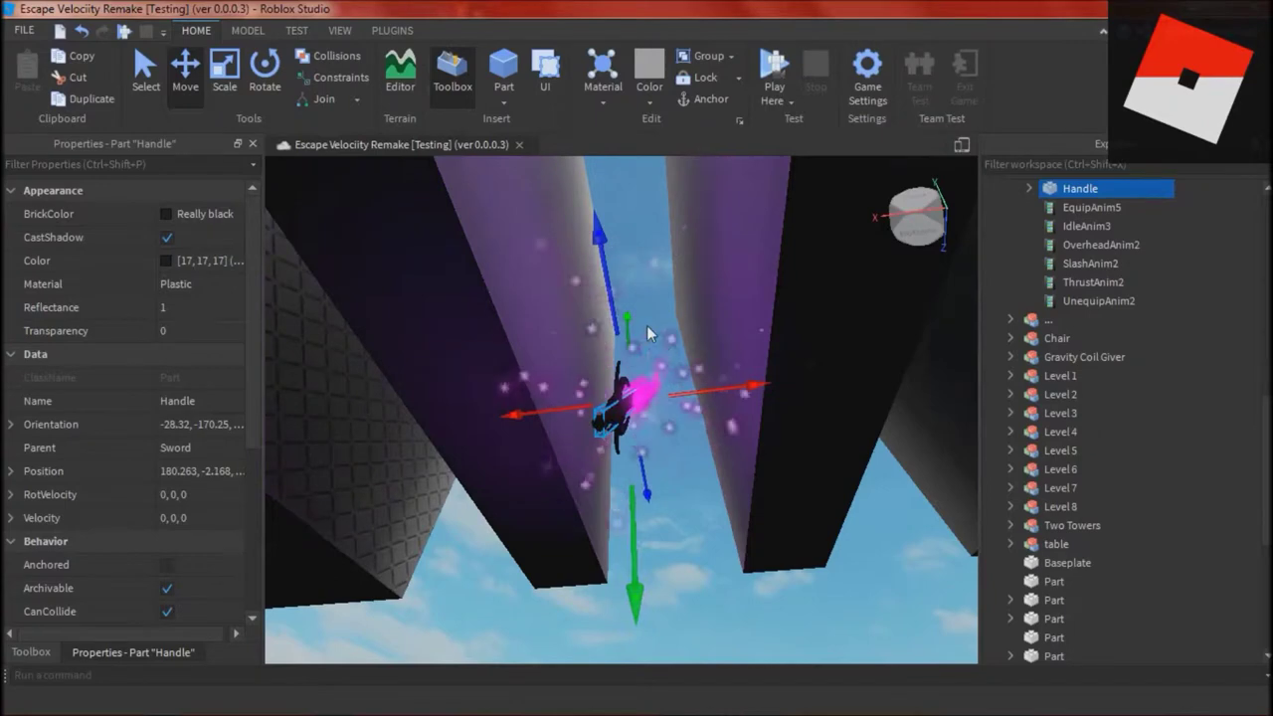
pyautogui.moveTo(642, 398); pyautogui.dragTo(641, 404, button='right')
pyautogui.moveTo(444, 398); pyautogui.dragTo(452, 348)
pyautogui.moveTo(702, 434); pyautogui.dragTo(703, 439, button='right')
pyautogui.scroll(2, 704, 437)
# - Start a playtest and try out collecting and switching to the lowered sword
pyautogui.click(775, 64)
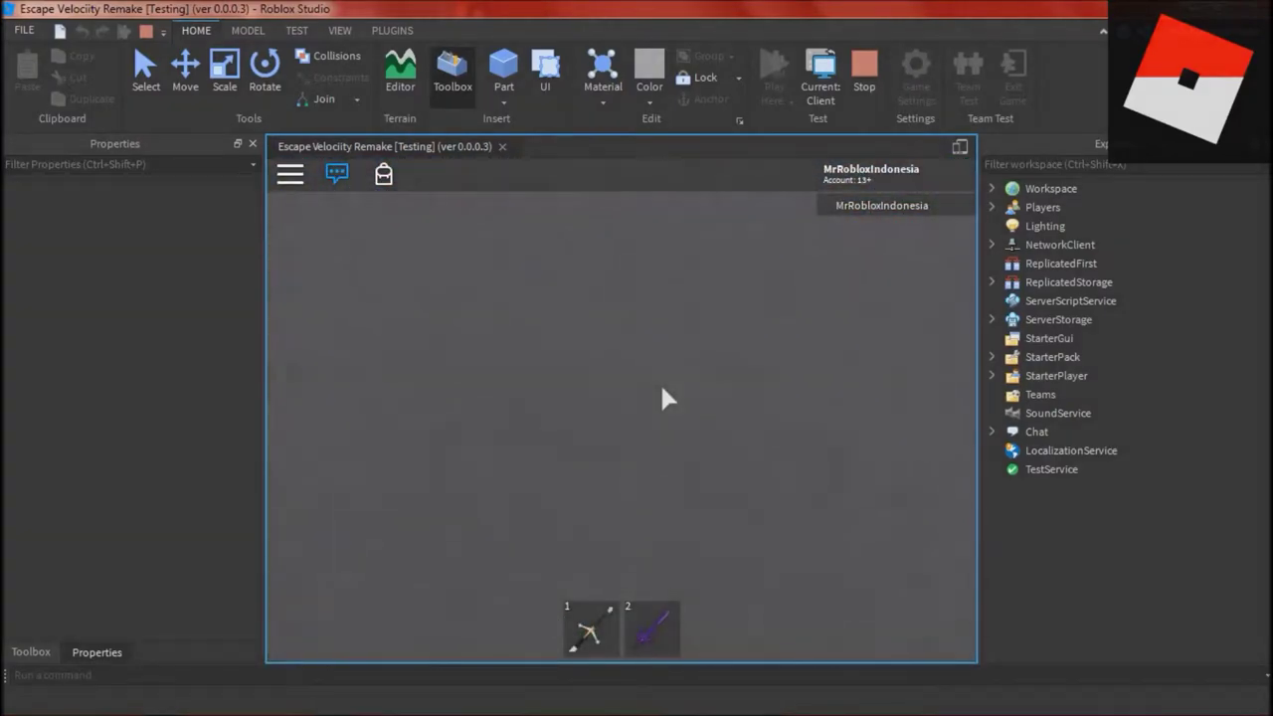
pyautogui.moveTo(662, 387); pyautogui.dragTo(661, 388, button='right')
pyautogui.press('w')
pyautogui.press('3')
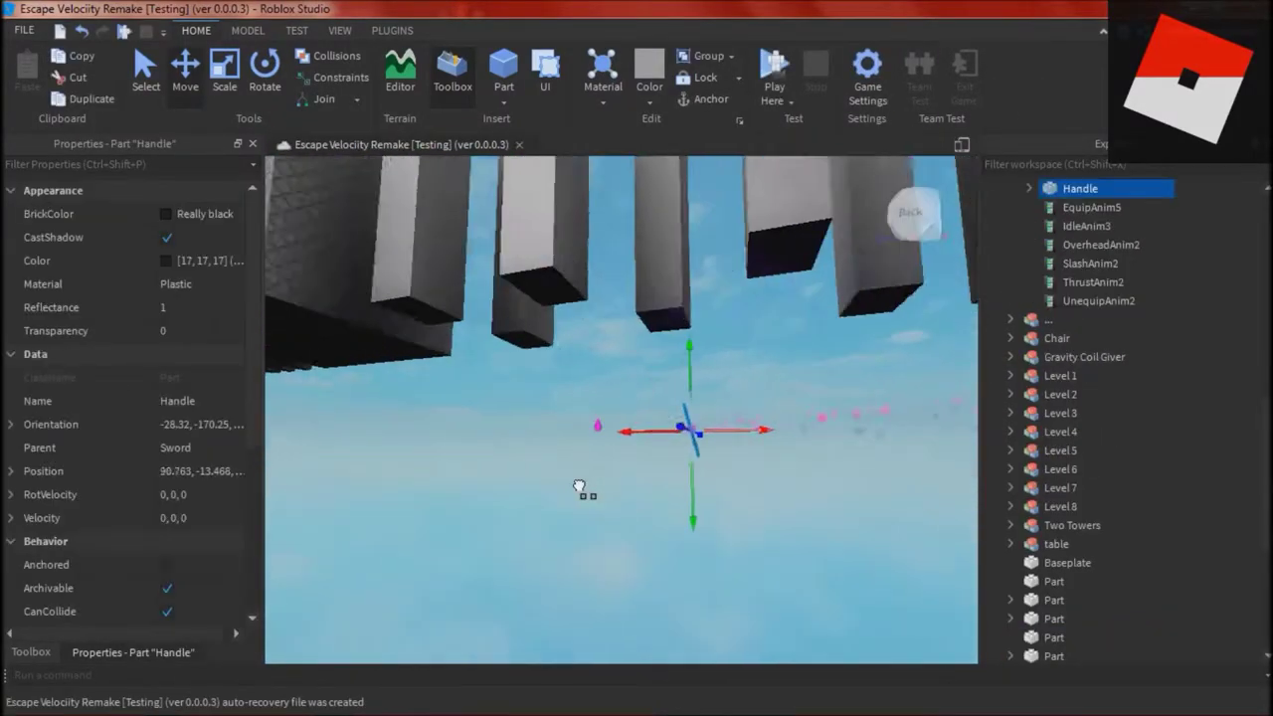
# - Move the sword along the underside of the course to about X -269.4, above the dark slab
pyautogui.scroll(5, 597, 438)
pyautogui.click(596, 440)
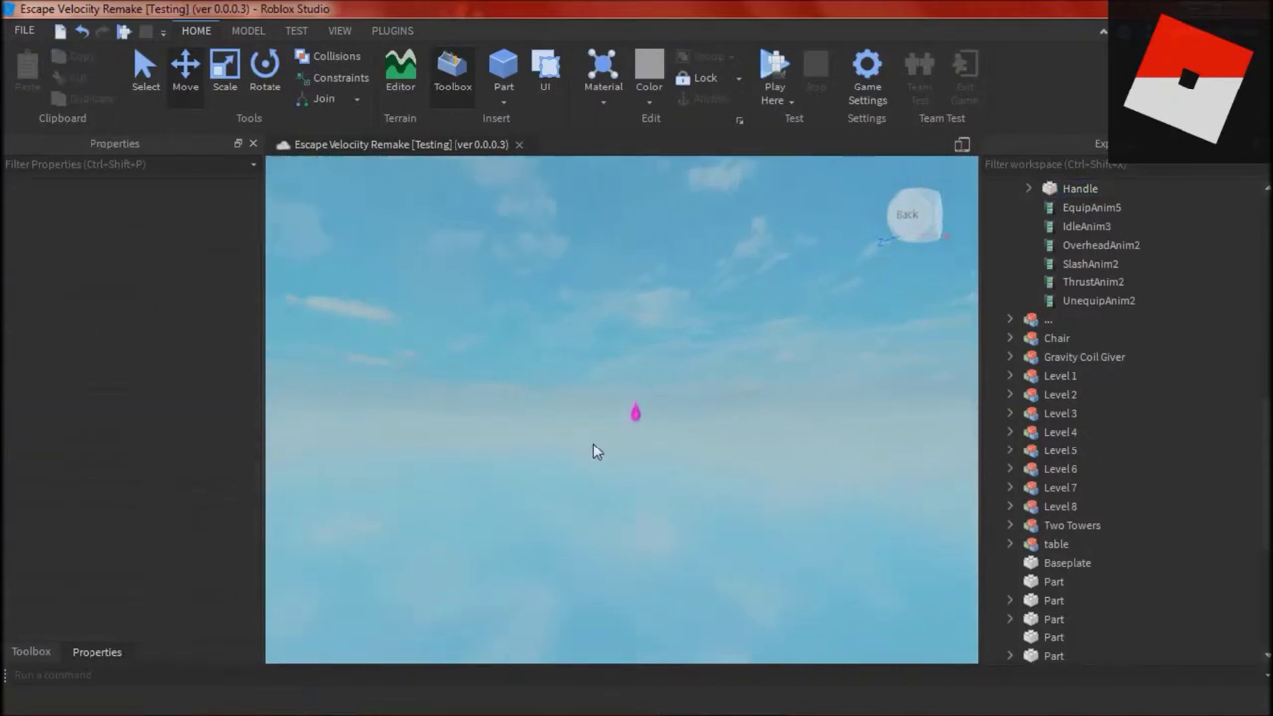
pyautogui.scroll(5, 596, 447)
pyautogui.moveTo(796, 296); pyautogui.dragTo(629, 521)
pyautogui.scroll(-5, 633, 409)
pyautogui.moveTo(570, 461)
pyautogui.mouseDown(button='right')
pyautogui.moveTo(720, 390)
pyautogui.moveTo(588, 417)
pyautogui.mouseUp(button='right')
pyautogui.click(474, 408)
pyautogui.moveTo(508, 407); pyautogui.dragTo(772, 440)
pyautogui.moveTo(771, 440); pyautogui.dragTo(838, 372, button='right')
pyautogui.scroll(2, 838, 372)
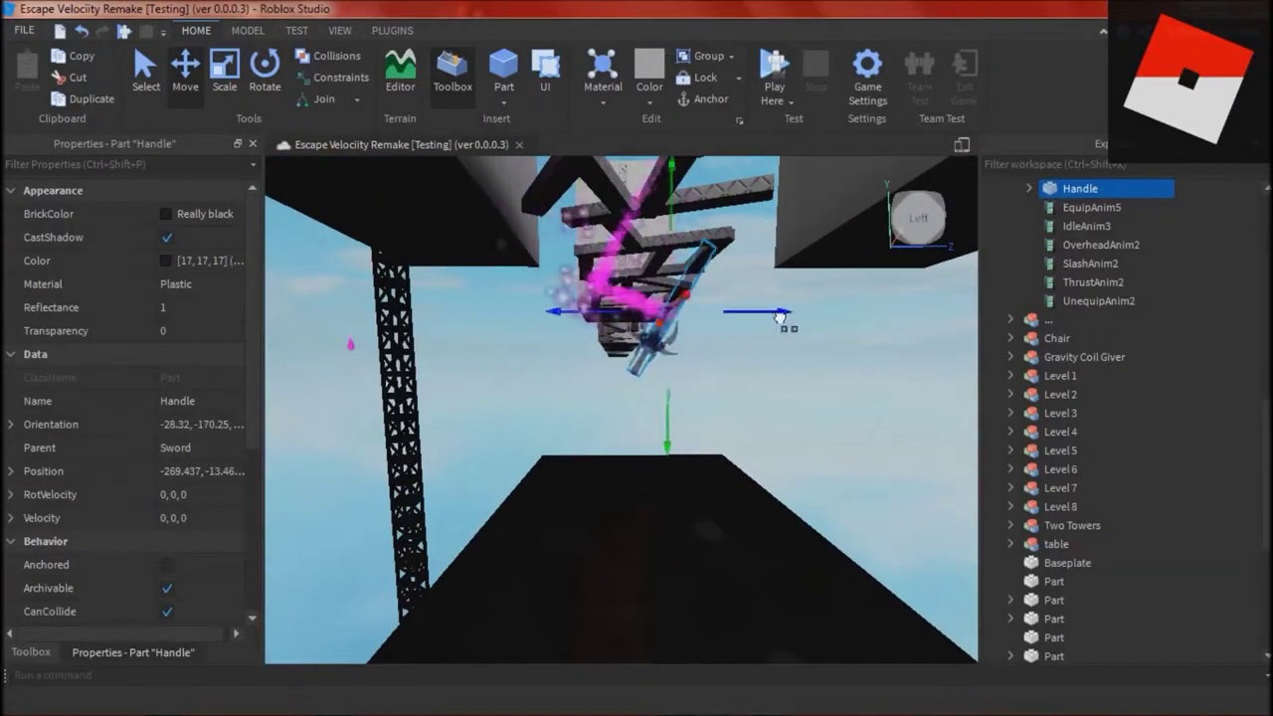
# - Read through the RaiseSkeletons script inside the Sword tool and close it
pyautogui.scroll(4, 1110, 363)
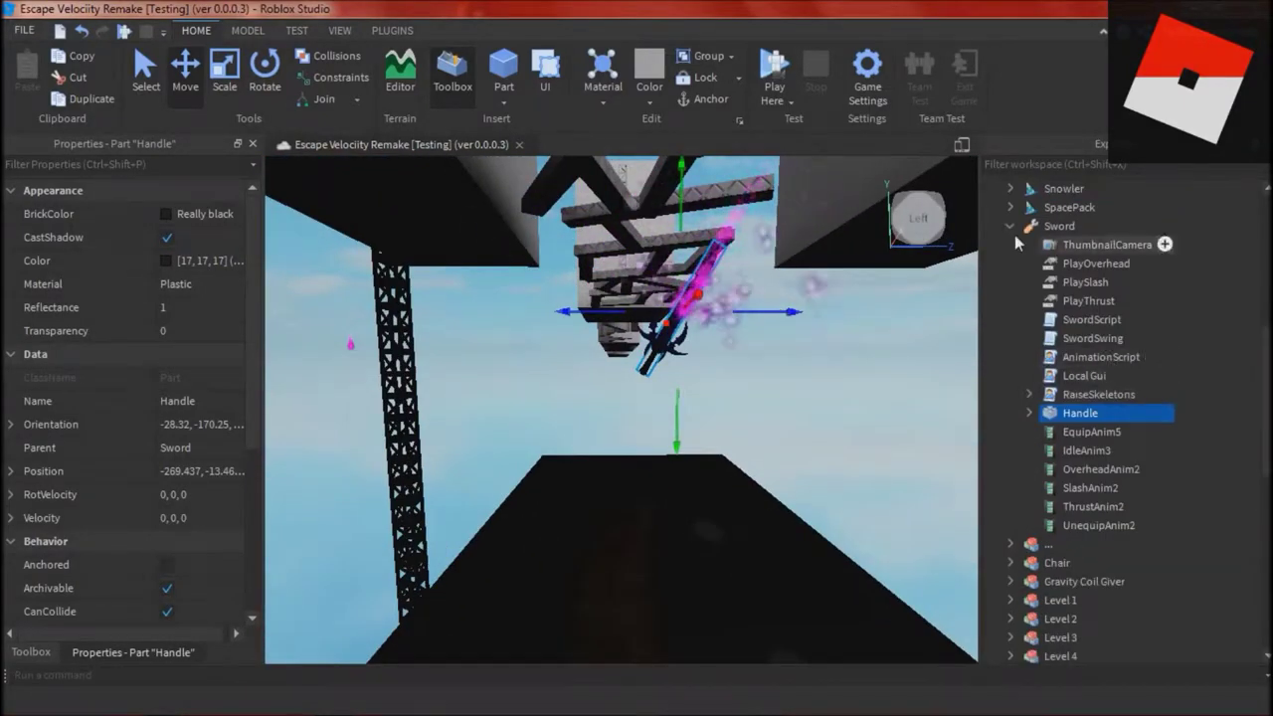
pyautogui.click(1030, 395)
pyautogui.click(1030, 339)
pyautogui.doubleClick(1083, 337)
pyautogui.scroll(-20, 934, 287)
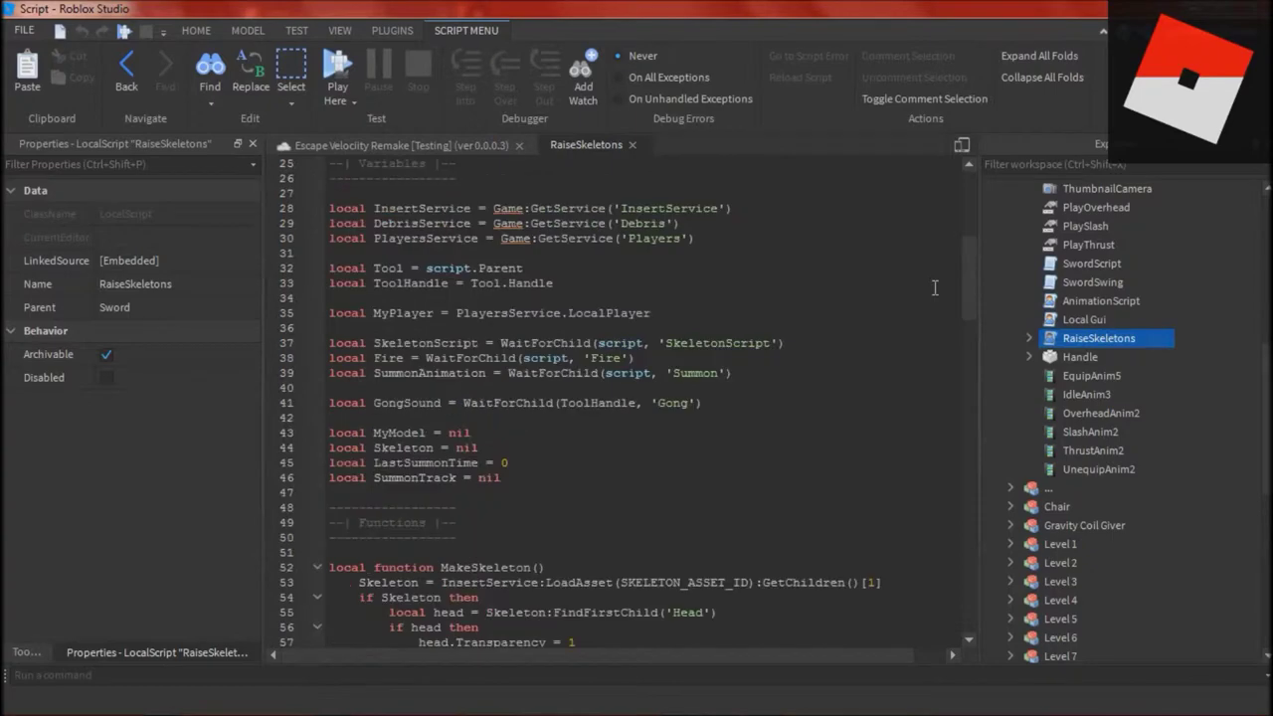
pyautogui.click(632, 145)
# - Lower the sword between the two dark slabs to about Y -36.7 and shift it to about X -251.4
pyautogui.click(688, 273)
pyautogui.moveTo(686, 527); pyautogui.dragTo(683, 464, button='right')
pyautogui.moveTo(683, 464); pyautogui.dragTo(684, 517)
pyautogui.moveTo(695, 477); pyautogui.dragTo(719, 324, button='right')
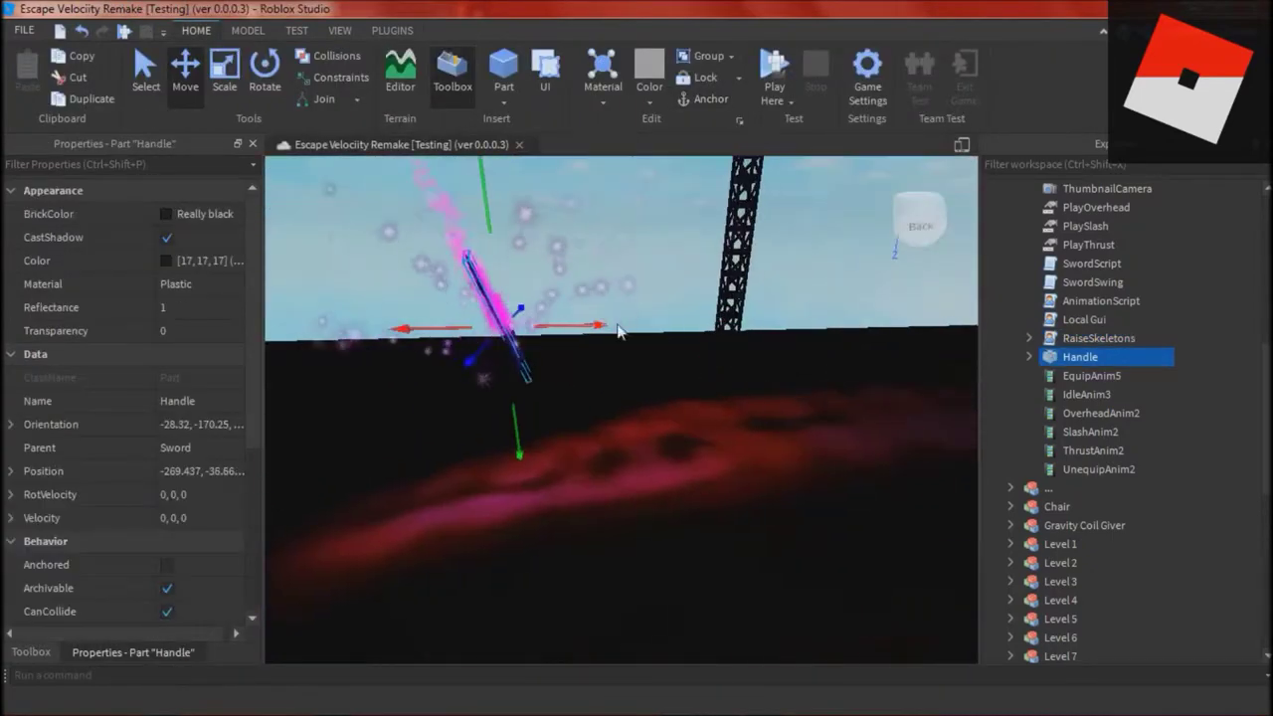
pyautogui.moveTo(612, 329); pyautogui.dragTo(766, 314)
pyautogui.moveTo(783, 309); pyautogui.dragTo(636, 377, button='right')
pyautogui.moveTo(474, 418); pyautogui.dragTo(463, 227, button='right')
# - Shift the sword across the slab and rotate it upright with the blade pointing up, facing the front
pyautogui.click(247, 31)
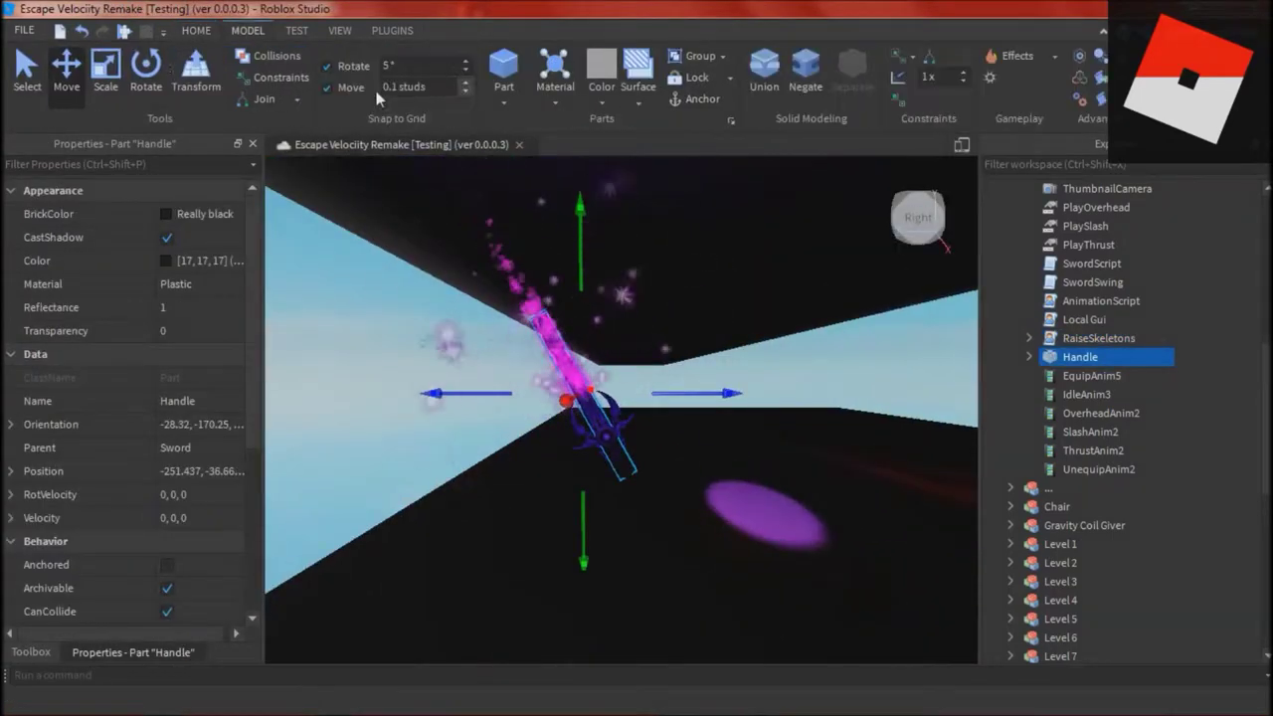
pyautogui.moveTo(728, 387); pyautogui.dragTo(718, 465)
pyautogui.click(761, 407)
pyautogui.moveTo(762, 407); pyautogui.dragTo(616, 380, button='right')
pyautogui.scroll(-3, 617, 380)
pyautogui.click(613, 348)
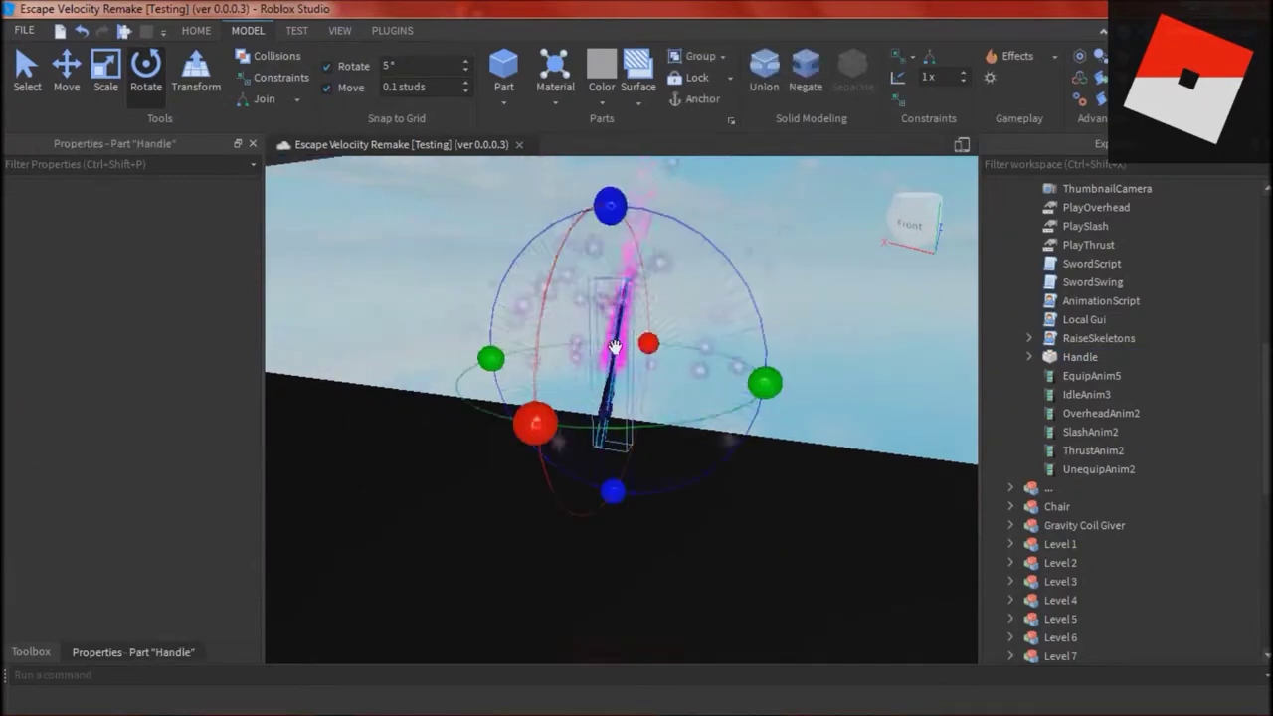
pyautogui.moveTo(613, 204); pyautogui.dragTo(598, 204)
pyautogui.moveTo(762, 384); pyautogui.dragTo(554, 428)
pyautogui.scroll(-2, 586, 428)
pyautogui.moveTo(602, 428); pyautogui.dragTo(706, 370, button='right')
pyautogui.click(706, 370)
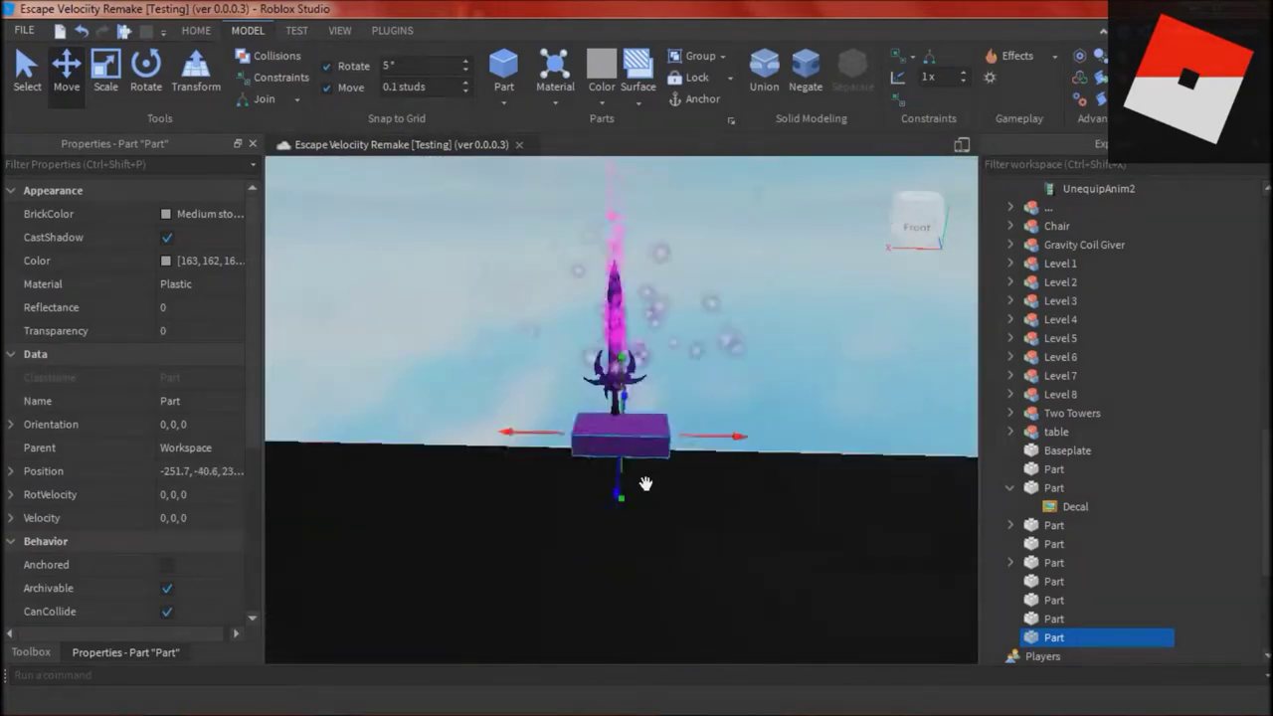
# - Lower the new block beneath the sword's hilt to about Y -42.1
pyautogui.moveTo(646, 483); pyautogui.dragTo(654, 477, button='right')
pyautogui.scroll(3, 654, 477)
pyautogui.moveTo(619, 359); pyautogui.dragTo(620, 405)
# - Widen the block under the sword and change its surface type
pyautogui.click(97, 87)
pyautogui.moveTo(776, 492); pyautogui.dragTo(801, 479)
pyautogui.click(639, 102)
pyautogui.click(676, 208)
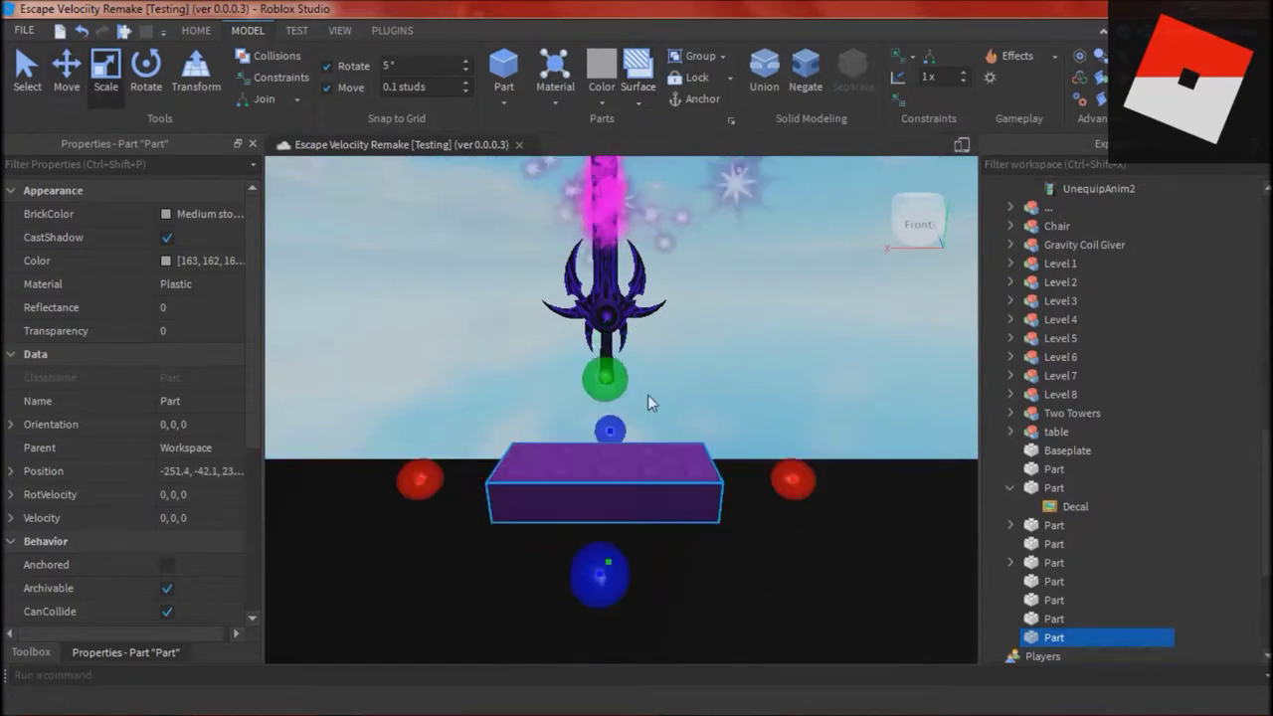
# - Duplicate the base block, narrow the copy into a central column and extend it up to the sword's hilt
pyautogui.hotkey('ctrl', 'd')
pyautogui.moveTo(418, 447); pyautogui.dragTo(524, 455)
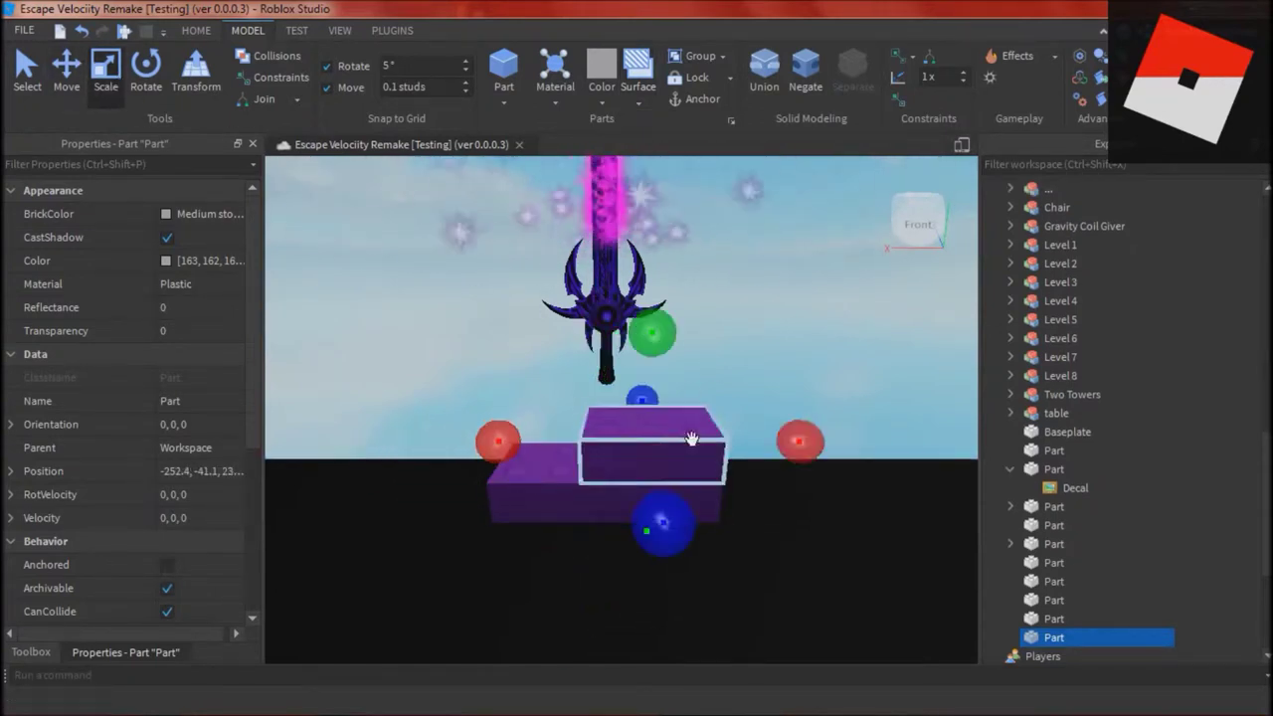
pyautogui.click(790, 341)
pyautogui.click(662, 479)
pyautogui.moveTo(625, 374); pyautogui.dragTo(627, 350)
pyautogui.click(760, 360)
pyautogui.moveTo(761, 360); pyautogui.dragTo(760, 359, button='right')
pyautogui.scroll(-4, 761, 359)
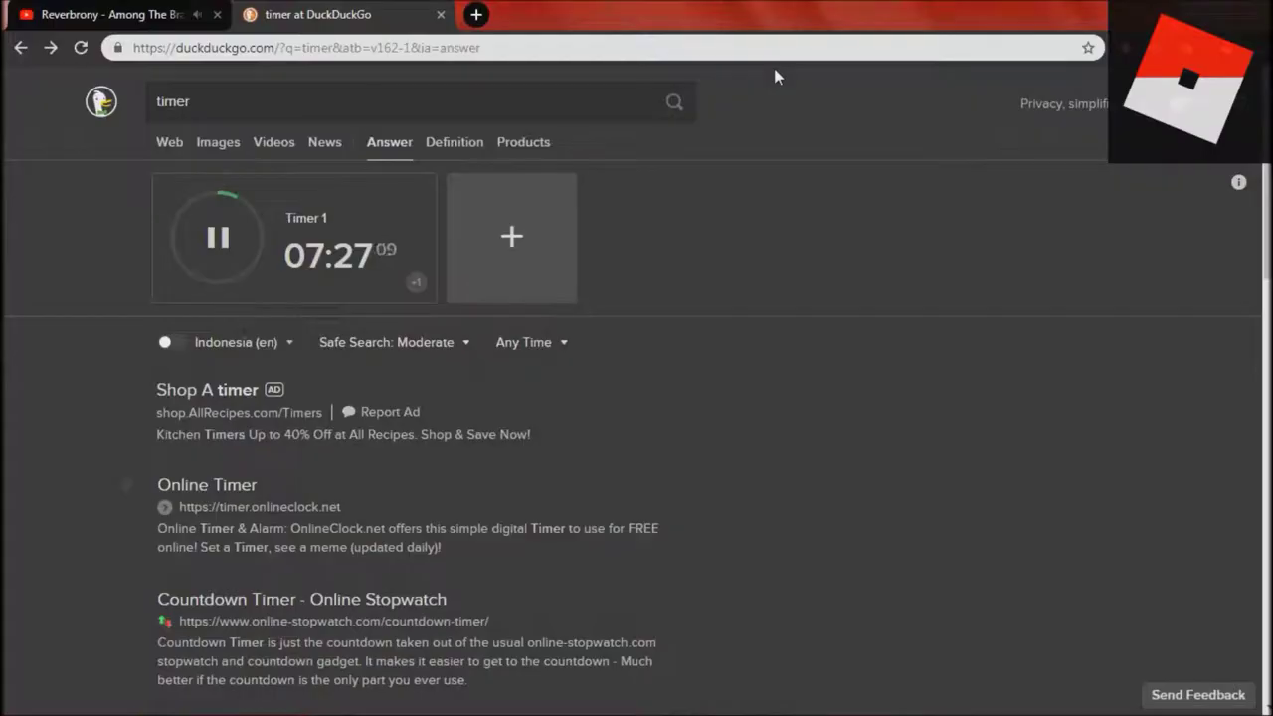
# - Switch from the browser timer back to Roblox Studio and, in a playtest, walk to the pedestal and take the sword
pyautogui.hotkey('alt', 'Tab')
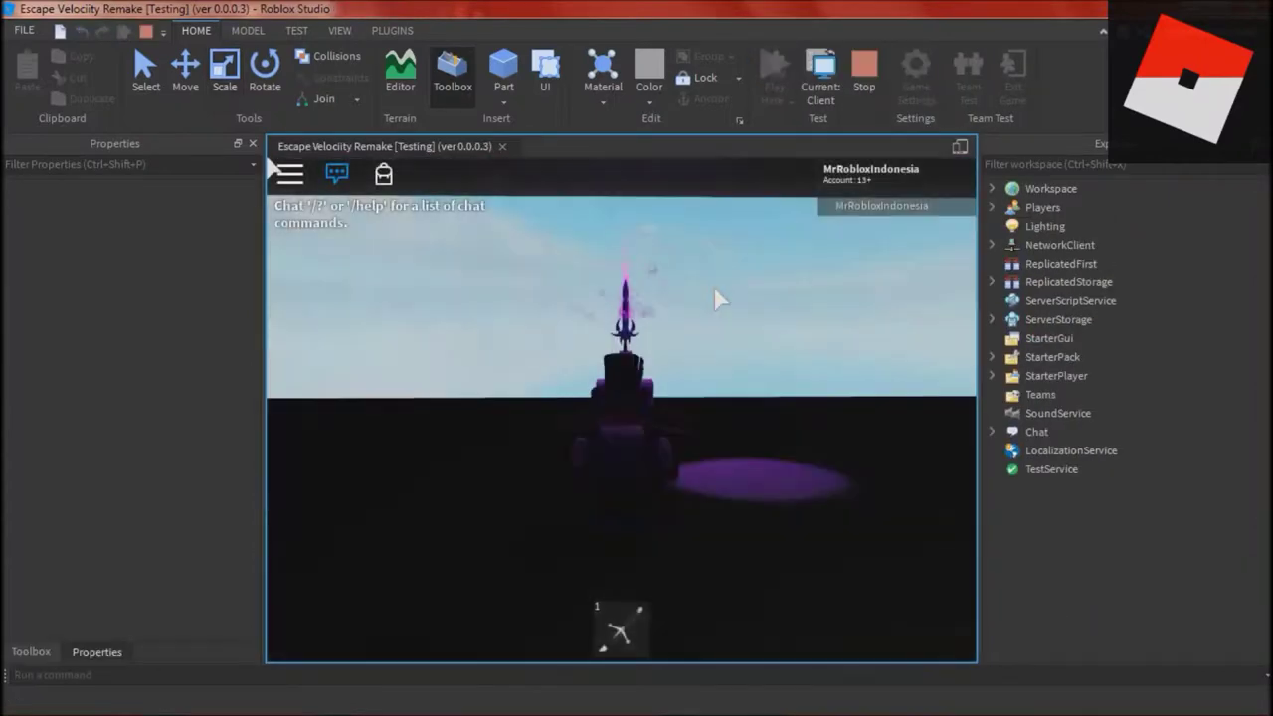
pyautogui.scroll(5, 792, 388)
pyautogui.press('w')
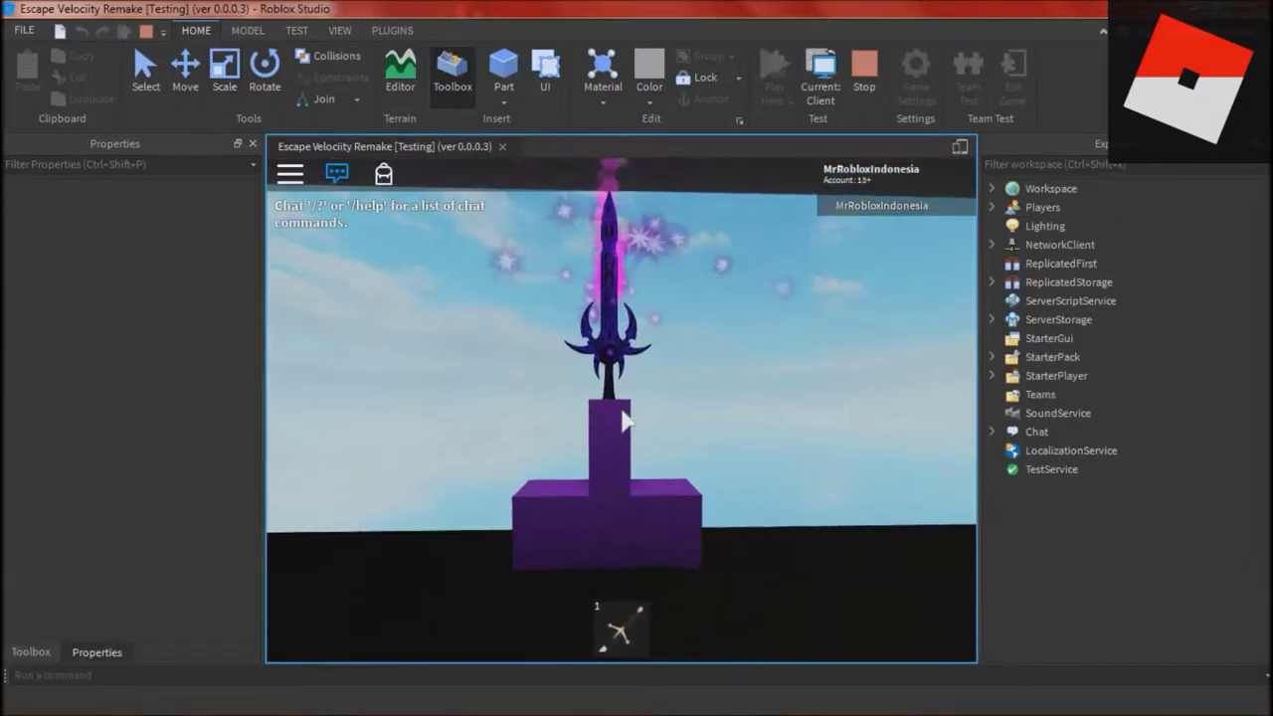
pyautogui.press('space')
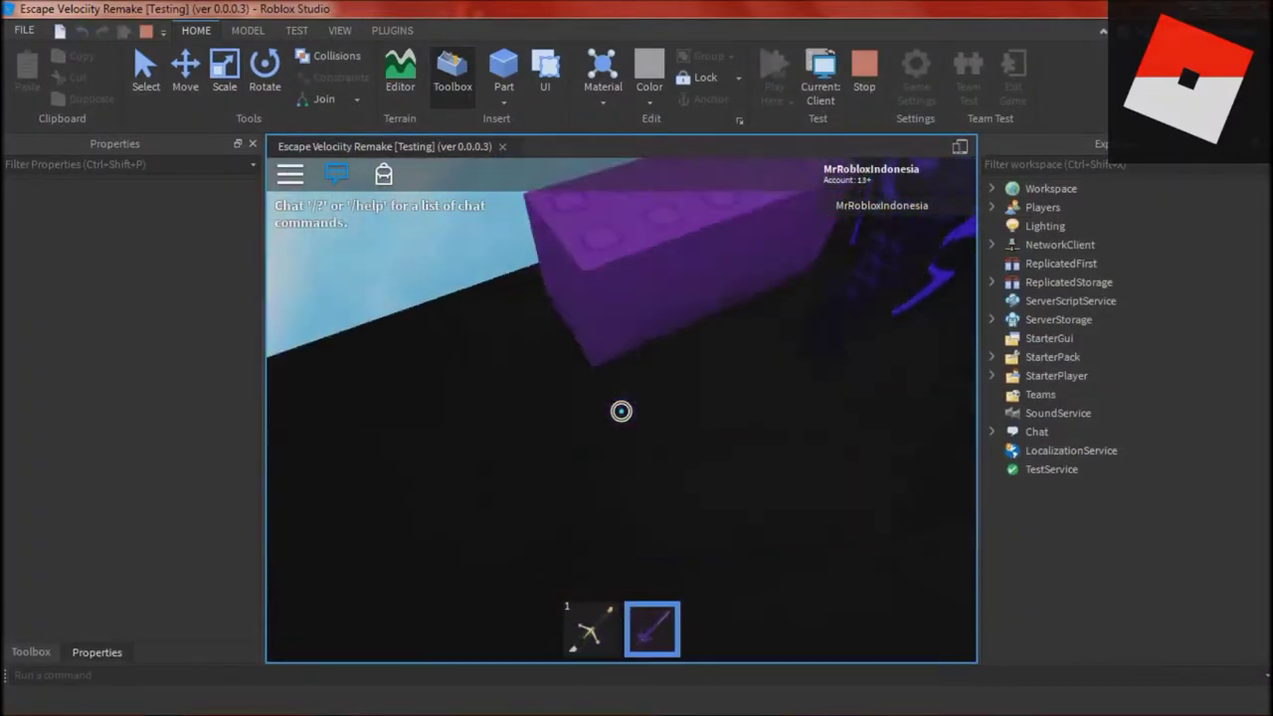
pyautogui.press('w')
# - View the collected sword from different distances, unequip and re-equip it while walking the slab, and end the playtest
pyautogui.scroll(-5, 620, 412)
pyautogui.press('d')
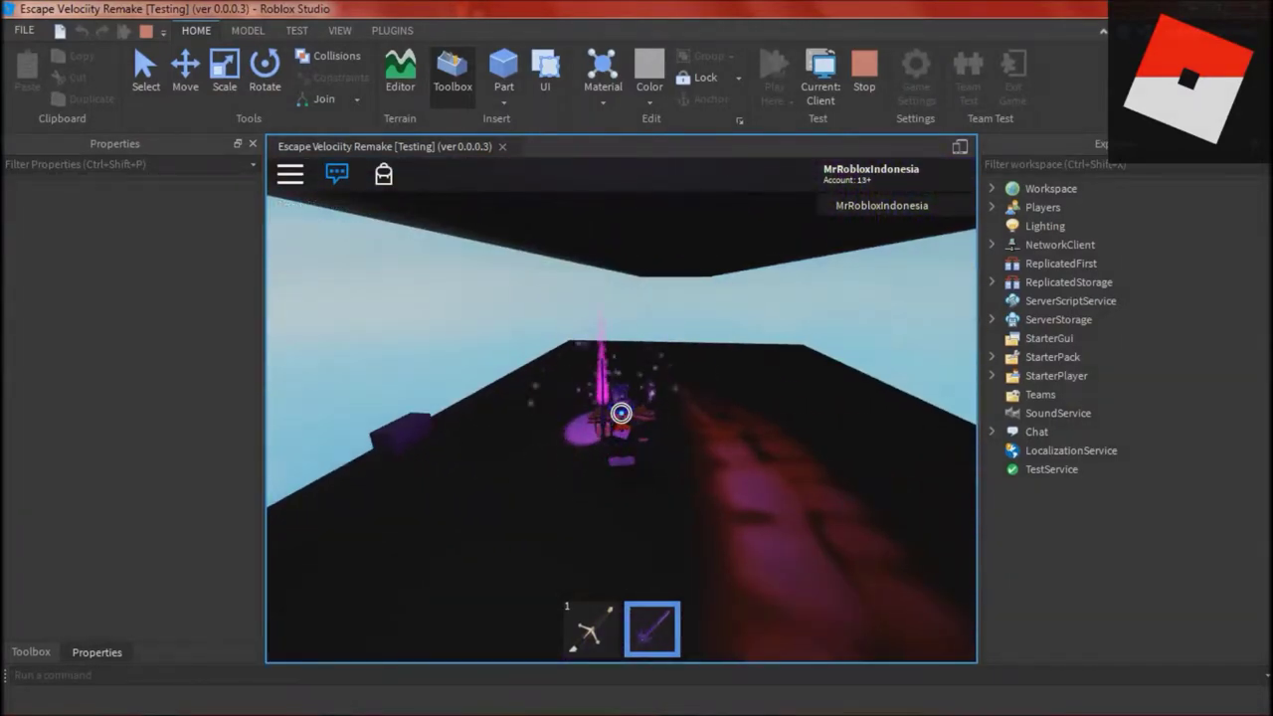
pyautogui.scroll(4, 621, 412)
pyautogui.scroll(-4, 620, 413)
pyautogui.press('2')
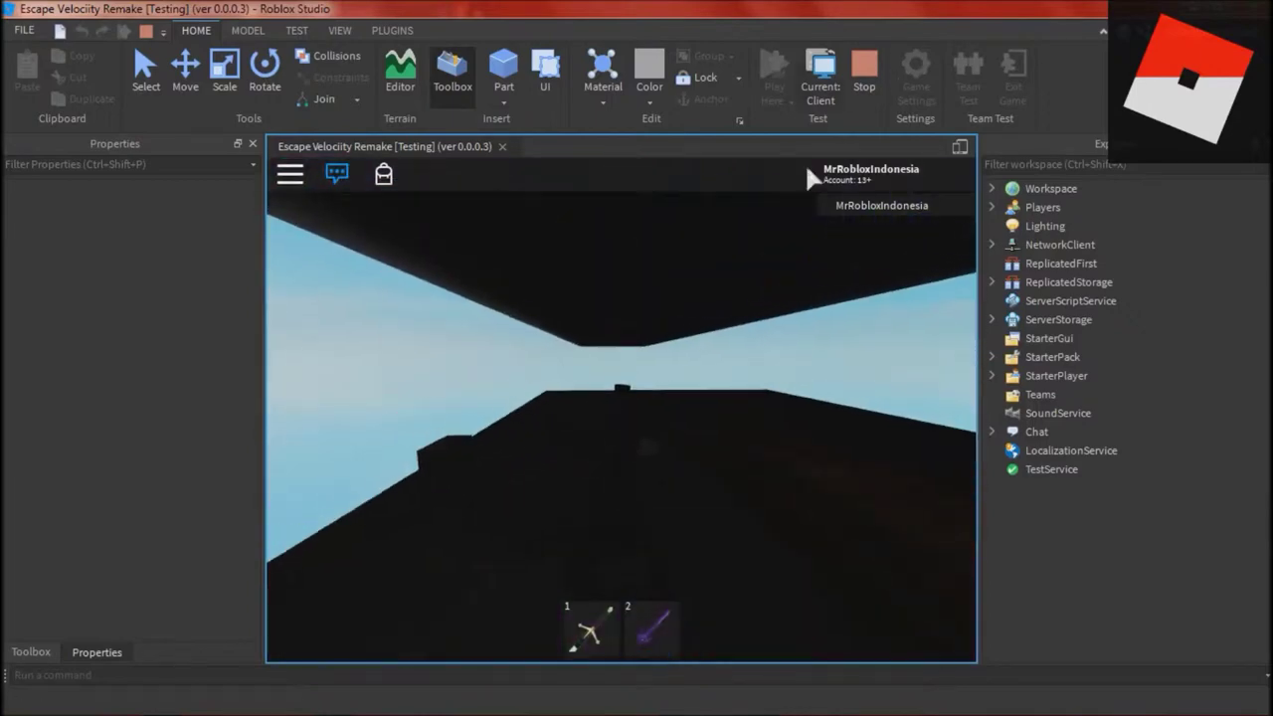
pyautogui.press('a')
pyautogui.press('2')
pyautogui.press('d')
pyautogui.click(864, 74)
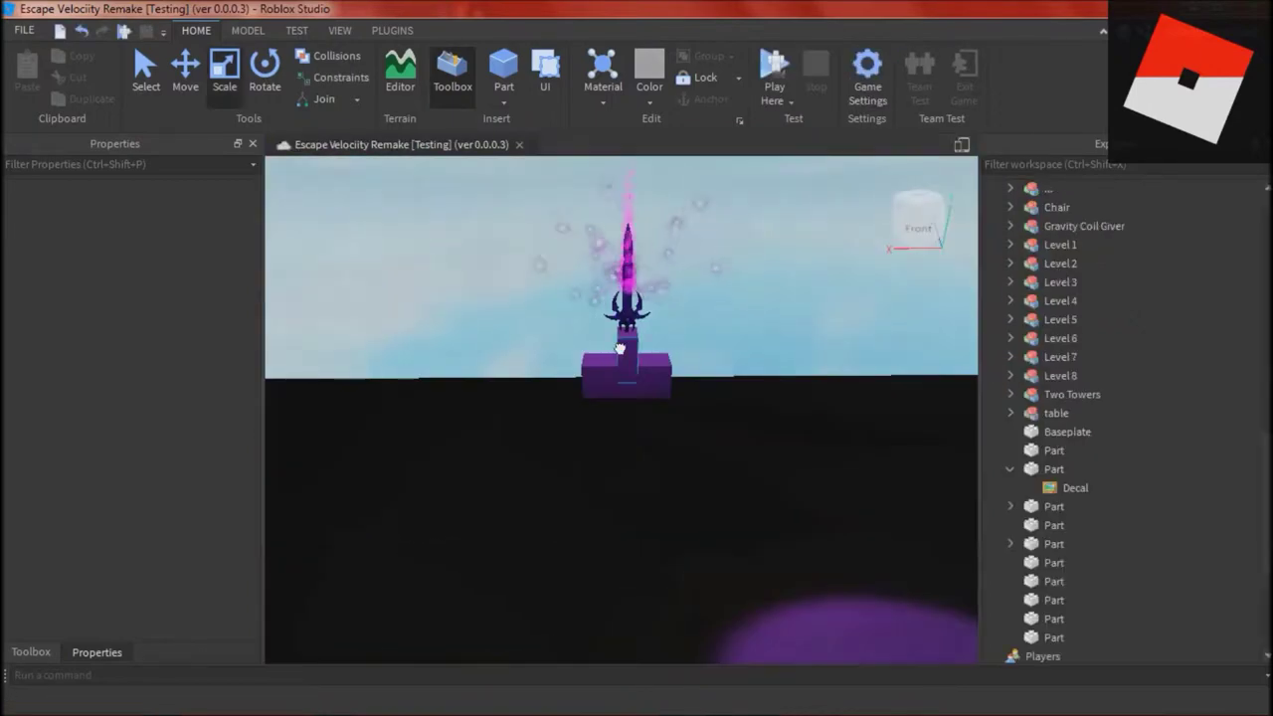
# - Anchor the pedestal block beneath the sword
pyautogui.click(624, 377)
pyautogui.click(257, 32)
pyautogui.click(700, 98)
pyautogui.click(194, 30)
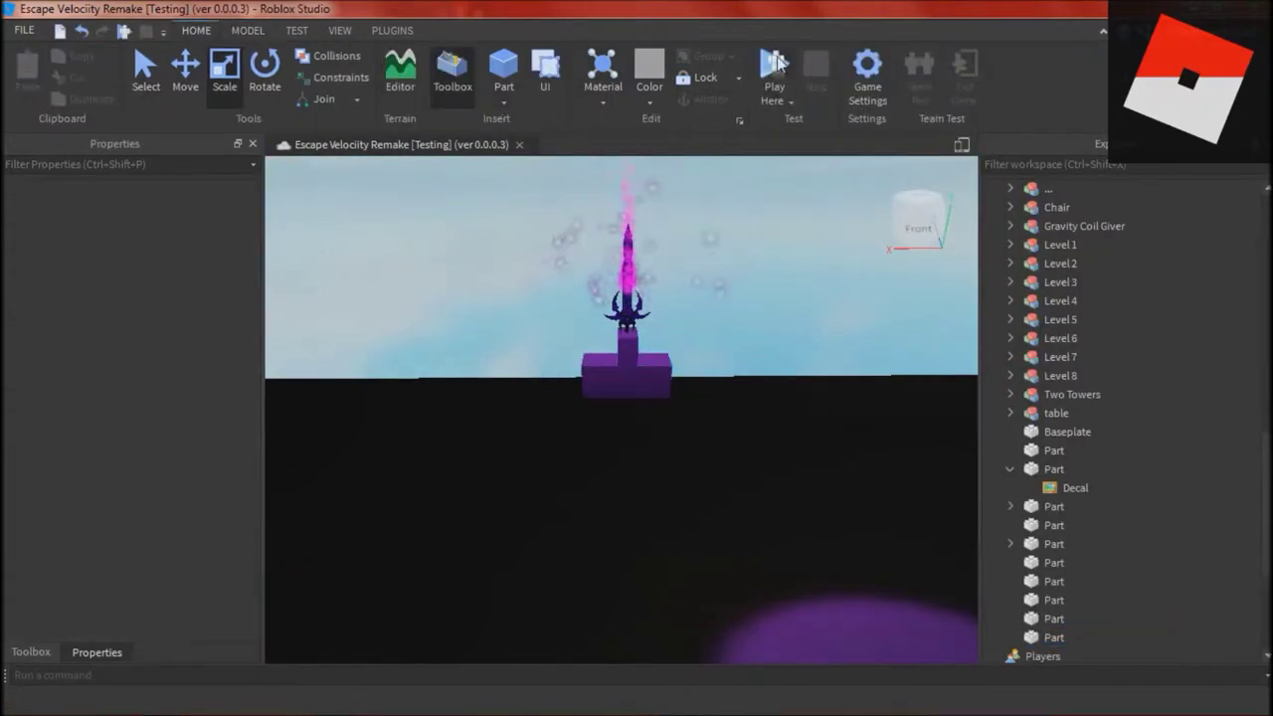
# - Start another playtest, collect the sword from the pedestal and carry it to the truss at the slab's edge
pyautogui.click(783, 73)
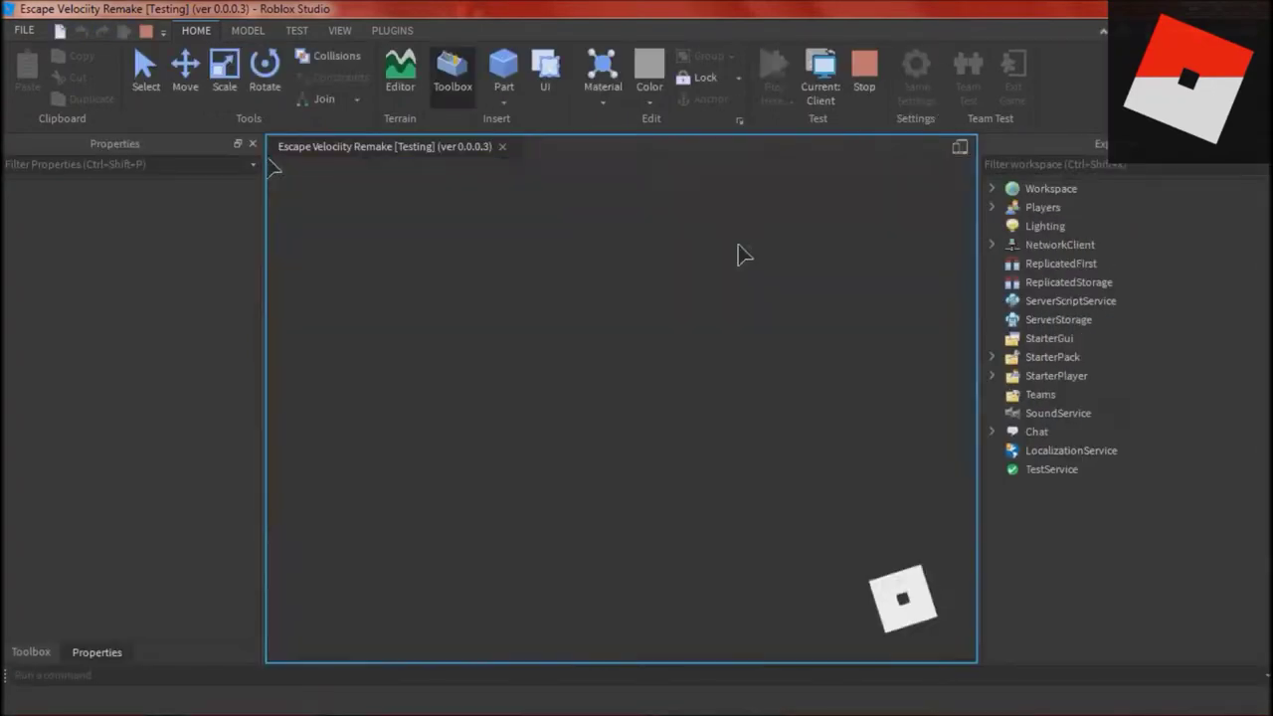
pyautogui.press('w')
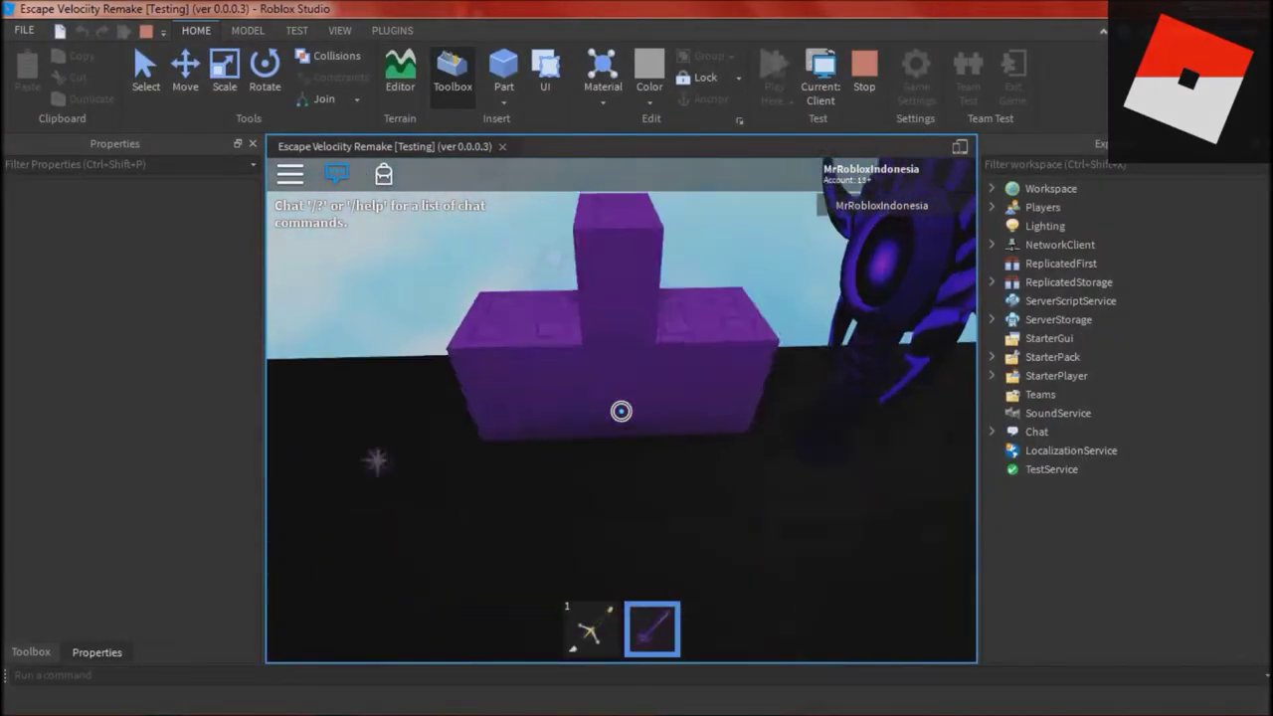
pyautogui.scroll(-5, 622, 411)
pyautogui.press('w')
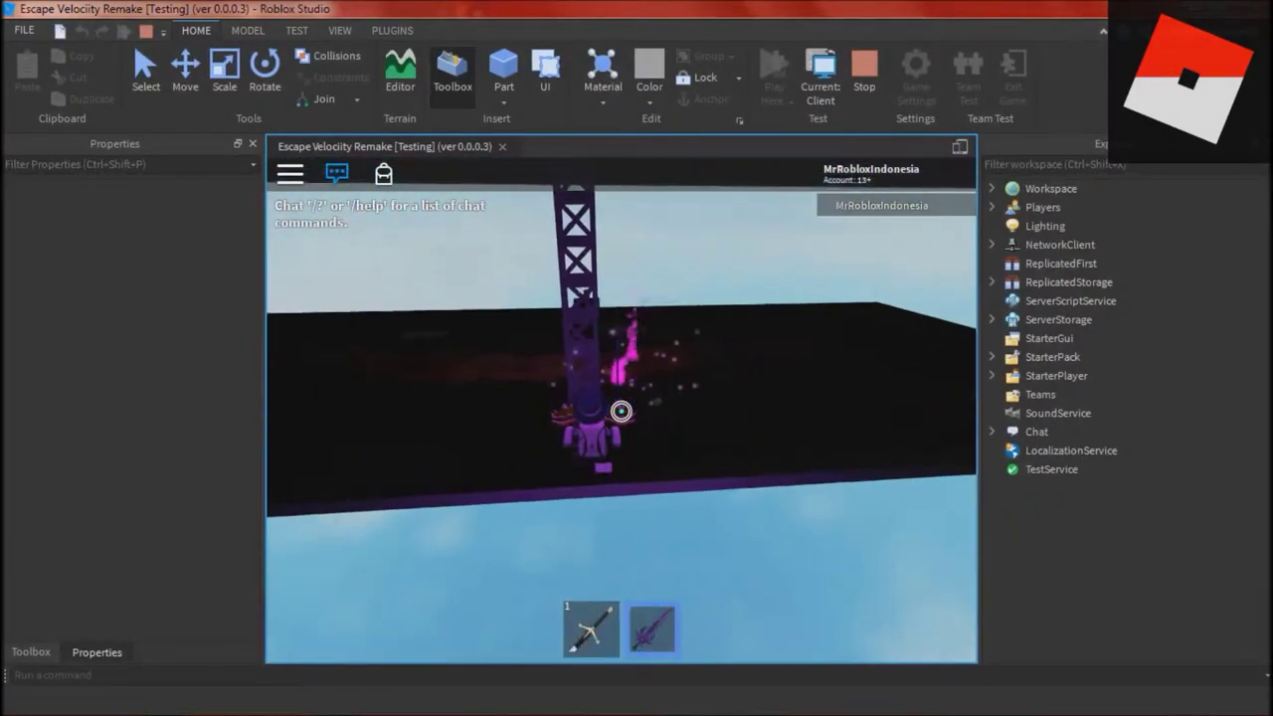
pyautogui.press('space')
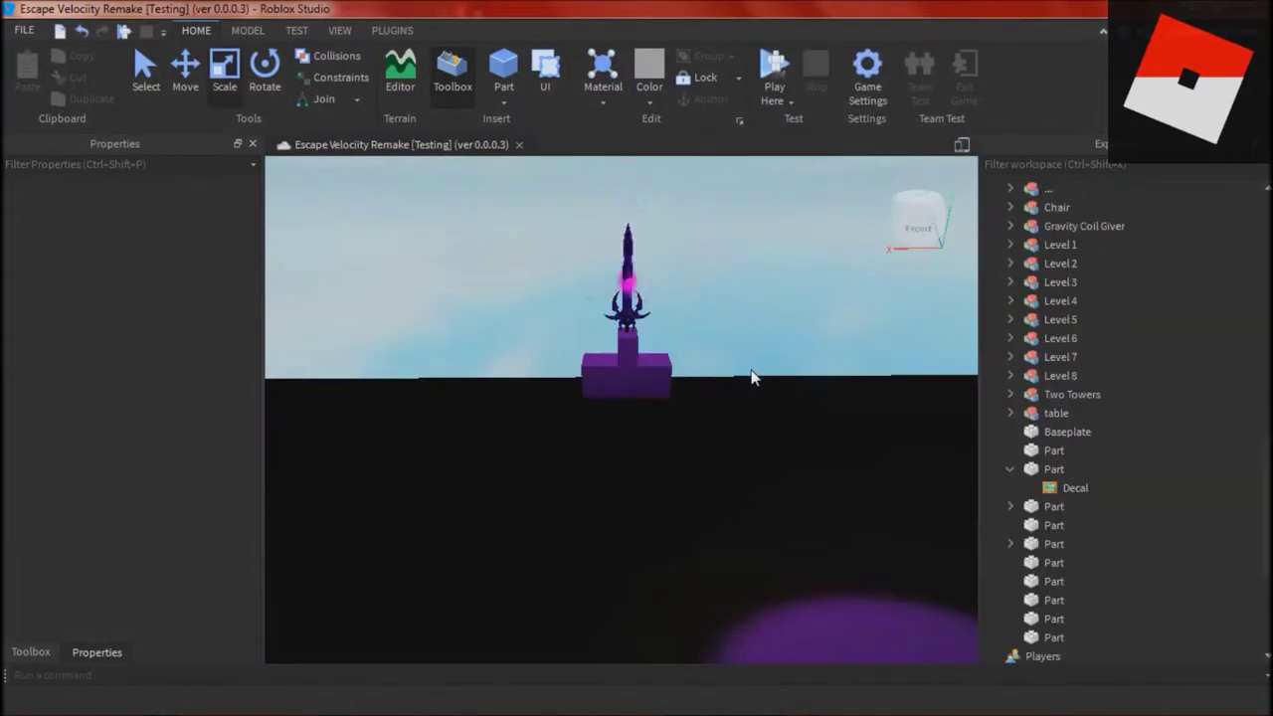
# - Bring up the Toolbox and browse the marketplace models listed for "sword giver"
pyautogui.press('w')
pyautogui.moveTo(753, 378); pyautogui.dragTo(906, 427, button='right')
pyautogui.click(1011, 470)
pyautogui.click(338, 33)
pyautogui.click(146, 75)
pyautogui.click(146, 74)
pyautogui.click(37, 652)
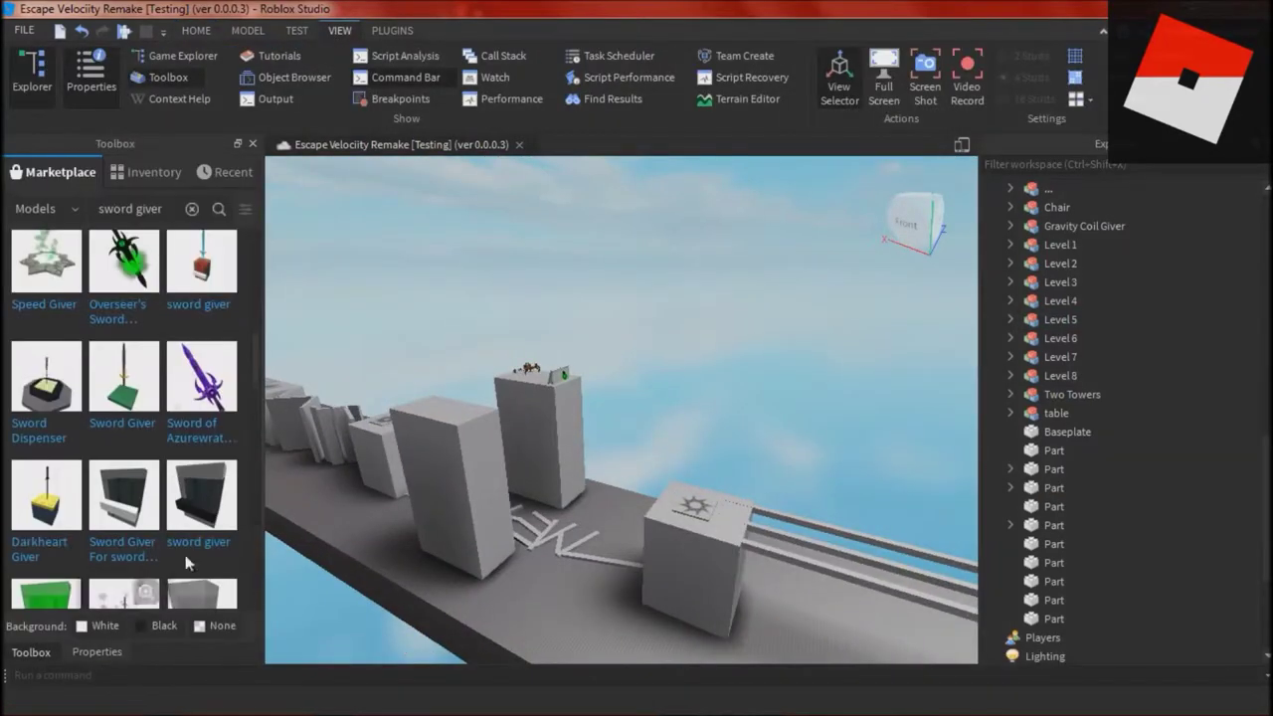
pyautogui.scroll(-10, 213, 429)
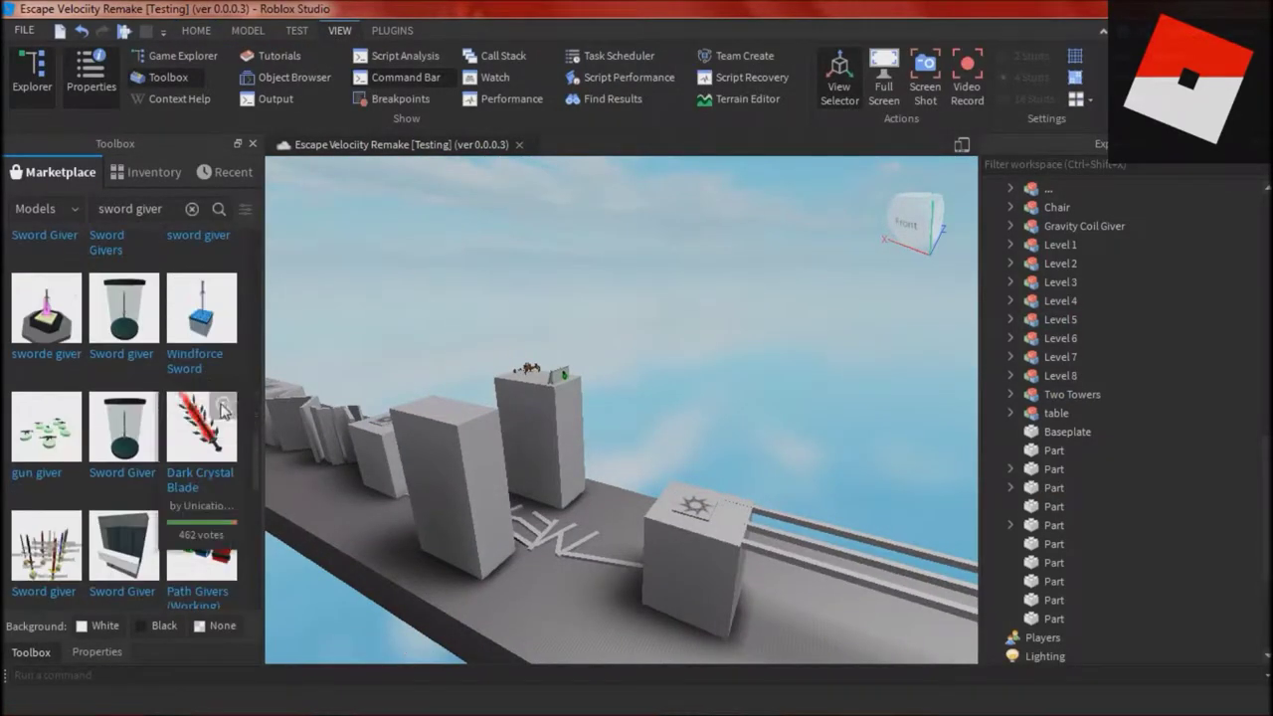
pyautogui.scroll(-8, 206, 316)
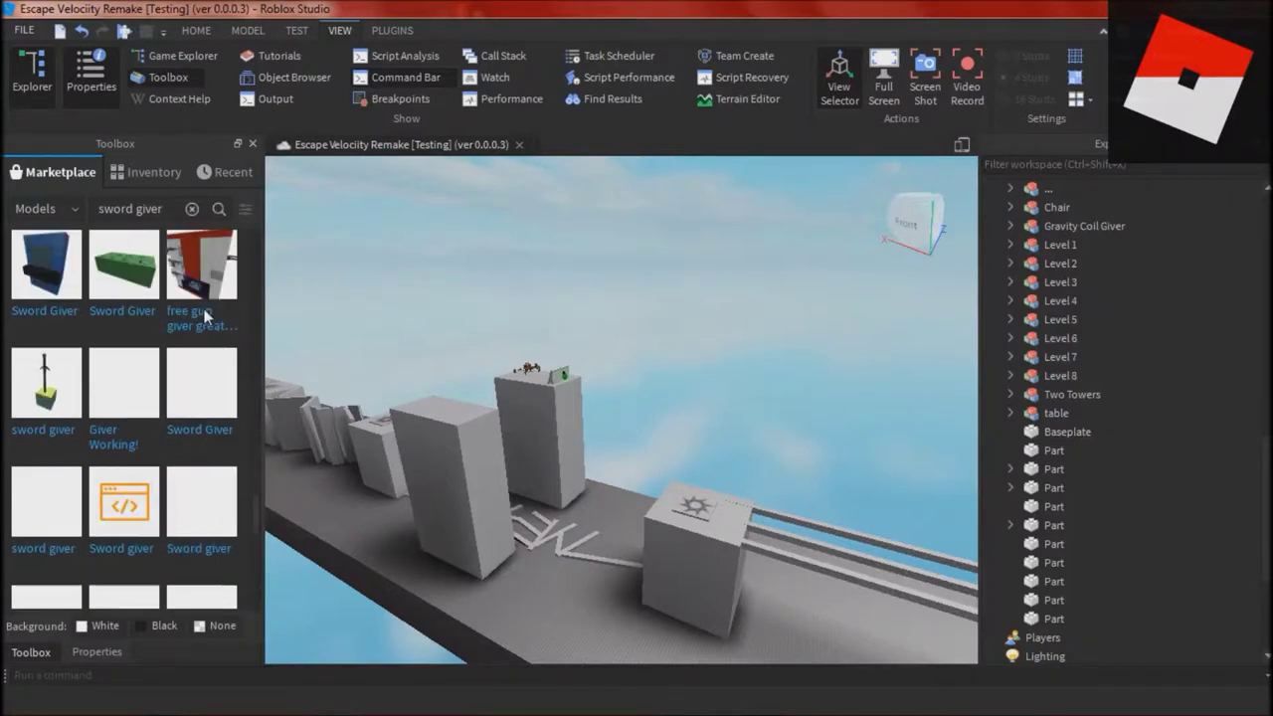
pyautogui.scroll(15, 206, 316)
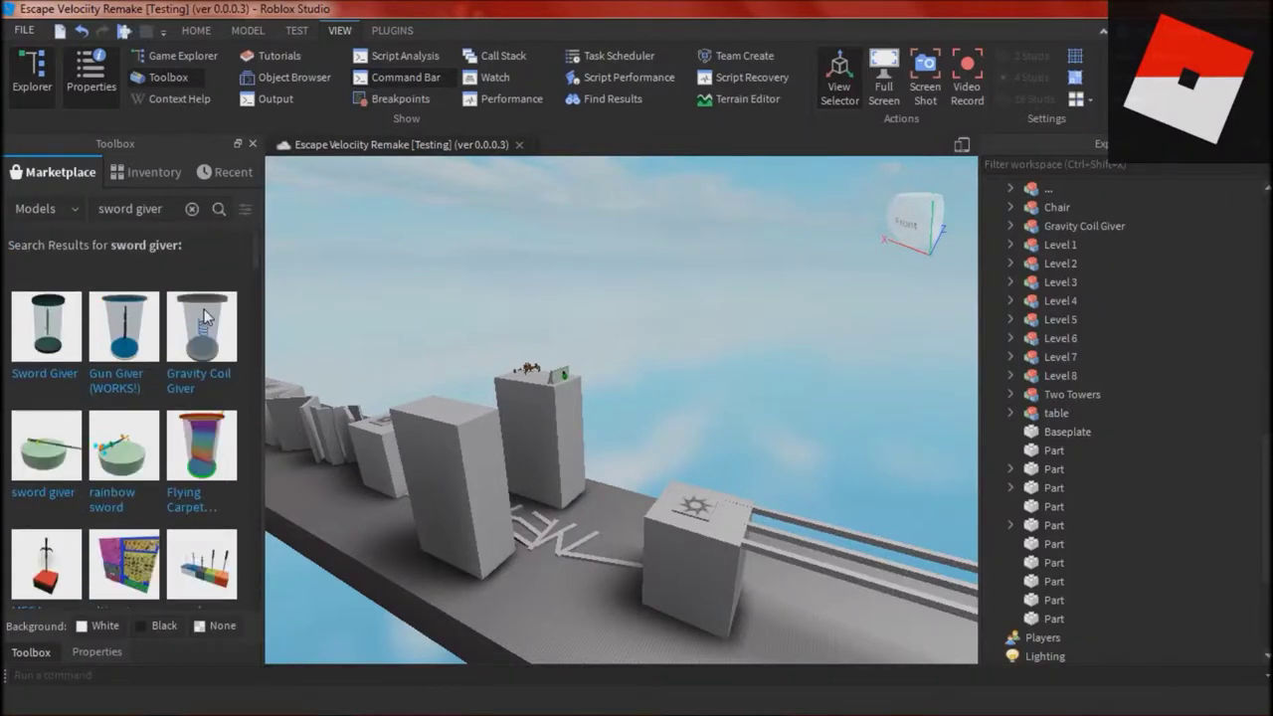
pyautogui.moveTo(417, 301); pyautogui.dragTo(358, 302, button='right')
# - Switch to the browser, pause the music video and search YouTube for "how to make a sword giver on roblox"
pyautogui.click(676, 702)
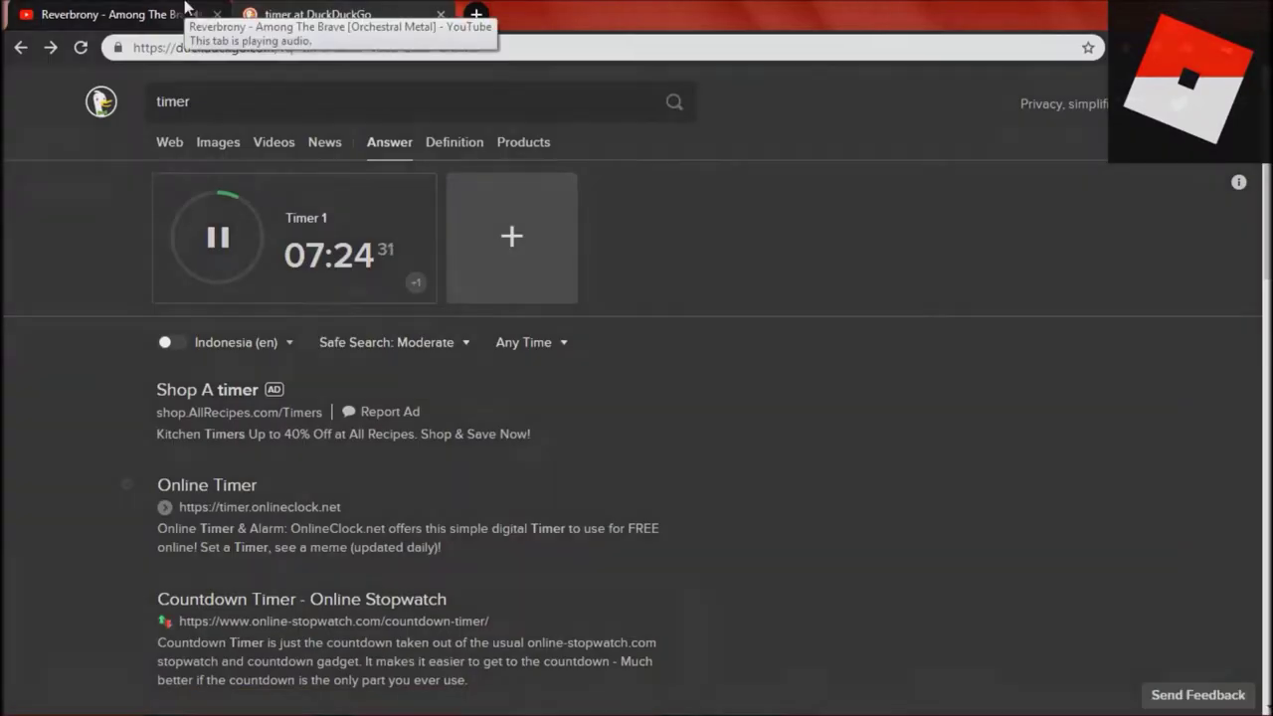
pyautogui.click(186, 9)
pyautogui.press('space')
pyautogui.click(440, 93)
pyautogui.write('how to make a sword giver on roblox')
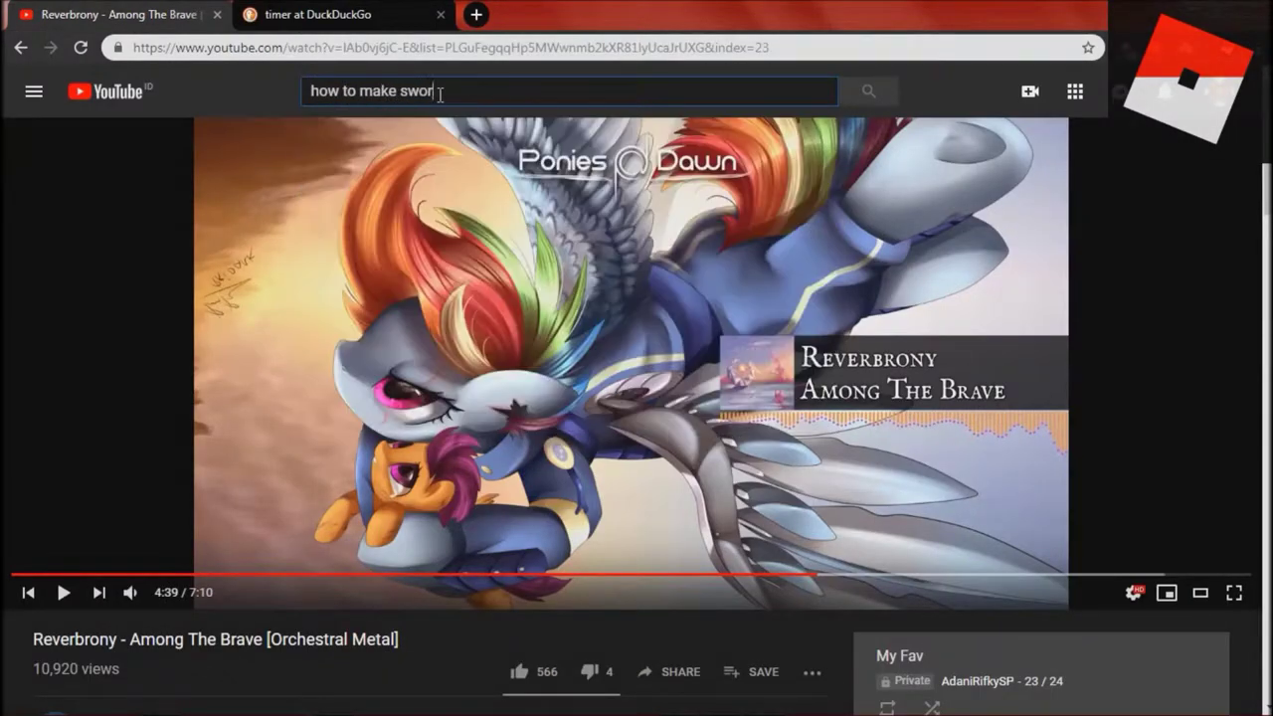
pyautogui.press('Return')
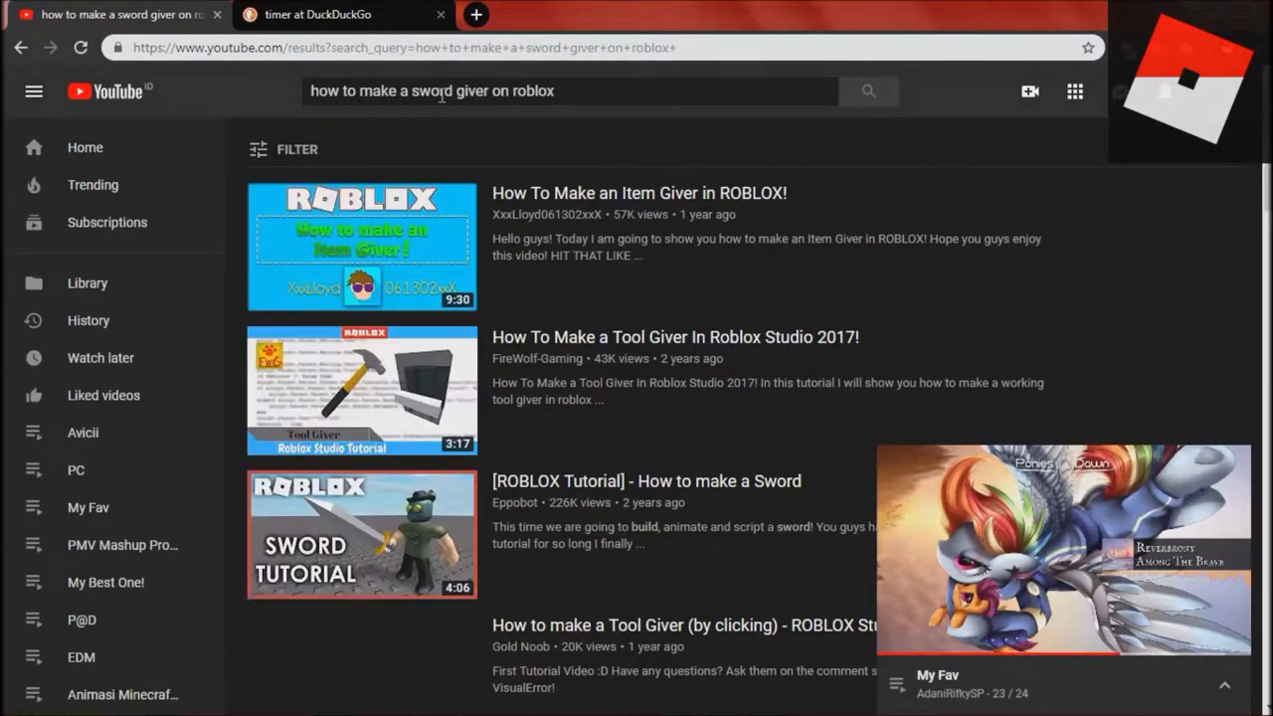
# - Open the video "How To Make an Item Giver in ROBLOX!", skip past its intro, pause it and like it
pyautogui.click(406, 256)
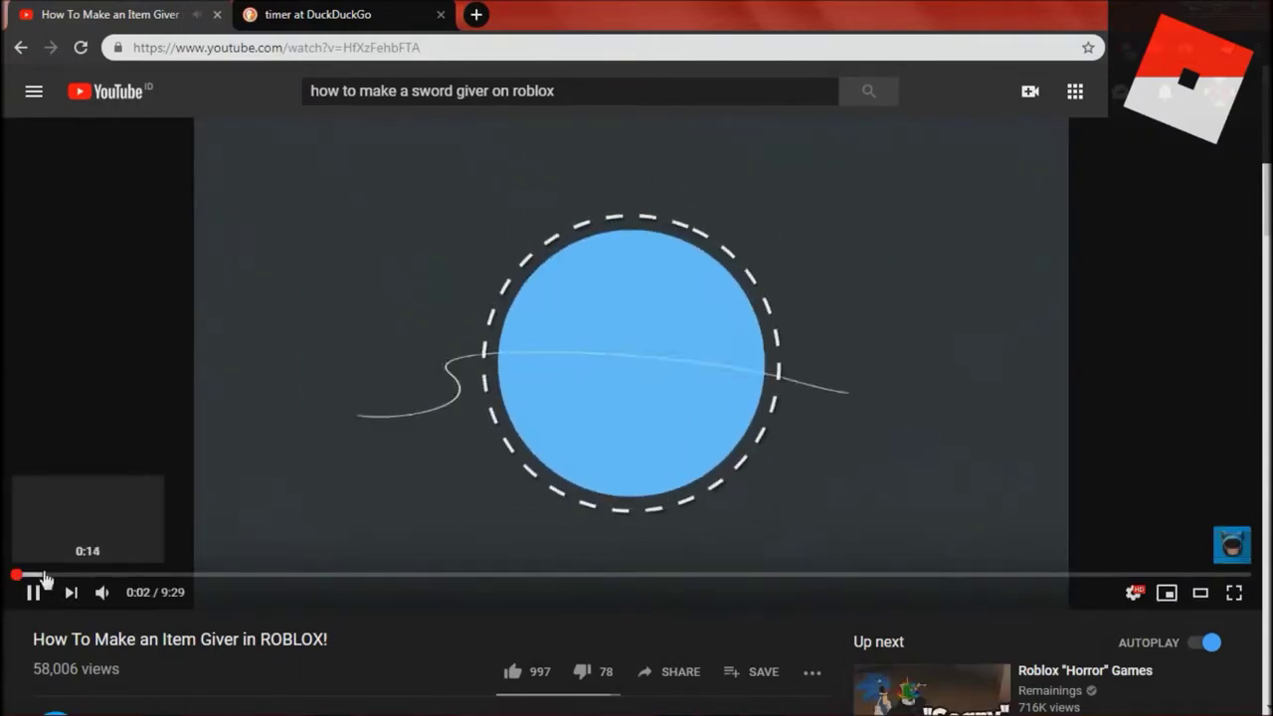
pyautogui.click(44, 577)
pyautogui.click(33, 592)
pyautogui.click(517, 672)
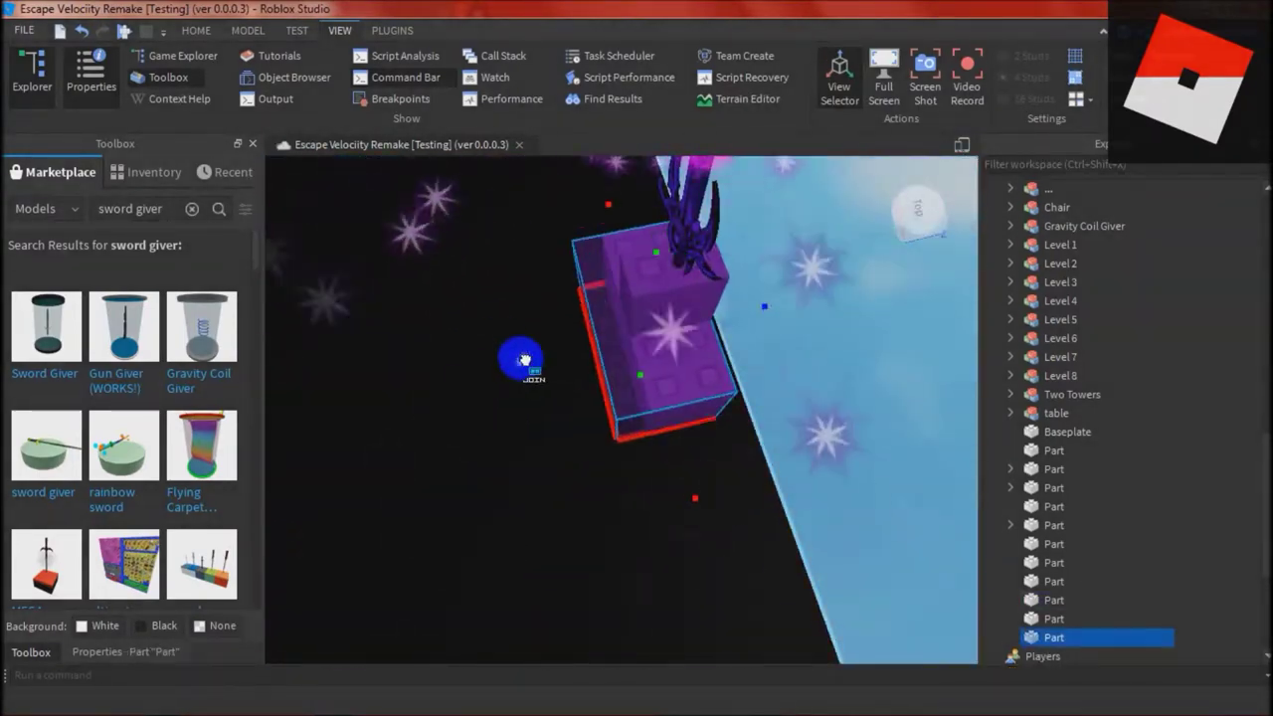
# - In Roblox Studio, enlarge the purple base block and fit it under the sword's pedestal in place of the old base
pyautogui.moveTo(708, 350); pyautogui.dragTo(707, 349)
pyautogui.press('a')
pyautogui.moveTo(519, 343); pyautogui.dragTo(497, 341)
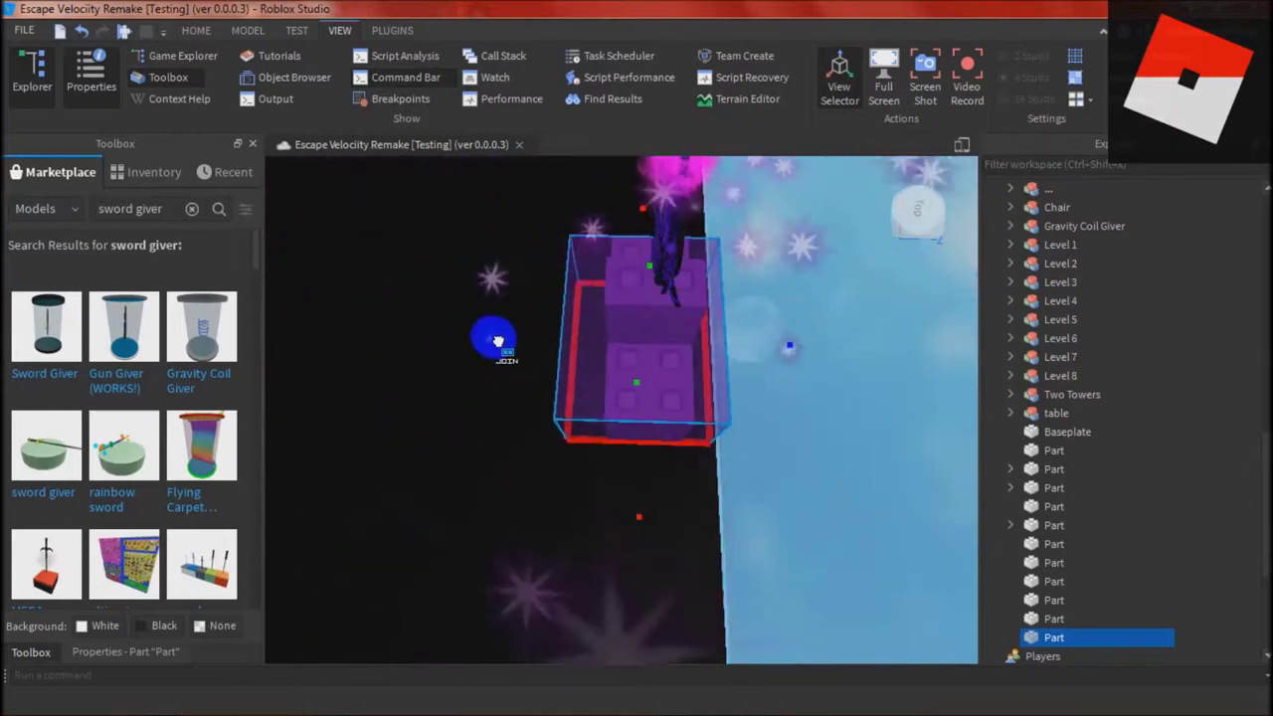
pyautogui.click(639, 335)
pyautogui.click(630, 404)
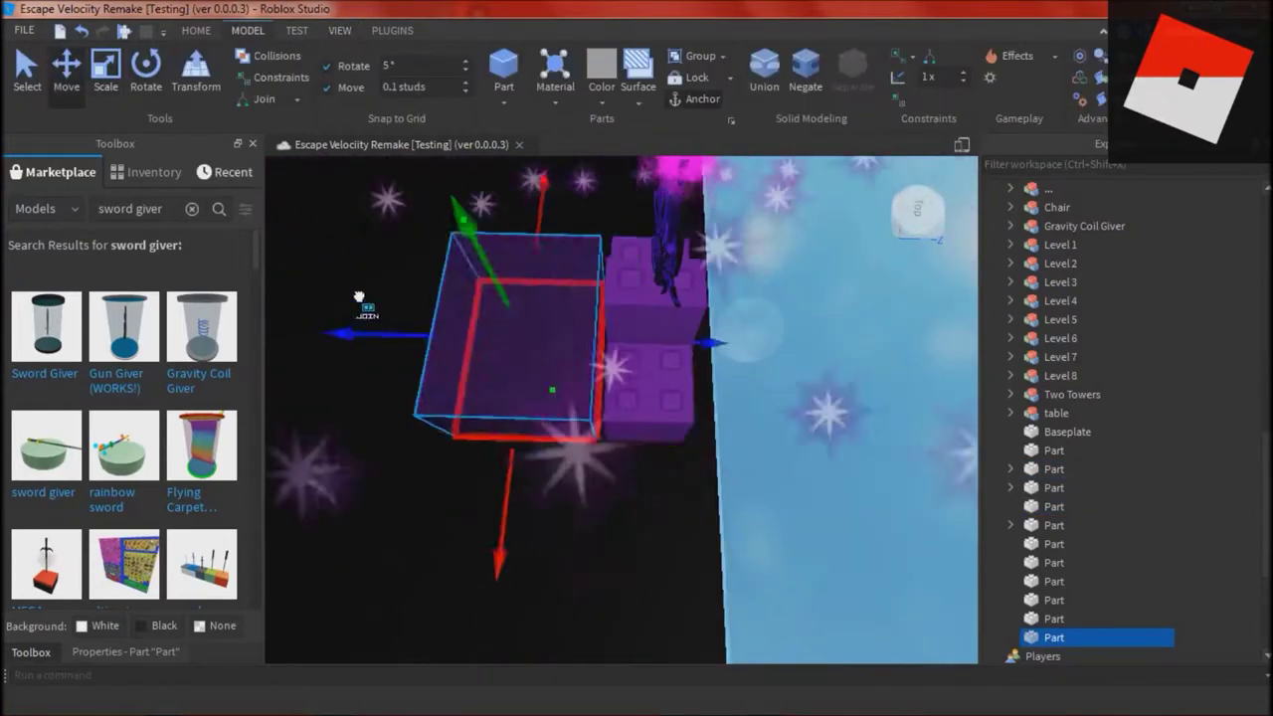
pyautogui.moveTo(775, 367); pyautogui.dragTo(770, 365)
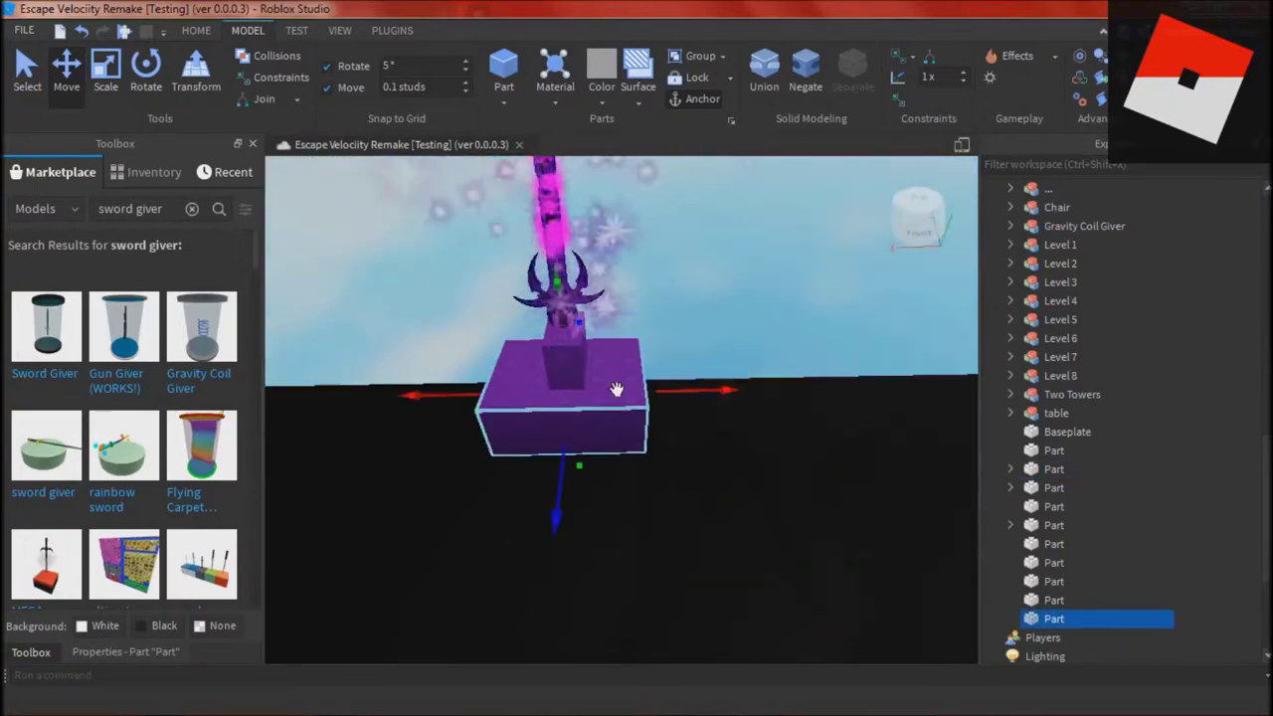
# - Duplicate the base block above itself and stretch the copy into a tall box enclosing the sword
pyautogui.moveTo(562, 292); pyautogui.dragTo(561, 237)
pyautogui.click(106, 72)
pyautogui.moveTo(606, 298); pyautogui.dragTo(607, 268, button='right')
pyautogui.moveTo(563, 266); pyautogui.dragTo(583, 161)
pyautogui.scroll(3, 697, 235)
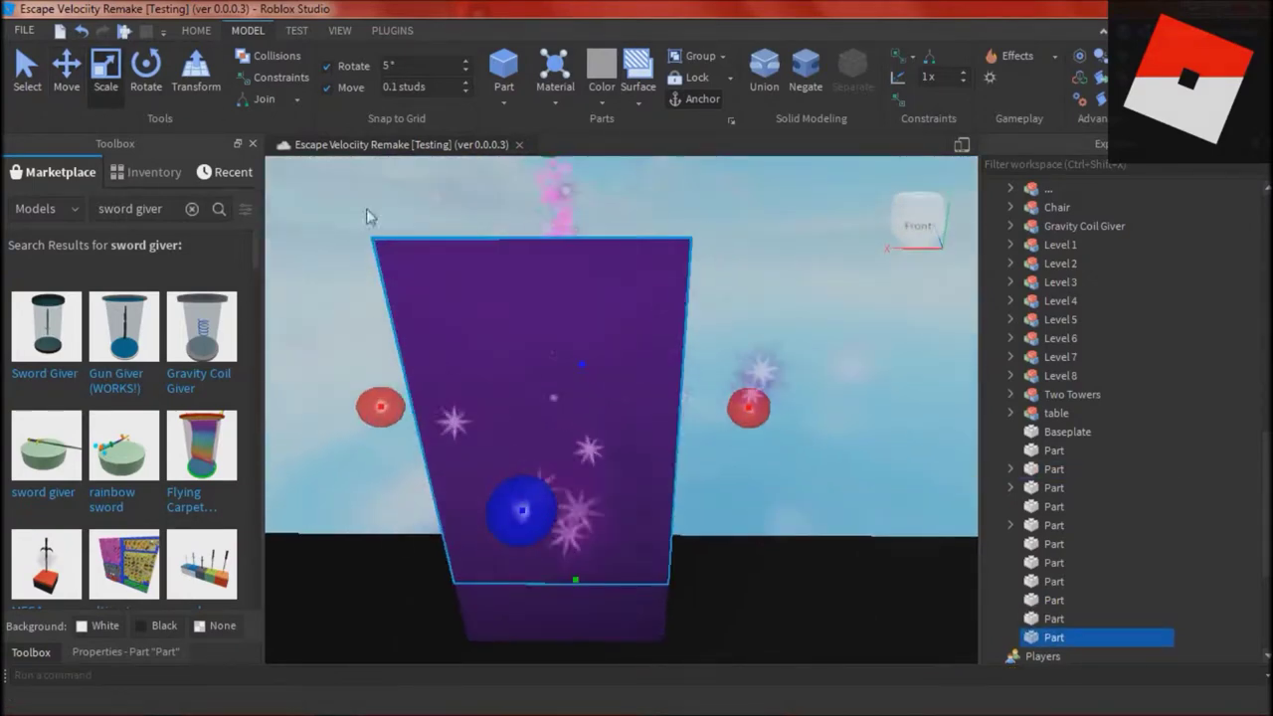
# - Set the transparency of the tall box around the sword to 0.5
pyautogui.click(126, 652)
pyautogui.click(229, 332)
pyautogui.write('0.5')
pyautogui.press('Return')
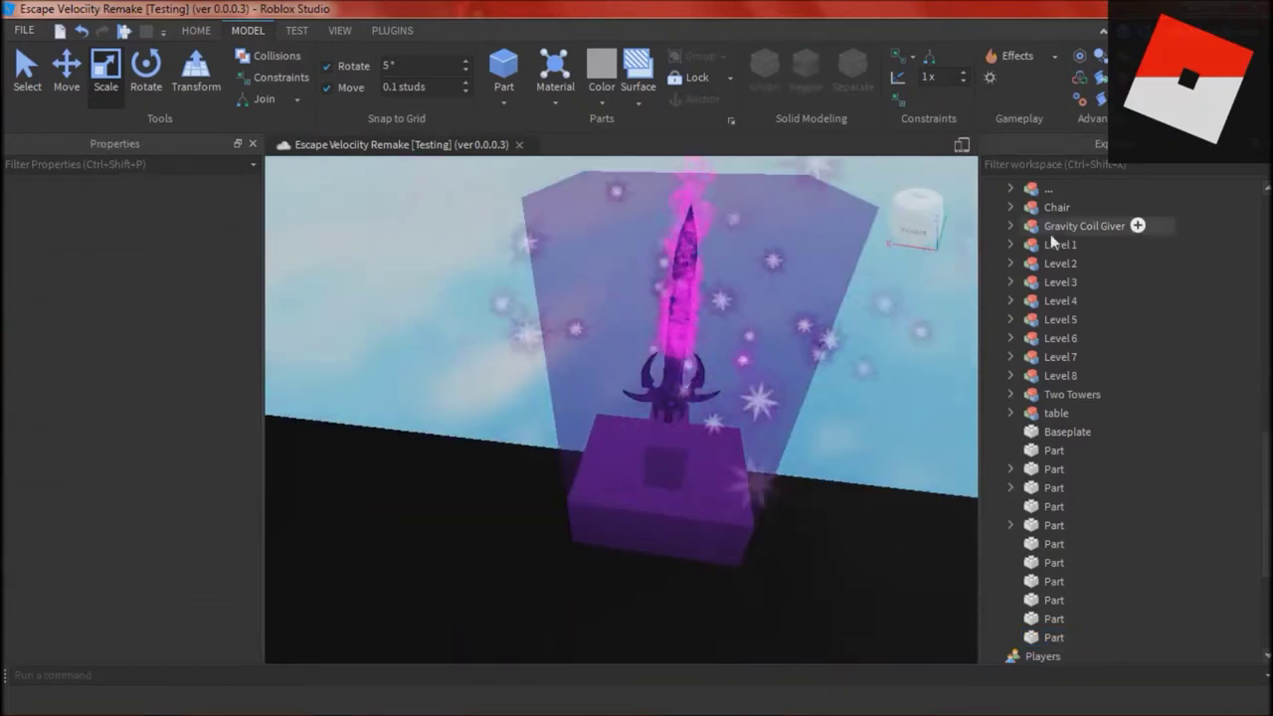
# - Find the Sword tool in the Workspace and place a copy of its Handle directly in the Workspace
pyautogui.scroll(3, 1050, 234)
pyautogui.scroll(4, 1037, 378)
pyautogui.click(1058, 263)
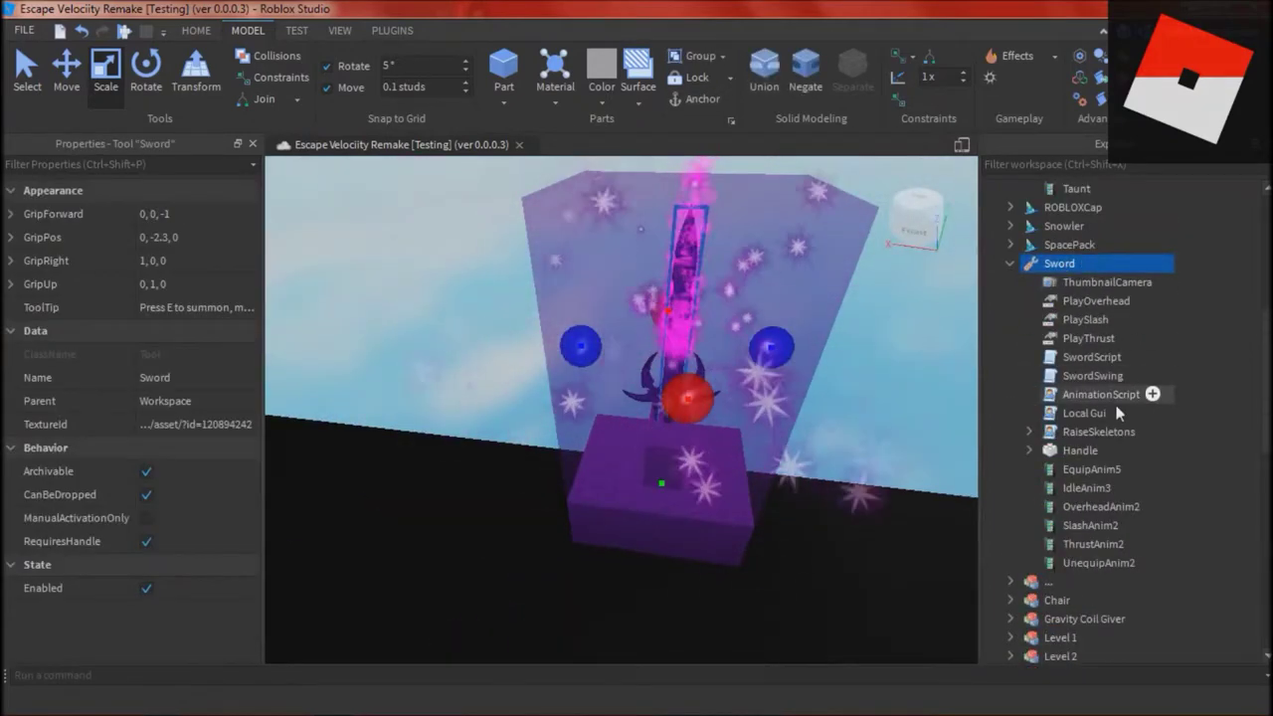
pyautogui.click(1082, 450)
pyautogui.click(1010, 264)
pyautogui.scroll(6, 1074, 237)
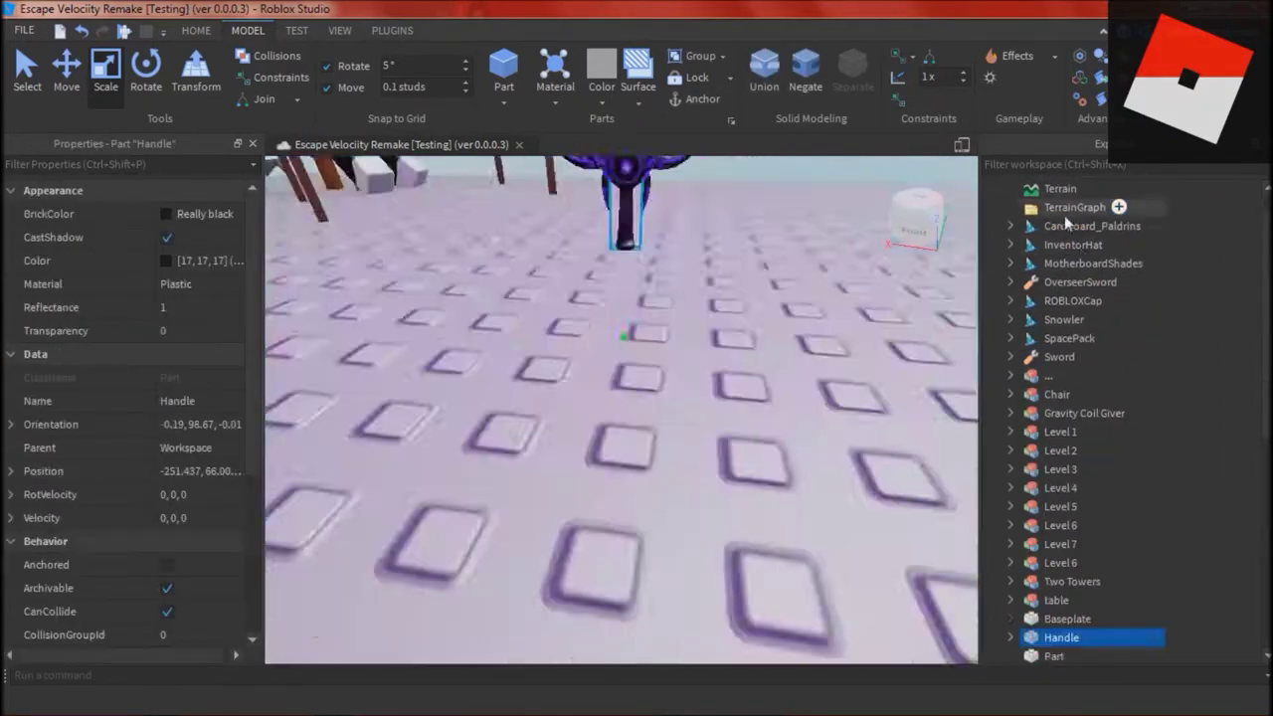
# - Move the copied sword handle into position on the pedestal inside the transparent box
pyautogui.click(66, 72)
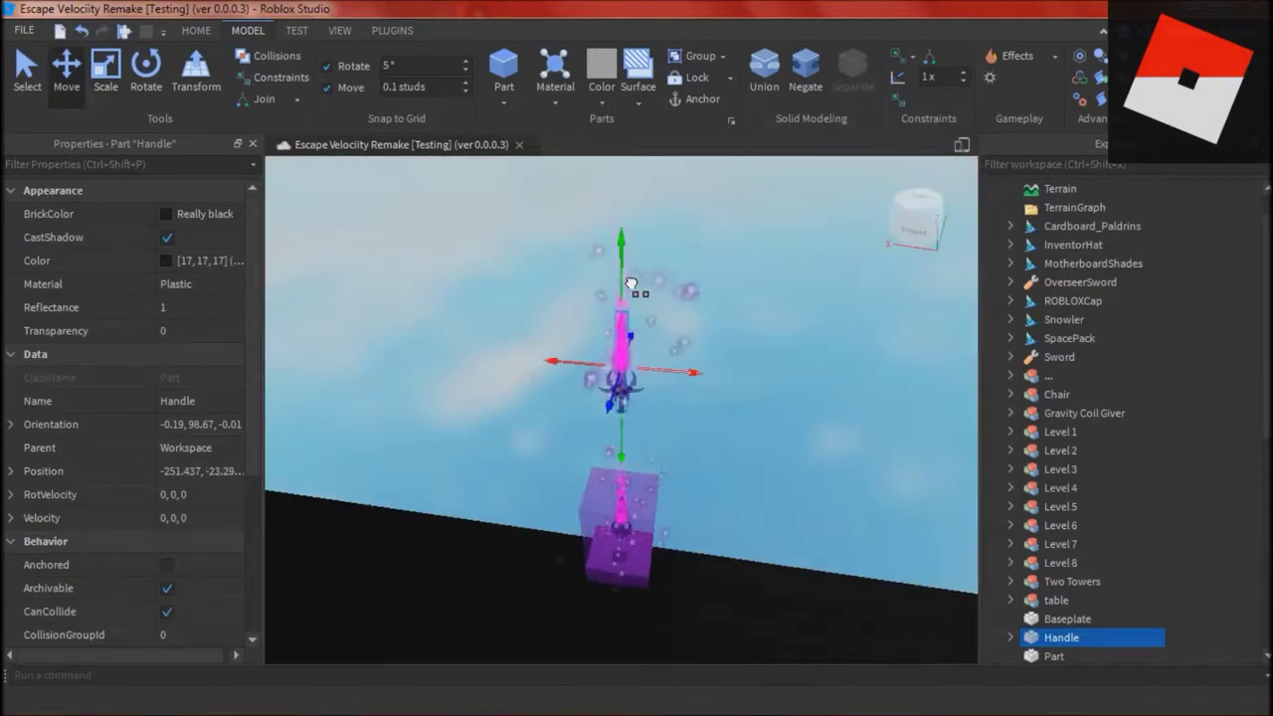
pyautogui.moveTo(631, 284); pyautogui.dragTo(657, 308)
pyautogui.moveTo(702, 242); pyautogui.dragTo(686, 213, button='right')
pyautogui.moveTo(666, 276); pyautogui.dragTo(666, 254)
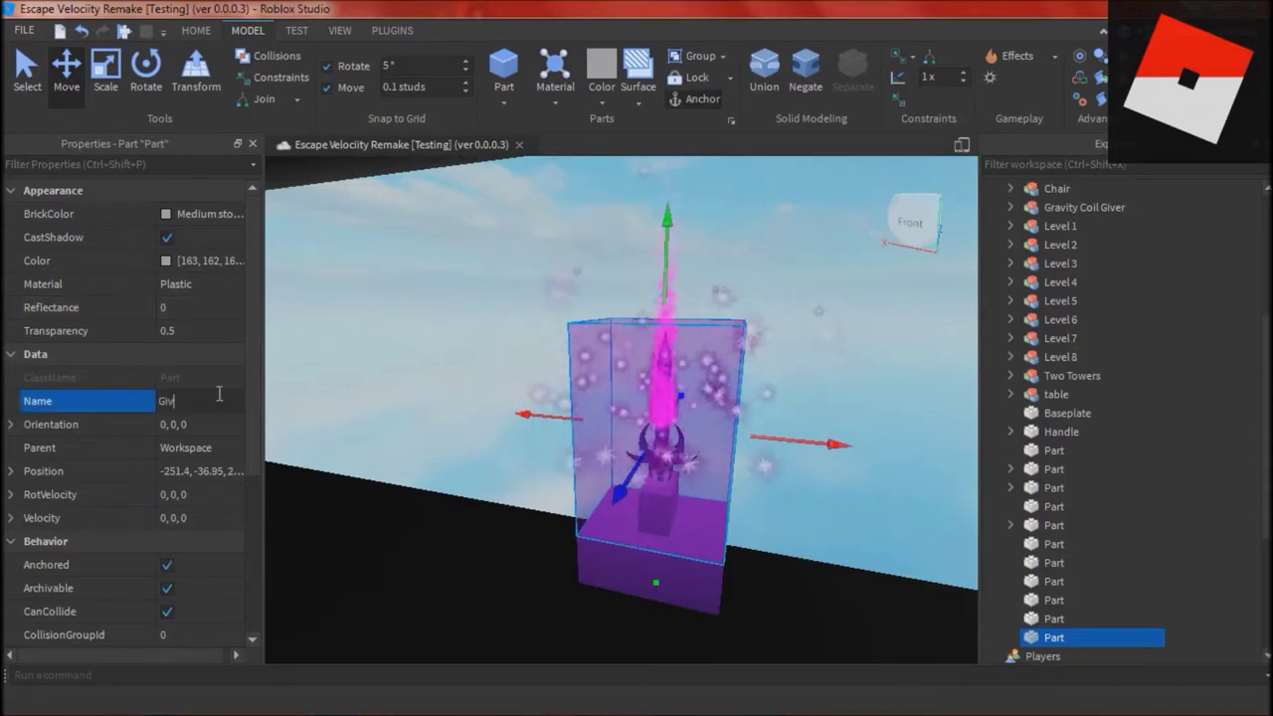
# - Rename the transparent box Giver and check the sword's placement inside it
pyautogui.press('Return')
pyautogui.click(750, 220)
pyautogui.moveTo(750, 219); pyautogui.dragTo(730, 229, button='right')
pyautogui.click(678, 319)
pyautogui.moveTo(818, 369); pyautogui.dragTo(696, 383, button='right')
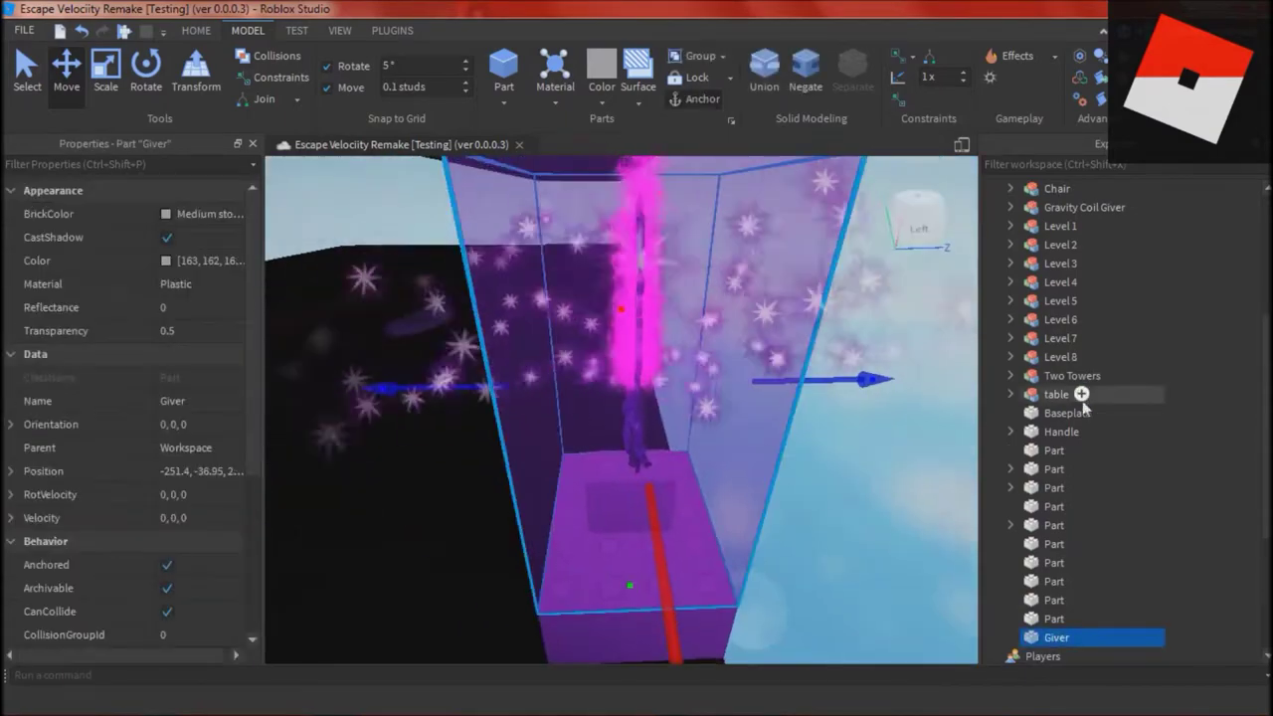
# - Move the Sword tool from the Workspace into ReplicatedStorage and rename it MagicalSword
pyautogui.scroll(4, 1056, 359)
pyautogui.scroll(-8, 1058, 328)
pyautogui.scroll(7, 1059, 310)
pyautogui.moveTo(1054, 321); pyautogui.dragTo(1133, 487)
pyautogui.scroll(-7, 1055, 320)
pyautogui.click(204, 377)
pyautogui.write('Magi')
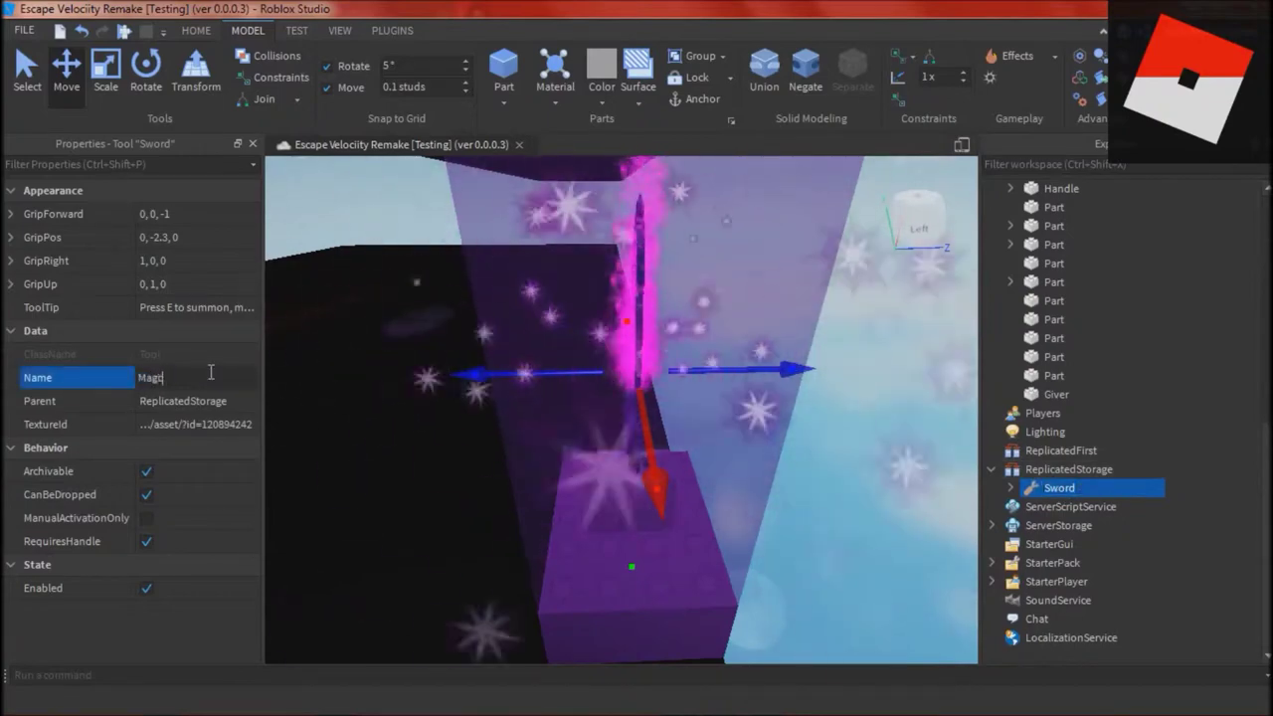
pyautogui.write('calSword')
pyautogui.press('Return')
pyautogui.click(991, 470)
# - Group the display handle, pedestal blocks and Giver box into one model named "MagivalSword Giver"
pyautogui.click(852, 453)
pyautogui.moveTo(852, 453); pyautogui.dragTo(775, 438, button='right')
pyautogui.scroll(5, 995, 407)
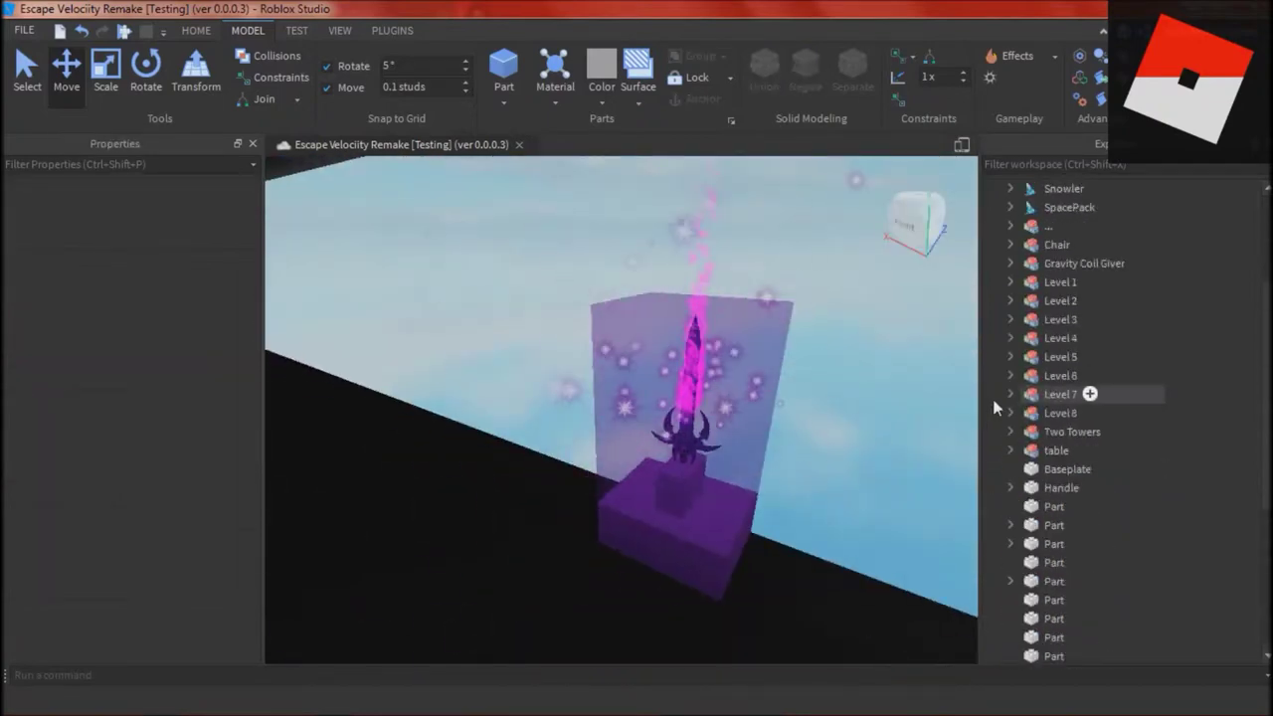
pyautogui.click(704, 435)
pyautogui.keyDown('ctrl'); pyautogui.click(694, 562); pyautogui.keyUp('ctrl')
pyautogui.keyDown('ctrl'); pyautogui.click(1066, 431); pyautogui.keyUp('ctrl')
pyautogui.moveTo(916, 481); pyautogui.dragTo(914, 481, button='right')
pyautogui.press('w')
pyautogui.keyDown('ctrl'); pyautogui.click(734, 448); pyautogui.keyUp('ctrl')
pyautogui.moveTo(734, 448); pyautogui.dragTo(734, 448, button='right')
pyautogui.press('s')
pyautogui.hotkey('ctrl', 'g')
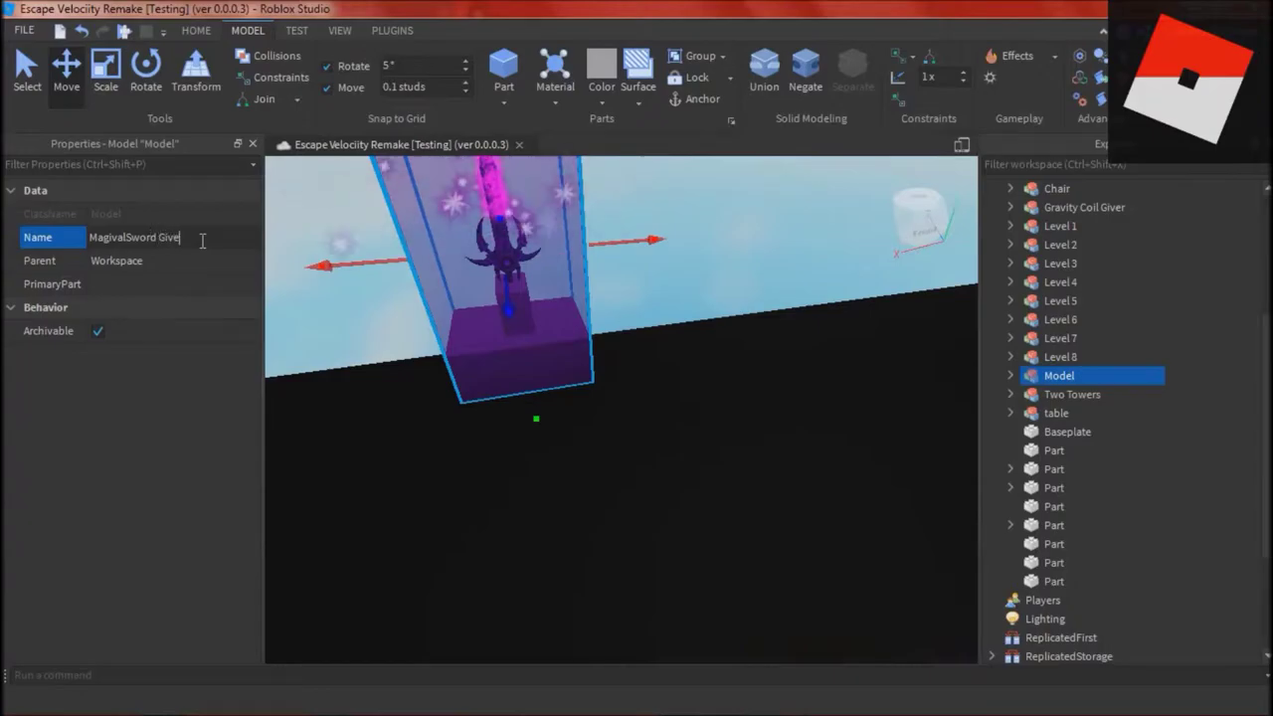
pyautogui.write('r')
pyautogui.press('Return')
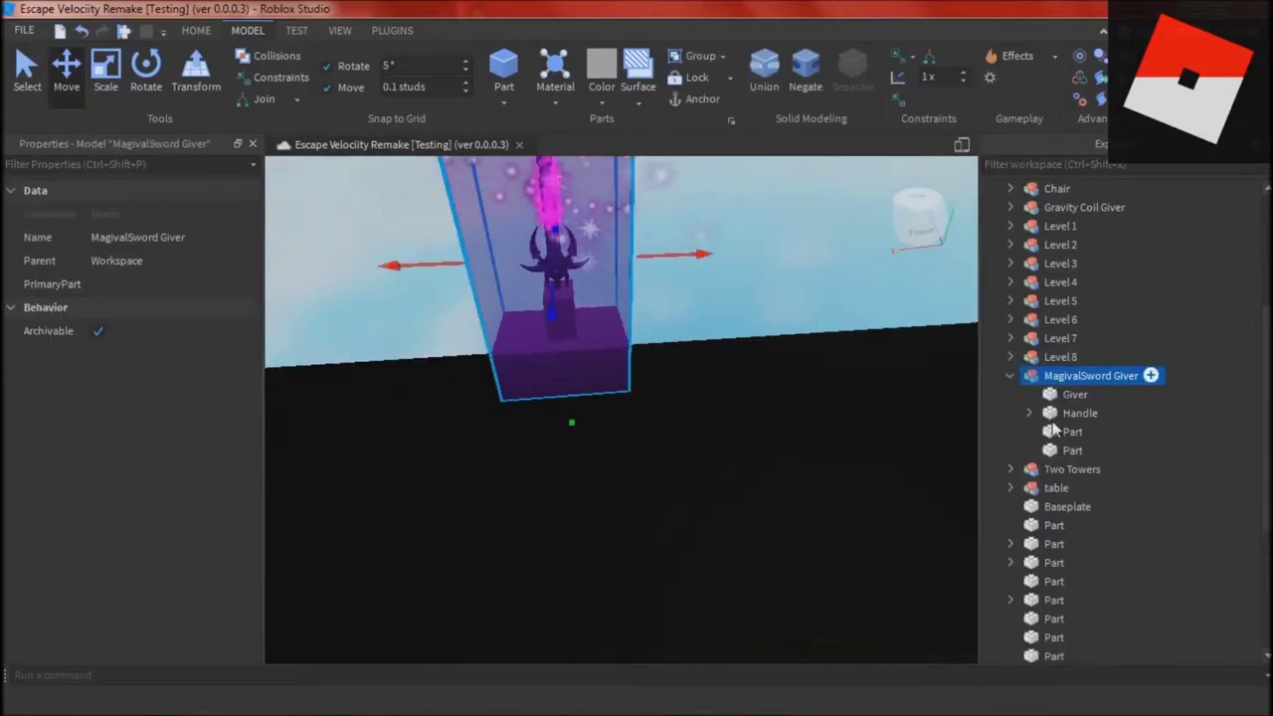
# - Add a Script inside the Giver part and clear its default line of code
pyautogui.click(1073, 394)
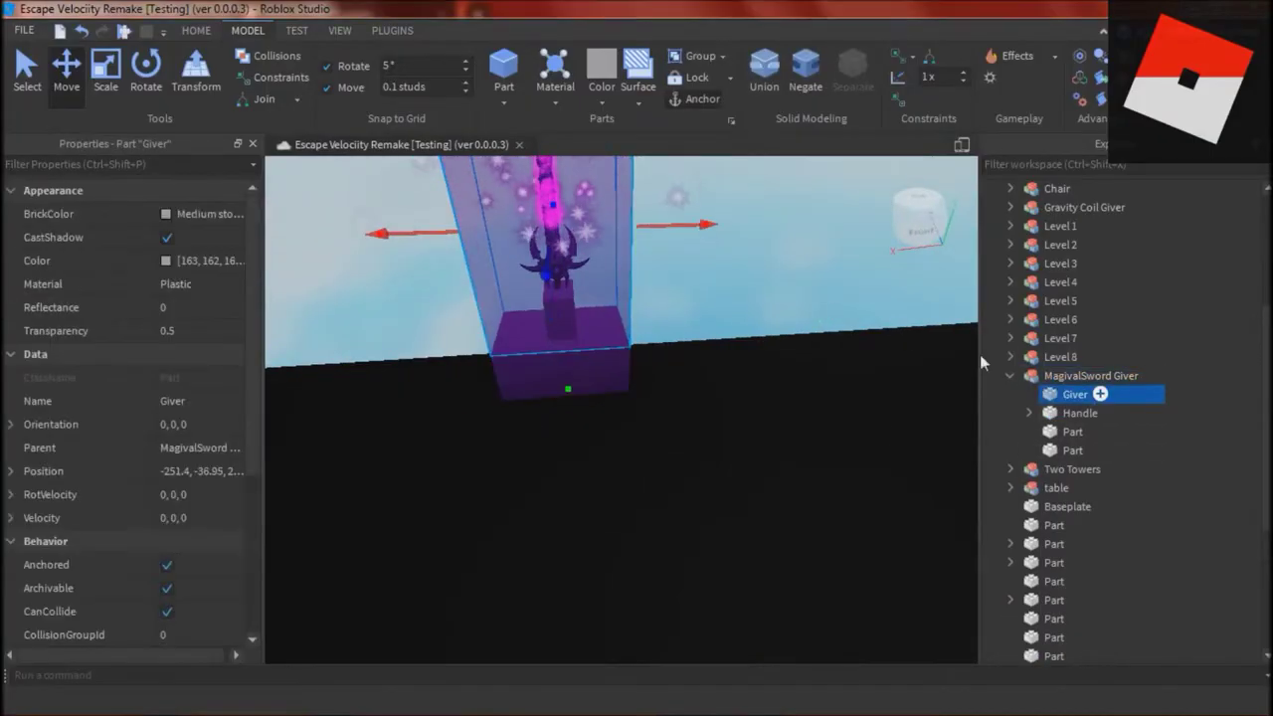
pyautogui.click(1099, 394)
pyautogui.write('scri')
pyautogui.click(1039, 633)
pyautogui.moveTo(475, 186); pyautogui.dragTo(307, 163)
# - Begin the script with "local item = game:GetService()", checking it against the tutorial video
pyautogui.write('local')
pyautogui.hotkey('alt', 'Tab')
pyautogui.hotkey('alt', 'Tab')
pyautogui.hotkey('alt', 'Tab')
pyautogui.hotkey('alt', 'Tab')
pyautogui.write('item')
pyautogui.hotkey('alt', 'Tab')
pyautogui.write('= game:G')
pyautogui.hotkey('alt', 'Tab')
pyautogui.hotkey('alt', 'Tab')
pyautogui.hotkey('alt', 'Tab')
pyautogui.hotkey('alt', 'Tab')
pyautogui.hotkey('alt', 'shift', 'Tab')
pyautogui.write('etService()')
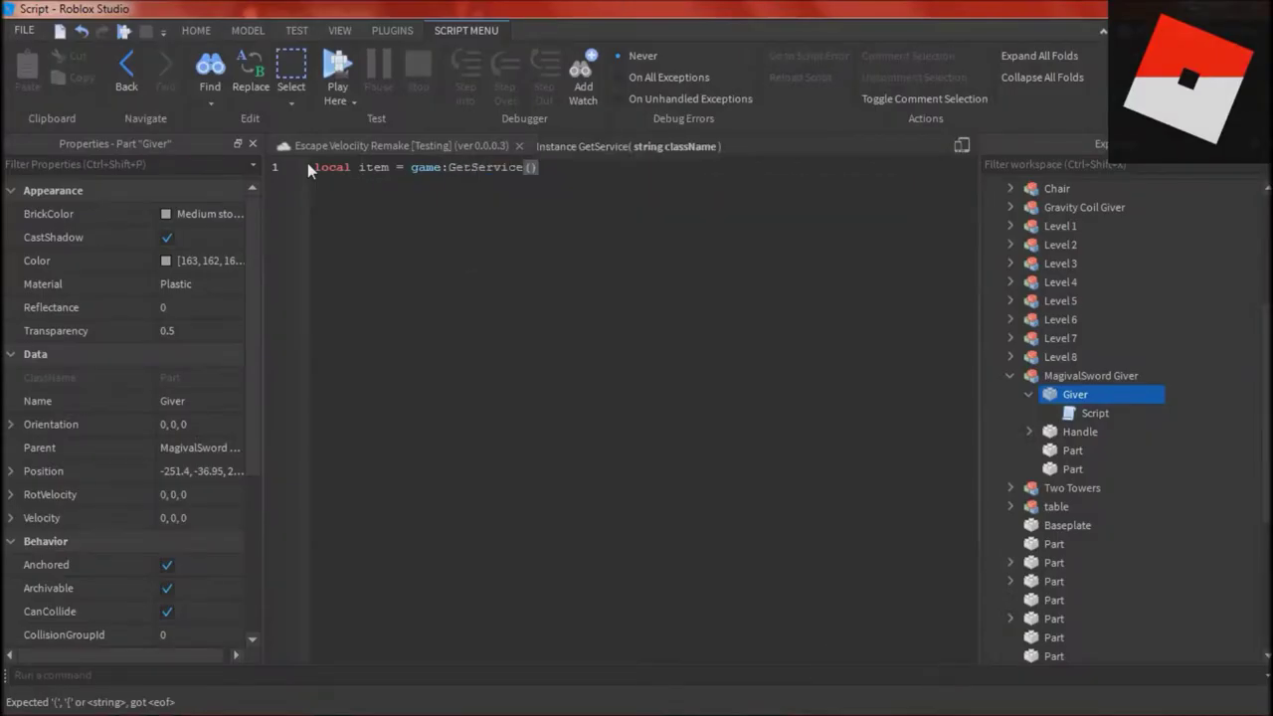
# - Pass "ReplicatedStorage" to GetService and append ":FindFirstChild()" to the line
pyautogui.write('"ReplicatedStorage"')
pyautogui.press('Down')
pyautogui.press('Down')
pyautogui.press('Return')
pyautogui.write(':')
pyautogui.press('BackSpace')
pyautogui.press('BackSpace')
pyautogui.write('):FindFirstChild()')
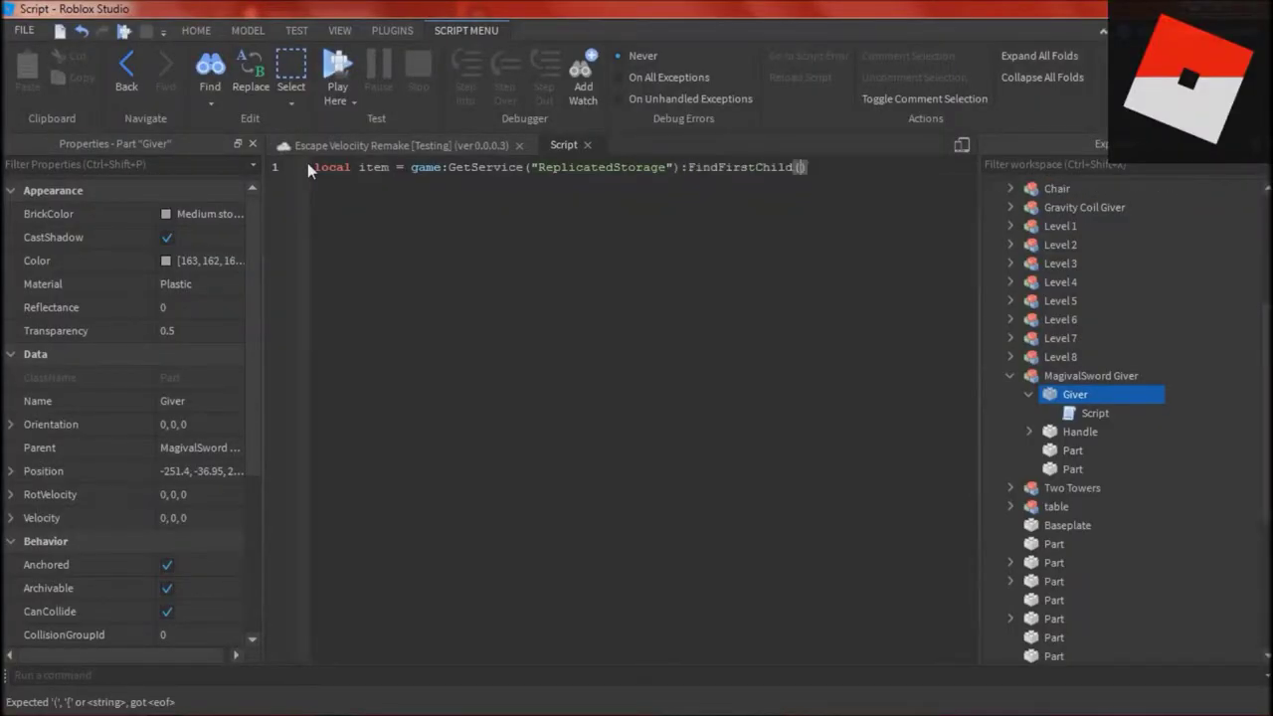
# - Enter "MagicalSword" as the FindFirstChild argument, checking the tool's name in ReplicatedStorage
pyautogui.scroll(-4, 1075, 380)
pyautogui.click(991, 526)
pyautogui.click(991, 526)
pyautogui.click(804, 170)
pyautogui.write('Ma')
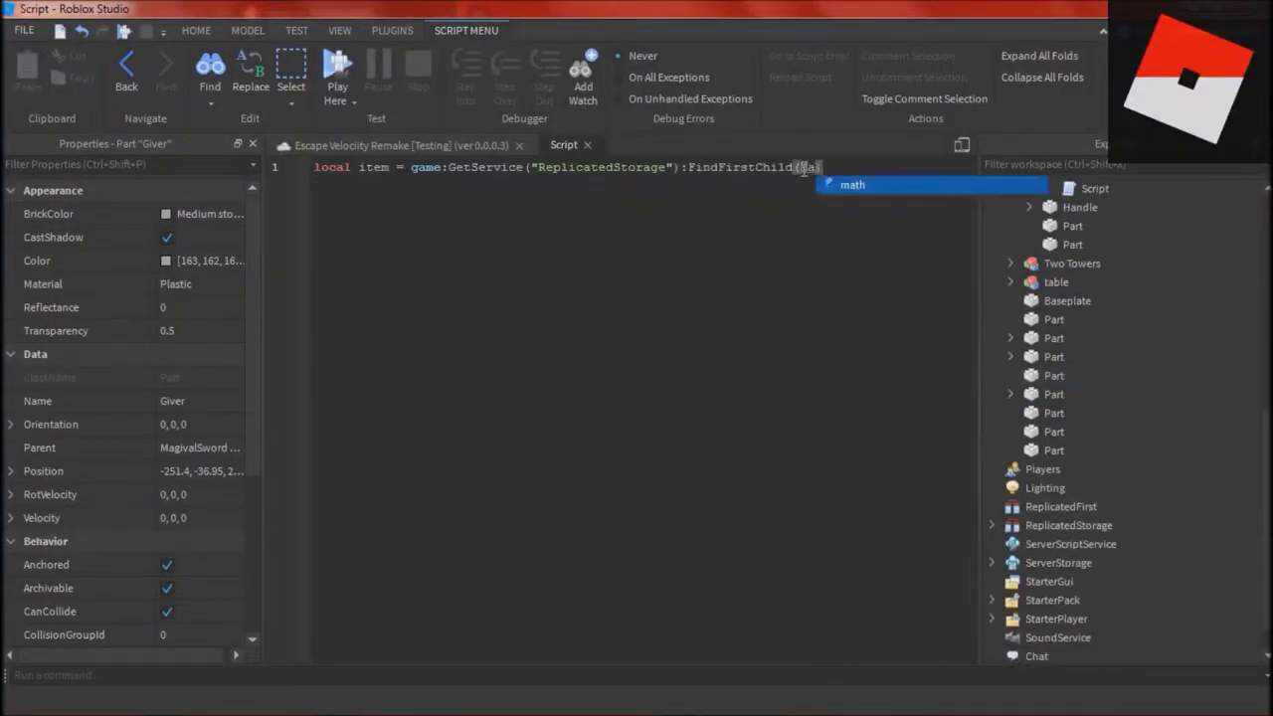
pyautogui.hotkey('alt', 'Tab')
pyautogui.hotkey('alt', 'Tab')
pyautogui.press('BackSpace')
pyautogui.press('BackSpace')
pyautogui.press('BackSpace')
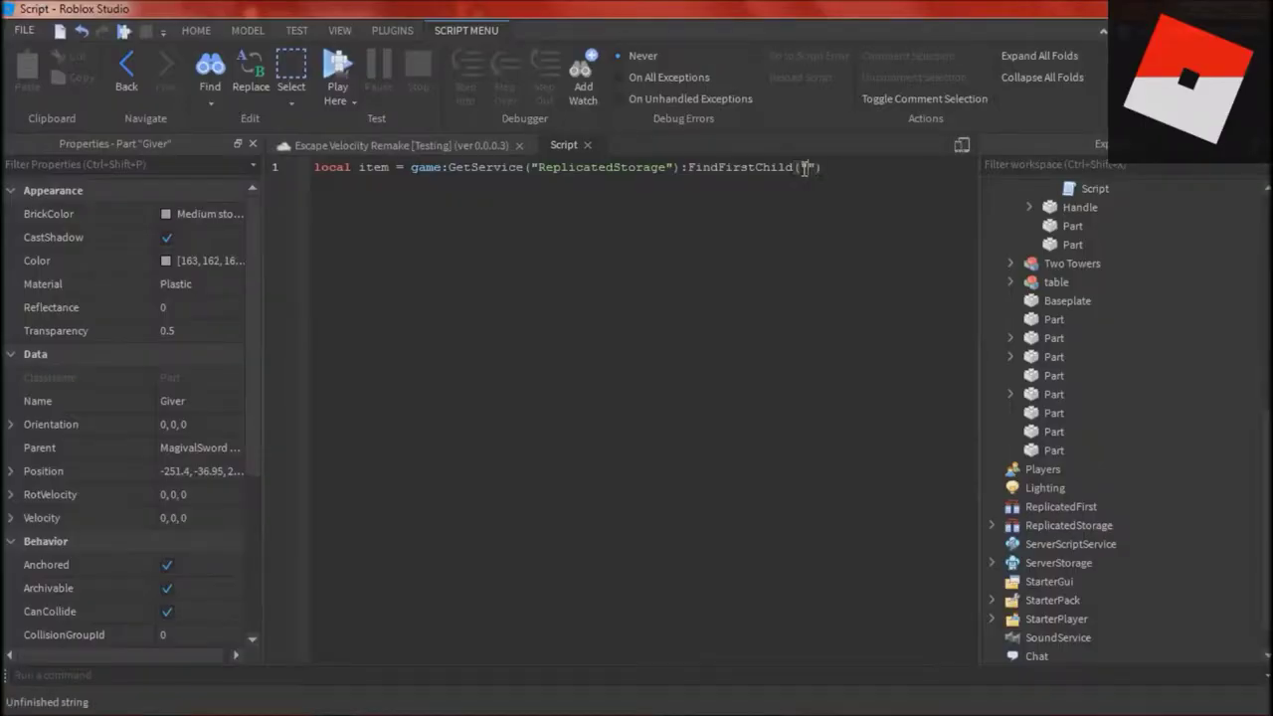
pyautogui.click(991, 525)
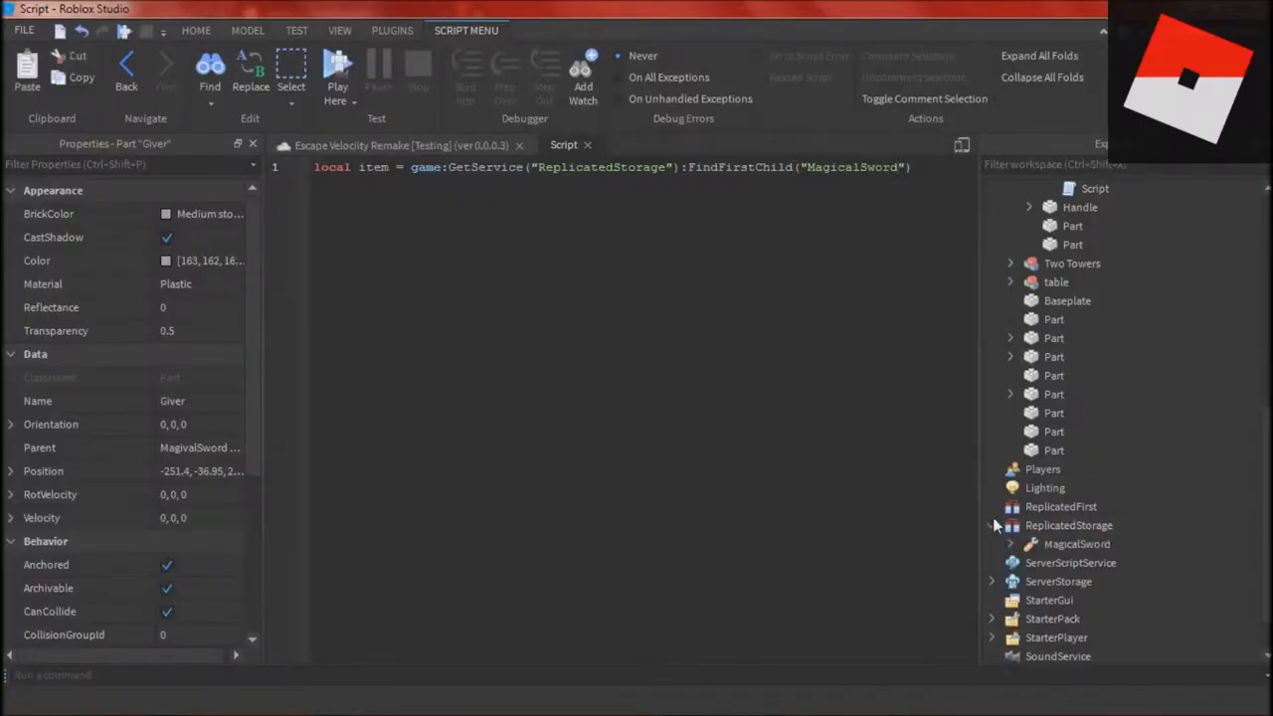
pyautogui.click(991, 525)
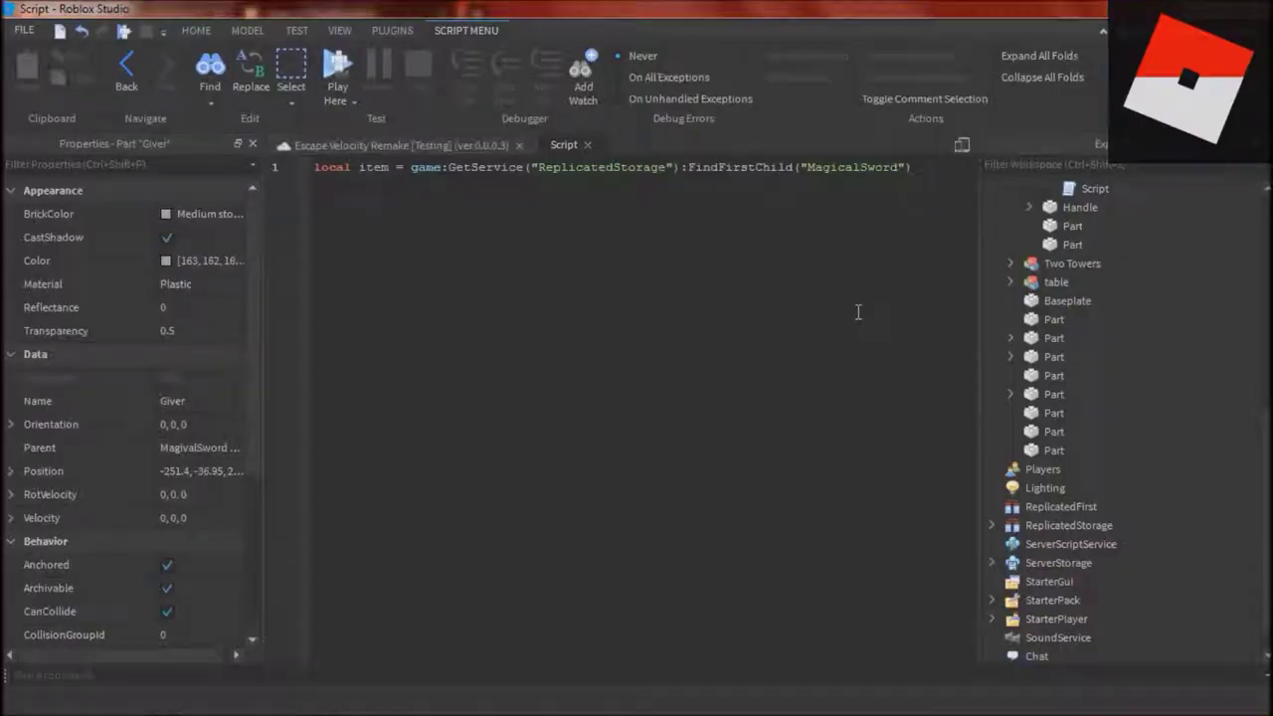
# - Add the line "local db = true" and advance the tutorial video to its full code listing
pyautogui.press('Return')
pyautogui.write('local cb = true')
pyautogui.hotkey('alt', 'Tab')
pyautogui.moveTo(522, 576); pyautogui.dragTo(649, 580)
pyautogui.hotkey('alt', 'Tab')
pyautogui.hotkey('alt', 'Tab')
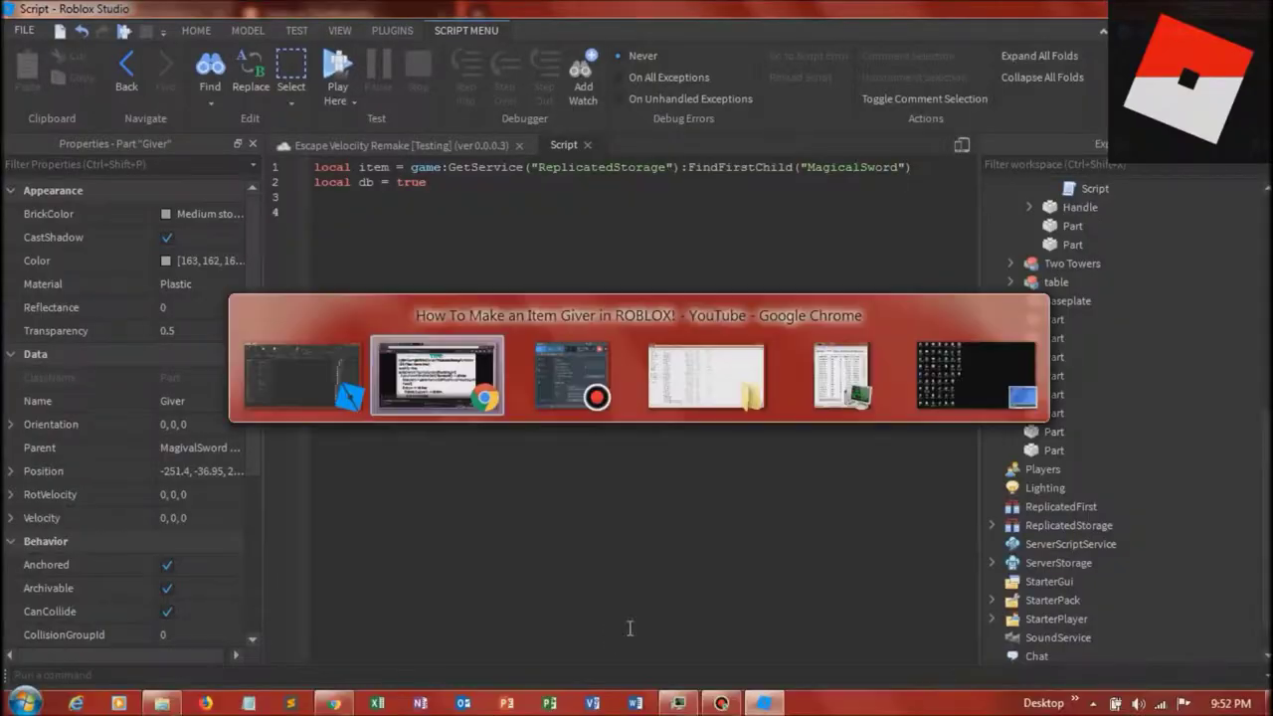
pyautogui.click(717, 700)
pyautogui.hotkey('alt', 'Tab')
pyautogui.hotkey('alt', 'Tab')
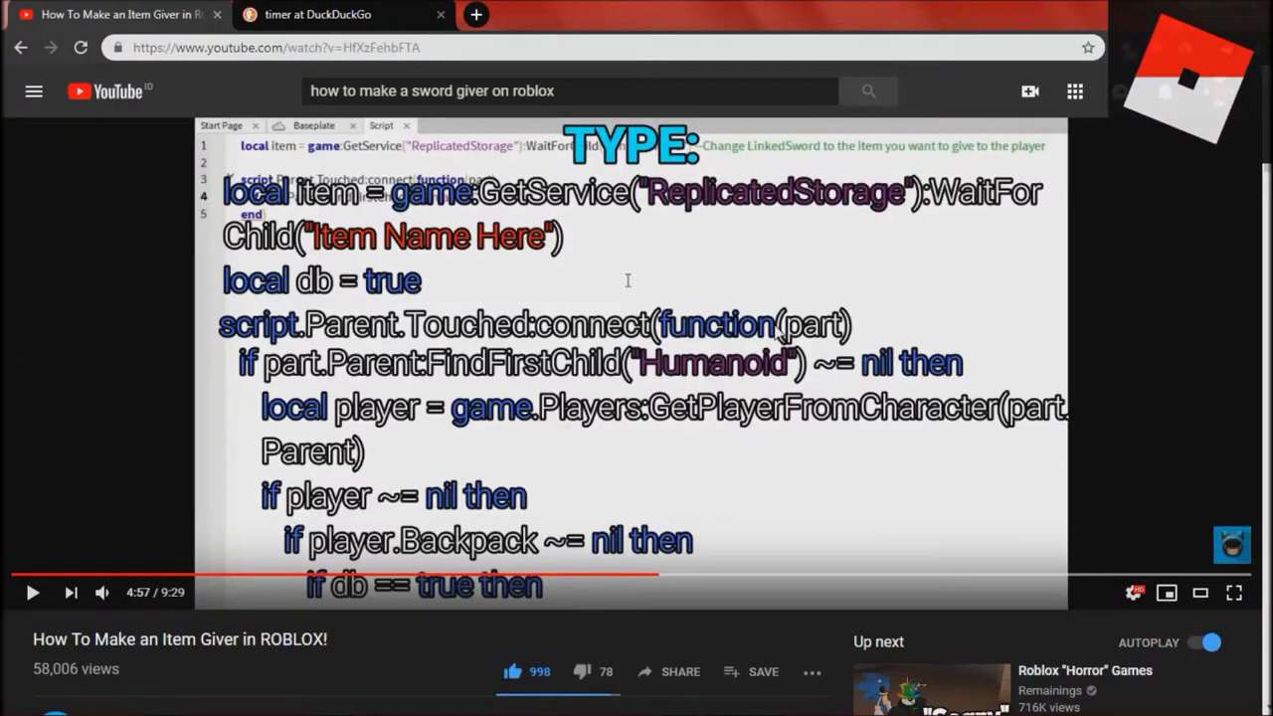
# - Below a blank line, add "script.Parent.Touched:Connect(function(part)" as shown in the tutorial
pyautogui.hotkey('alt', 'Tab')
pyautogui.press('Return')
pyautogui.press('Return')
pyautogui.write('script.Parent.Touched:Connect(function(pairs(')
pyautogui.press('BackSpace')
pyautogui.press('BackSpace')
pyautogui.press('BackSpace')
pyautogui.press('BackSpace')
pyautogui.write('rt')
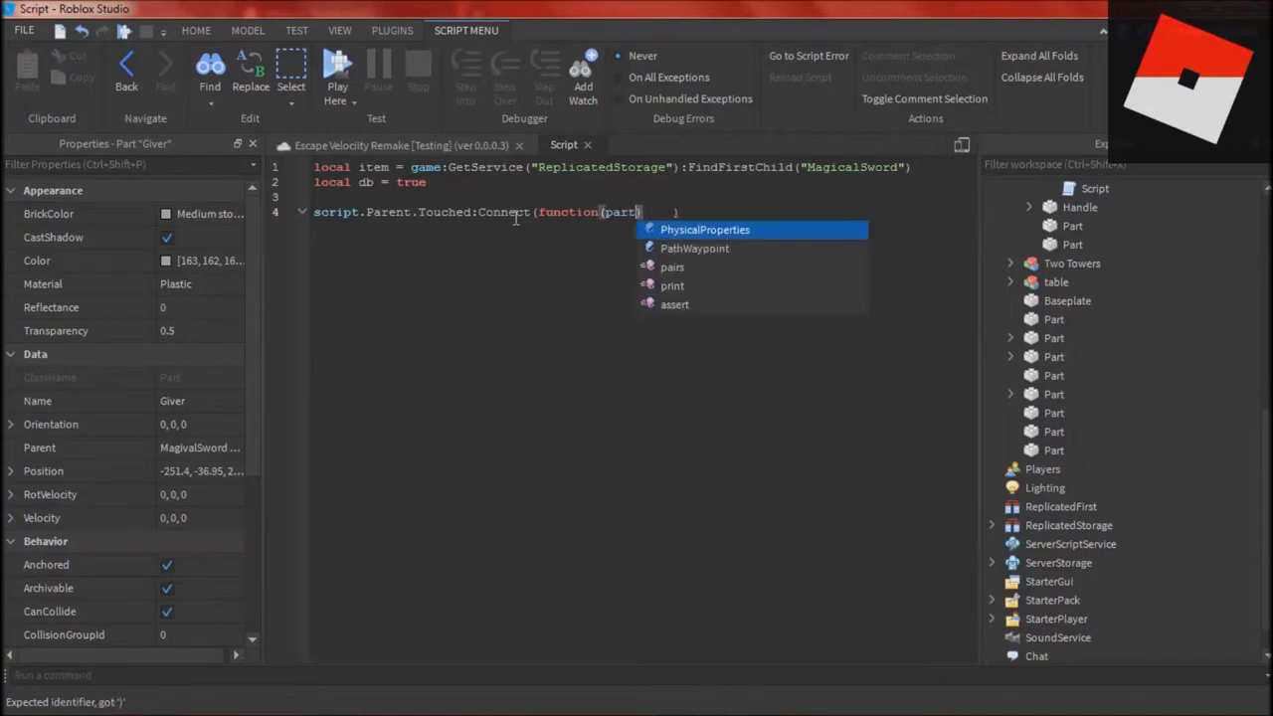
pyautogui.hotkey('alt', 'Tab')
pyautogui.hotkey('alt', 'Tab')
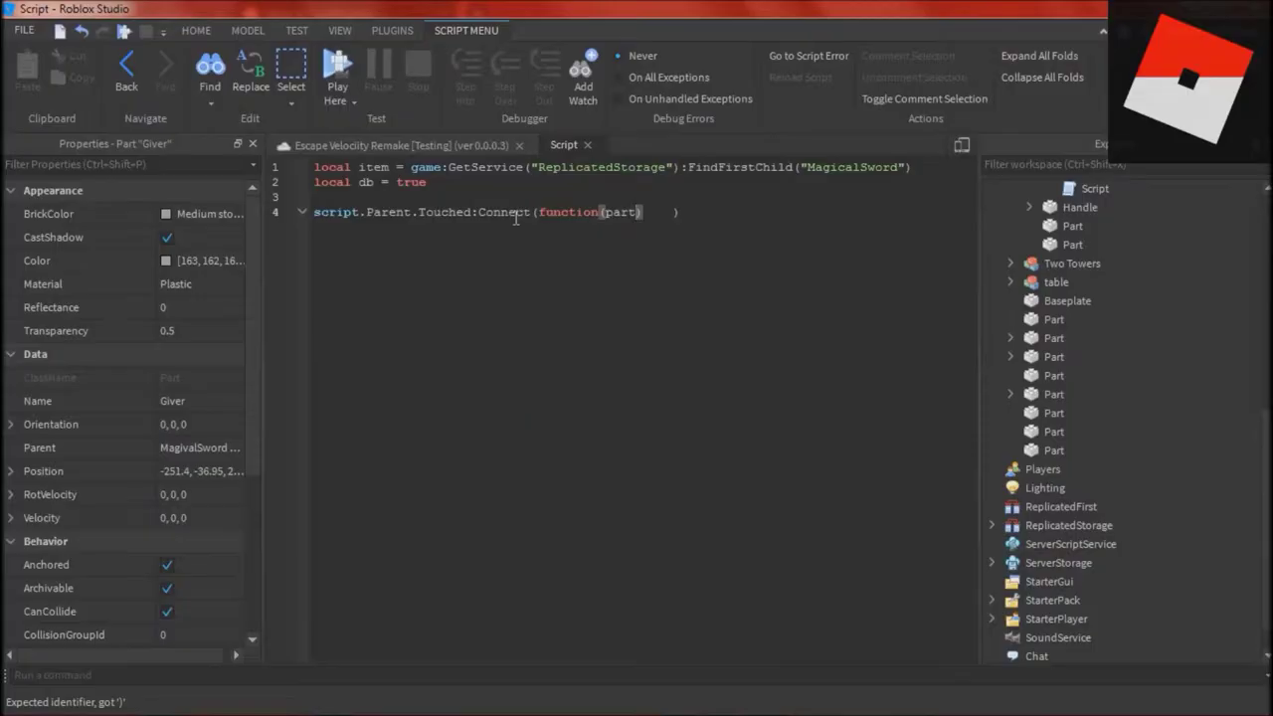
# - Delete the extra spaces and closing parenthesis after "function(part)" and compare the line with the tutorial
pyautogui.moveTo(658, 210); pyautogui.dragTo(644, 211)
pyautogui.press('BackSpace')
pyautogui.hotkey('alt', 'Tab')
pyautogui.hotkey('alt', 'Tab')
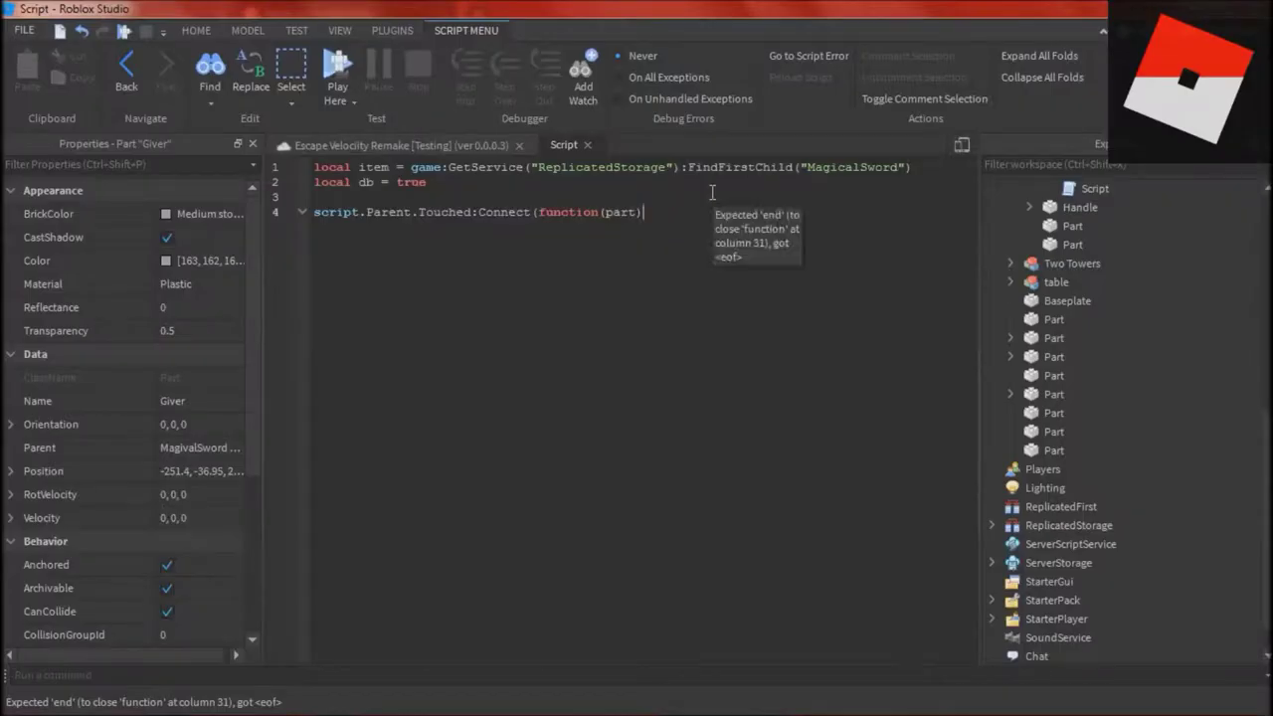
# - Below the Touched line, start the condition "if part.Parent:FindFirstChild("Humanoid")" as shown in the tutorial
pyautogui.hotkey('alt', 'Tab')
pyautogui.hotkey('alt', 'Tab')
pyautogui.press('Return')
pyautogui.write('if part.pa')
pyautogui.write('rent:FindFirstChild("Humanoid")~')
pyautogui.hotkey('alt', 'Tab')
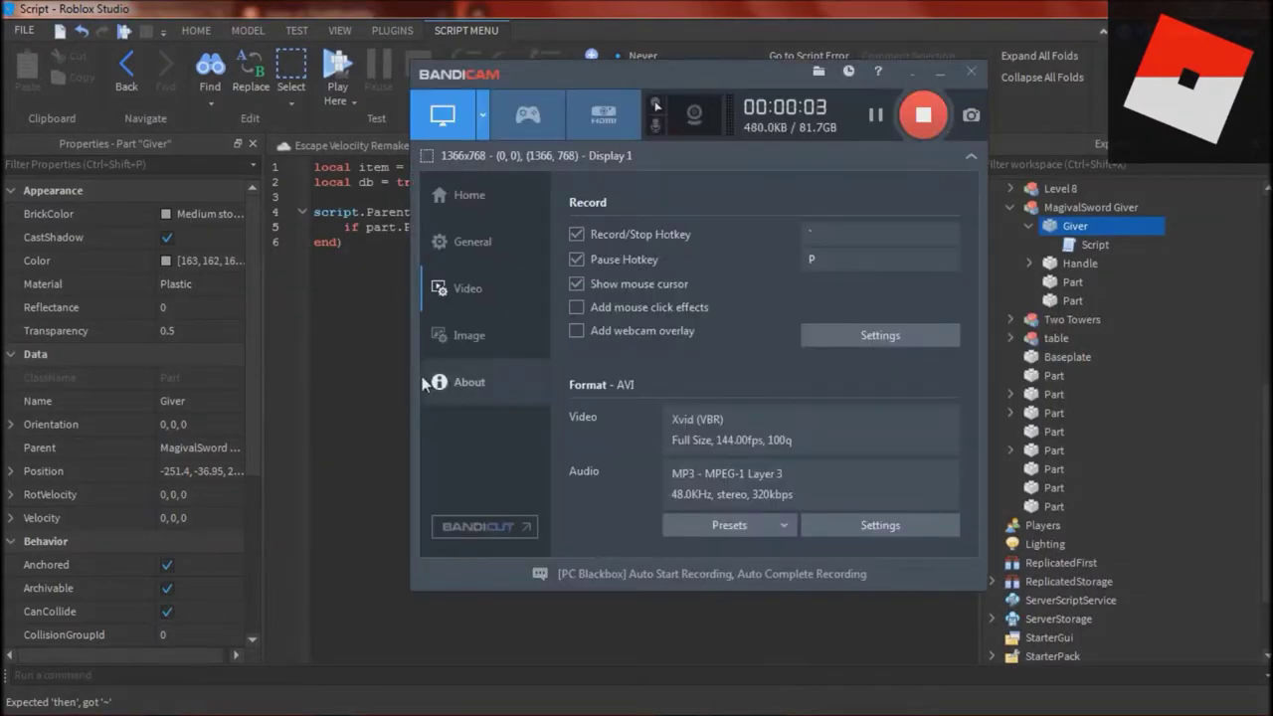
# - Complete the Humanoid condition with "~= nil then", checking it against the tutorial
pyautogui.hotkey('alt', 'Tab')
pyautogui.hotkey('alt', 'Tab')
pyautogui.hotkey('alt', 'Tab')
pyautogui.hotkey('alt', 'Tab')
pyautogui.hotkey('alt', 'Tab')
pyautogui.write('= nil')
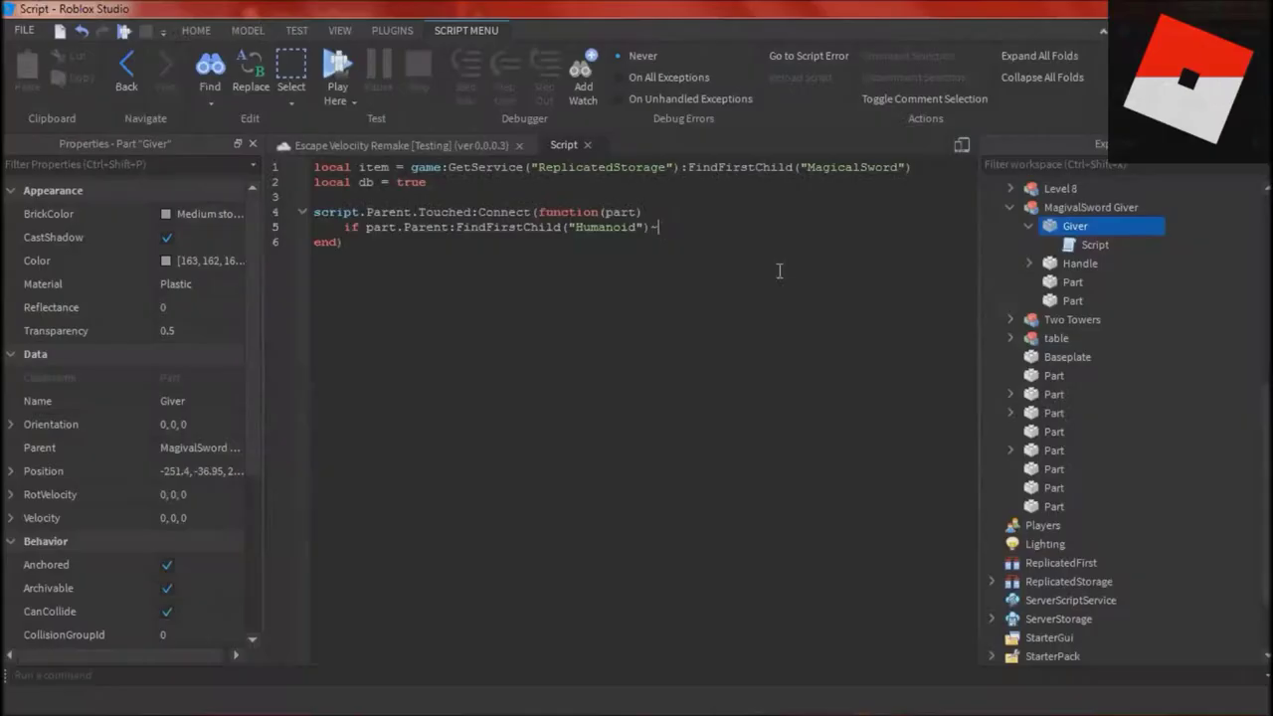
pyautogui.hotkey('alt', 'Tab')
pyautogui.hotkey('alt', 'Tab')
pyautogui.hotkey('alt', 'Tab')
pyautogui.write('then')
pyautogui.press('Return')
# - Inside the if block, add "local player = game.Players" following the tutorial
pyautogui.hotkey('alt', 'Tab')
pyautogui.hotkey('alt', 'Tab')
pyautogui.write('local')
pyautogui.hotkey('alt', 'Tab')
pyautogui.hotkey('alt', 'Tab')
pyautogui.write('player = game.player')
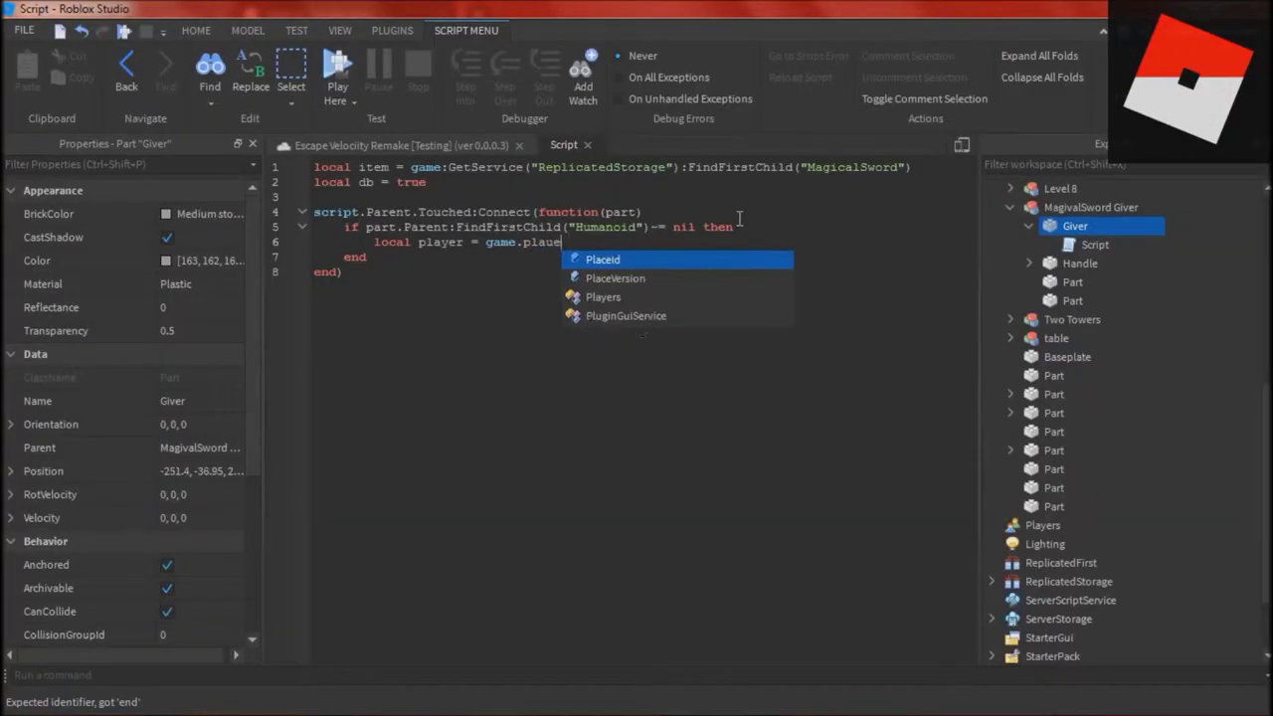
pyautogui.hotkey('alt', 'Tab')
pyautogui.hotkey('alt', 'Tab')
# - Extend the player line with ":GetPlayerFromCharacter(part)" and compare it with the tutorial
pyautogui.write(':')
pyautogui.hotkey('alt', 'Tab')
pyautogui.hotkey('alt', 'Tab')
pyautogui.write('Get')
pyautogui.hotkey('alt', 'Tab')
pyautogui.hotkey('alt', 'Tab')
pyautogui.write('PlayerFromCharacter(part)')
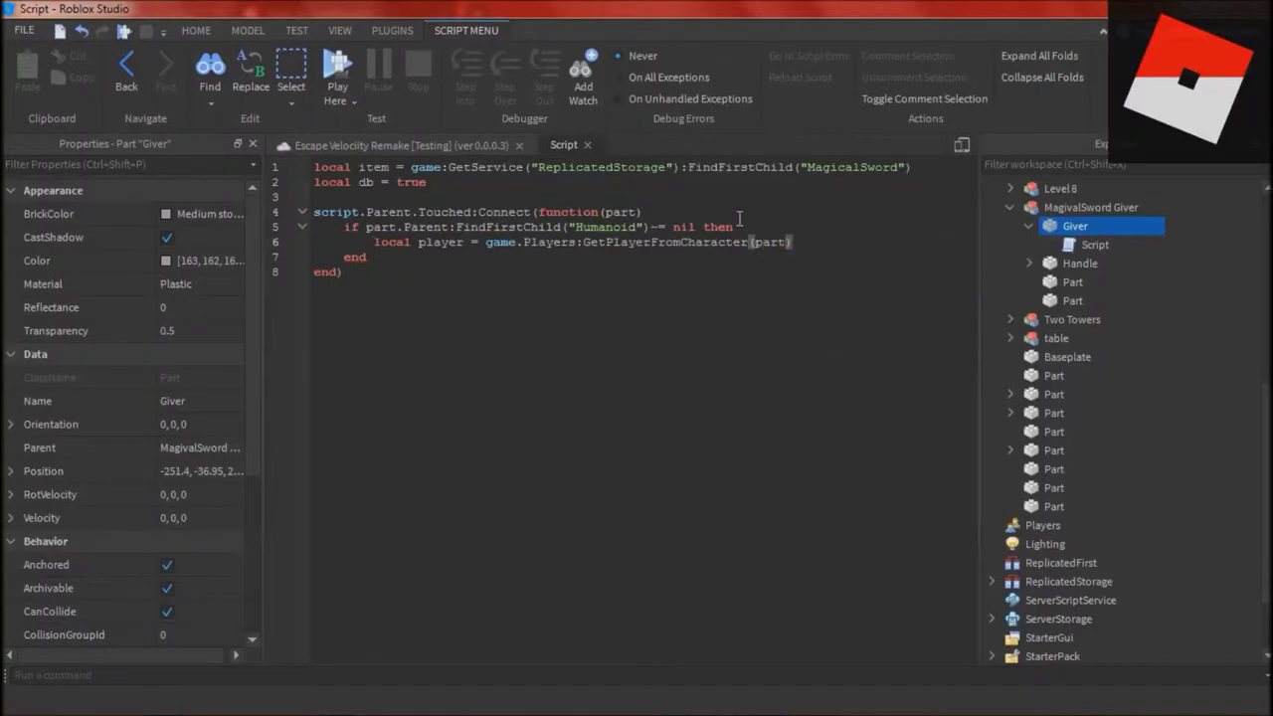
pyautogui.hotkey('alt', 'Tab')
pyautogui.hotkey('alt', 'Tab')
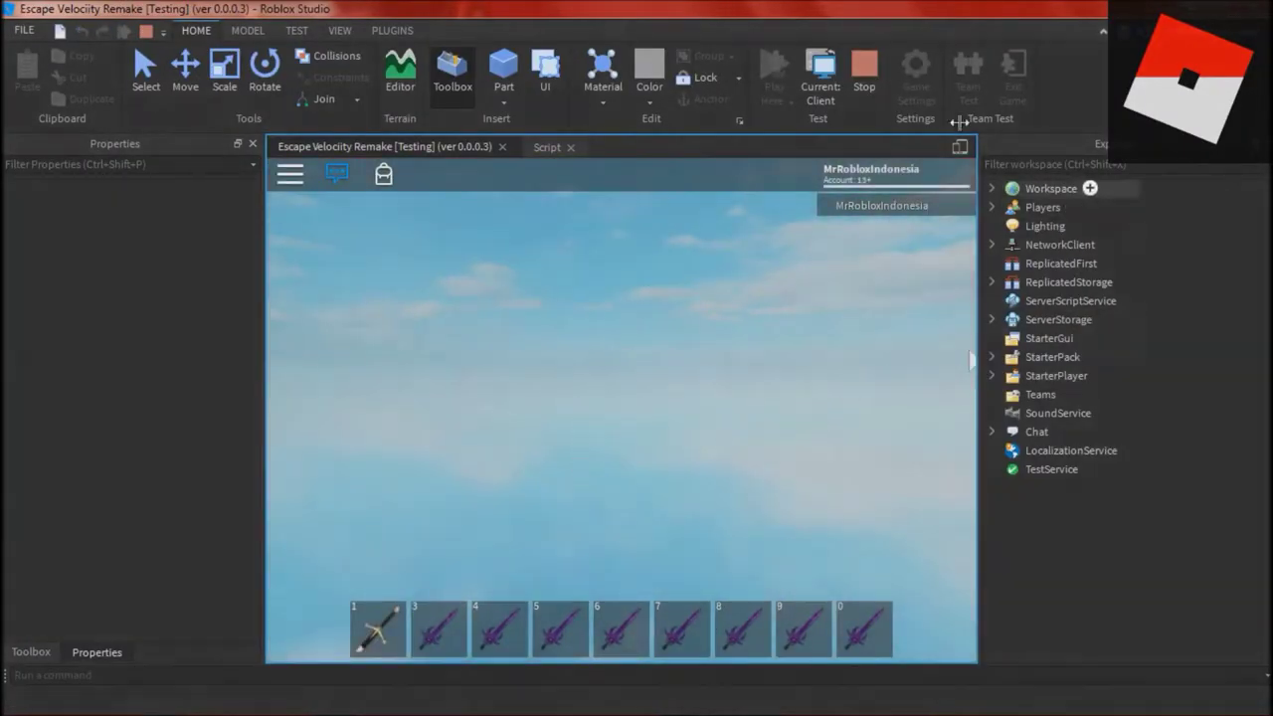
# - Stop the playtest and open the script inside the MagivalSword Giver's Giver part
pyautogui.click(864, 75)
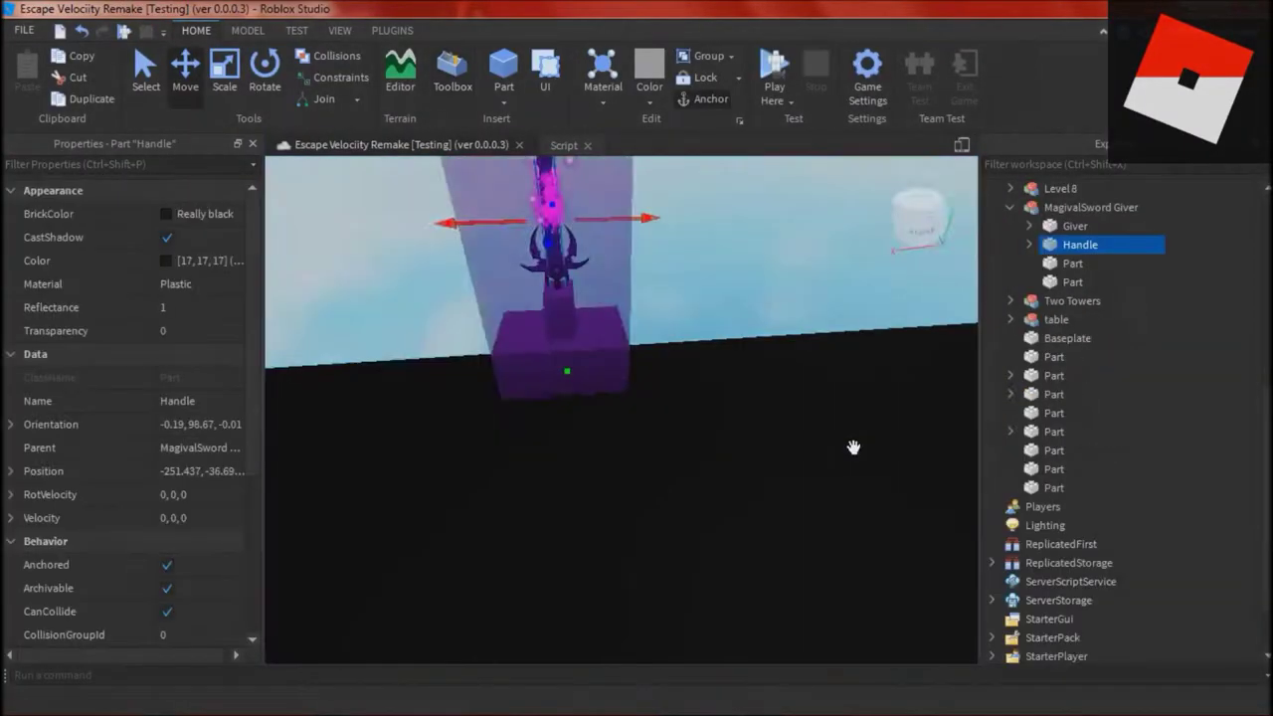
pyautogui.moveTo(853, 447); pyautogui.dragTo(895, 427, button='right')
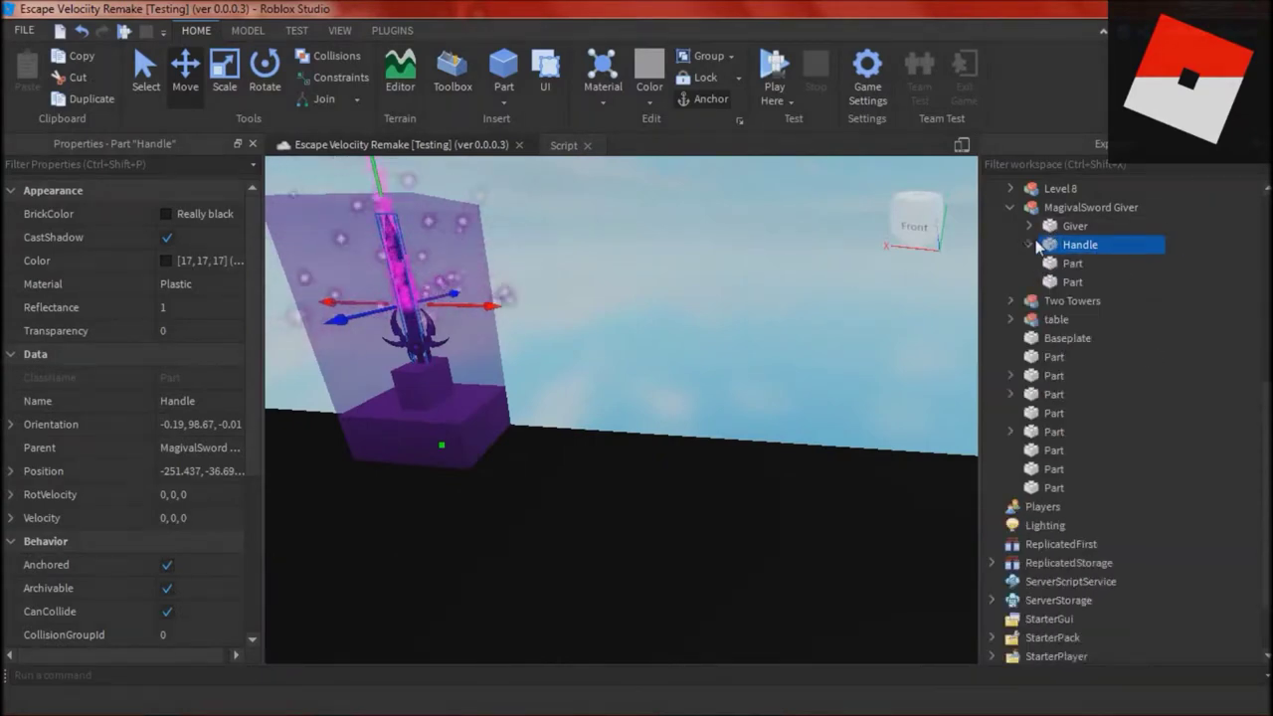
pyautogui.doubleClick(1064, 228)
pyautogui.doubleClick(1069, 247)
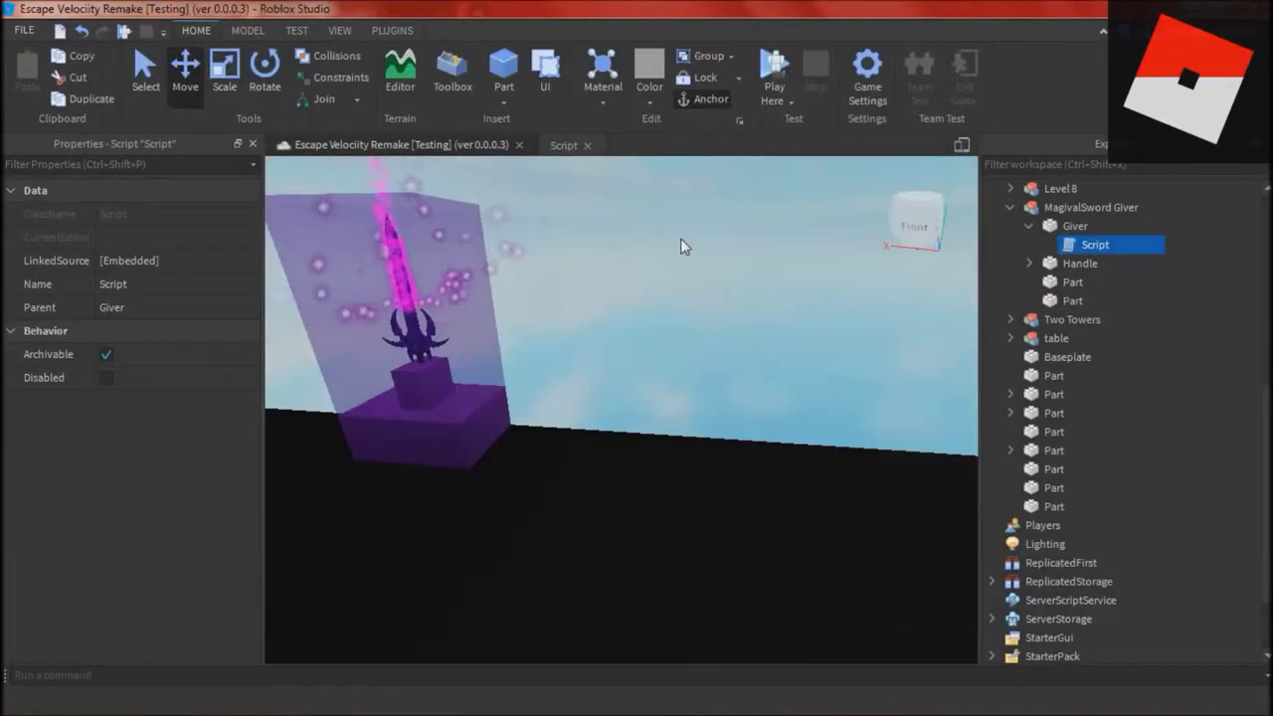
pyautogui.click(561, 145)
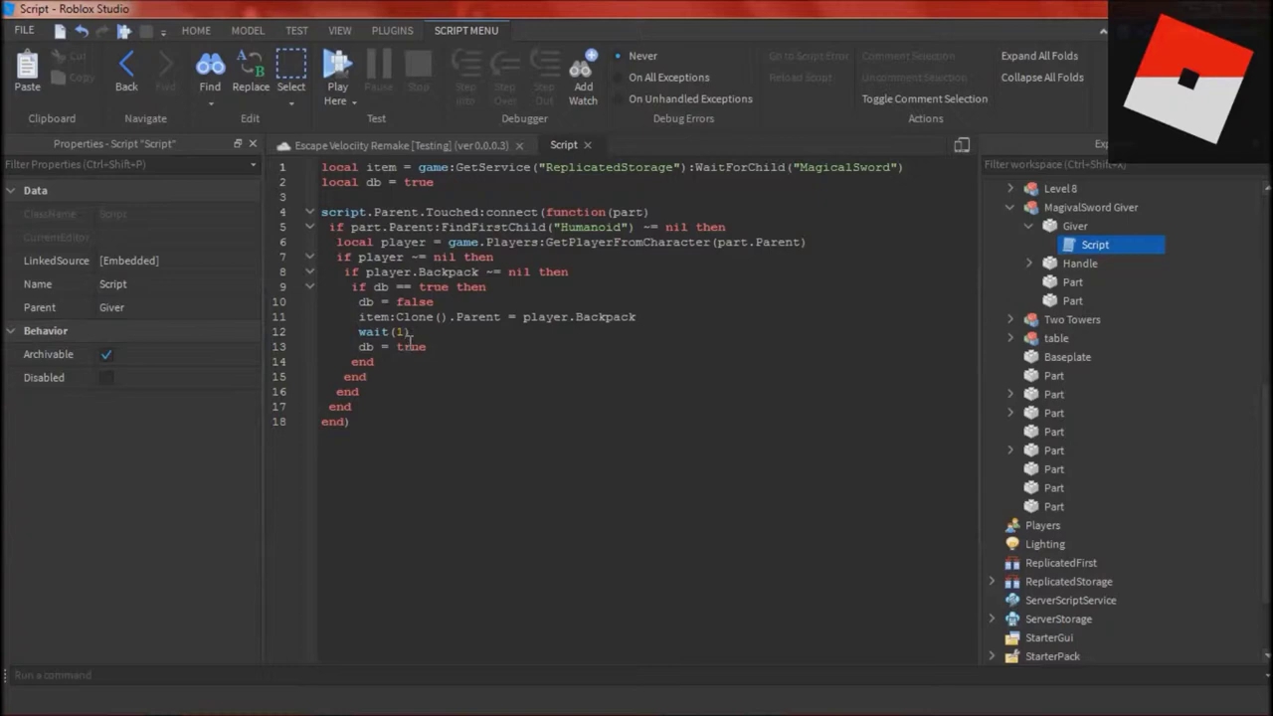
# - Playtest the magical sword giver by walking into it and equipping the sword in slot 2
pyautogui.click(339, 65)
pyautogui.press('w')
pyautogui.press('2')
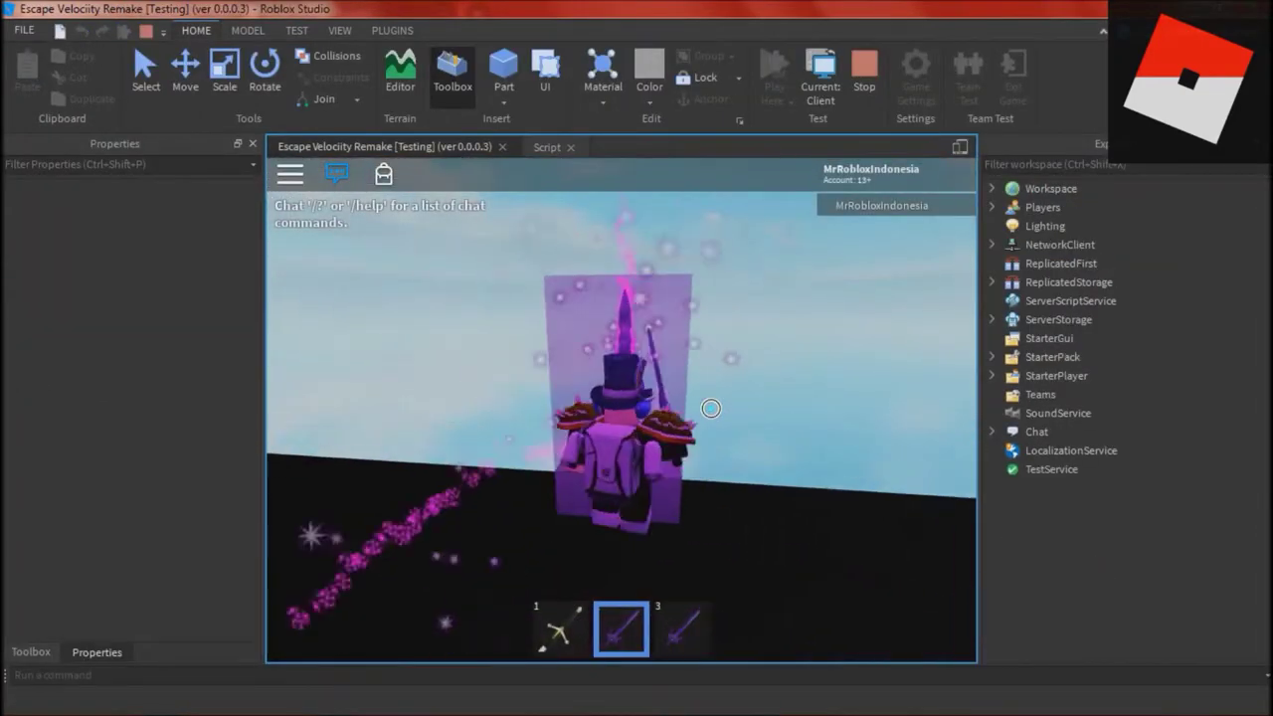
pyautogui.moveTo(711, 409); pyautogui.dragTo(739, 382, button='right')
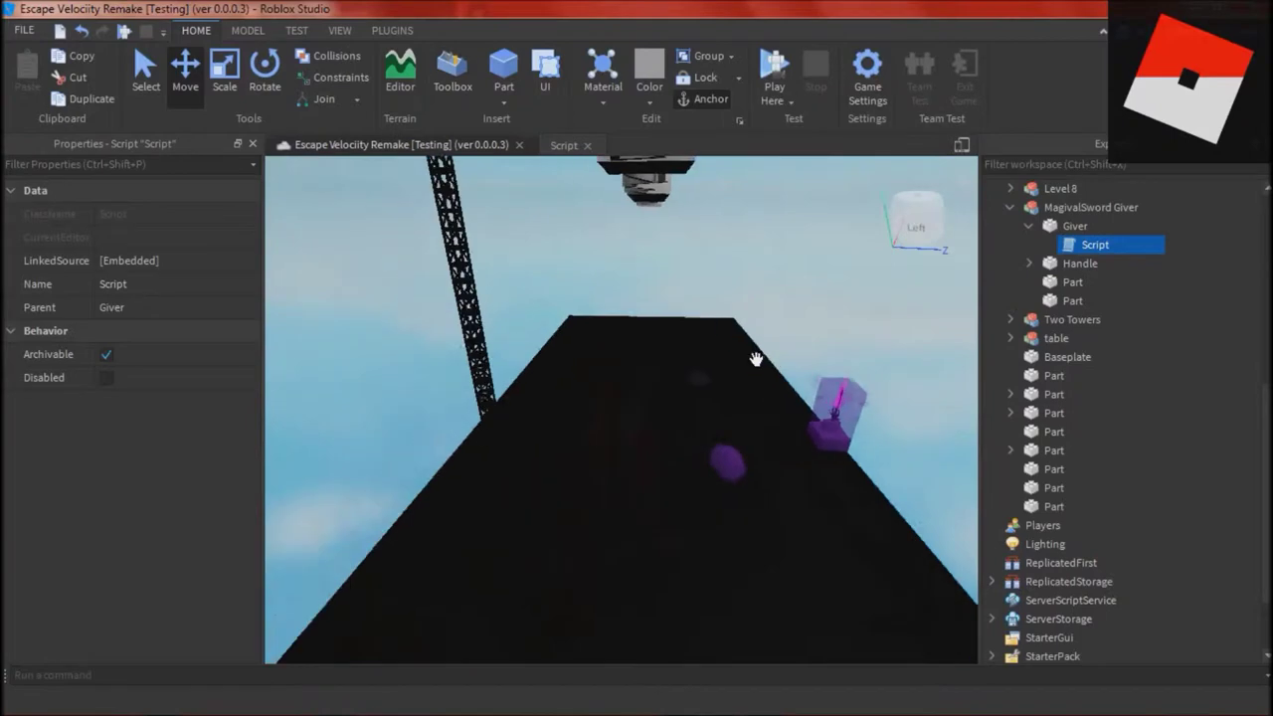
# - Select the OverseerSword's Handle by the diamond-patterned wall and place it directly under Workspace, outside the tool
pyautogui.click(617, 446)
pyautogui.press('w')
pyautogui.moveTo(794, 423); pyautogui.dragTo(795, 422, button='right')
pyautogui.click(574, 422)
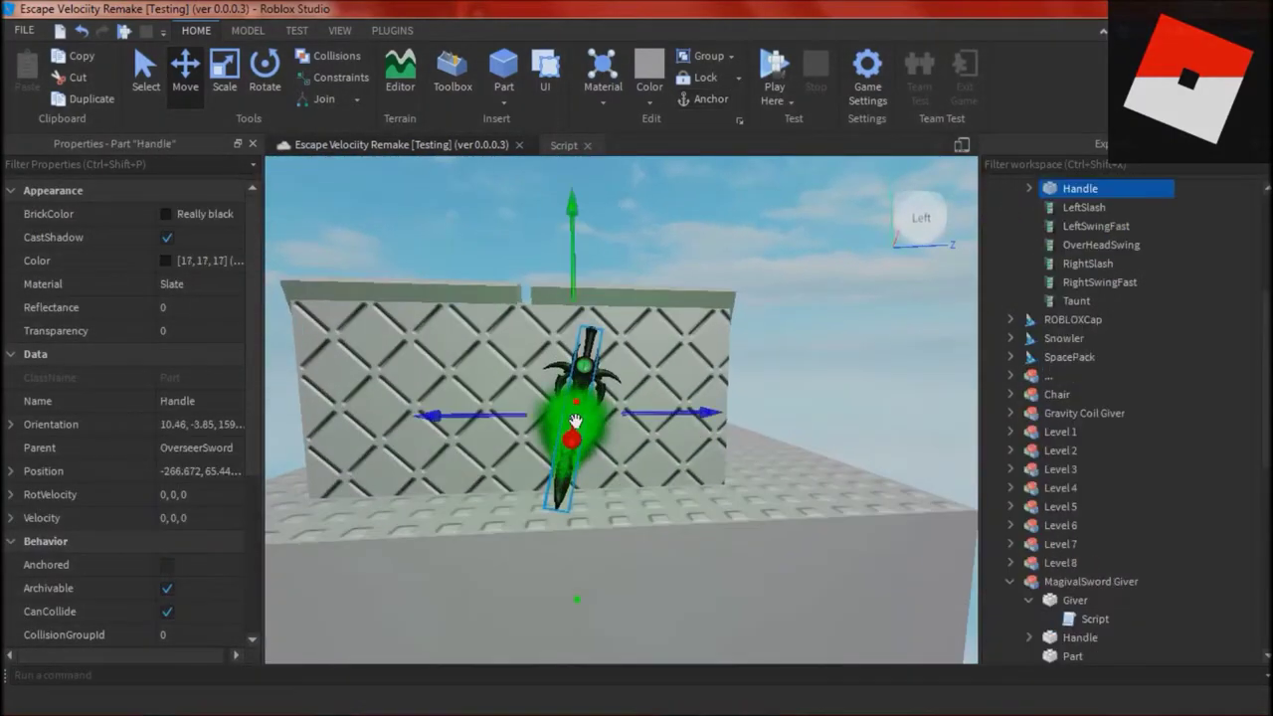
pyautogui.scroll(1, 1083, 278)
pyautogui.scroll(4, 1105, 259)
pyautogui.moveTo(1082, 245); pyautogui.dragTo(1070, 207)
pyautogui.moveTo(1064, 227); pyautogui.dragTo(1058, 189)
pyautogui.scroll(1, 1056, 286)
# - Move the OverseerSword tool from Workspace into ReplicatedStorage
pyautogui.click(1010, 319)
pyautogui.click(1083, 319)
pyautogui.moveTo(1084, 319); pyautogui.dragTo(1073, 489)
pyautogui.click(992, 469)
pyautogui.scroll(8, 1046, 423)
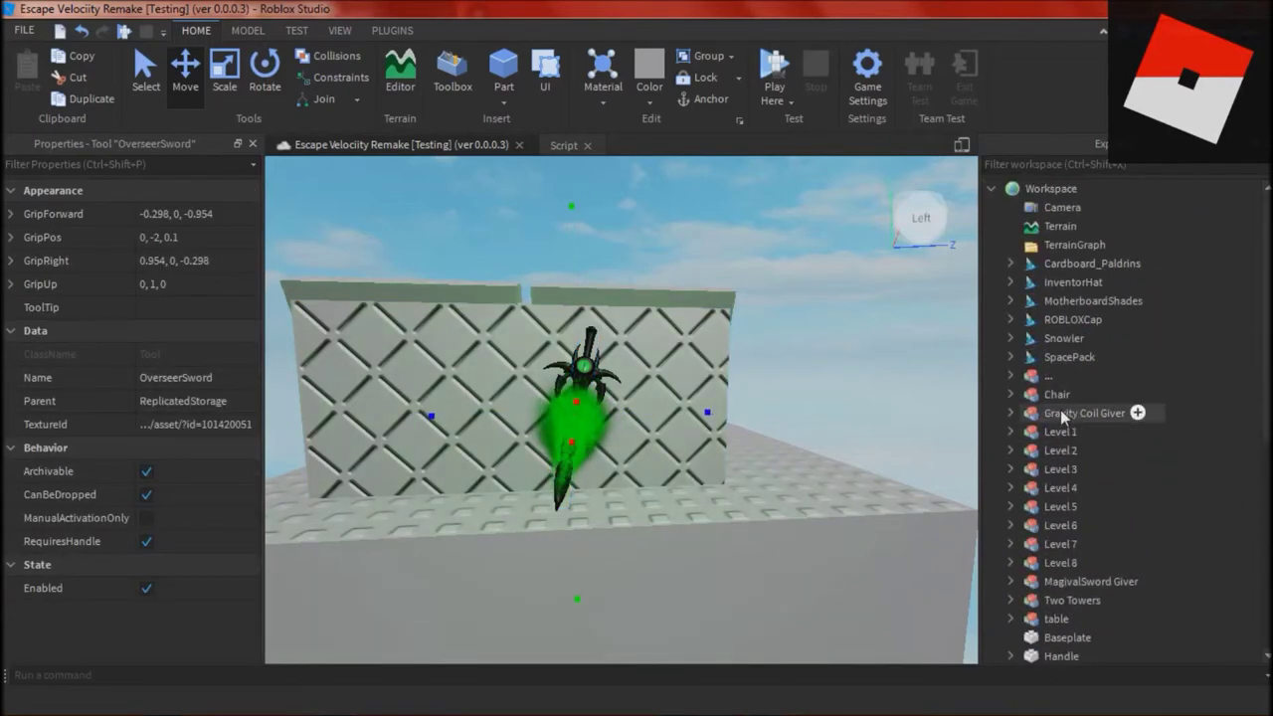
# - Insert a new part at the loose sword Handle and shrink it
pyautogui.scroll(-5, 1093, 482)
pyautogui.click(1061, 375)
pyautogui.press('f')
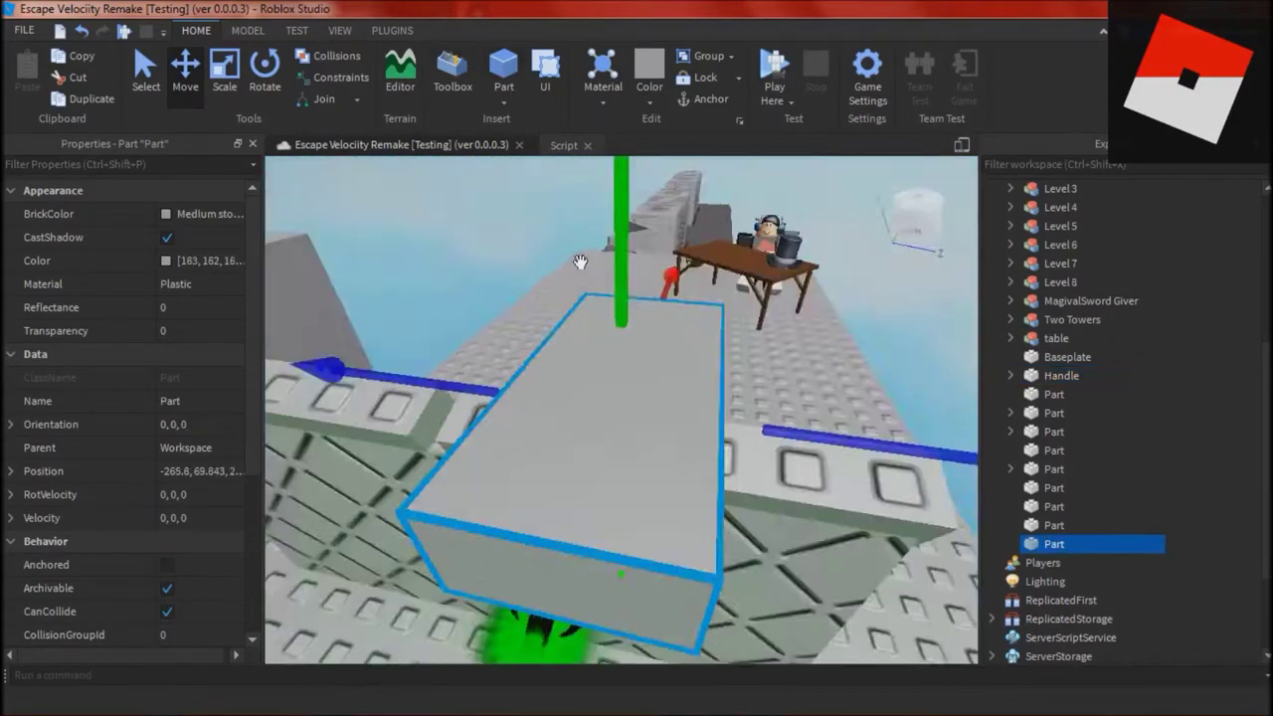
pyautogui.moveTo(557, 328); pyautogui.dragTo(494, 190, button='right')
pyautogui.moveTo(817, 236); pyautogui.dragTo(699, 341)
pyautogui.scroll(-4, 401, 587)
pyautogui.moveTo(477, 547); pyautogui.dragTo(511, 529)
# - Move the new part down in front of the wall, close to the green sword's tip
pyautogui.click(67, 72)
pyautogui.moveTo(675, 357); pyautogui.dragTo(684, 350)
pyautogui.moveTo(684, 350); pyautogui.dragTo(741, 329, button='right')
pyautogui.moveTo(764, 238); pyautogui.dragTo(741, 316)
pyautogui.moveTo(741, 316); pyautogui.dragTo(730, 318, button='right')
pyautogui.moveTo(730, 318); pyautogui.dragTo(733, 307)
pyautogui.moveTo(733, 307); pyautogui.dragTo(752, 366, button='right')
pyautogui.moveTo(616, 340); pyautogui.dragTo(618, 390)
pyautogui.moveTo(649, 589); pyautogui.dragTo(644, 577)
# - Scale the part down to a small upright block at the sword's tip
pyautogui.click(105, 72)
pyautogui.moveTo(440, 514); pyautogui.dragTo(506, 514)
pyautogui.moveTo(753, 454); pyautogui.dragTo(726, 461)
pyautogui.moveTo(670, 605); pyautogui.dragTo(666, 591)
pyautogui.moveTo(666, 591); pyautogui.dragTo(664, 589, button='right')
pyautogui.moveTo(562, 391); pyautogui.dragTo(570, 390)
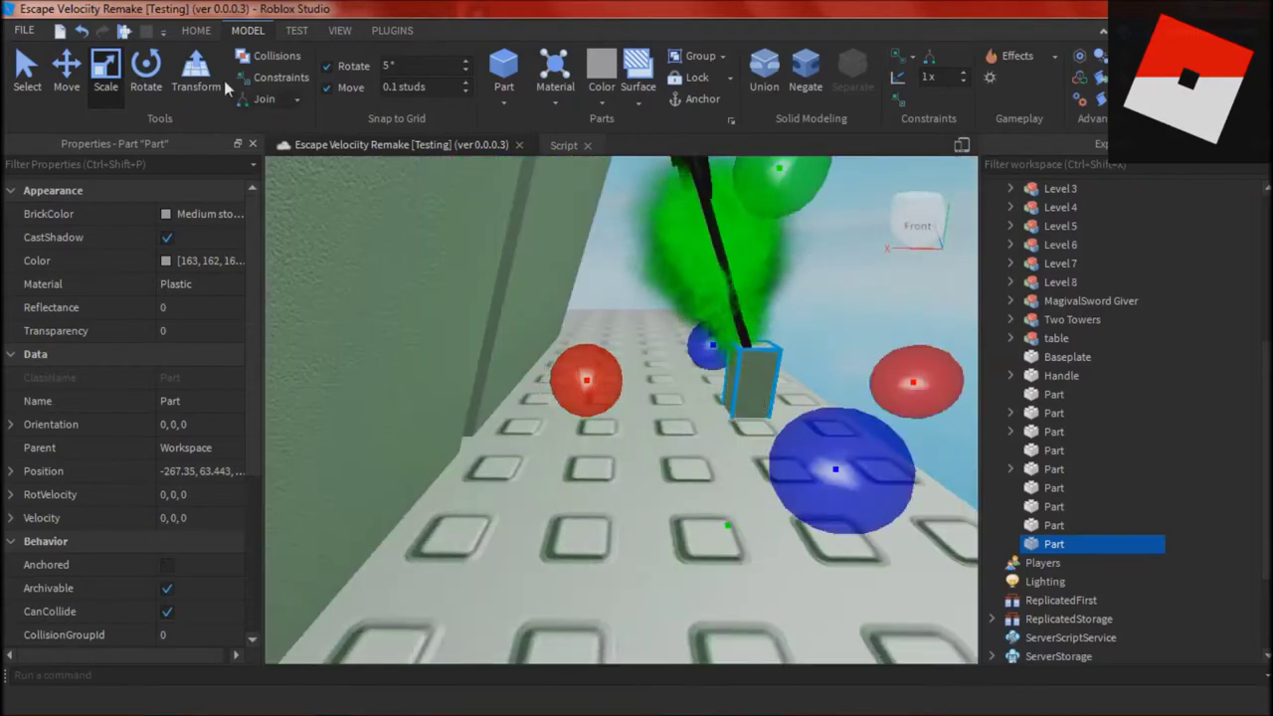
# - Rotate the small block to an orientation of 5, 0, -15 under the sword
pyautogui.click(146, 71)
pyautogui.moveTo(782, 188); pyautogui.dragTo(699, 188)
pyautogui.moveTo(589, 365); pyautogui.dragTo(585, 376, button='right')
pyautogui.moveTo(731, 419)
pyautogui.mouseDown()
pyautogui.moveTo(723, 427)
pyautogui.moveTo(727, 414)
pyautogui.mouseUp()
pyautogui.click(67, 72)
pyautogui.press('f')
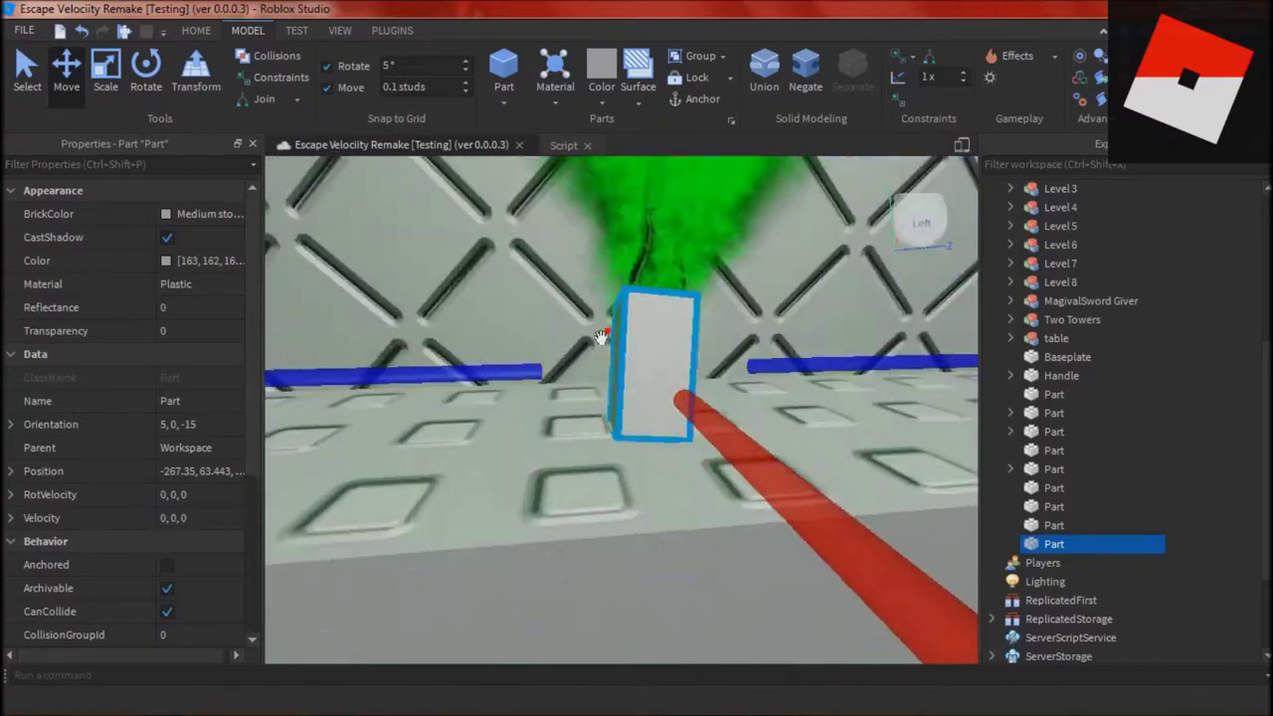
pyautogui.scroll(-3, 514, 302)
# - Tilt the block further towards the sword's angle and adjust its width
pyautogui.click(147, 73)
pyautogui.moveTo(822, 392); pyautogui.dragTo(827, 416)
pyautogui.press('d')
pyautogui.click(105, 74)
pyautogui.moveTo(408, 376); pyautogui.dragTo(397, 376)
pyautogui.scroll(-5, 599, 394)
# - Stretch the block upward along the sword's blade
pyautogui.click(600, 395)
pyautogui.click(602, 383)
pyautogui.scroll(-2, 609, 358)
pyautogui.moveTo(617, 333); pyautogui.dragTo(651, 206)
pyautogui.moveTo(652, 207); pyautogui.dragTo(647, 219, button='right')
pyautogui.scroll(2, 660, 267)
# - Rotate the part to orientation 9.96, -0.88, -20.08 and lengthen it to cover the whole sword
pyautogui.click(147, 73)
pyautogui.moveTo(594, 177); pyautogui.dragTo(606, 201)
pyautogui.click(105, 73)
pyautogui.moveTo(632, 297); pyautogui.dragTo(637, 280, button='right')
pyautogui.moveTo(639, 265); pyautogui.dragTo(650, 220)
pyautogui.moveTo(461, 286); pyautogui.dragTo(460, 286, button='right')
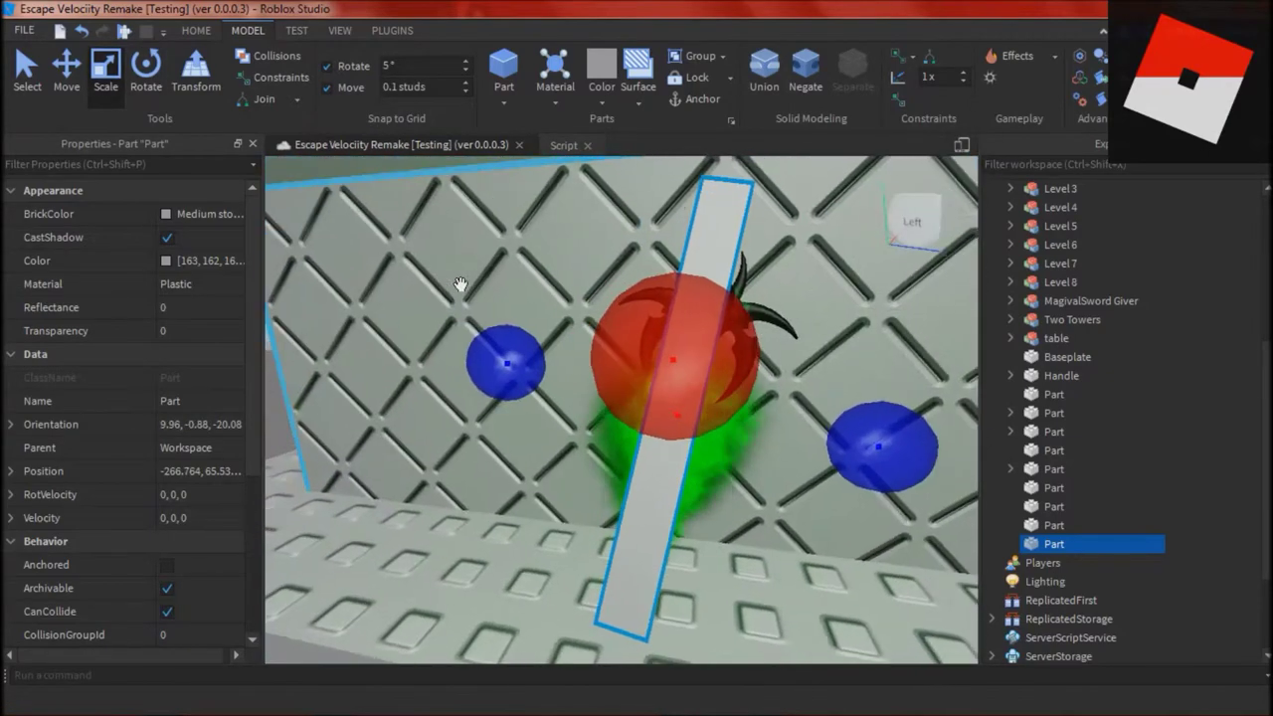
# - Set the covering part's transparency to 1 and rename it giver2
pyautogui.click(223, 337)
pyautogui.moveTo(225, 333); pyautogui.dragTo(240, 335)
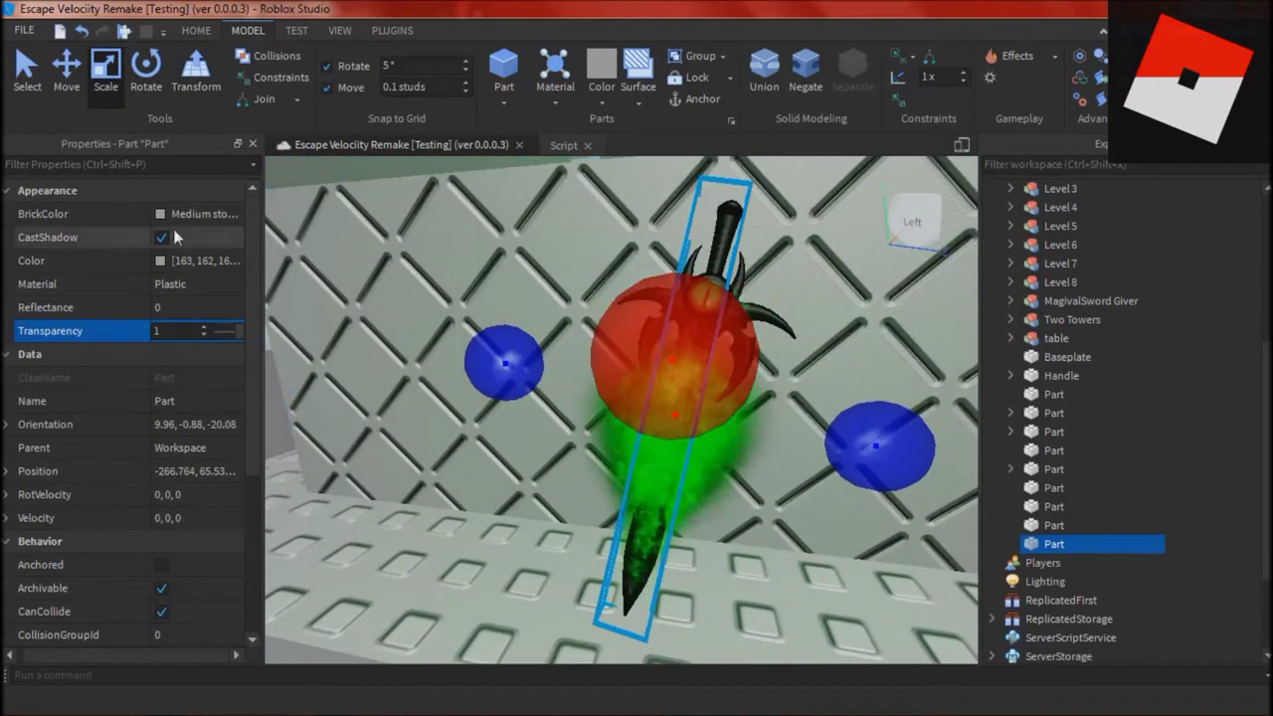
pyautogui.click(215, 398)
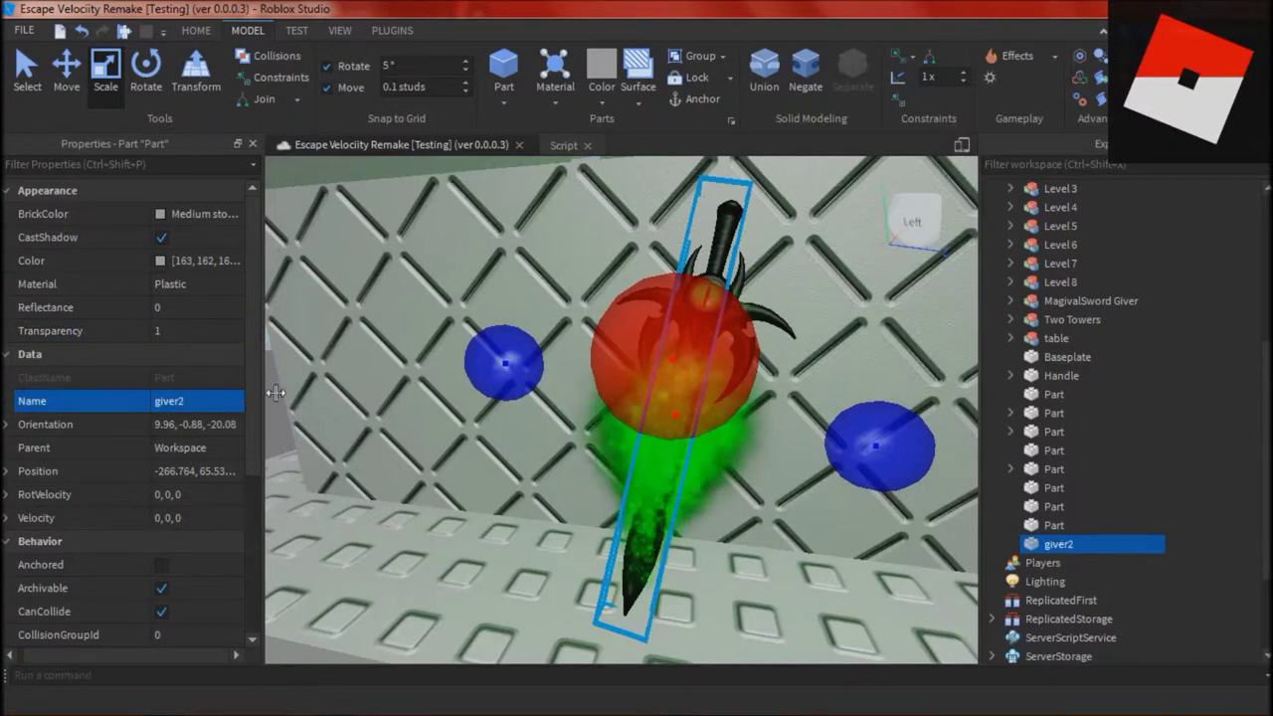
# - Group the loose Handle with the giver2 part and name the model Giver2
pyautogui.keyDown('ctrl'); pyautogui.click(1061, 375); pyautogui.keyUp('ctrl')
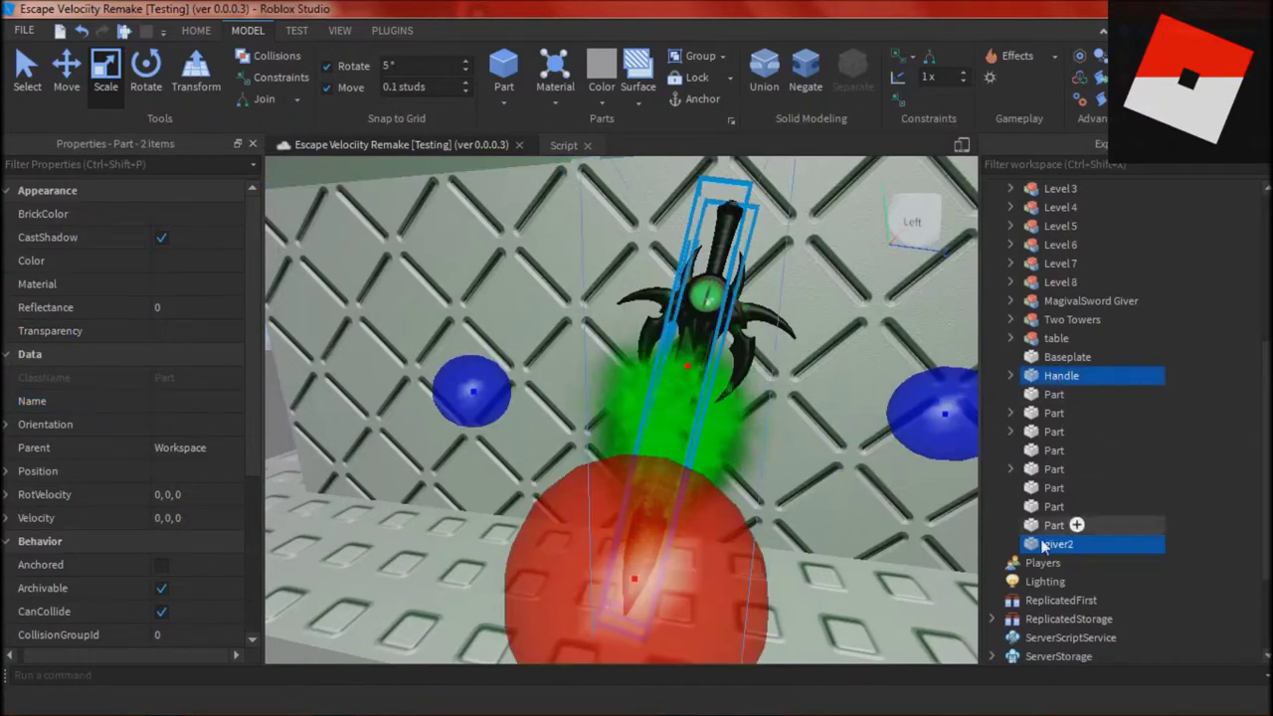
pyautogui.hotkey('ctrl', 'g')
pyautogui.click(216, 238)
pyautogui.write('Giv')
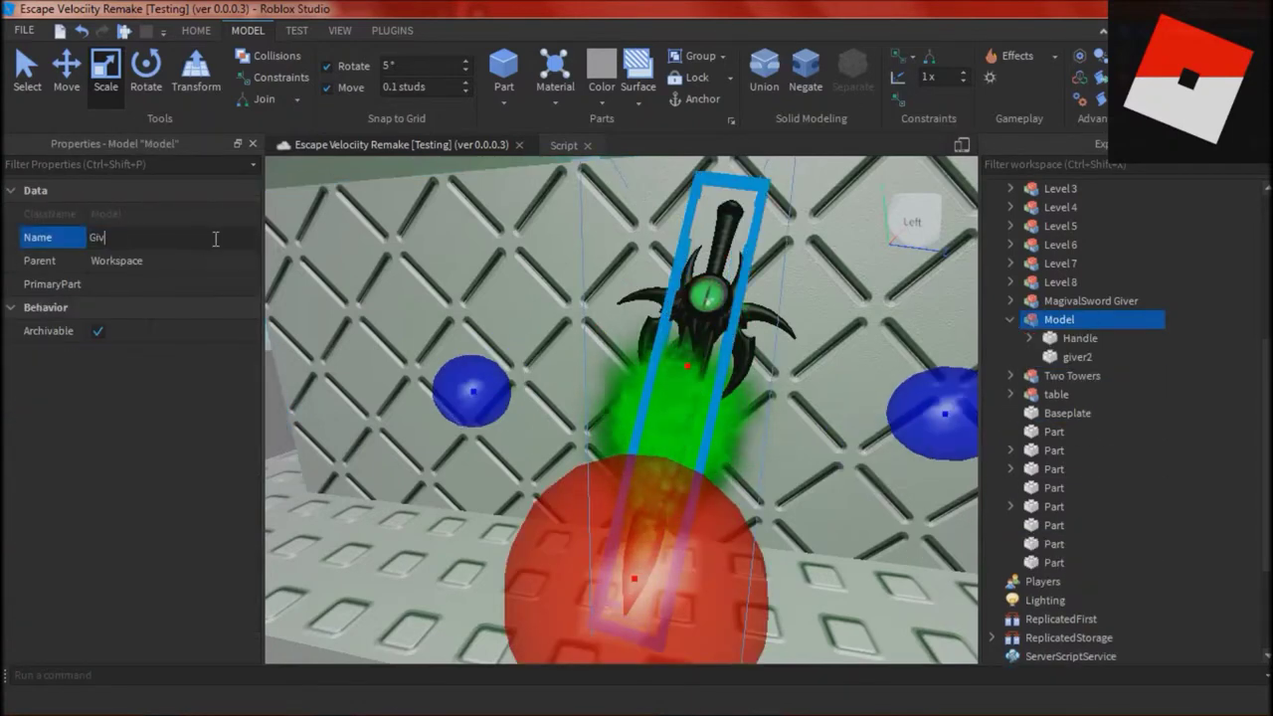
pyautogui.write('er2')
pyautogui.press('Return')
# - Insert a new script into the giver2 part and expand the MagivalSword Giver's Giver part
pyautogui.click(1010, 301)
pyautogui.click(1029, 319)
pyautogui.click(1095, 435)
pyautogui.rightClick(1097, 435)
pyautogui.moveTo(1079, 352)
pyautogui.click(920, 93)
pyautogui.click(1028, 321)
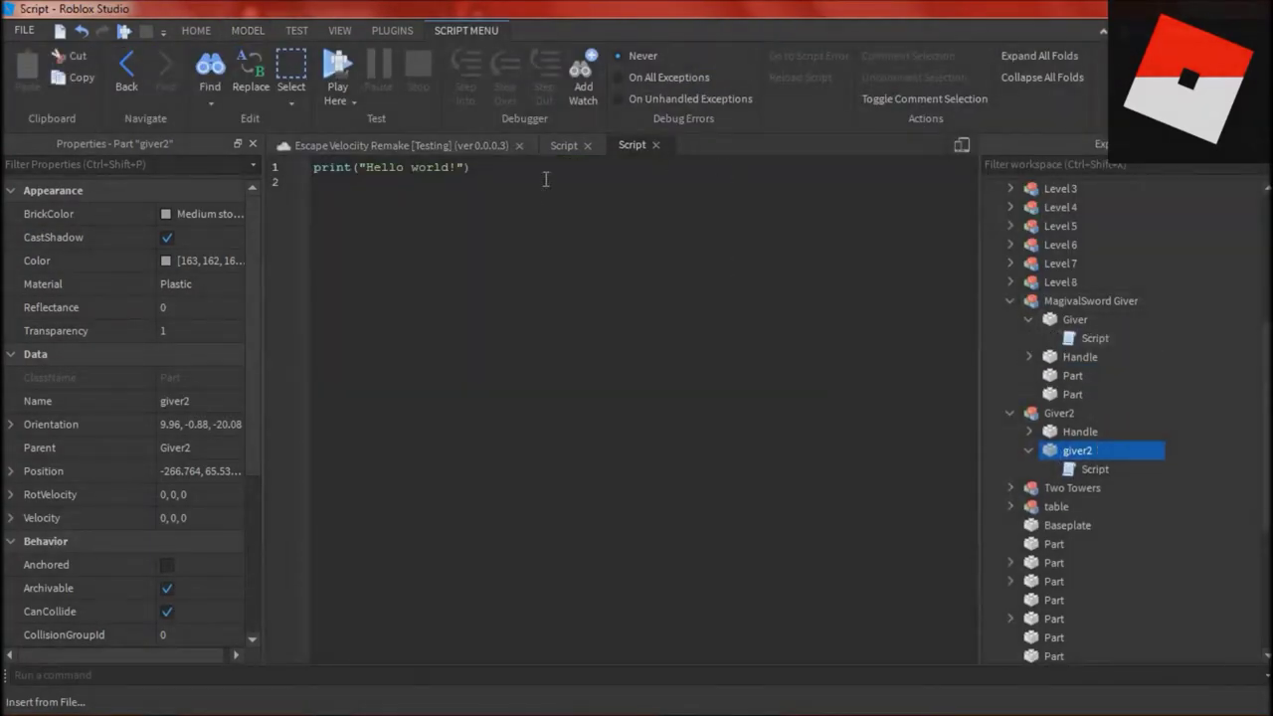
# - Copy the Giver part's full code, paste it as the new giver script, and clear its WaitForChild name
pyautogui.doubleClick(1065, 340)
pyautogui.moveTo(397, 423); pyautogui.dragTo(323, 165)
pyautogui.hotkey('ctrl', 'c')
pyautogui.click(565, 145)
pyautogui.hotkey('ctrl', 'a')
pyautogui.hotkey('ctrl', 'v')
pyautogui.press('BackSpace')
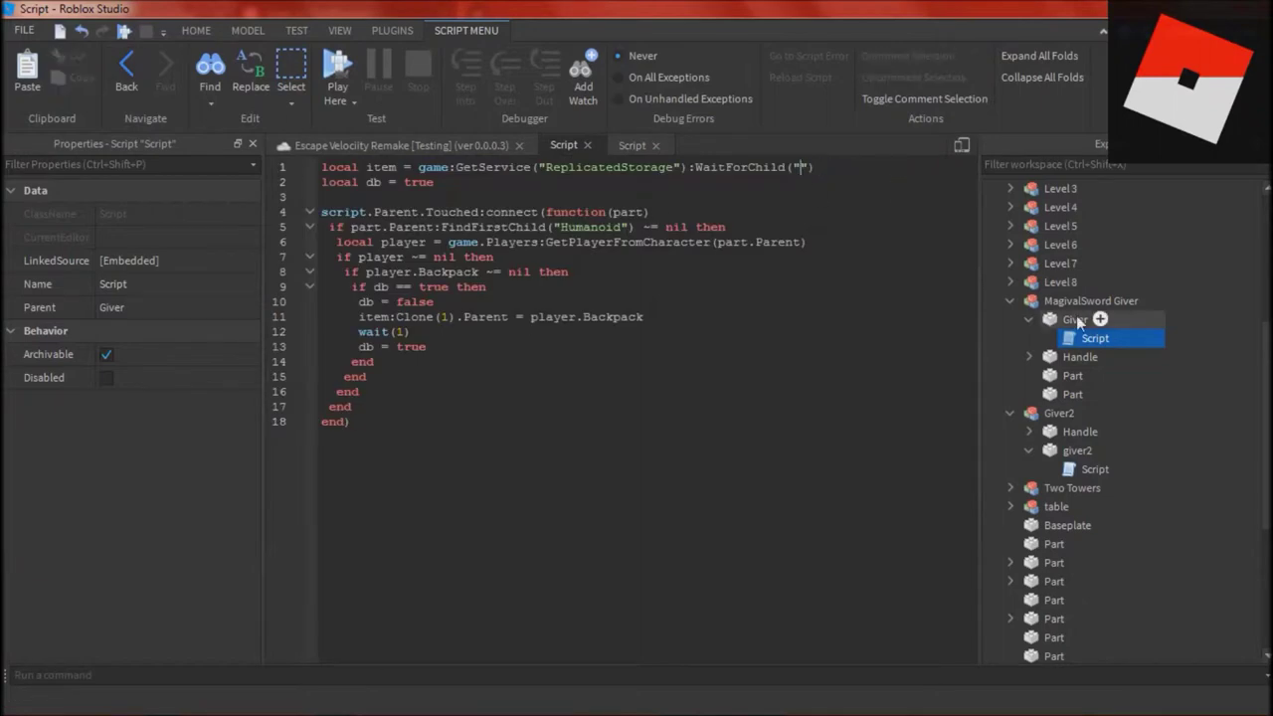
# - Enter the ReplicatedStorage tool's name "OverseerSword" as the WaitForChild argument
pyautogui.scroll(-5, 1086, 421)
pyautogui.rightClick(1084, 525)
pyautogui.click(171, 378)
pyautogui.hotkey('ctrl', 'c')
pyautogui.click(801, 167)
pyautogui.hotkey('ctrl', 'v')
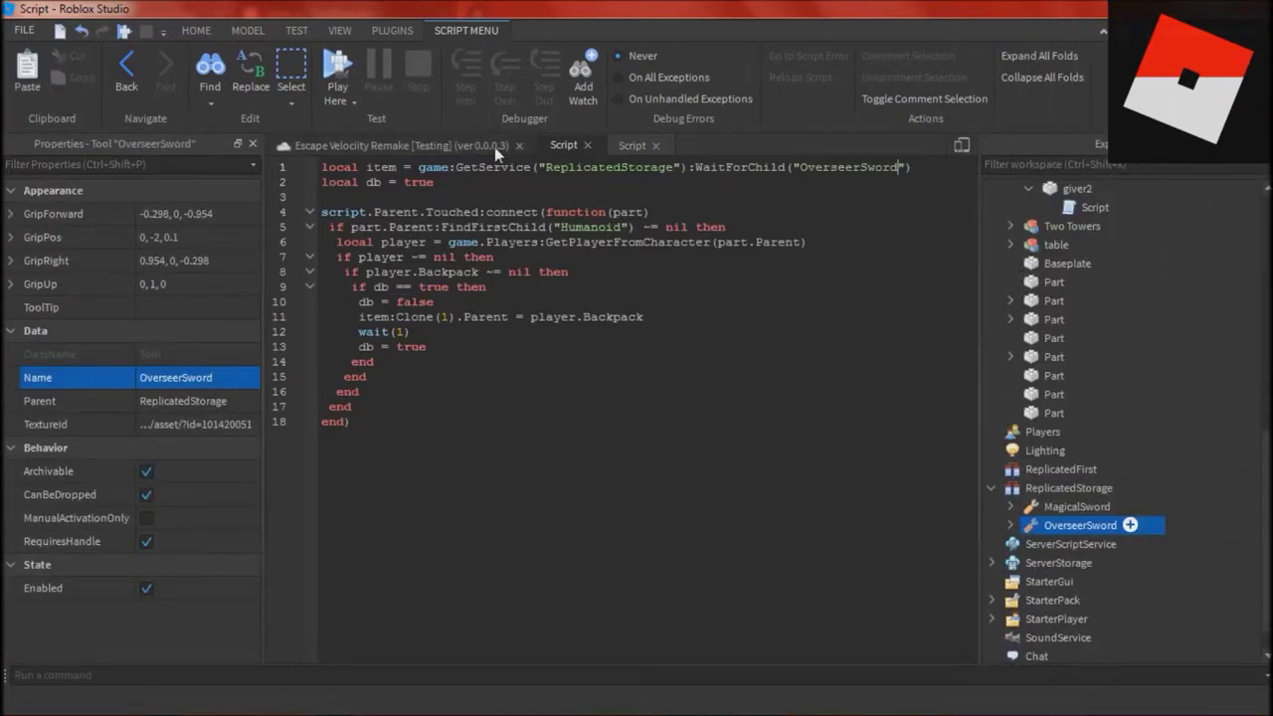
# - Return to the place view, playtest beside the OverseerSword giver, and stop the test
pyautogui.click(418, 146)
pyautogui.click(803, 301)
pyautogui.scroll(4, 857, 194)
pyautogui.click(198, 32)
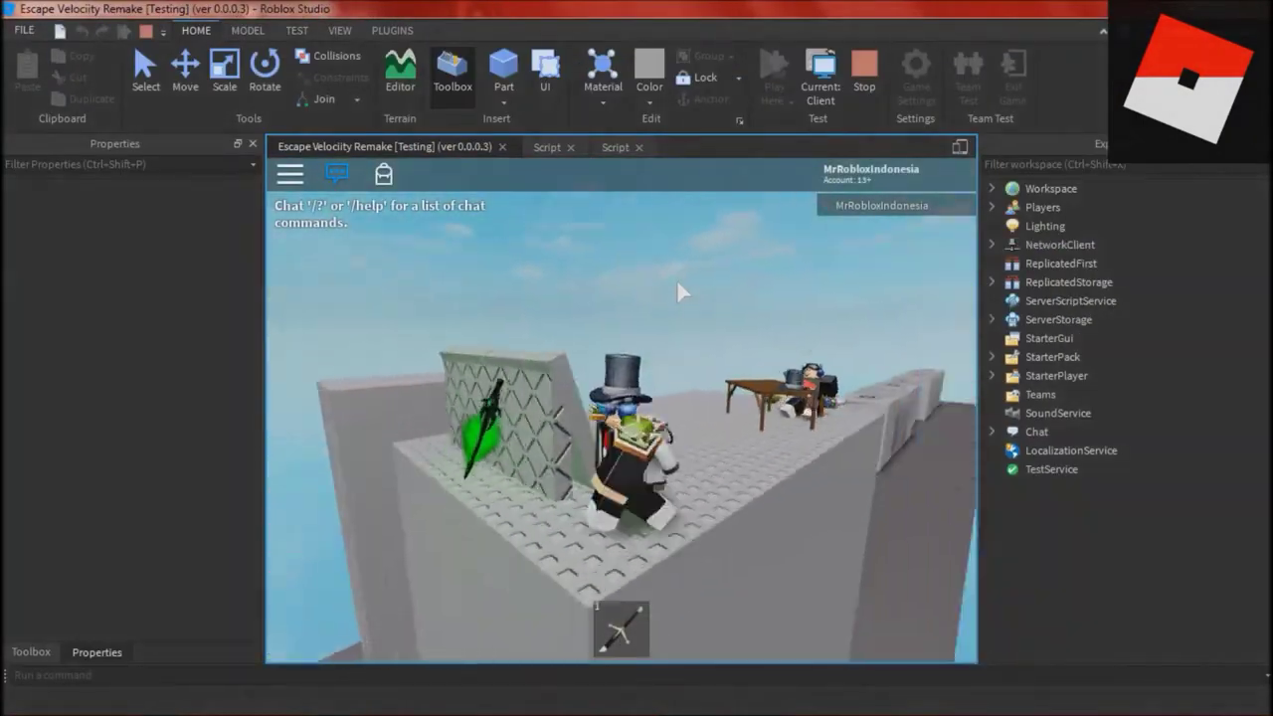
pyautogui.click(864, 74)
# - Anchor the Handle of the Giver2 model and select its giver2 part
pyautogui.click(1010, 207)
pyautogui.click(1010, 226)
pyautogui.click(1029, 264)
pyautogui.click(1079, 245)
pyautogui.press('f')
pyautogui.moveTo(659, 236); pyautogui.dragTo(812, 249, button='right')
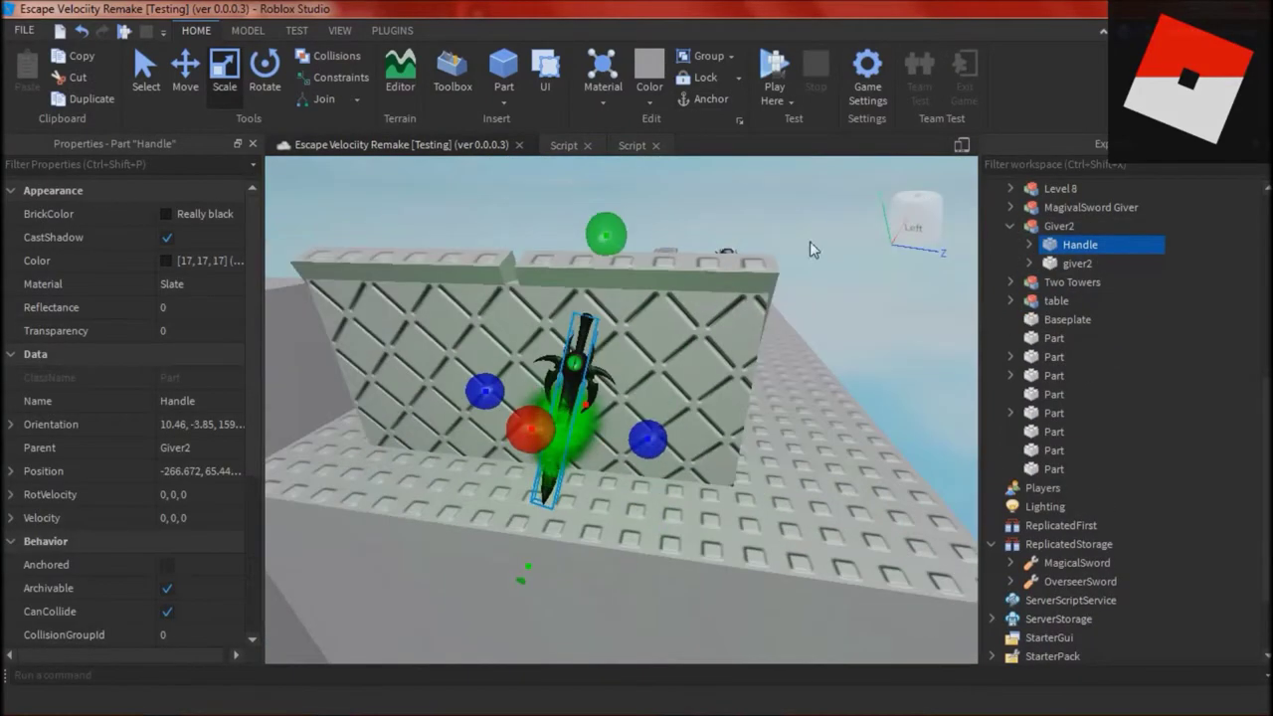
pyautogui.click(709, 106)
pyautogui.click(1077, 263)
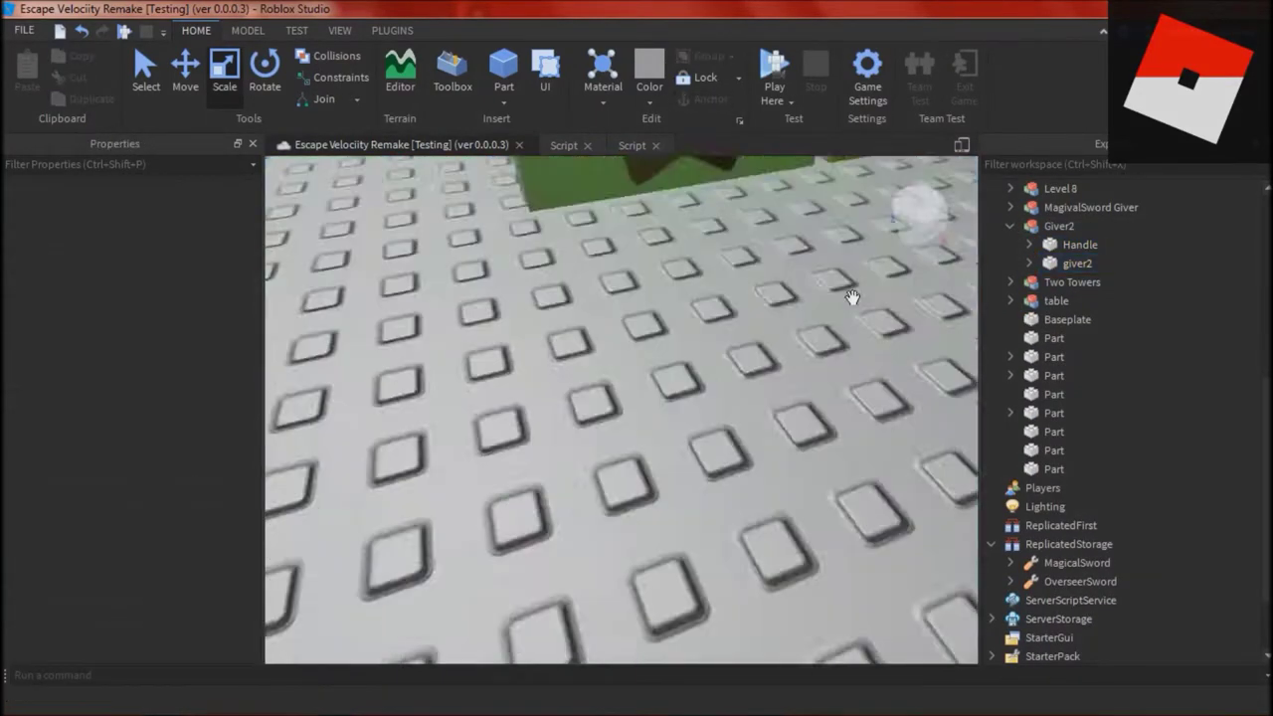
# - Playtest the course by touching the OverseerSword giver, equipping slot 2, and walking to the magical sword pedestal
pyautogui.moveTo(849, 295); pyautogui.dragTo(863, 216, button='right')
pyautogui.press('F5')
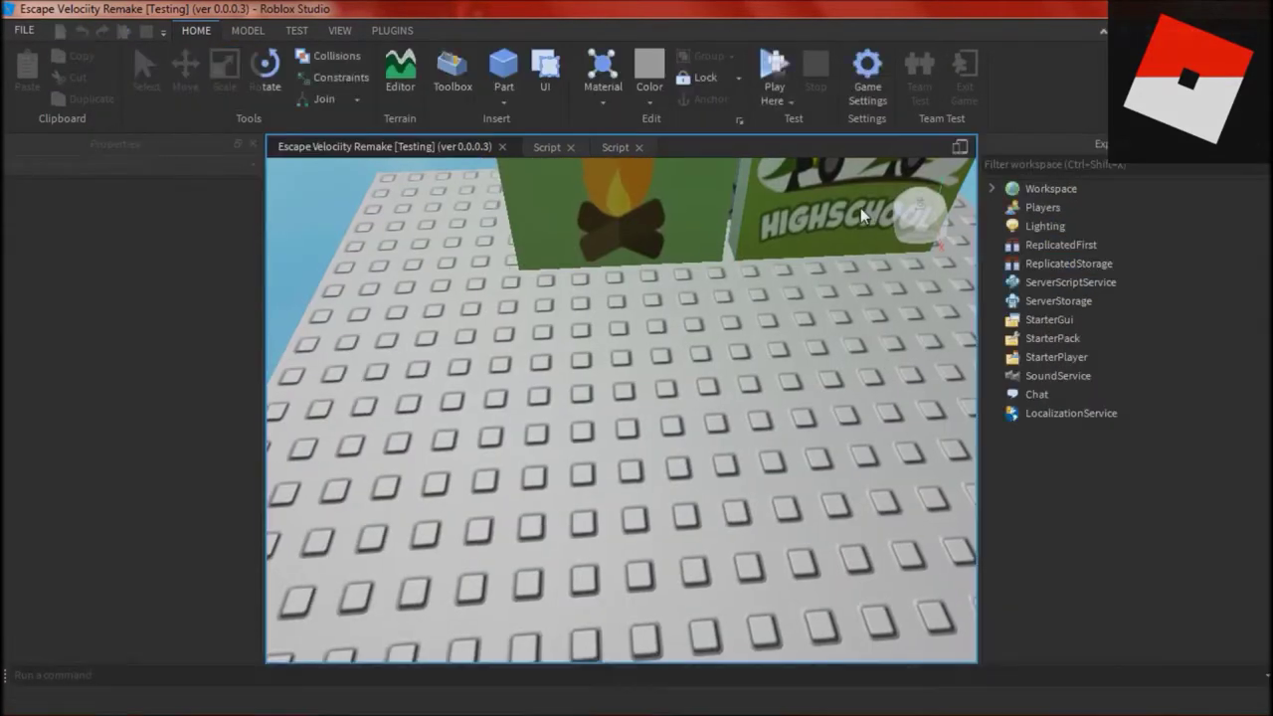
pyautogui.press('w')
pyautogui.press('a')
pyautogui.press('d')
pyautogui.press('2')
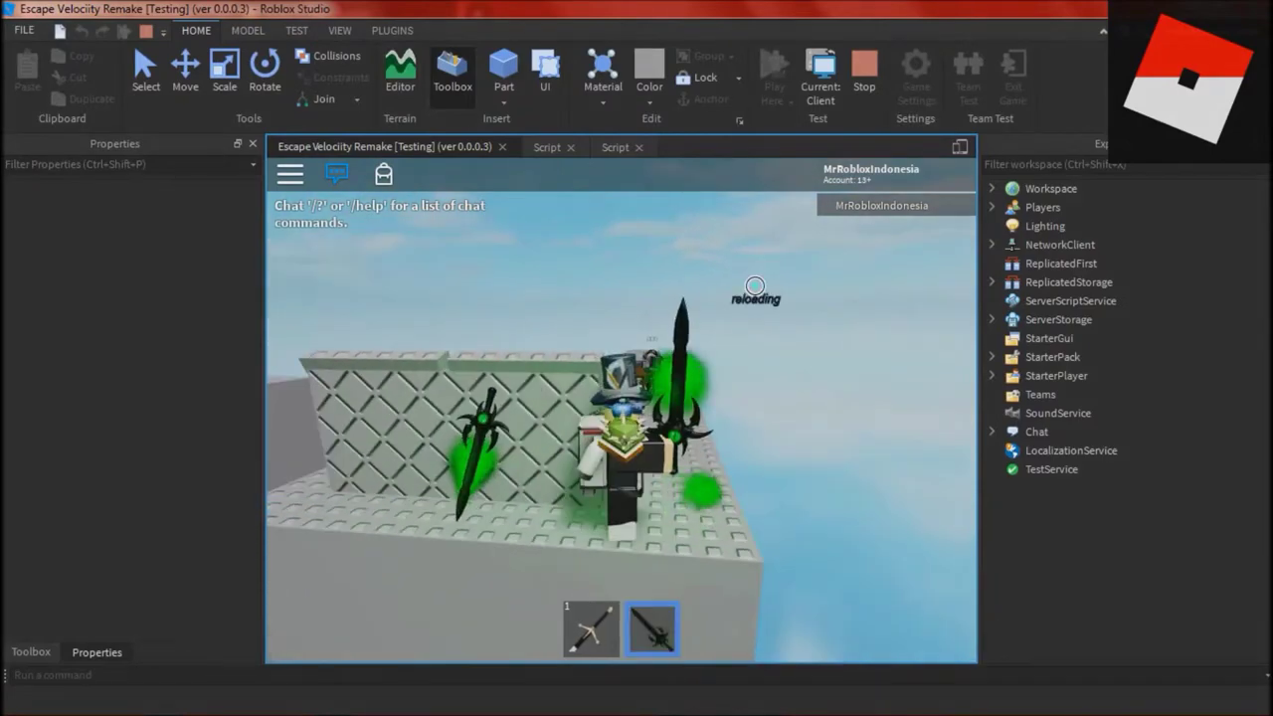
pyautogui.press('w')
pyautogui.press('2')
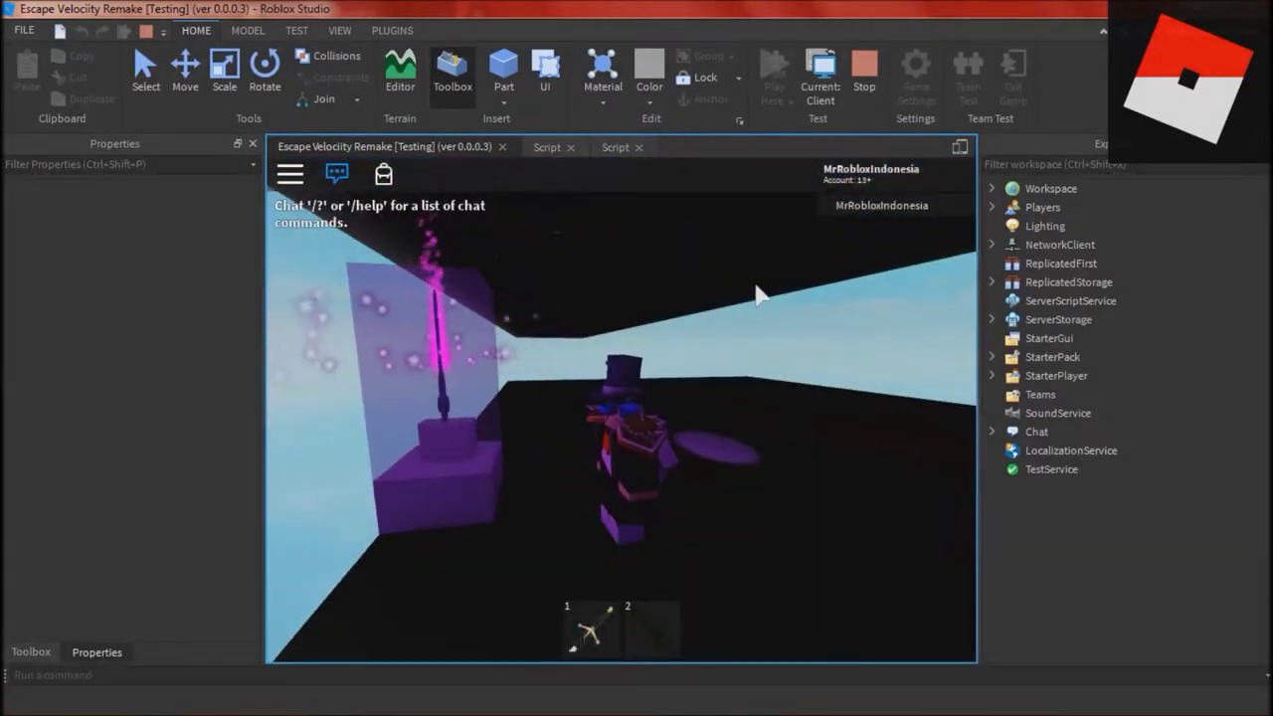
# - Check the running timer in the browser and return to the playtest in Roblox Studio
pyautogui.click(487, 701)
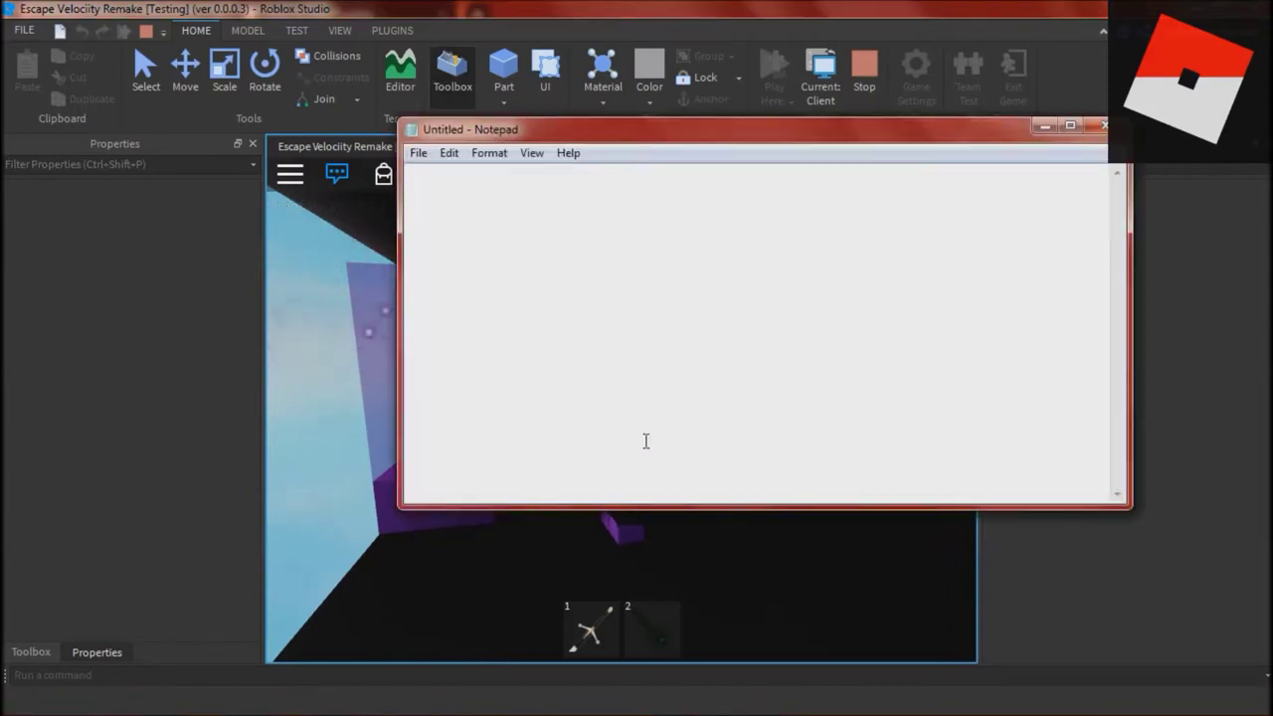
pyautogui.hotkey('alt', 'Tab')
pyautogui.hotkey('alt', 'Tab')
pyautogui.hotkey('alt', 'Tab')
pyautogui.hotkey('alt', 'Tab')
pyautogui.hotkey('alt', 'shift', 'Tab')
pyautogui.hotkey('ctrl', 'Tab')
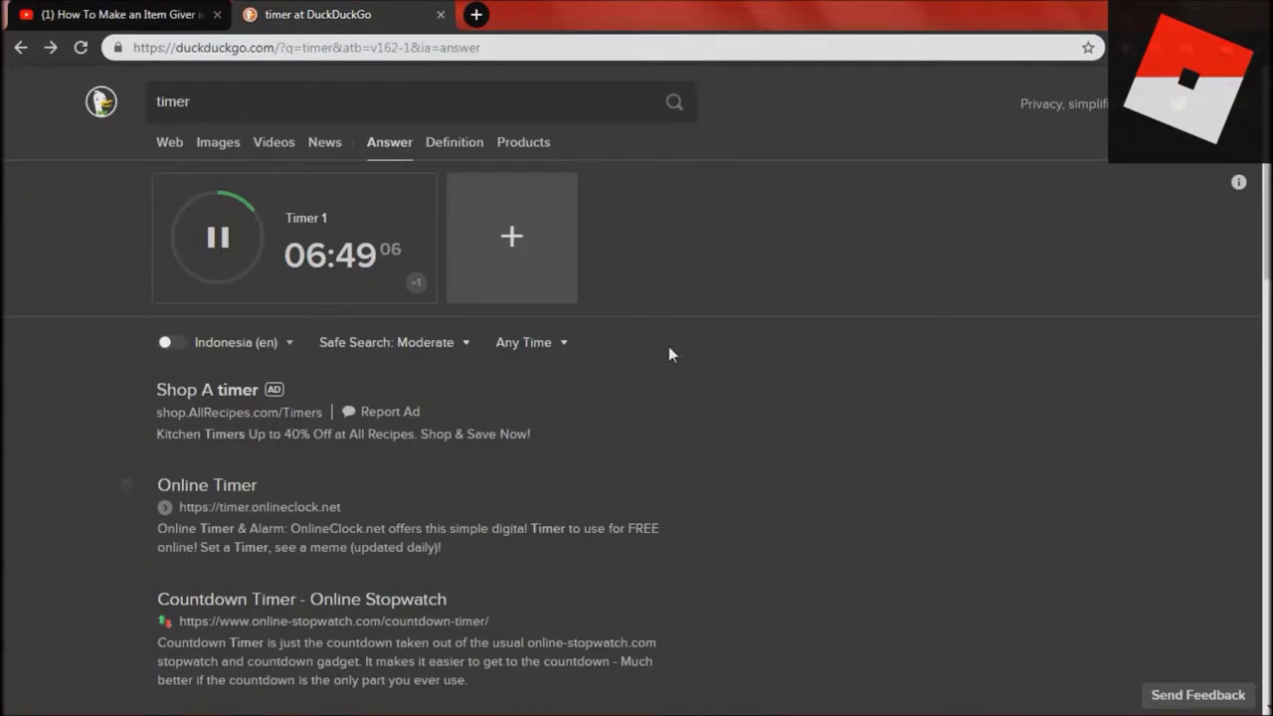
pyautogui.hotkey('alt', 'Tab')
# - Equip the magical sword in slot 3, switch to slot 2 and back, and stop the playtest
pyautogui.press('3')
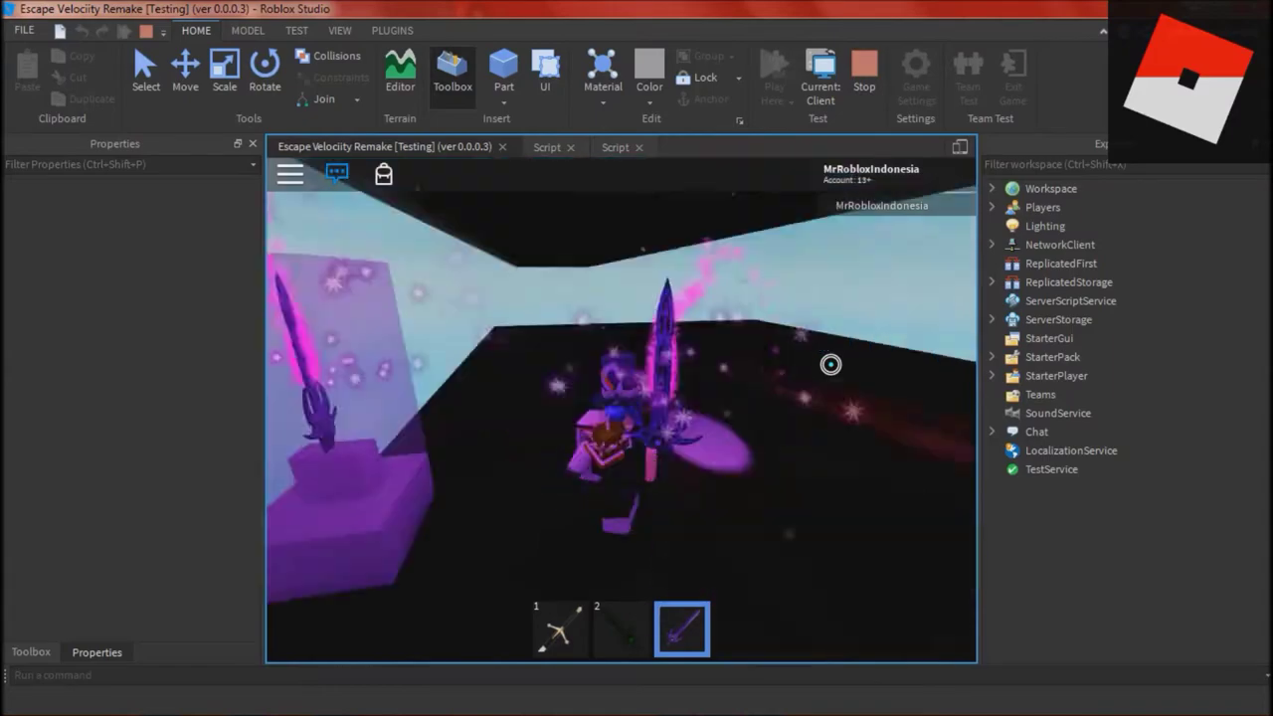
pyautogui.press('2')
pyautogui.press('3')
pyautogui.hotkey('shift', 'F5')
# - Inspect the course from the sword pedestal past the towers and table, and undo the accidental part move beneath it
pyautogui.moveTo(775, 310); pyautogui.dragTo(774, 309, button='right')
pyautogui.press('w')
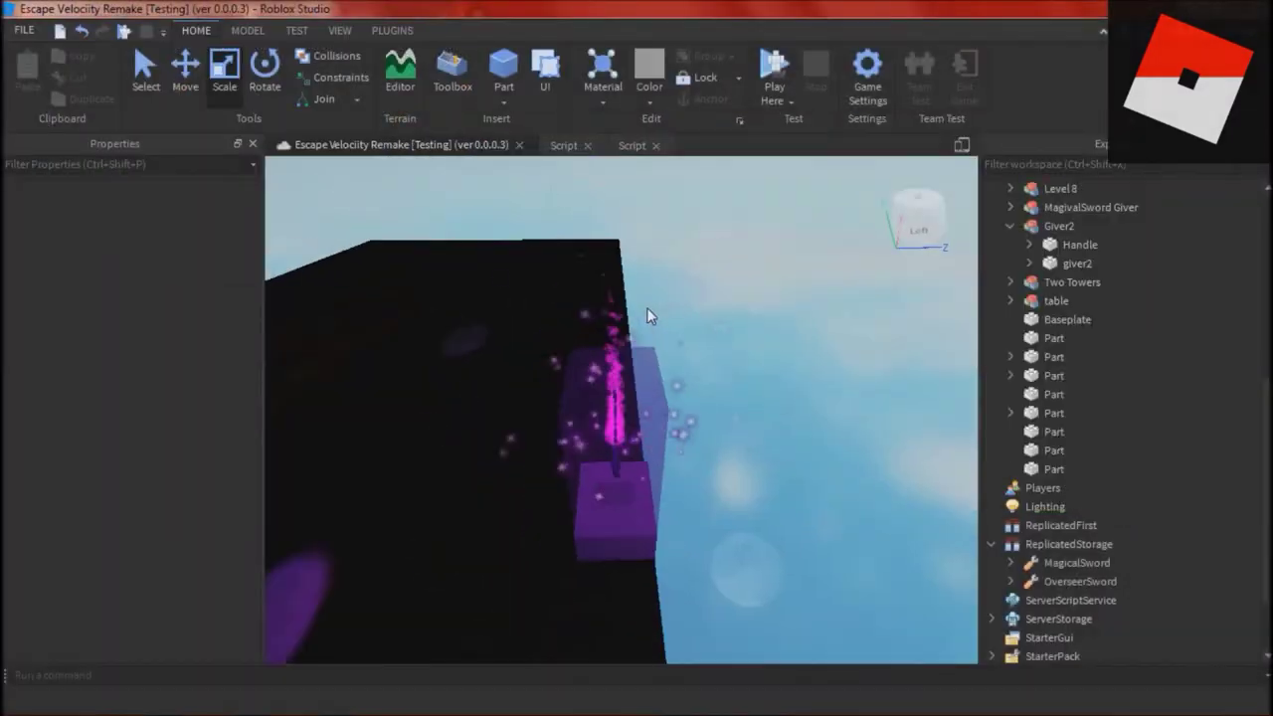
pyautogui.press('w')
pyautogui.moveTo(647, 316); pyautogui.dragTo(648, 316, button='right')
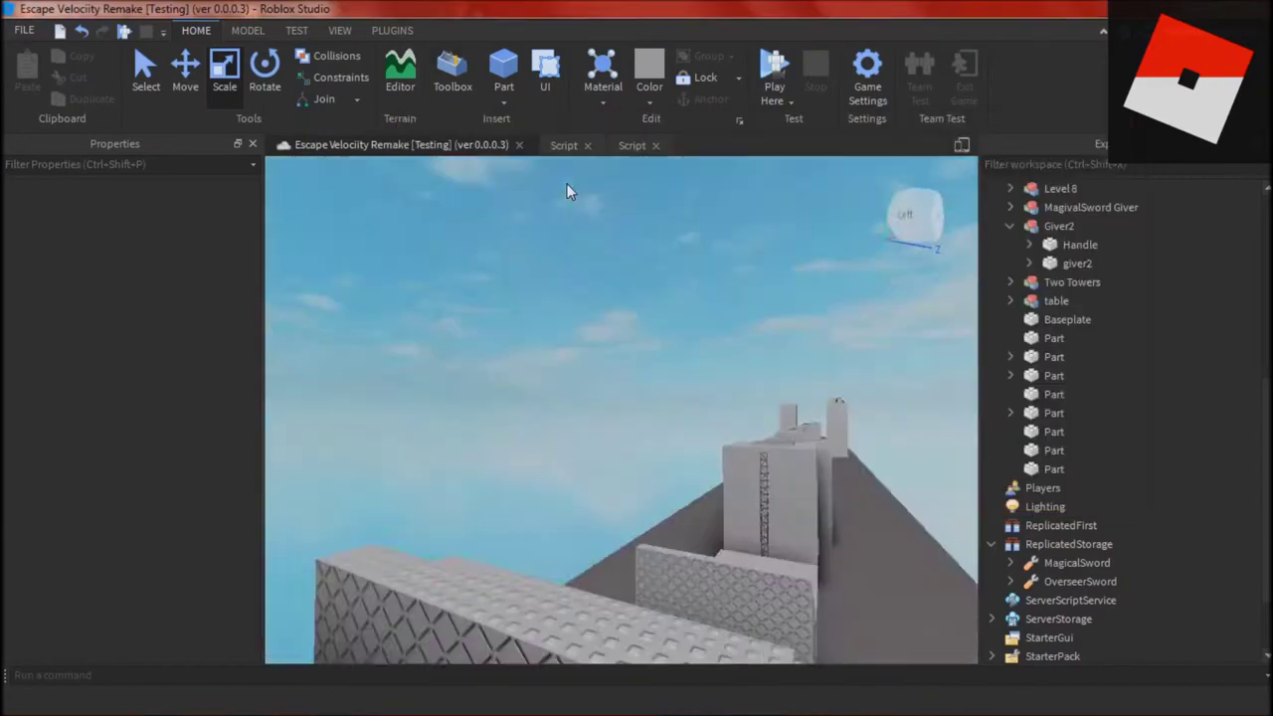
pyautogui.press('w')
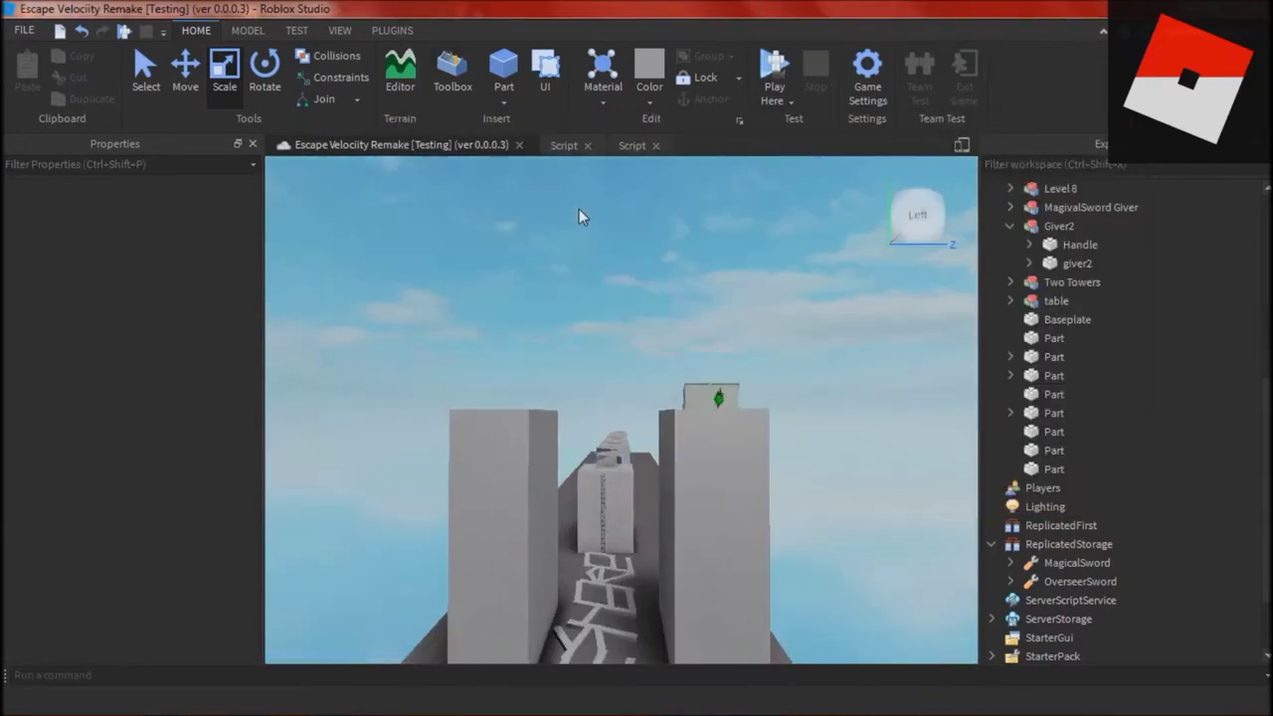
pyautogui.press('d')
pyautogui.moveTo(578, 209); pyautogui.dragTo(579, 209, button='right')
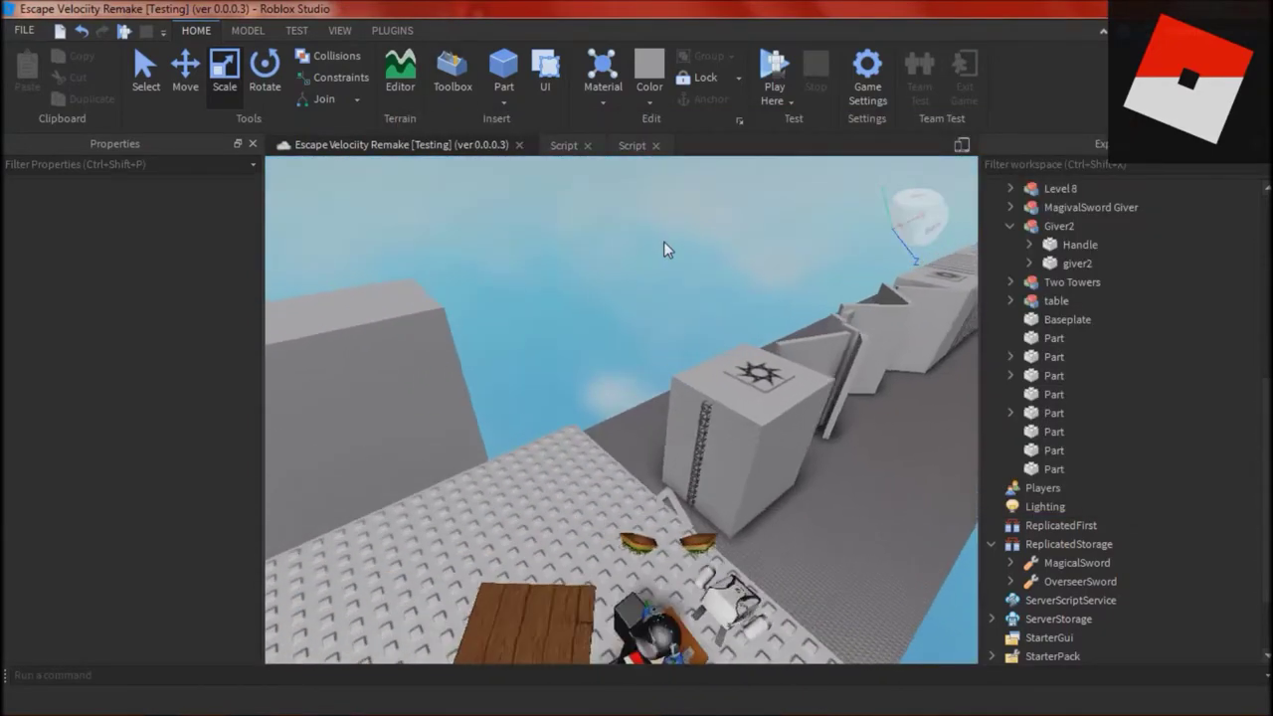
pyautogui.press('w')
pyautogui.moveTo(664, 240); pyautogui.dragTo(664, 241, button='right')
pyautogui.moveTo(602, 358); pyautogui.dragTo(607, 369)
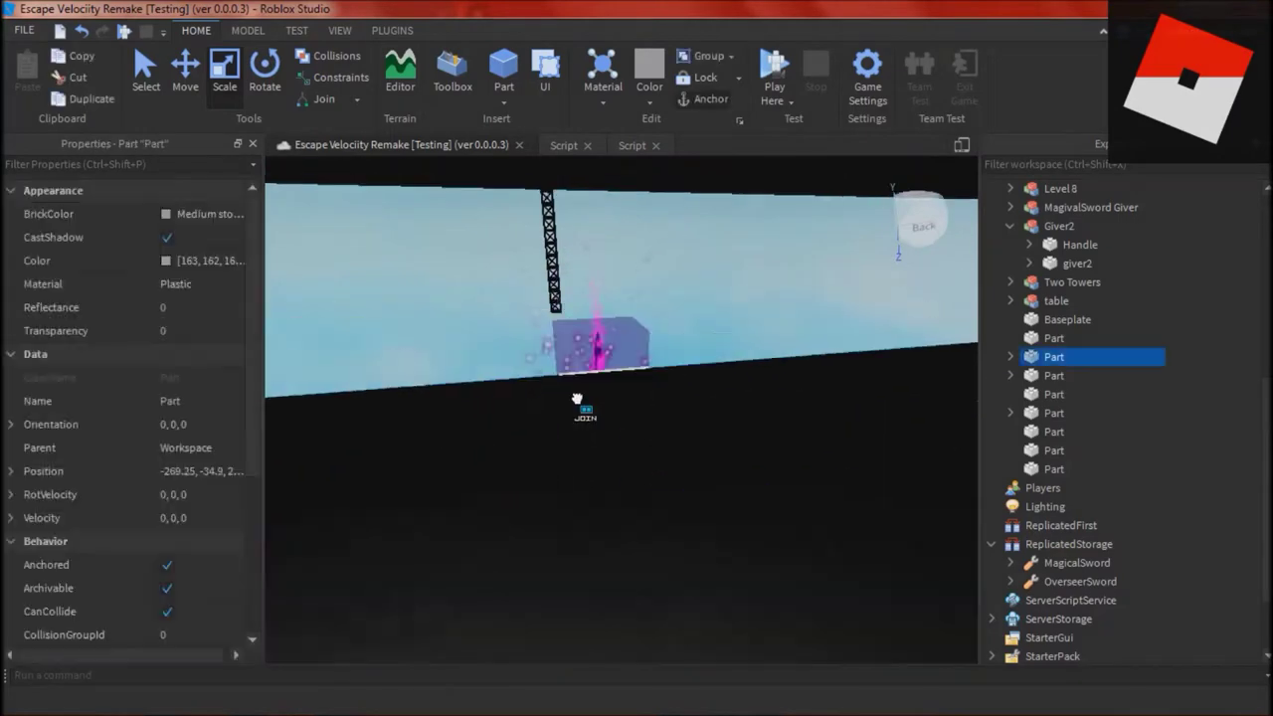
pyautogui.hotkey('ctrl', 'z')
pyautogui.click(779, 540)
pyautogui.moveTo(779, 539); pyautogui.dragTo(780, 540, button='right')
# - Move the MagivalSword Giver model away from the black lower platform so it floats beyond the platform's edge
pyautogui.click(546, 468)
pyautogui.hotkey('alt', 'Tab')
pyautogui.hotkey('alt', 'Tab')
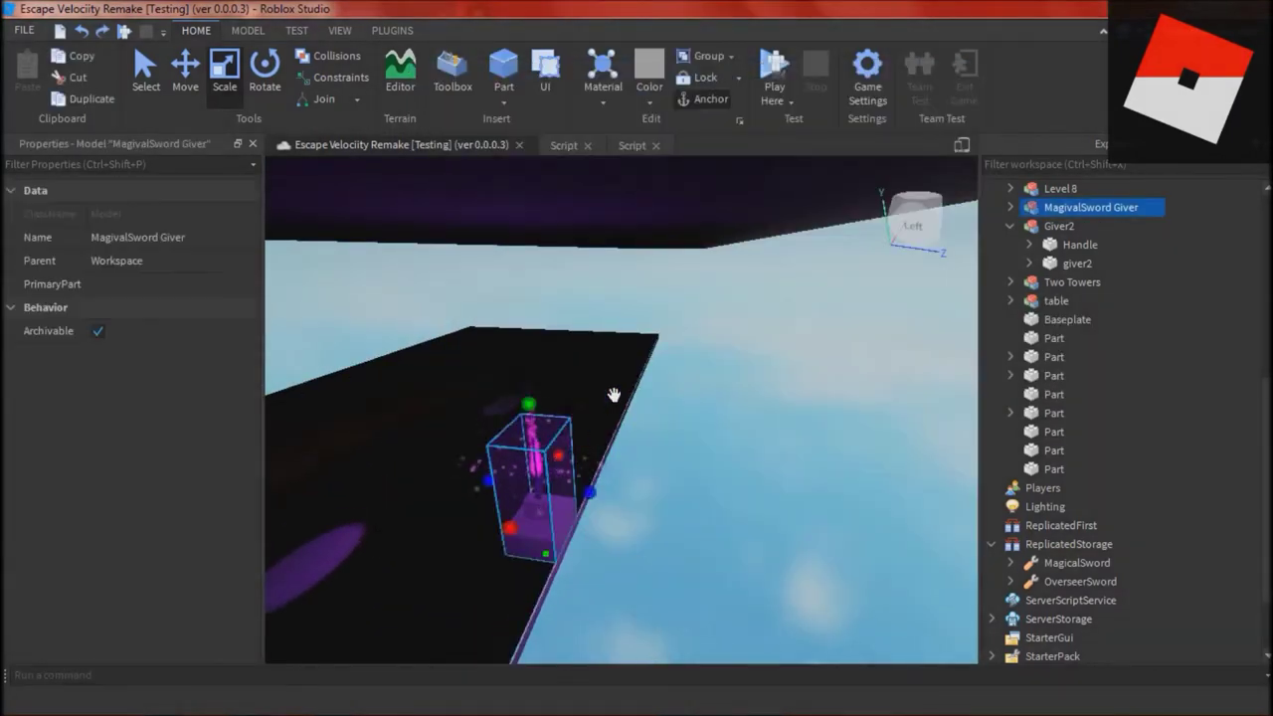
pyautogui.moveTo(582, 441); pyautogui.dragTo(582, 440, button='right')
pyautogui.hotkey('ctrl', '4')
pyautogui.moveTo(622, 495); pyautogui.dragTo(825, 513)
pyautogui.click(185, 72)
pyautogui.click(247, 31)
pyautogui.moveTo(739, 372); pyautogui.dragTo(738, 372, button='right')
pyautogui.moveTo(627, 507); pyautogui.dragTo(619, 526, button='right')
pyautogui.moveTo(659, 477); pyautogui.dragTo(710, 514)
pyautogui.moveTo(710, 514); pyautogui.dragTo(710, 514, button='right')
pyautogui.moveTo(511, 394); pyautogui.dragTo(825, 397)
pyautogui.click(824, 369)
pyautogui.moveTo(824, 368); pyautogui.dragTo(824, 368, button='right')
# - Insert a new part and position it at the edge of the black platform facing the sword pedestal
pyautogui.click(504, 68)
pyautogui.moveTo(639, 333); pyautogui.dragTo(656, 333, button='right')
pyautogui.moveTo(653, 345); pyautogui.dragTo(615, 365)
pyautogui.moveTo(615, 365); pyautogui.dragTo(614, 365, button='right')
pyautogui.moveTo(669, 321); pyautogui.dragTo(686, 517)
pyautogui.moveTo(701, 383); pyautogui.dragTo(701, 382, button='right')
pyautogui.moveTo(701, 383); pyautogui.dragTo(742, 403)
pyautogui.moveTo(742, 404); pyautogui.dragTo(710, 351, button='right')
# - Scale the new part into a tall wall spanning the platform edge that faces the sword pedestal
pyautogui.click(106, 72)
pyautogui.moveTo(699, 233); pyautogui.dragTo(699, 233, button='right')
pyautogui.moveTo(617, 437); pyautogui.dragTo(544, 434)
pyautogui.moveTo(642, 355); pyautogui.dragTo(642, 355, button='right')
pyautogui.moveTo(497, 432); pyautogui.dragTo(850, 448)
pyautogui.press('a')
pyautogui.moveTo(733, 409); pyautogui.dragTo(727, 184)
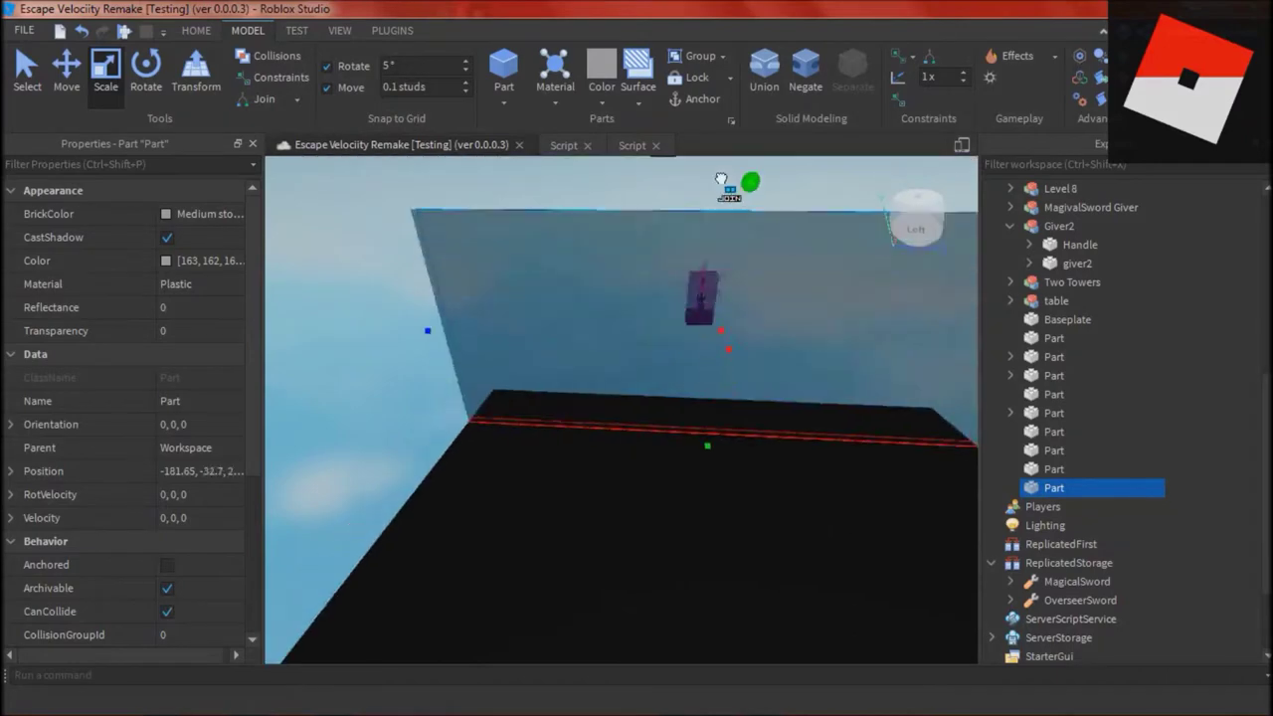
# - Set the wall's reflectance to 1 and its transparency to 0.4
pyautogui.moveTo(736, 269); pyautogui.dragTo(736, 269, button='right')
pyautogui.click(181, 315)
pyautogui.click(189, 332)
pyautogui.moveTo(216, 331)
pyautogui.mouseDown()
pyautogui.moveTo(286, 331)
pyautogui.moveTo(227, 335)
pyautogui.mouseUp()
pyautogui.moveTo(440, 271); pyautogui.dragTo(441, 275, button='right')
pyautogui.click(440, 275)
# - Duplicate the wall and scale the copy down to a small narrow plate between the platform and the sword pedestal
pyautogui.moveTo(463, 361); pyautogui.dragTo(463, 361, button='right')
pyautogui.moveTo(941, 391); pyautogui.dragTo(925, 376, button='right')
pyautogui.click(926, 376)
pyautogui.hotkey('ctrl', 'd')
pyautogui.moveTo(729, 211); pyautogui.dragTo(562, 479)
pyautogui.moveTo(562, 479); pyautogui.dragTo(562, 479, button='right')
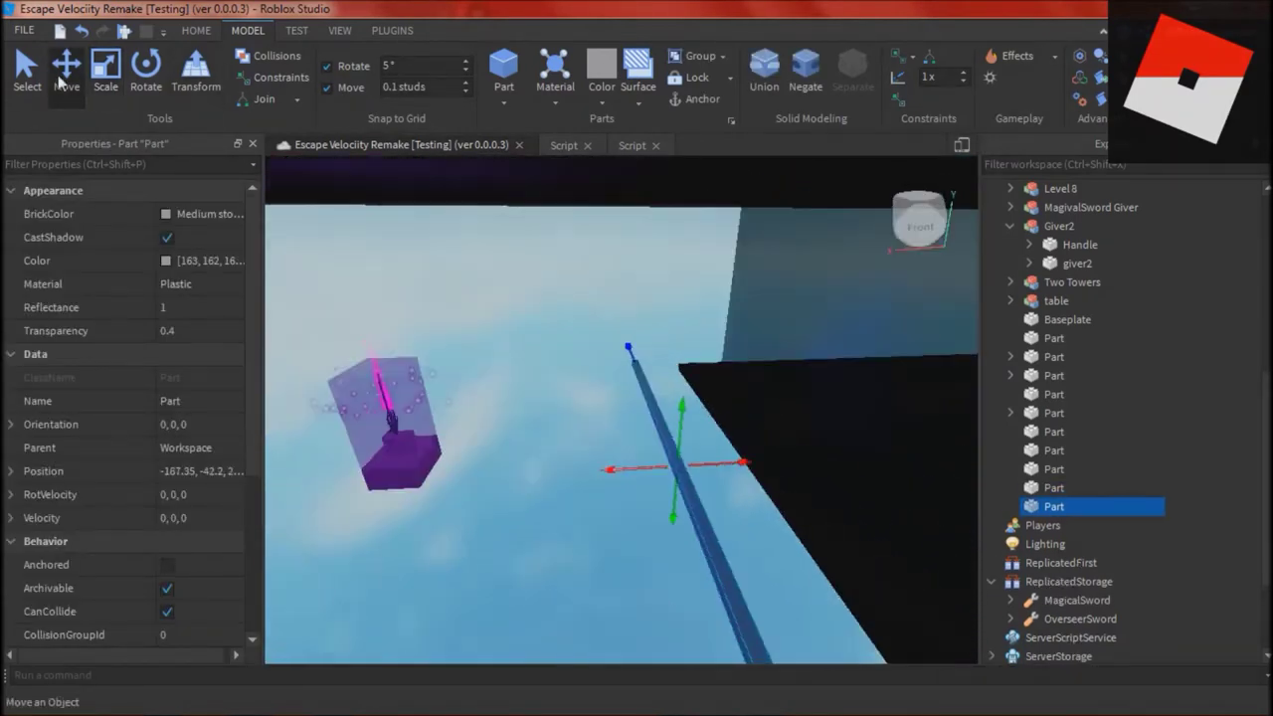
pyautogui.click(105, 74)
pyautogui.moveTo(616, 427); pyautogui.dragTo(616, 427, button='right')
pyautogui.moveTo(903, 477); pyautogui.dragTo(811, 473)
pyautogui.moveTo(810, 473); pyautogui.dragTo(810, 473, button='right')
pyautogui.moveTo(350, 461); pyautogui.dragTo(589, 468)
pyautogui.moveTo(809, 472); pyautogui.dragTo(689, 473)
pyautogui.moveTo(639, 491); pyautogui.dragTo(631, 551)
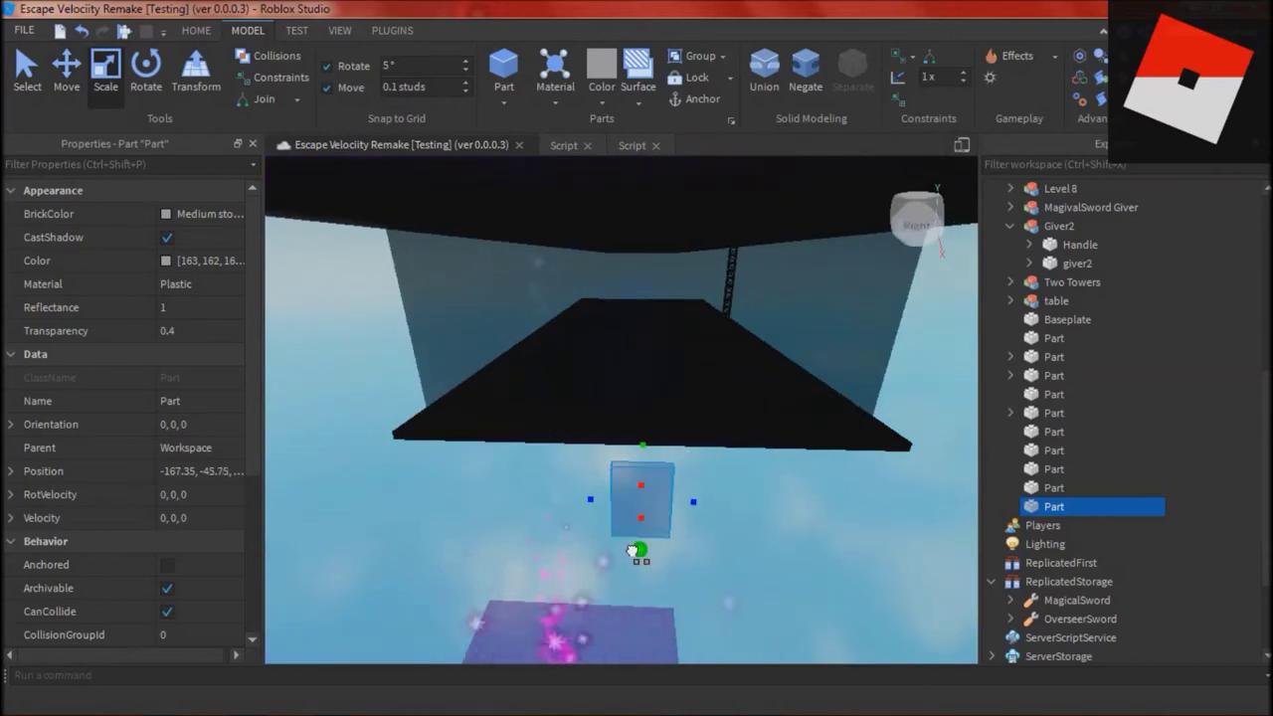
# - Stretch the small plate into a bridge running between the platform edge and the MagivalSword Giver pedestal
pyautogui.moveTo(640, 481); pyautogui.dragTo(640, 481, button='right')
pyautogui.moveTo(509, 484); pyautogui.dragTo(349, 516)
pyautogui.moveTo(273, 523); pyautogui.dragTo(310, 517)
pyautogui.moveTo(682, 432); pyautogui.dragTo(698, 430)
# - Try transparency values of 0.8 and 0.95 on the bridge plate
pyautogui.click(215, 330)
pyautogui.moveTo(217, 330); pyautogui.dragTo(237, 336)
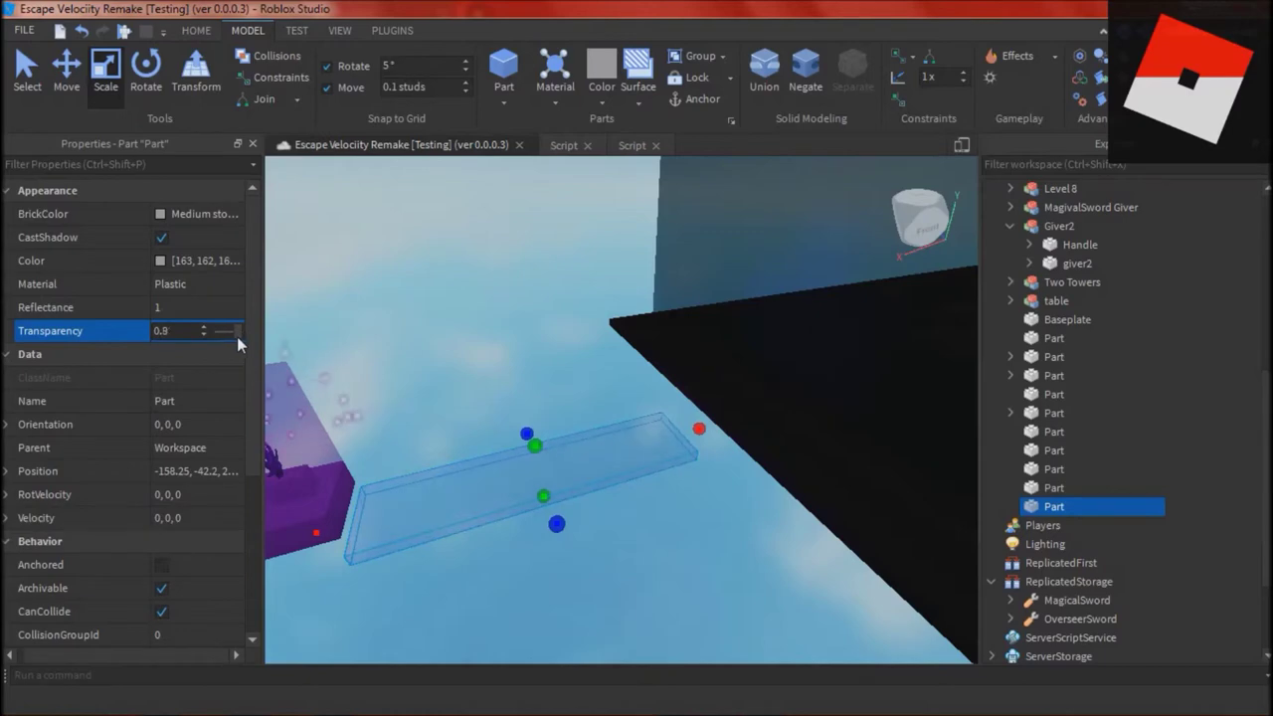
pyautogui.click(468, 353)
pyautogui.moveTo(467, 353); pyautogui.dragTo(467, 351, button='right')
pyautogui.click(669, 355)
pyautogui.click(185, 329)
pyautogui.write('0.95')
pyautogui.press('Return')
pyautogui.click(356, 293)
pyautogui.moveTo(356, 293); pyautogui.dragTo(360, 295, button='right')
# - Set the bridge plate's transparency to 0.98
pyautogui.click(658, 388)
pyautogui.click(180, 330)
pyautogui.write('0.8')
pyautogui.press('BackSpace')
pyautogui.write('98')
pyautogui.press('Return')
pyautogui.click(449, 429)
# - Duplicate the translucent wall and move the copy to the opposite end of the black platform
pyautogui.moveTo(449, 429); pyautogui.dragTo(449, 430, button='right')
pyautogui.click(517, 437)
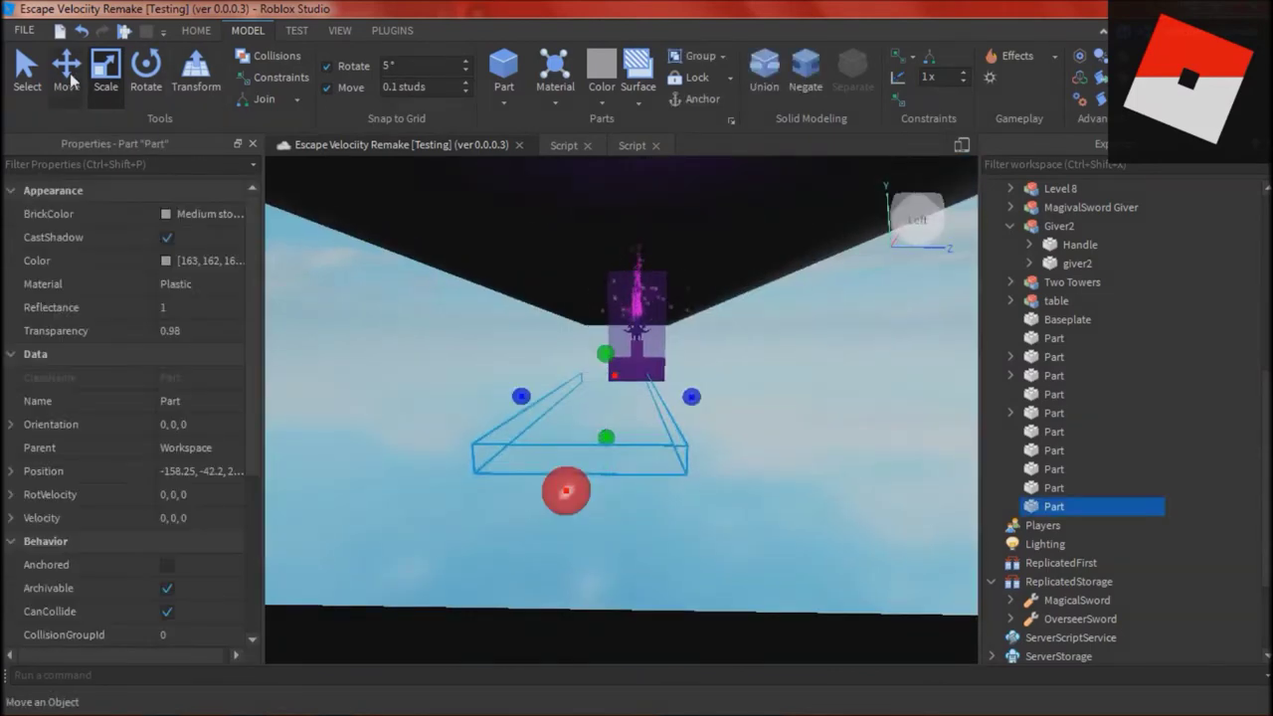
pyautogui.click(745, 325)
pyautogui.moveTo(746, 325); pyautogui.dragTo(745, 325, button='right')
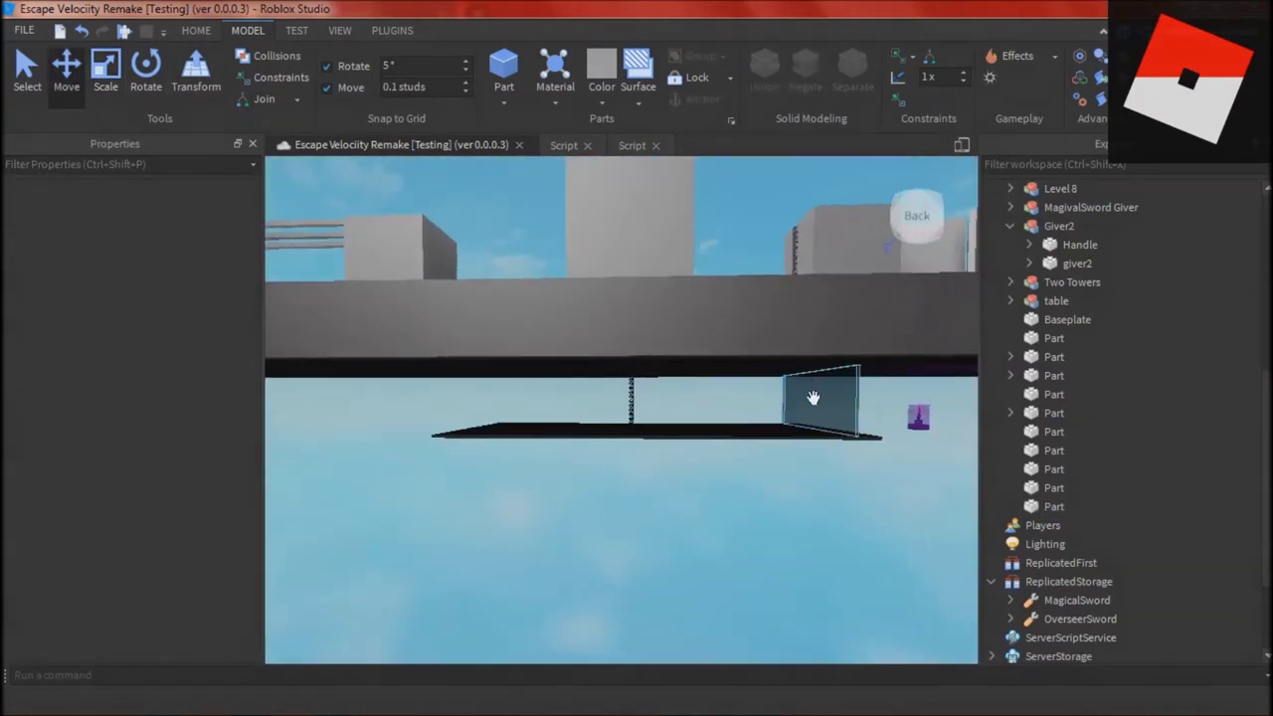
pyautogui.click(803, 384)
pyautogui.hotkey('ctrl', 'd')
pyautogui.moveTo(783, 399); pyautogui.dragTo(452, 399)
pyautogui.click(665, 396)
pyautogui.moveTo(665, 396); pyautogui.dragTo(664, 395, button='right')
# - Change the game name's version to 0.0.0.3_01 and add a "[Testing] (ver 0.0.0.3_01)" change log about upgrading the level to the description
pyautogui.press('w')
pyautogui.click(195, 31)
pyautogui.click(867, 66)
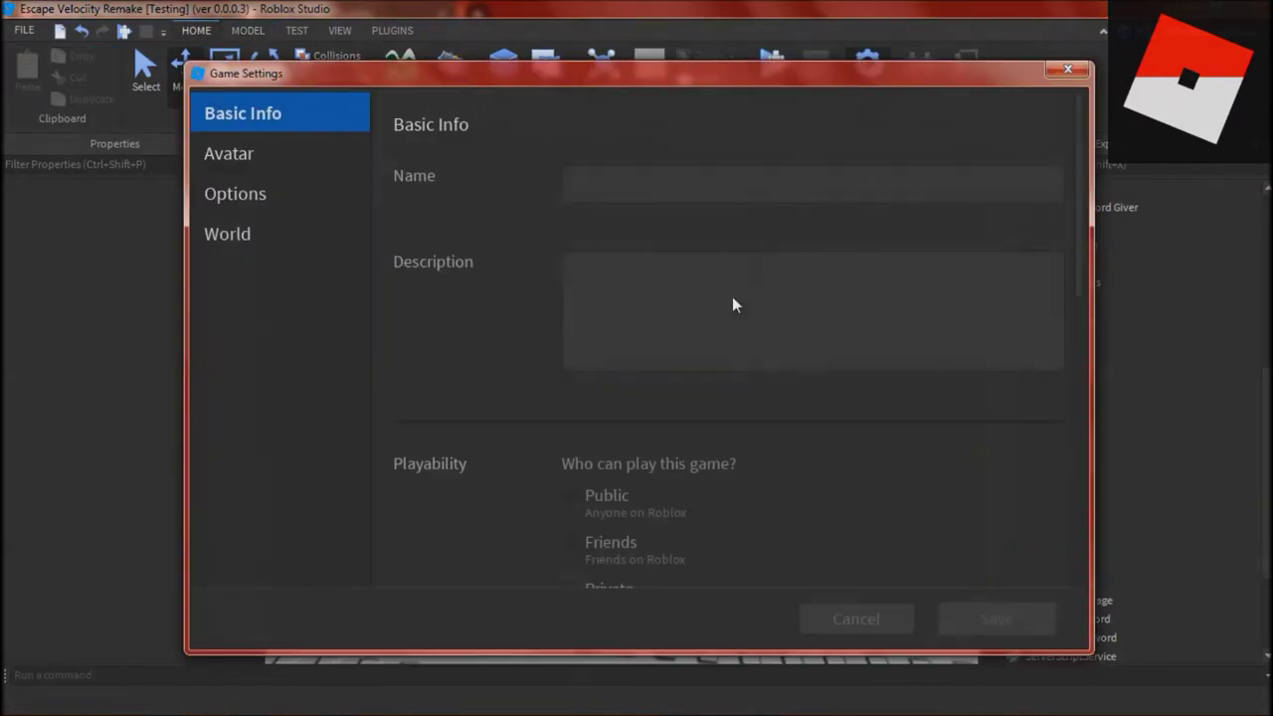
pyautogui.write('01')
pyautogui.click(711, 333)
pyautogui.scroll(-2, 821, 341)
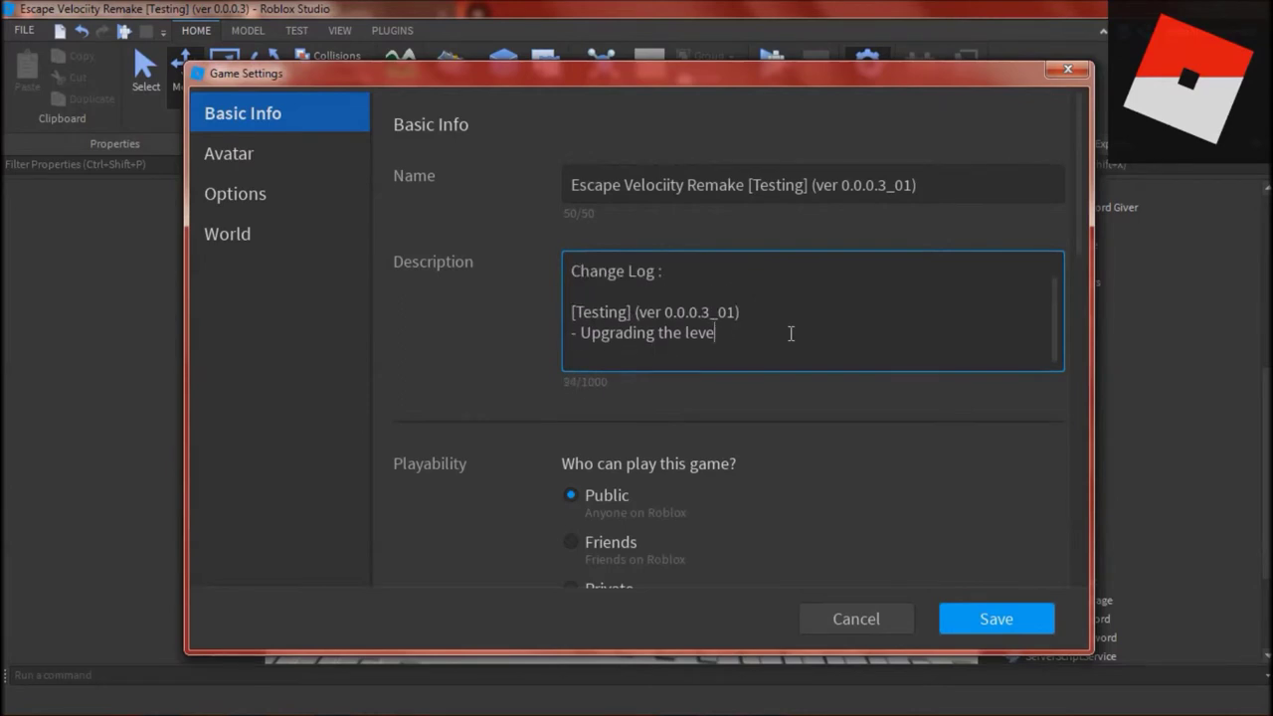
# - Review the Avatar, Options, World and Basic Info game settings and save them
pyautogui.click(308, 156)
pyautogui.click(307, 197)
pyautogui.click(305, 231)
pyautogui.click(311, 115)
pyautogui.scroll(-4, 951, 416)
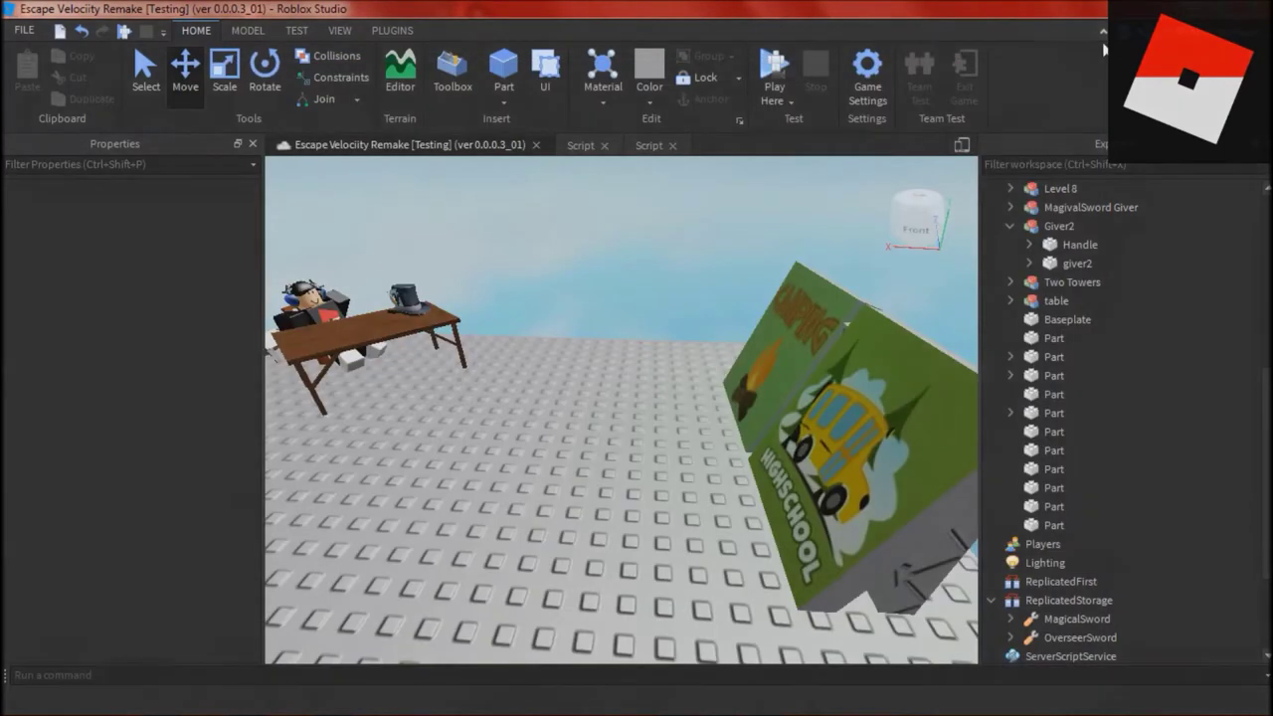
# - Capture a screenshot of the table and the green sign wall, and browse the Data (F:) drive for the image
pyautogui.click(339, 30)
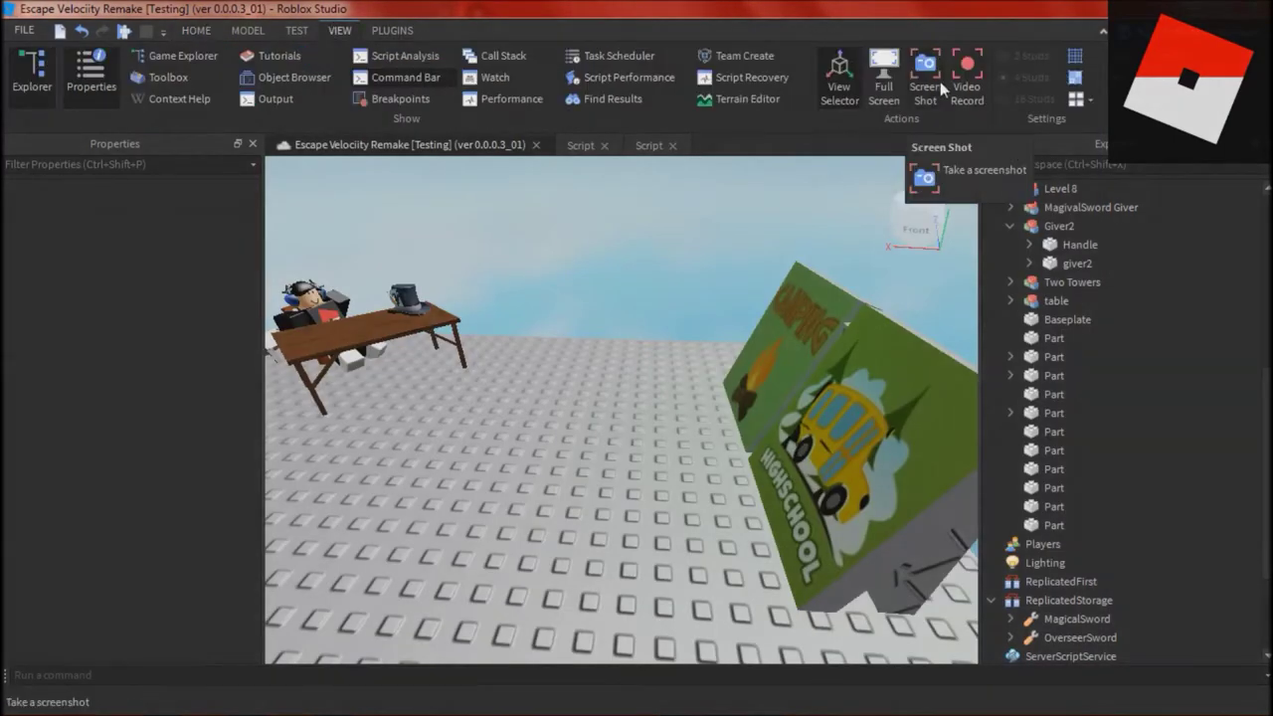
pyautogui.click(1102, 32)
pyautogui.click(339, 30)
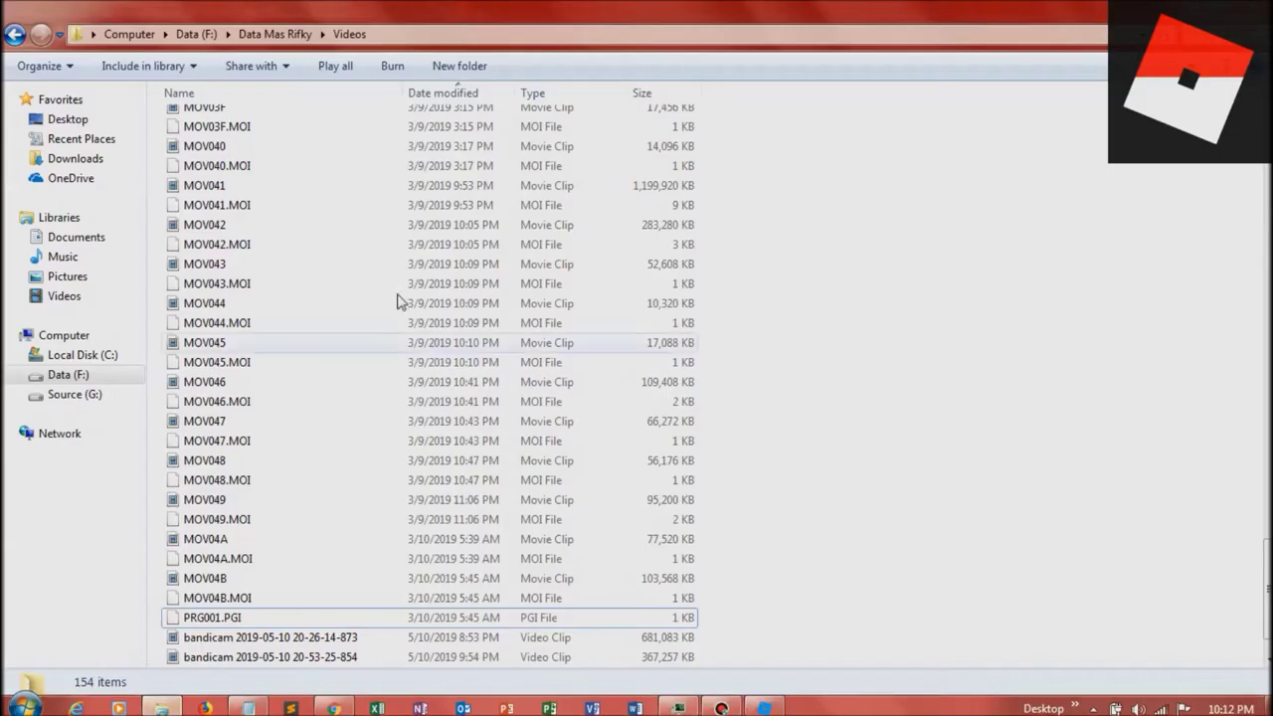
pyautogui.hotkey('alt', 'Up')
pyautogui.hotkey('alt', 'Up')
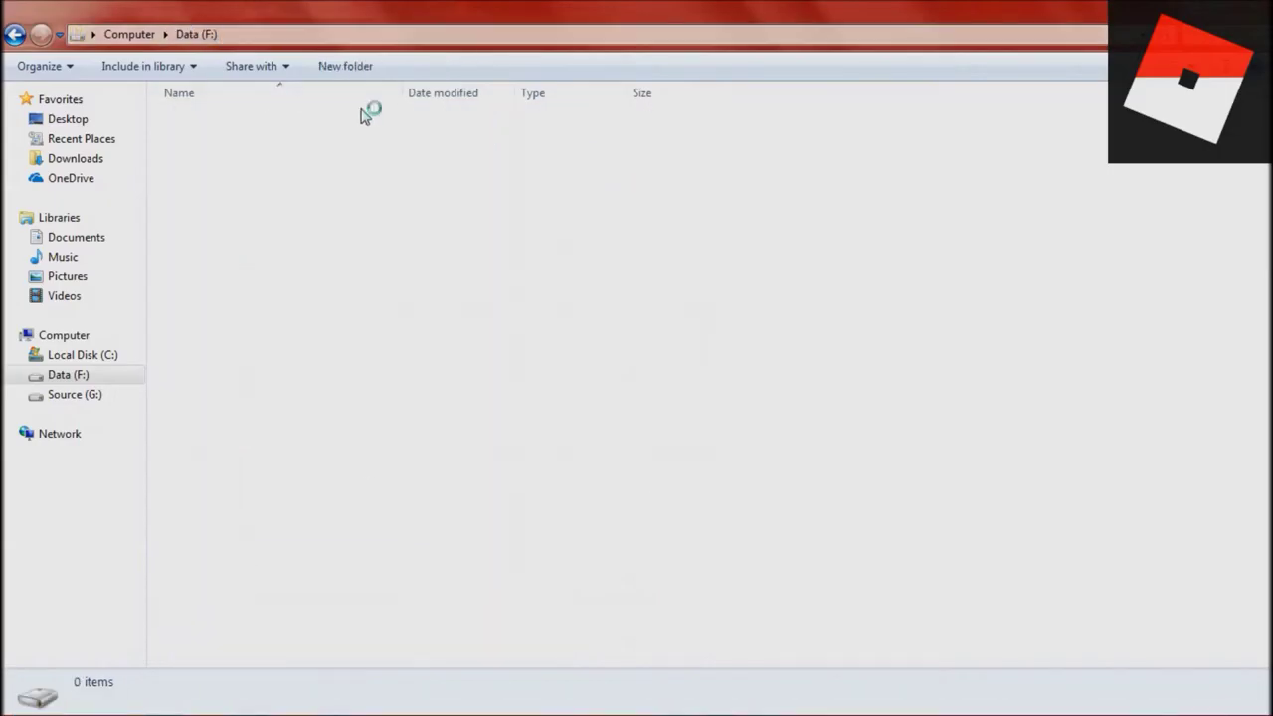
pyautogui.doubleClick(371, 232)
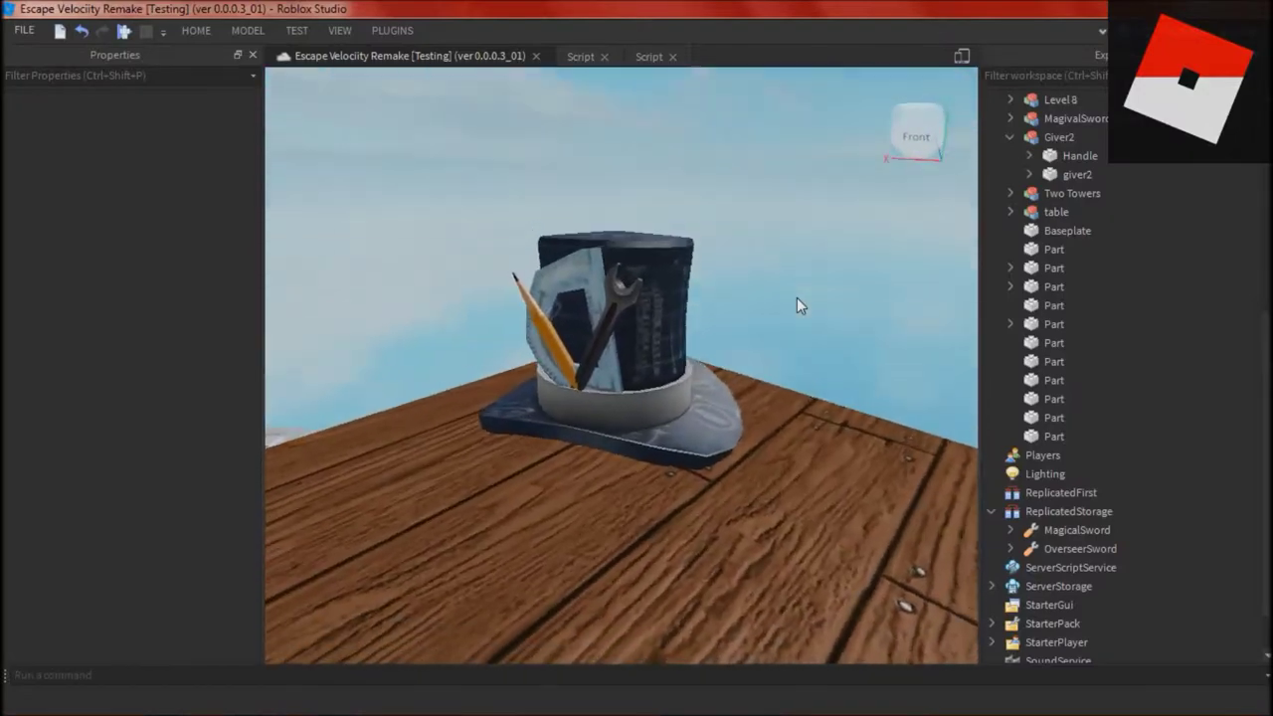
# - Capture a close-up screenshot of the hat on the table and check it in the Pictures library's Roblox folder
pyautogui.moveTo(796, 298); pyautogui.dragTo(797, 298, button='right')
pyautogui.click(340, 29)
pyautogui.click(922, 69)
pyautogui.hotkey('alt', 'Tab')
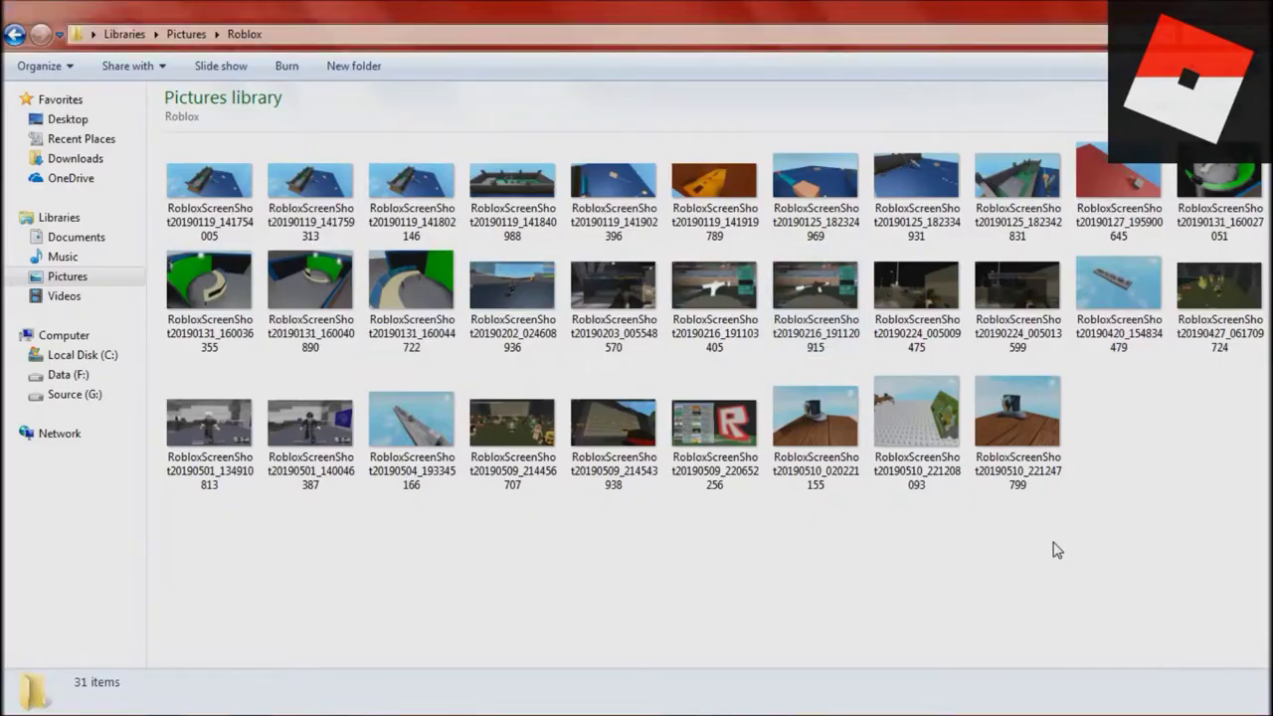
pyautogui.hotkey('alt', 'Tab')
pyautogui.hotkey('alt', 'Tab')
pyautogui.click(20, 34)
# - Replace the game icon in the Basic Info game settings with the captured hat screenshot and save the settings
pyautogui.click(192, 33)
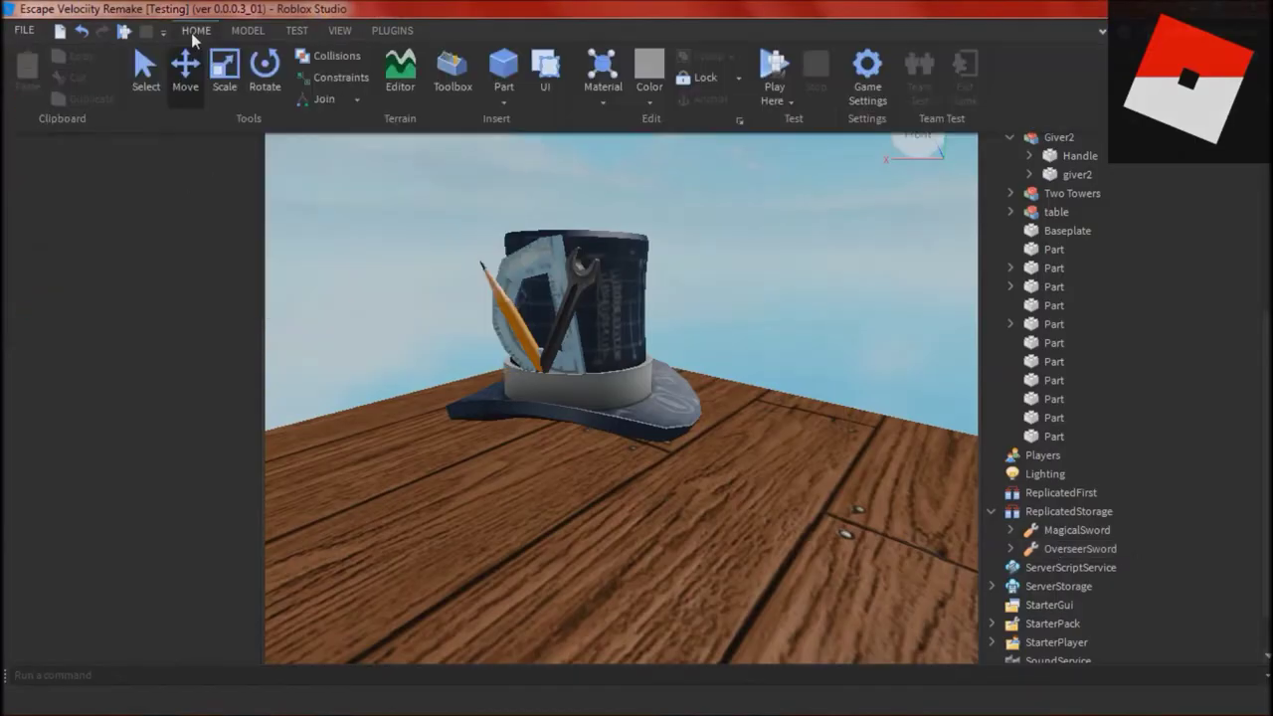
pyautogui.click(867, 78)
pyautogui.scroll(-5, 816, 393)
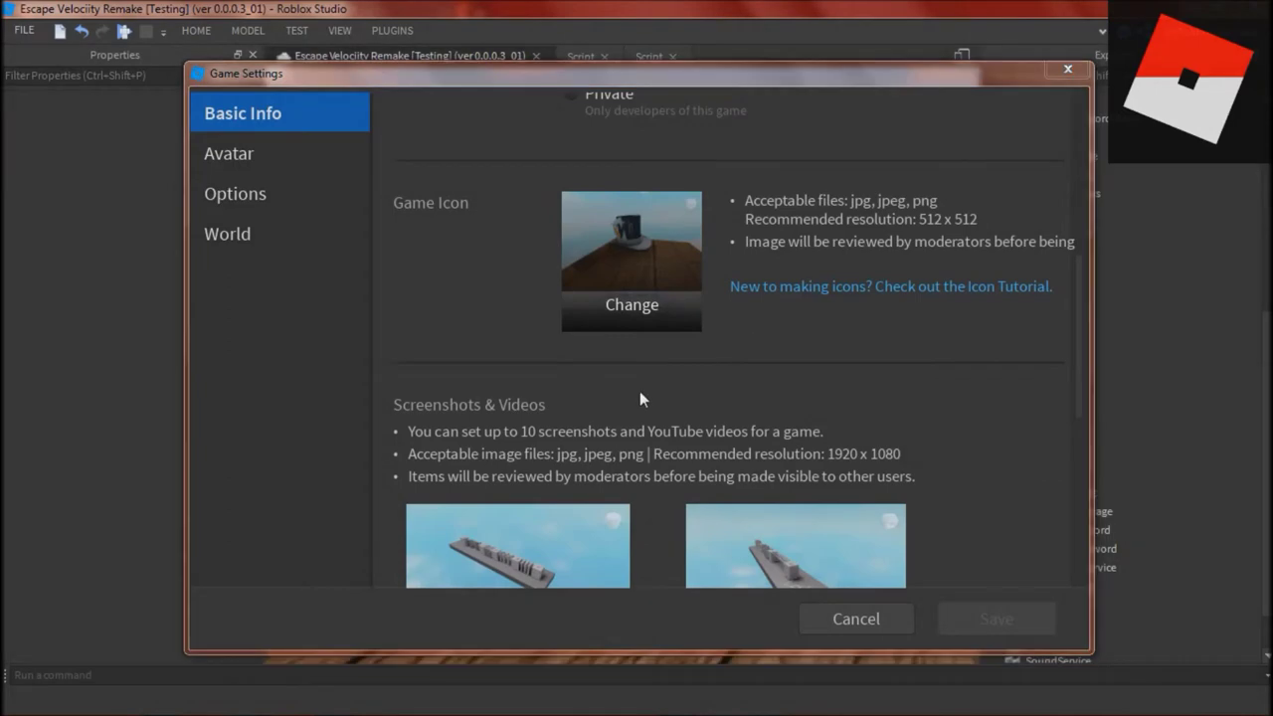
pyautogui.click(633, 304)
pyautogui.scroll(-7, 535, 258)
pyautogui.doubleClick(438, 338)
pyautogui.scroll(-4, 762, 371)
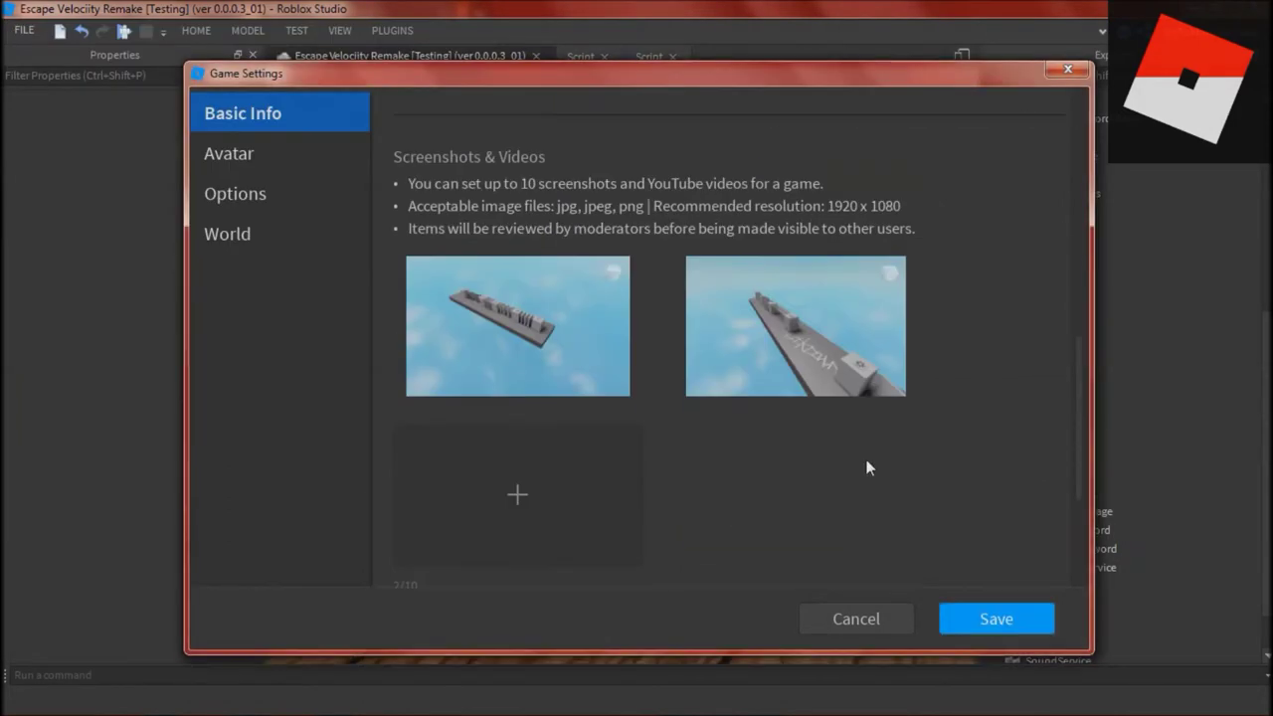
pyautogui.click(994, 618)
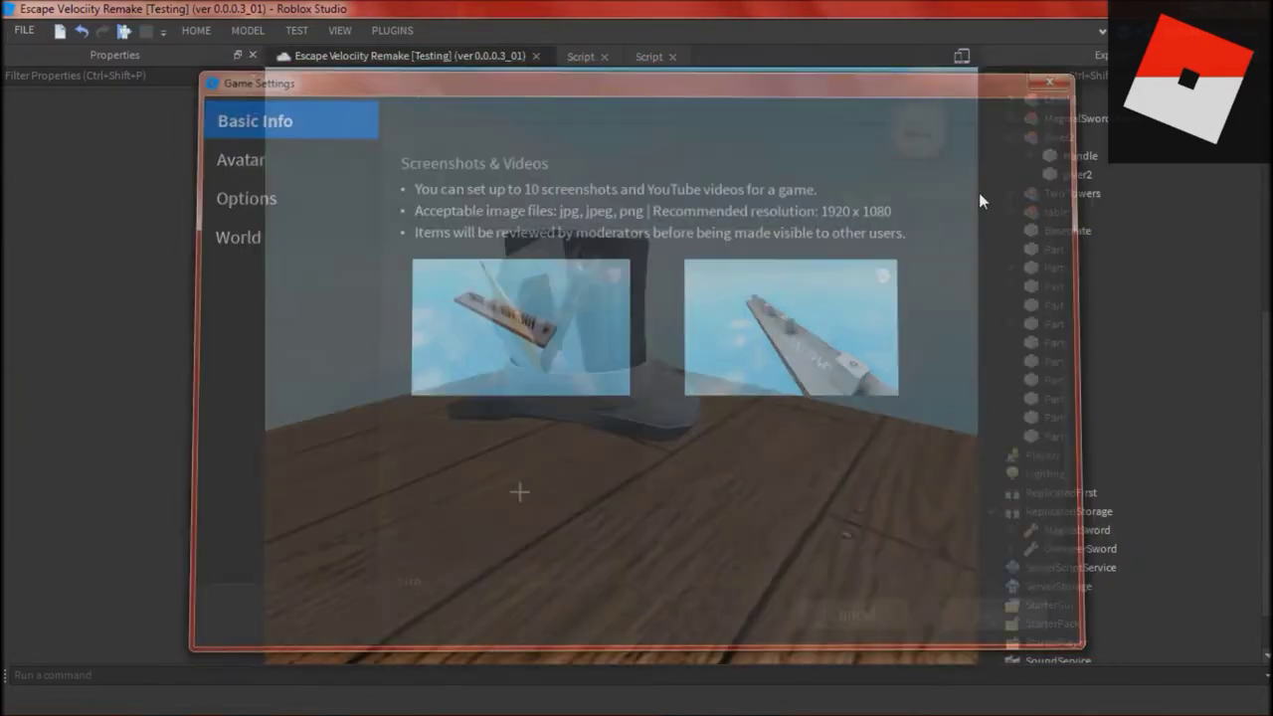
pyautogui.click(13, 32)
# - Following the YouTube item giver tutorial, complete the nested "if player ~= nil then" block in the Giver script
pyautogui.hotkey('alt', 'Tab')
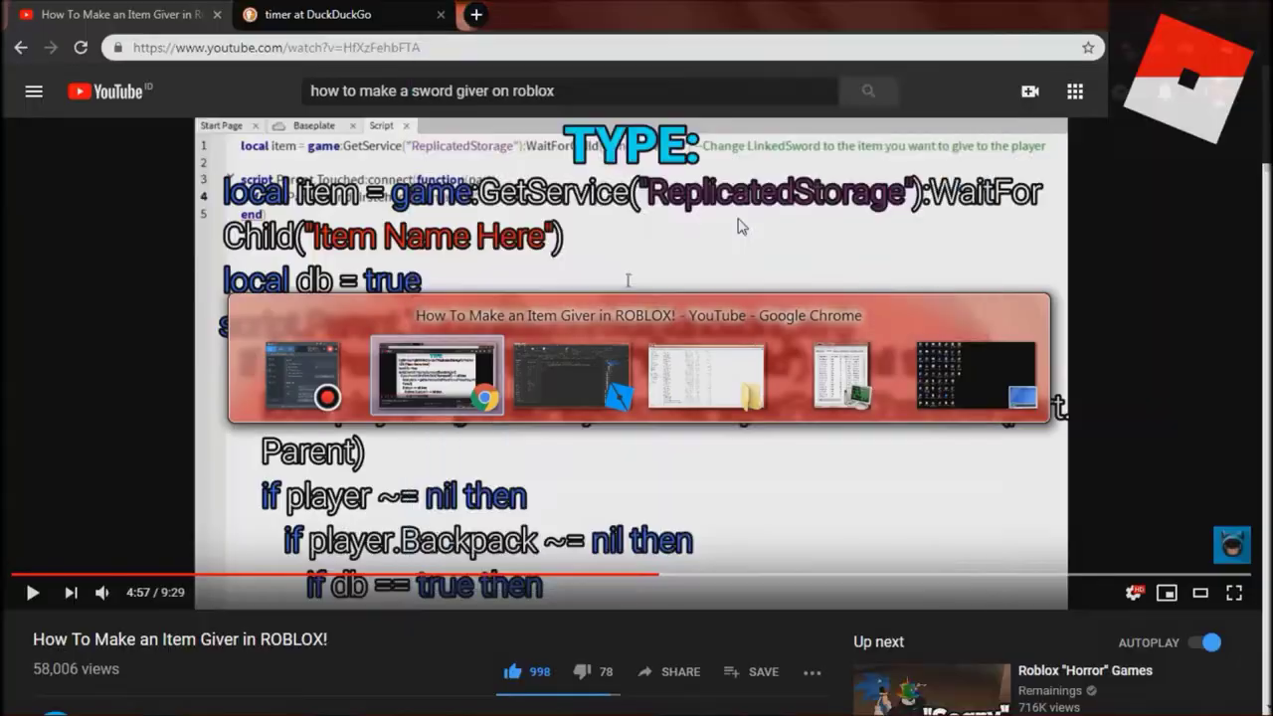
pyautogui.hotkey('alt', 'Tab')
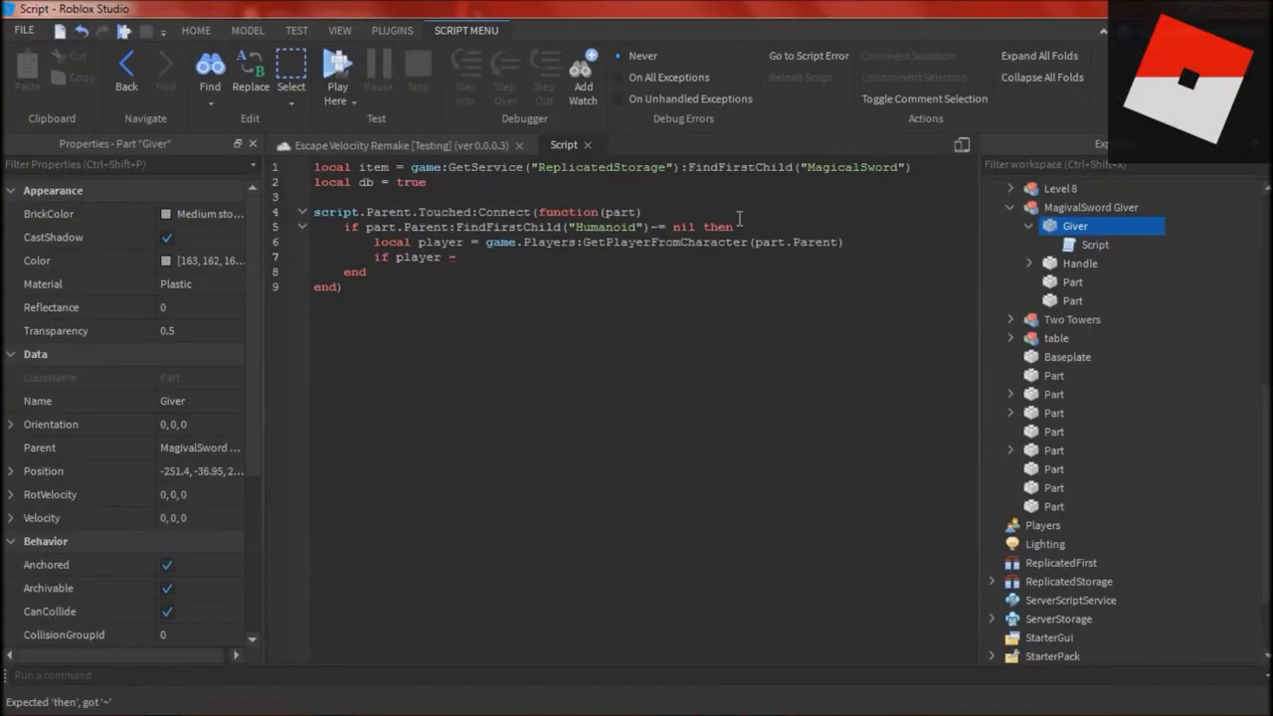
pyautogui.hotkey('alt', 'Tab')
pyautogui.press('Return')
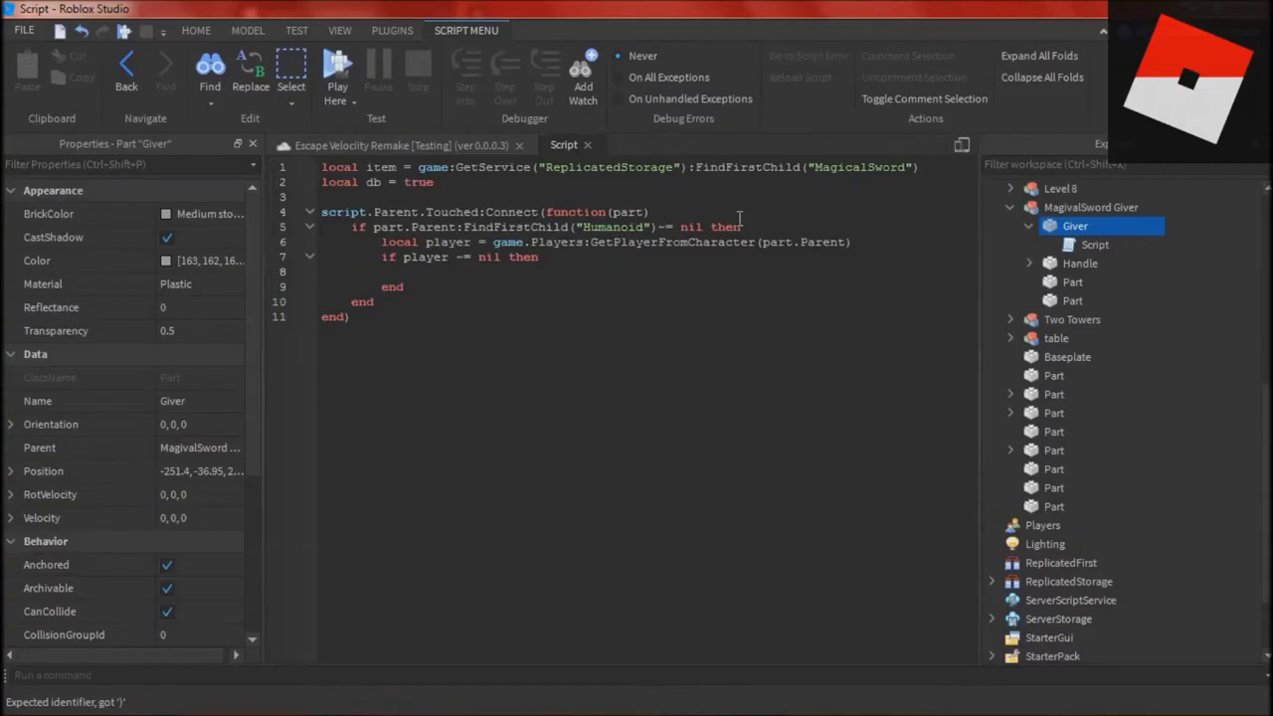
# - Consult the tutorial video and begin the nested "if player.Backpack ~=" condition in the Giver script
pyautogui.hotkey('alt', 'Tab')
pyautogui.hotkey('alt', 'Tab')
pyautogui.hotkey('alt', 'Tab')
pyautogui.press('BackSpace')
pyautogui.hotkey('alt', 'Tab')
pyautogui.hotkey('alt', 'Tab')
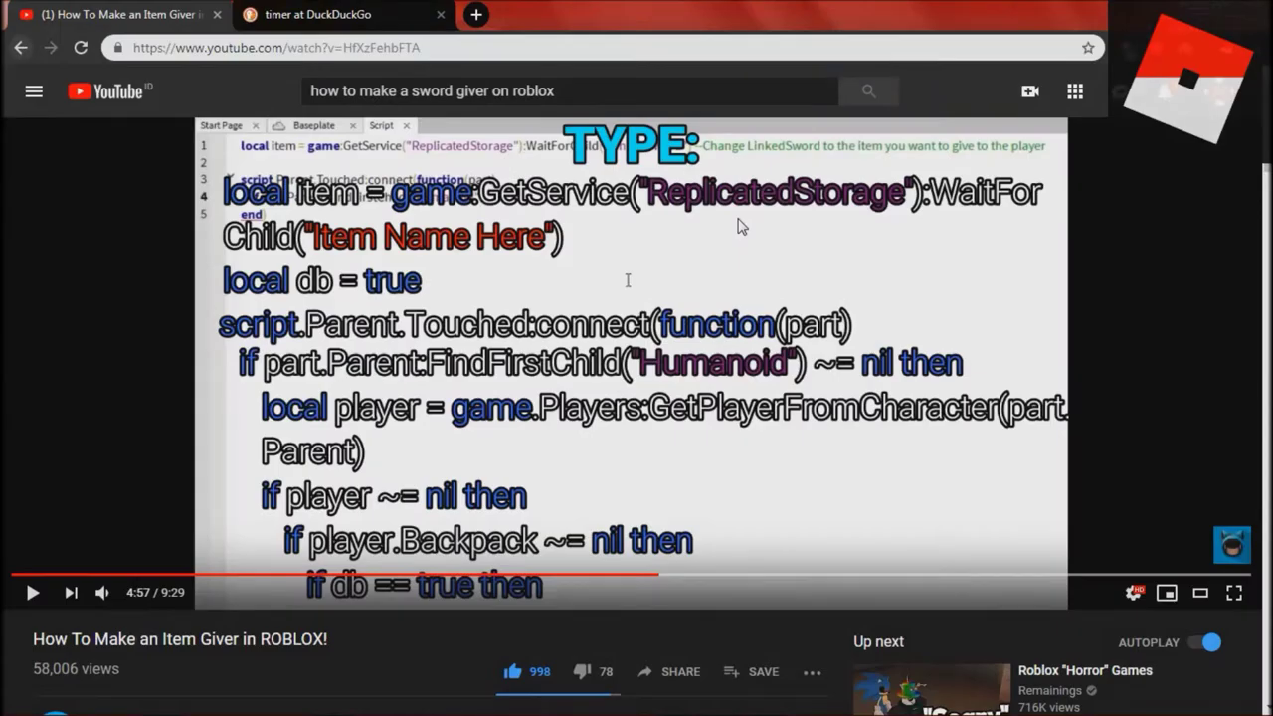
pyautogui.hotkey('alt', 'Tab')
pyautogui.hotkey('alt', 'Tab')
pyautogui.hotkey('alt', 'Tab')
pyautogui.write('~')
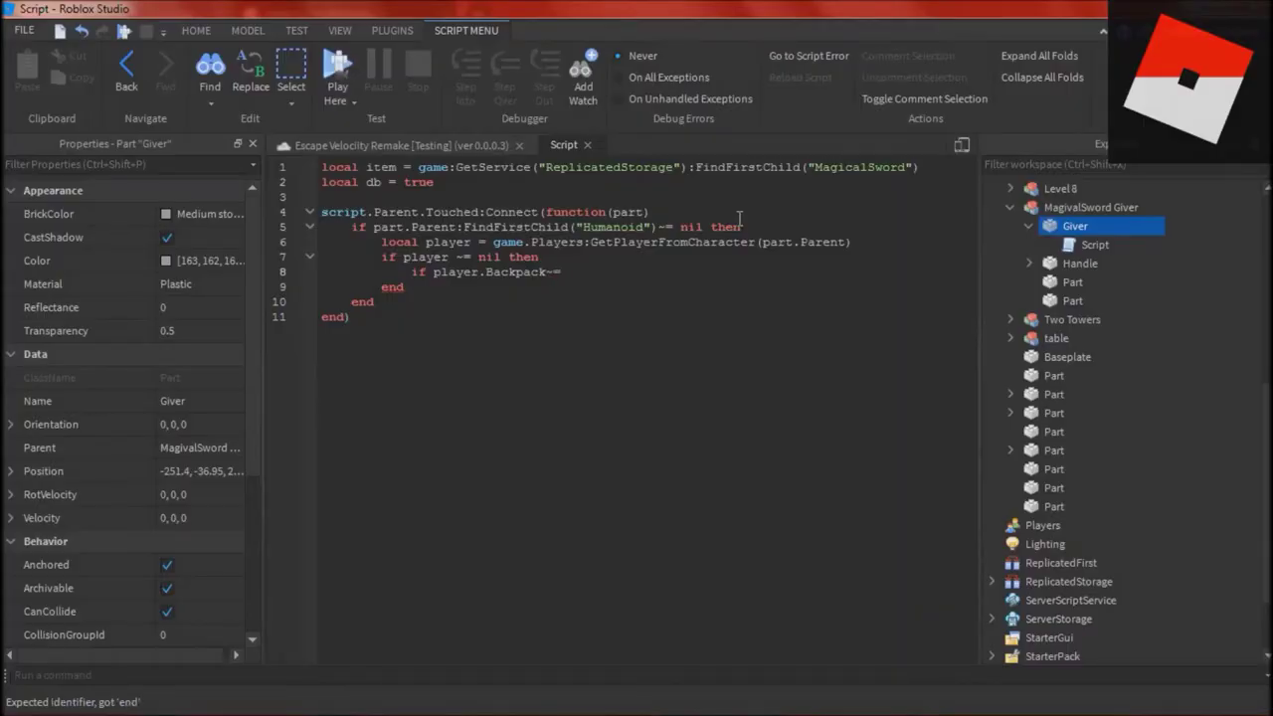
# - Copy the full Giver Script from the YouTube video's description and replace the entire contents of the Giver part's script with it
pyautogui.hotkey('alt', 'Tab')
pyautogui.scroll(-7, 183, 456)
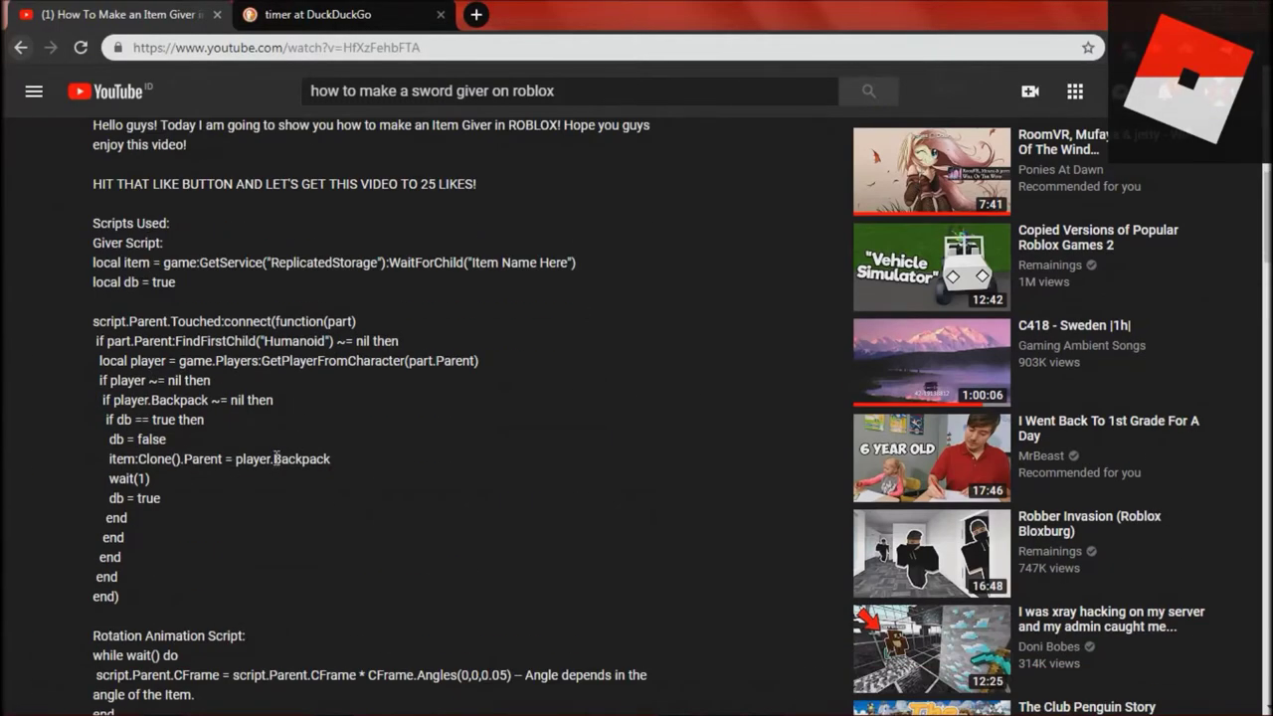
pyautogui.moveTo(93, 262); pyautogui.dragTo(125, 600)
pyautogui.hotkey('ctrl', 'c')
pyautogui.scroll(-2, 416, 537)
pyautogui.scroll(2, 416, 537)
pyautogui.hotkey('alt', 'Tab')
pyautogui.hotkey('ctrl', 'a')
pyautogui.hotkey('ctrl', 'v')
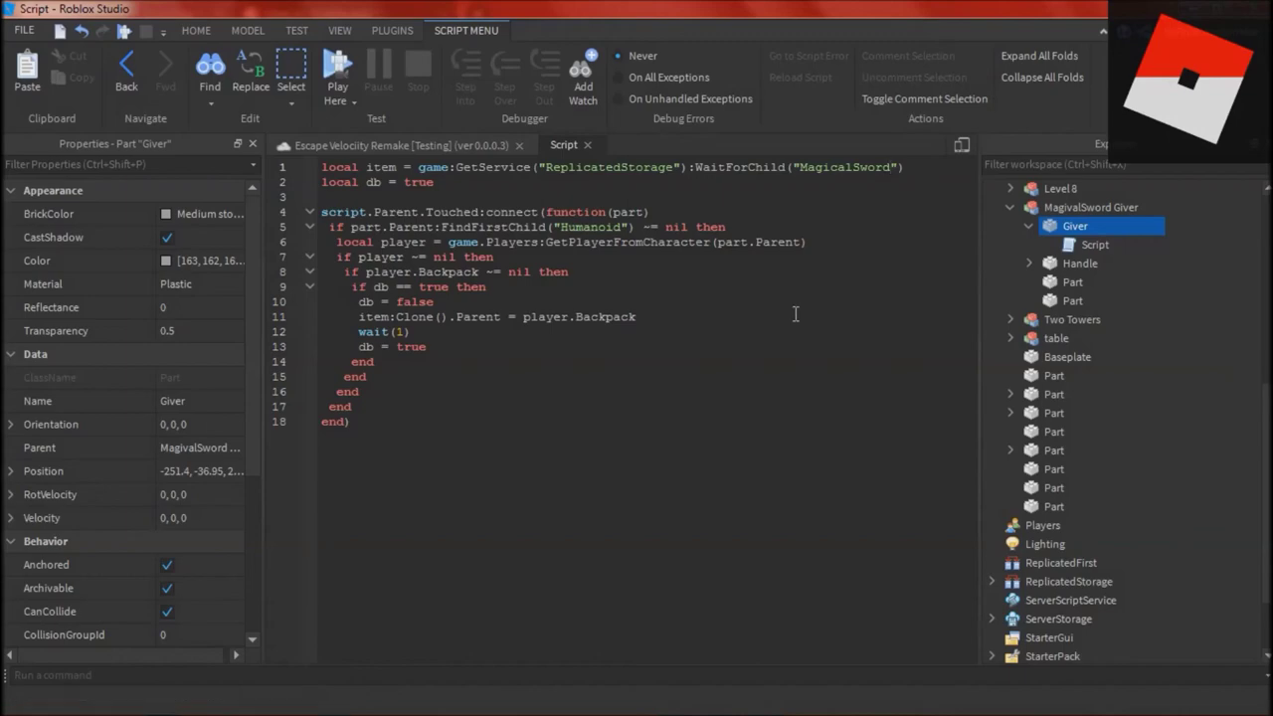
# - Playtest the place from the current camera position and walk the character into the MagicalSword giver to test the sword pickup
pyautogui.click(481, 146)
pyautogui.click(767, 68)
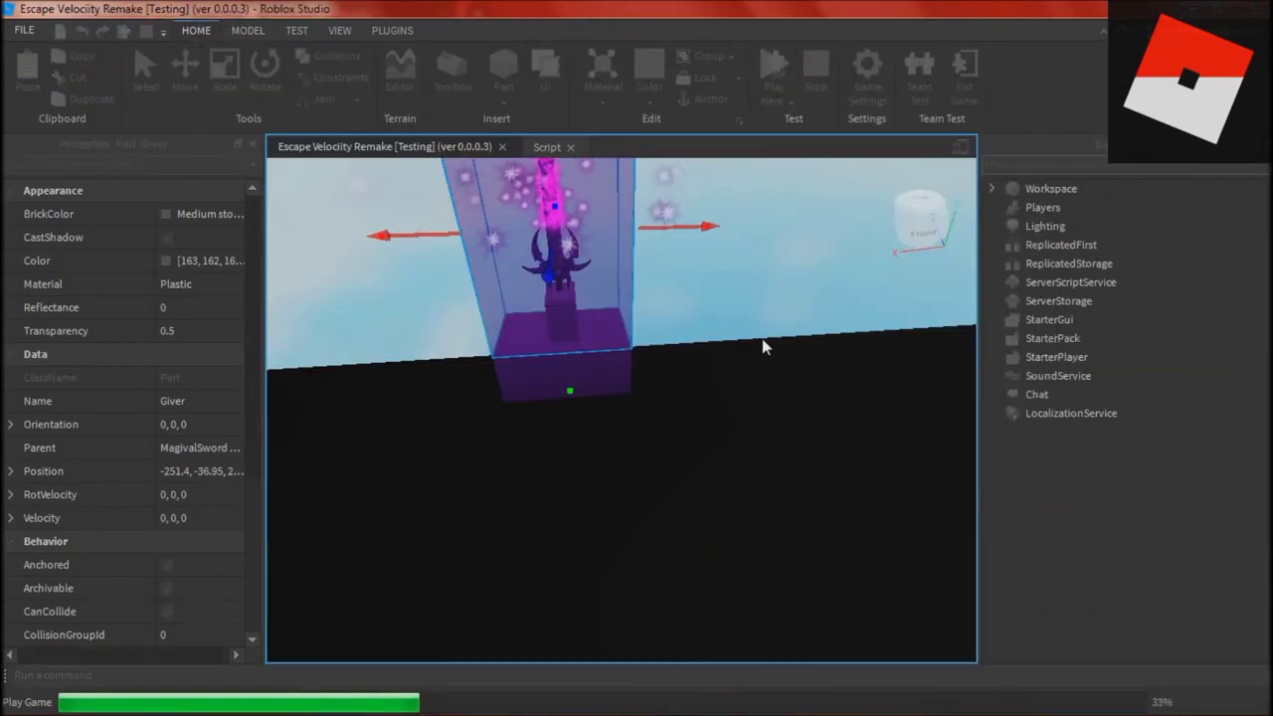
pyautogui.click(732, 702)
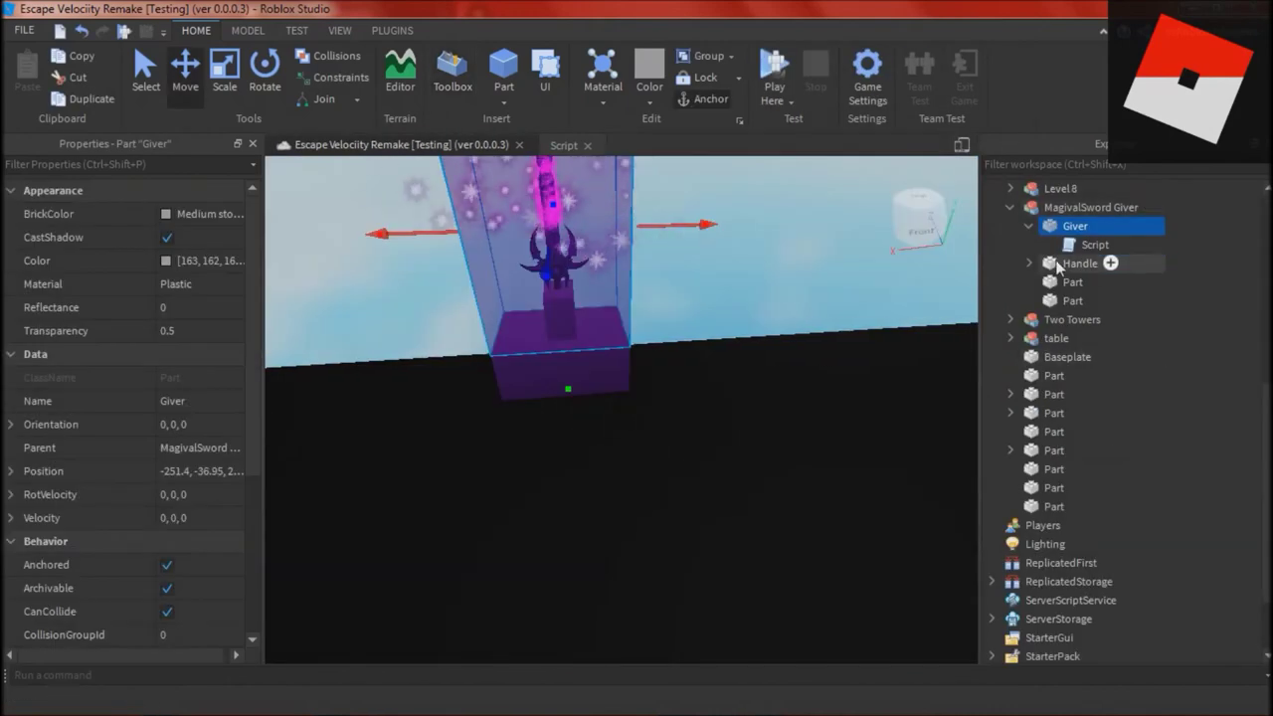
pyautogui.click(1075, 263)
pyautogui.click(784, 69)
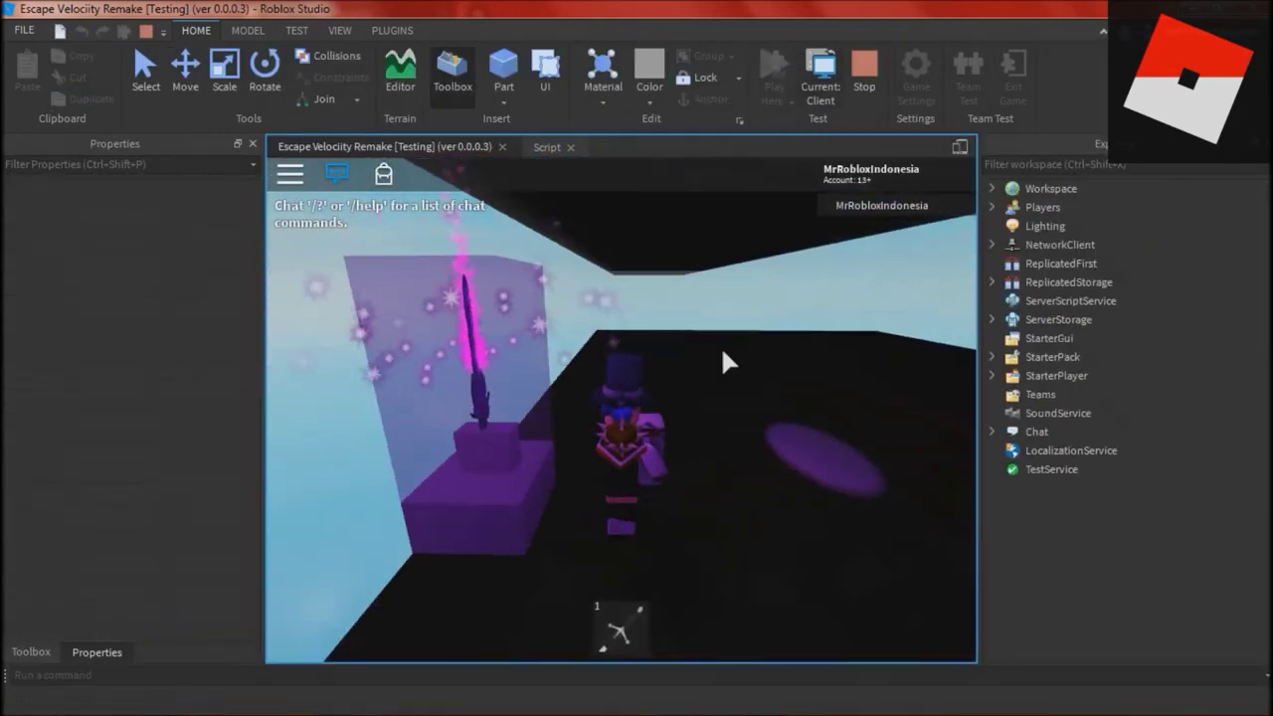
pyautogui.press('w')
pyautogui.press('s')
pyautogui.moveTo(753, 361); pyautogui.dragTo(807, 391, button='right')
pyautogui.press('w')
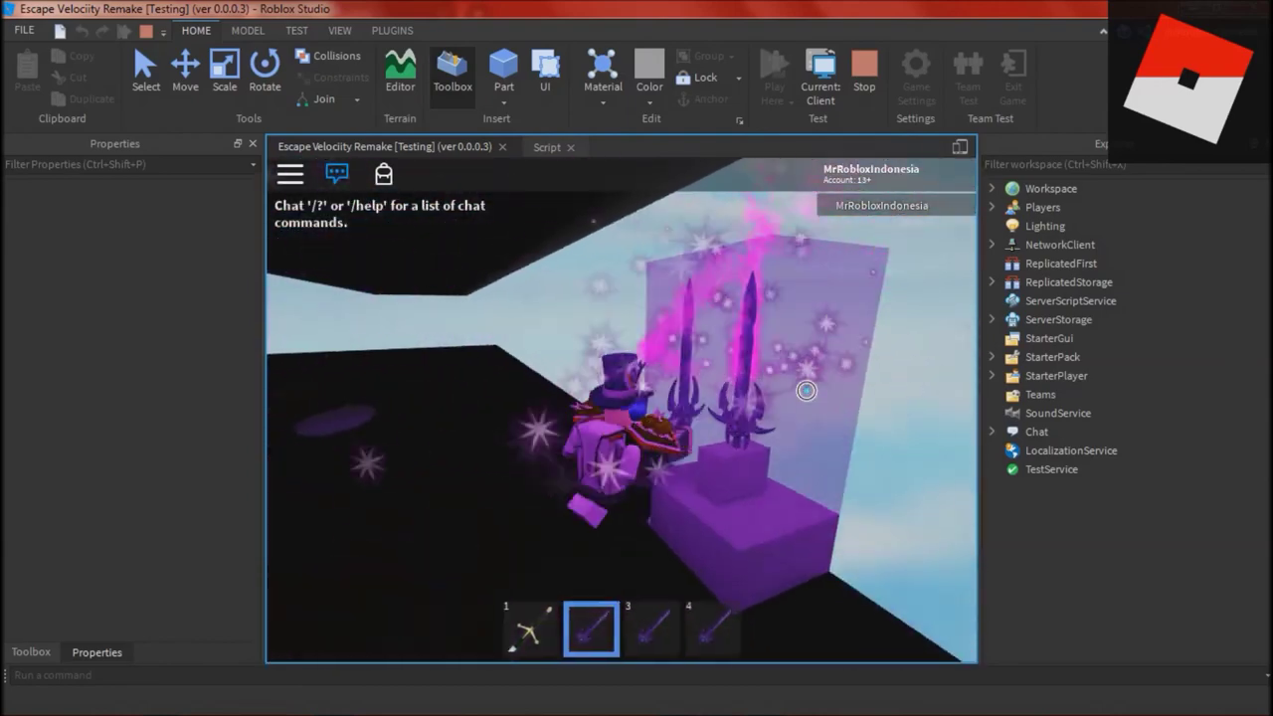